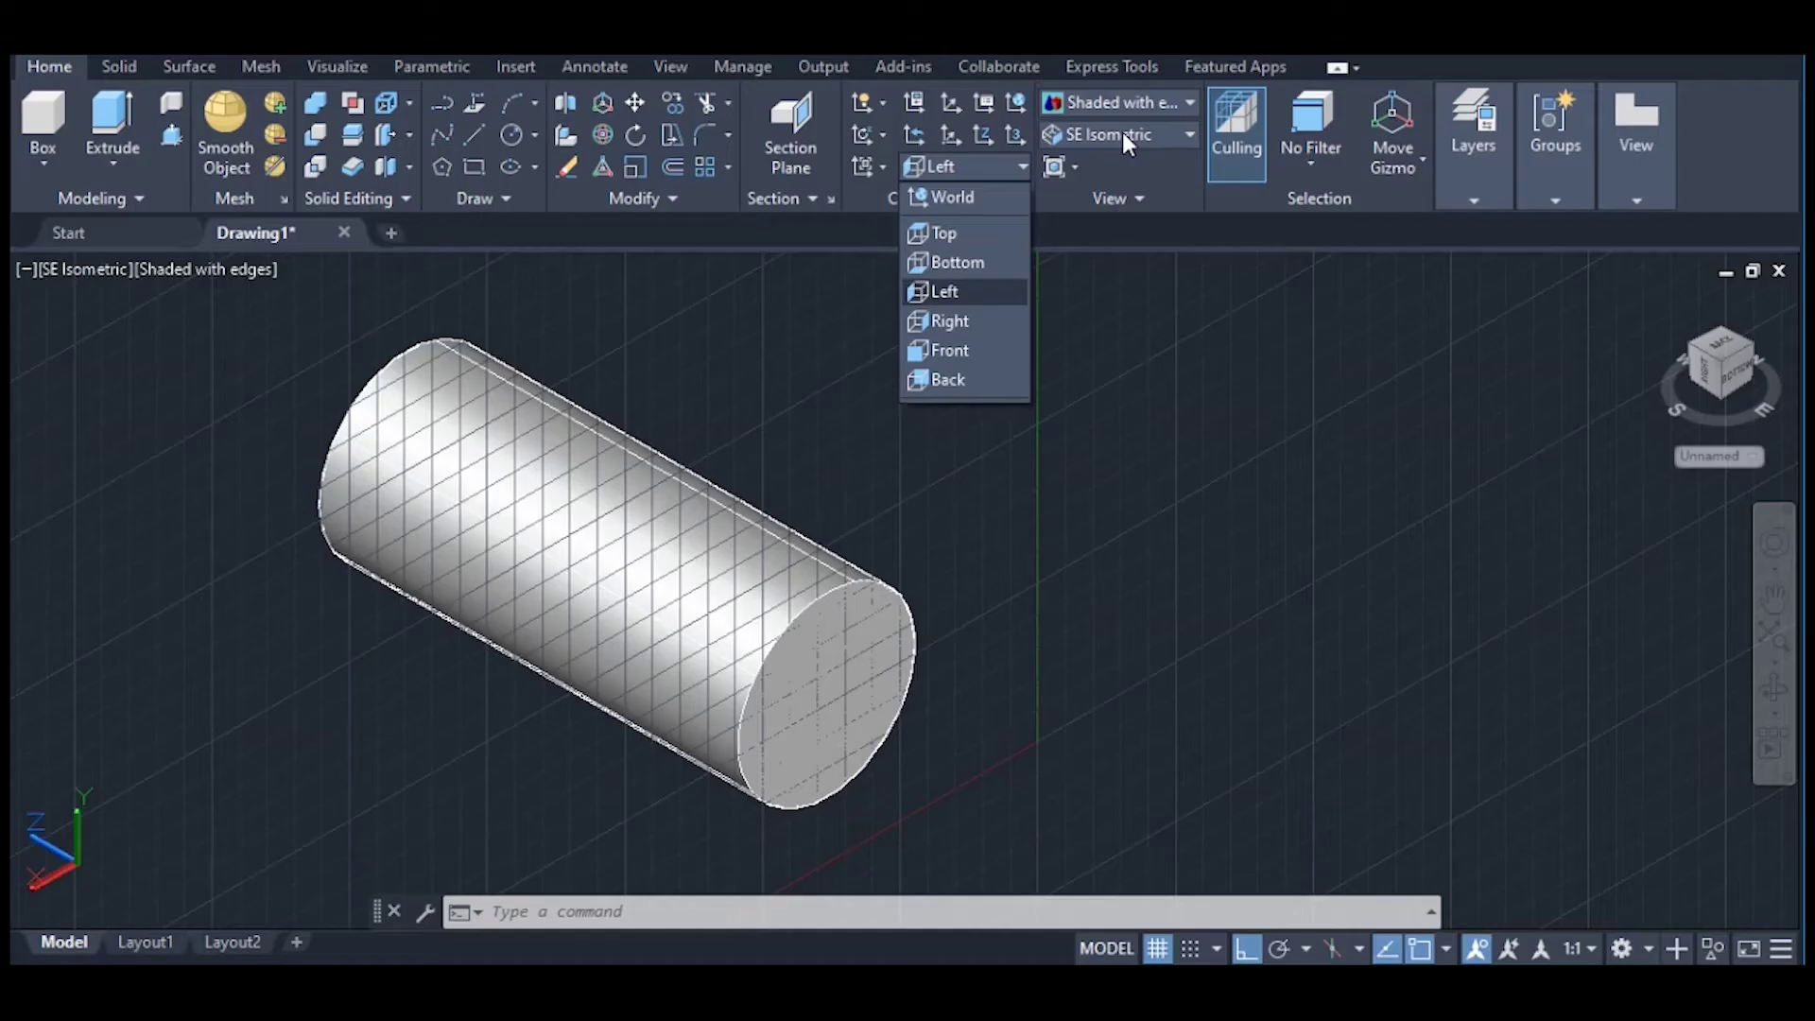
Step: In the Left view, draw a 24-diameter circle concentric with the cylinder's end face
key(Escape)
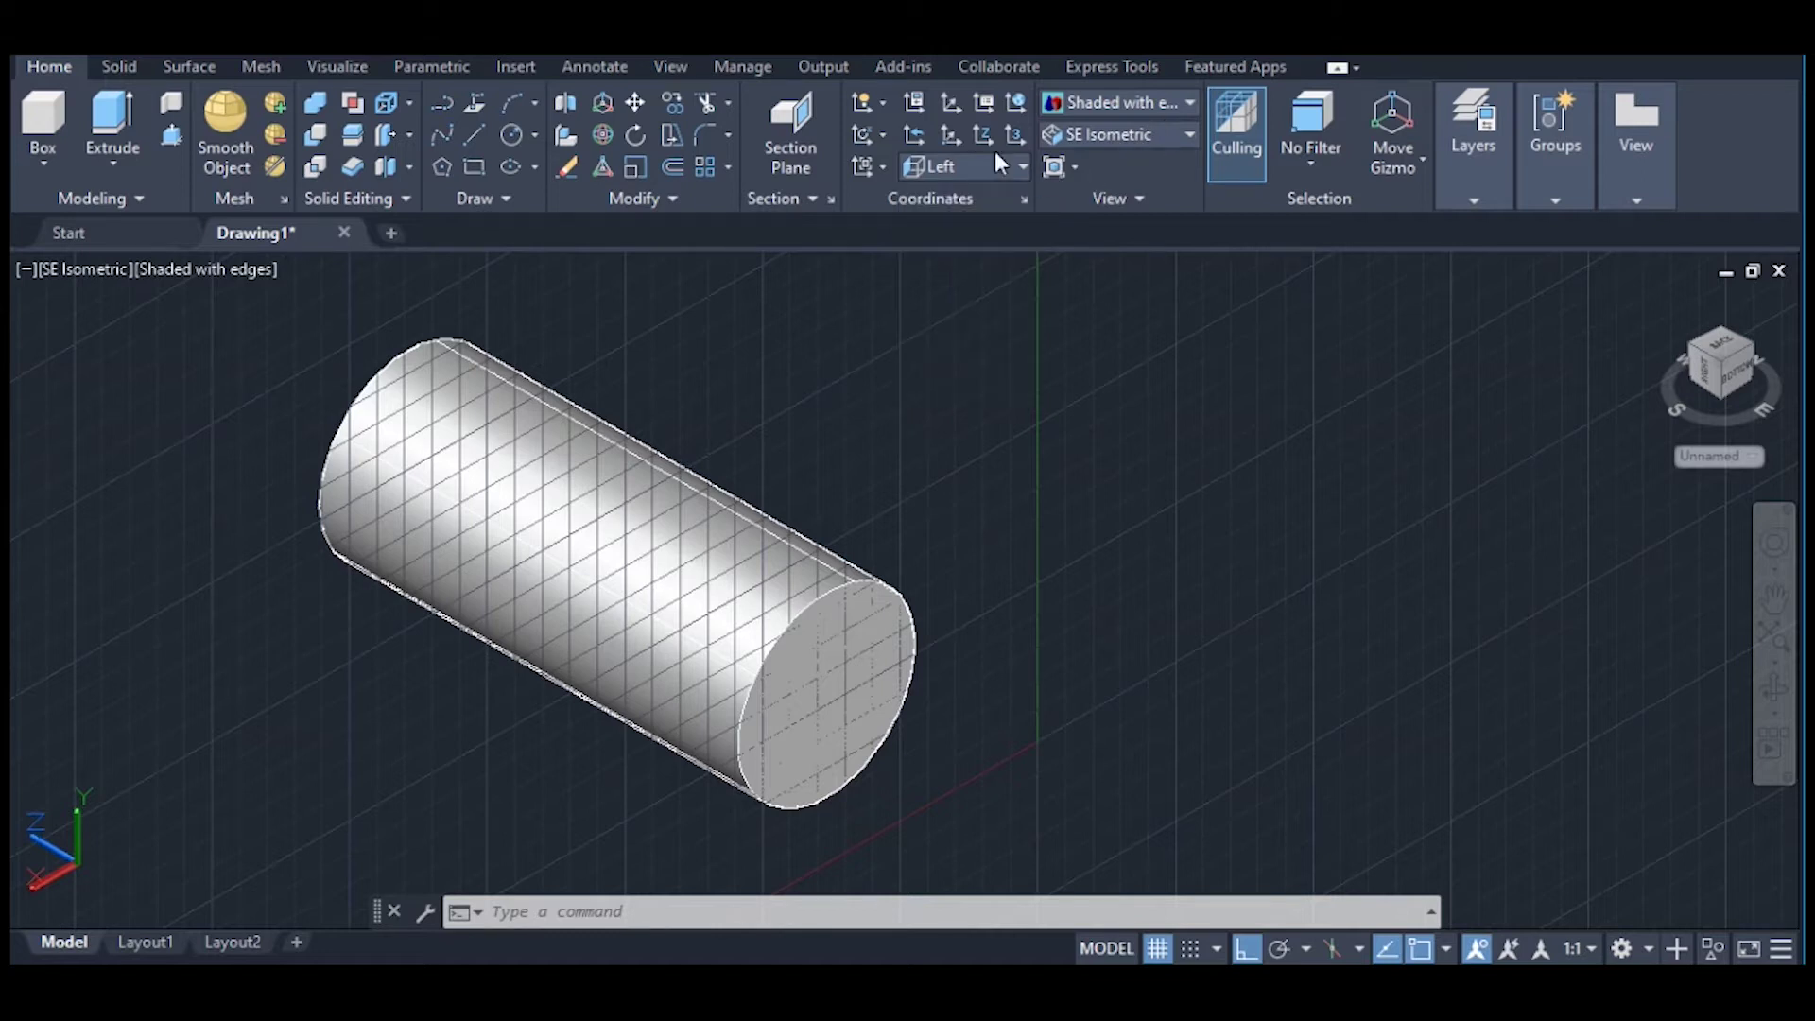
click(1115, 131)
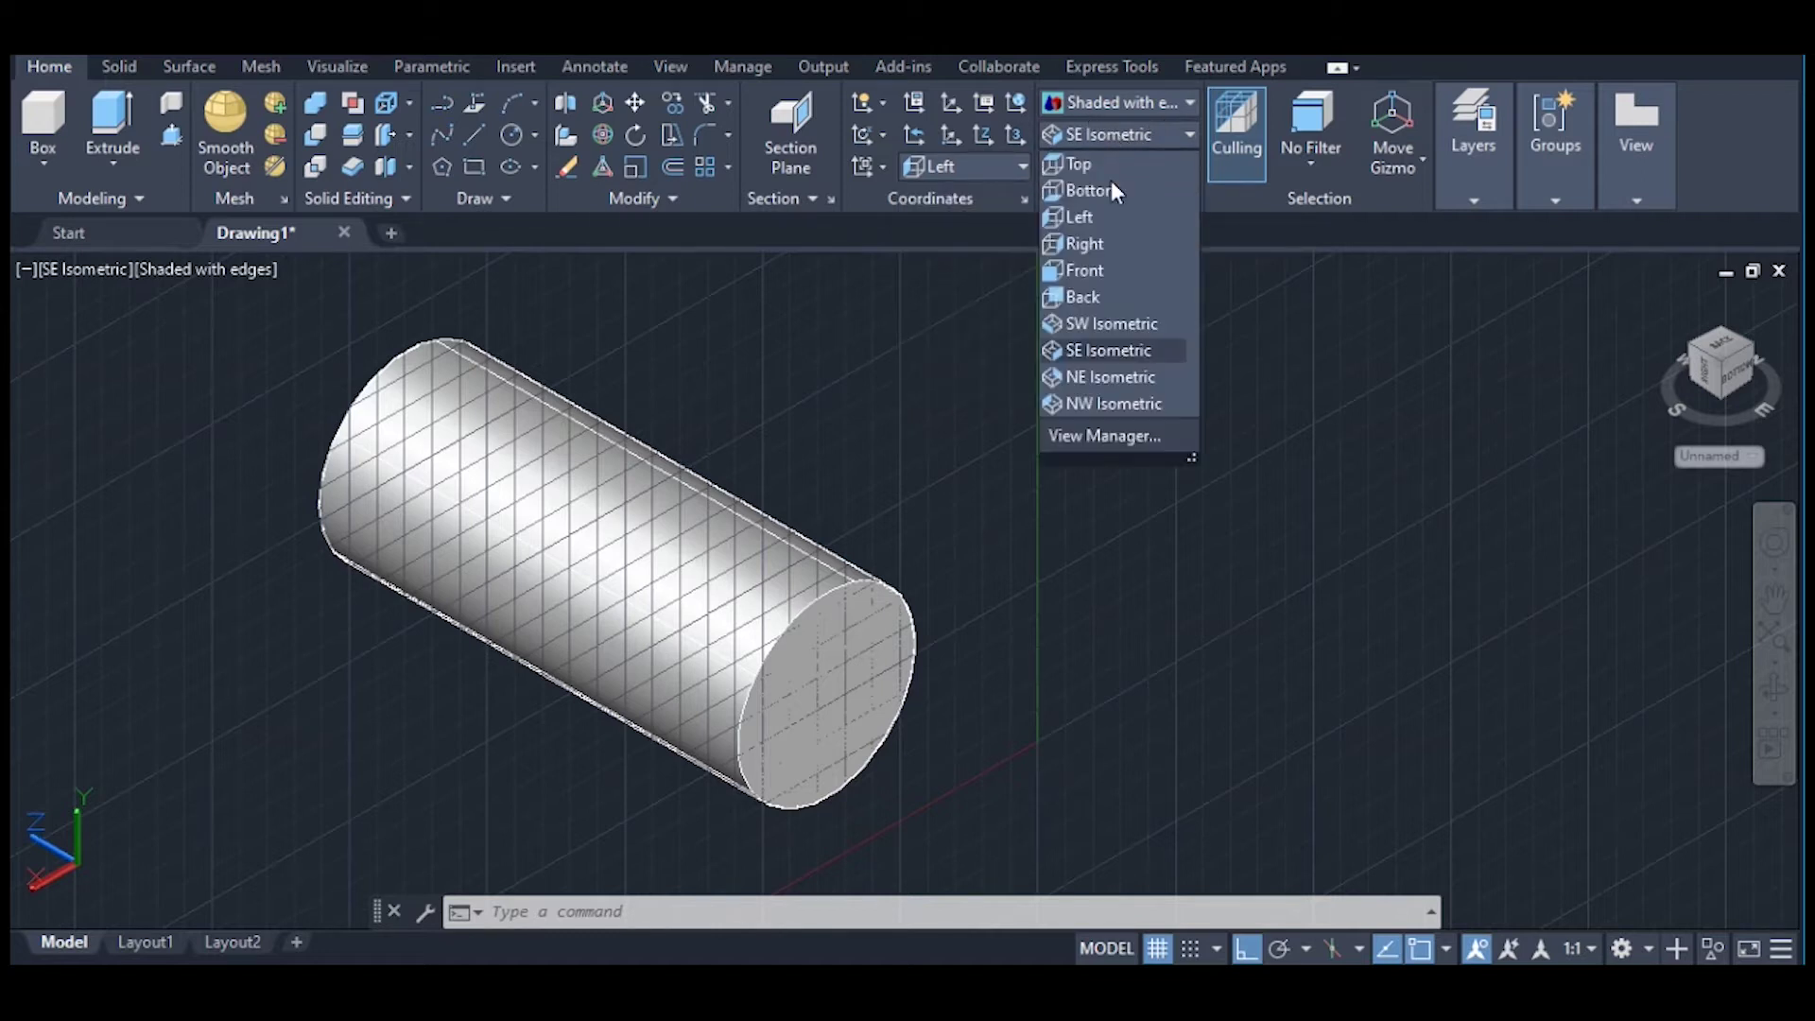
click(1078, 216)
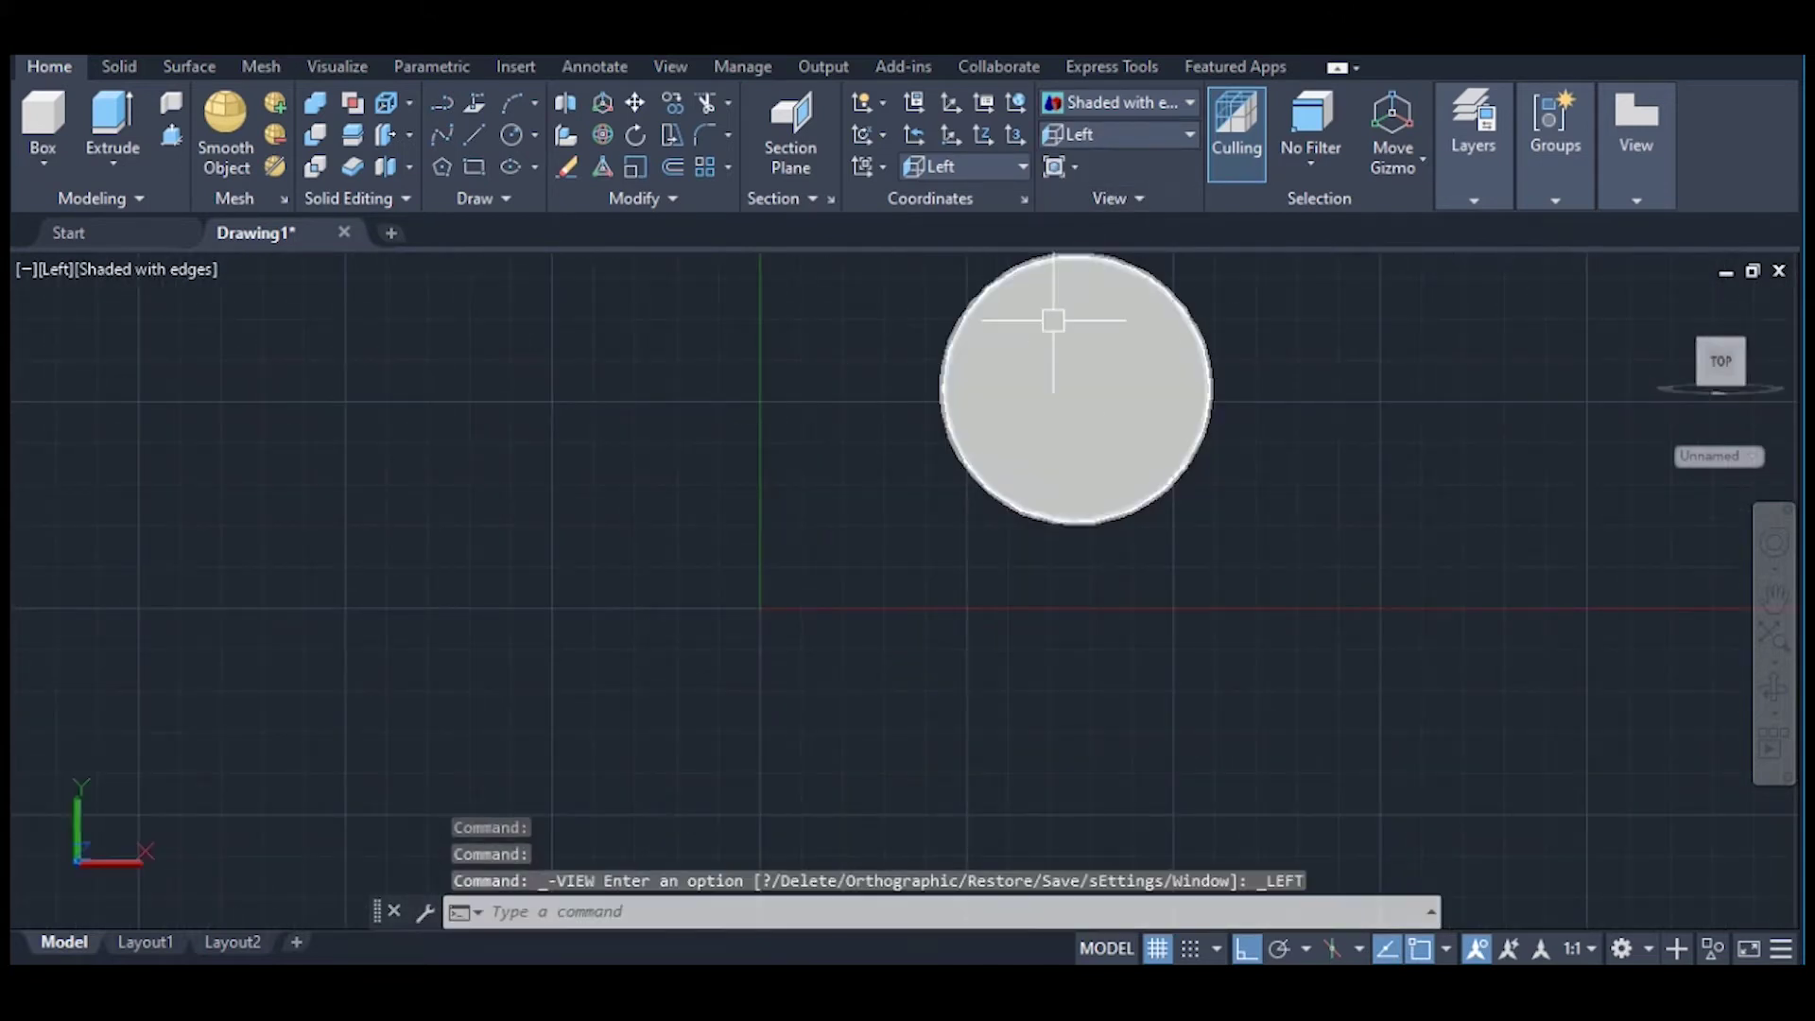
click(506, 132)
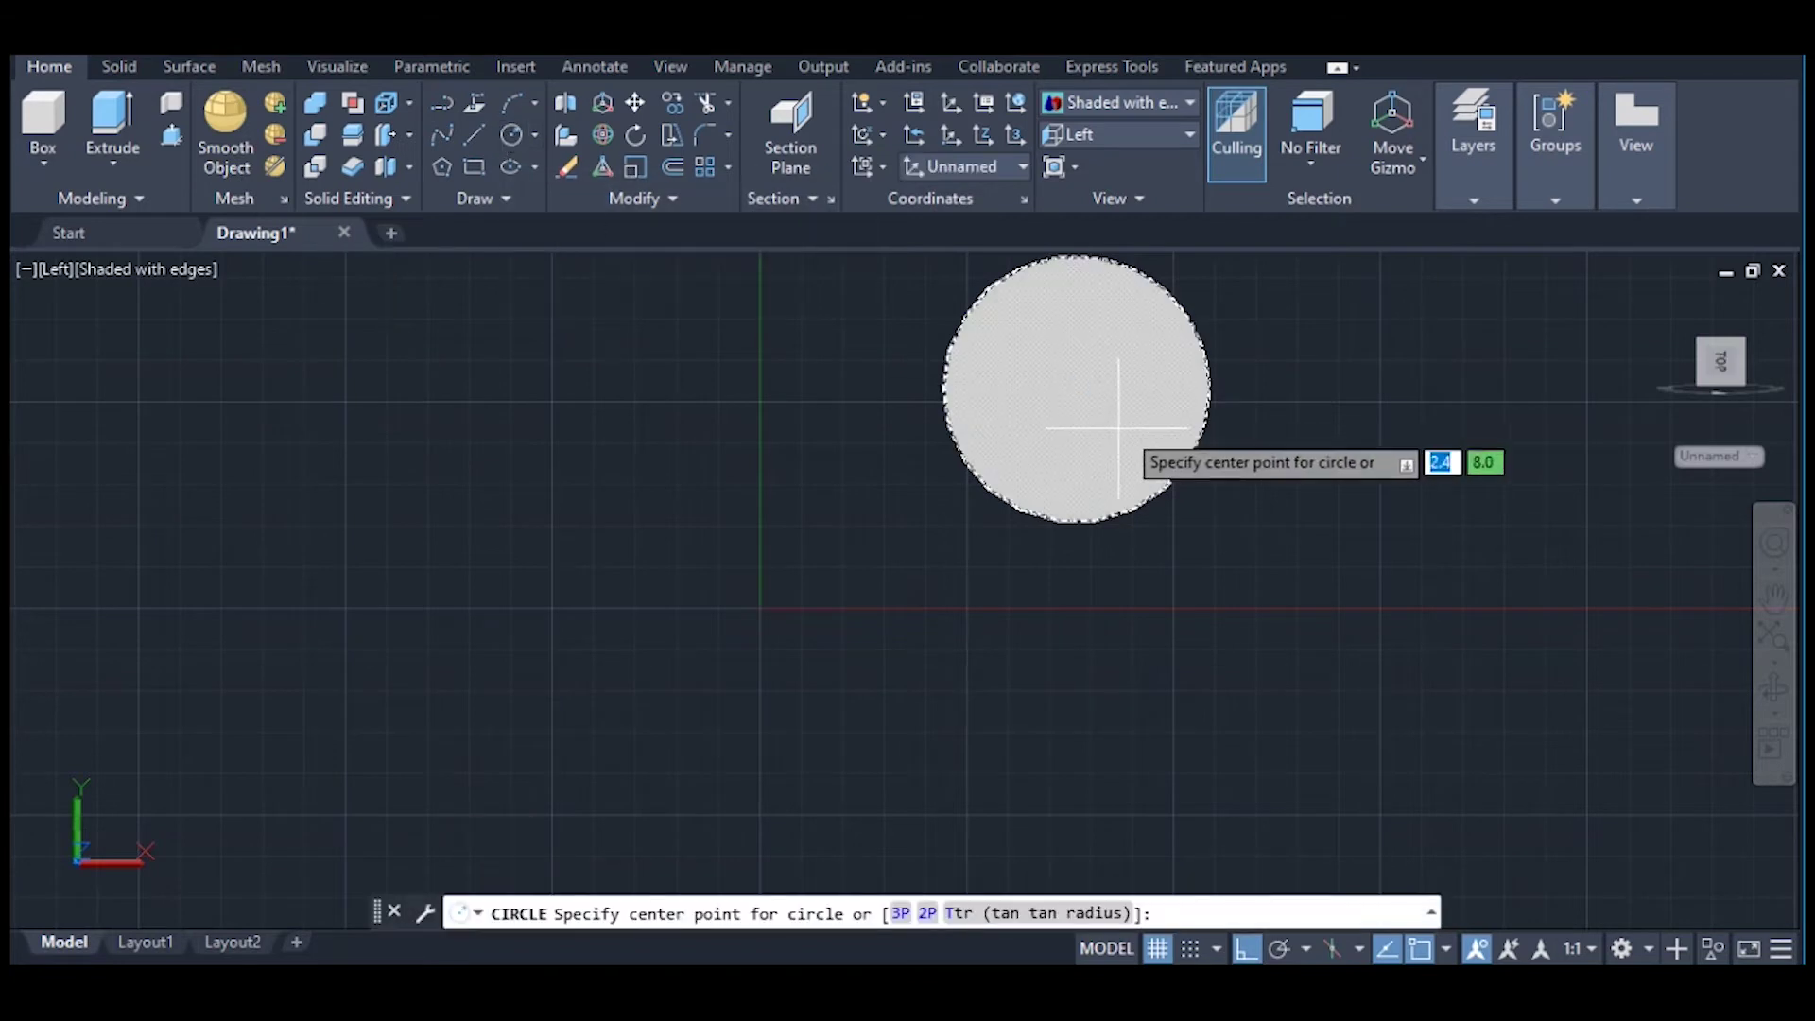
click(1077, 389)
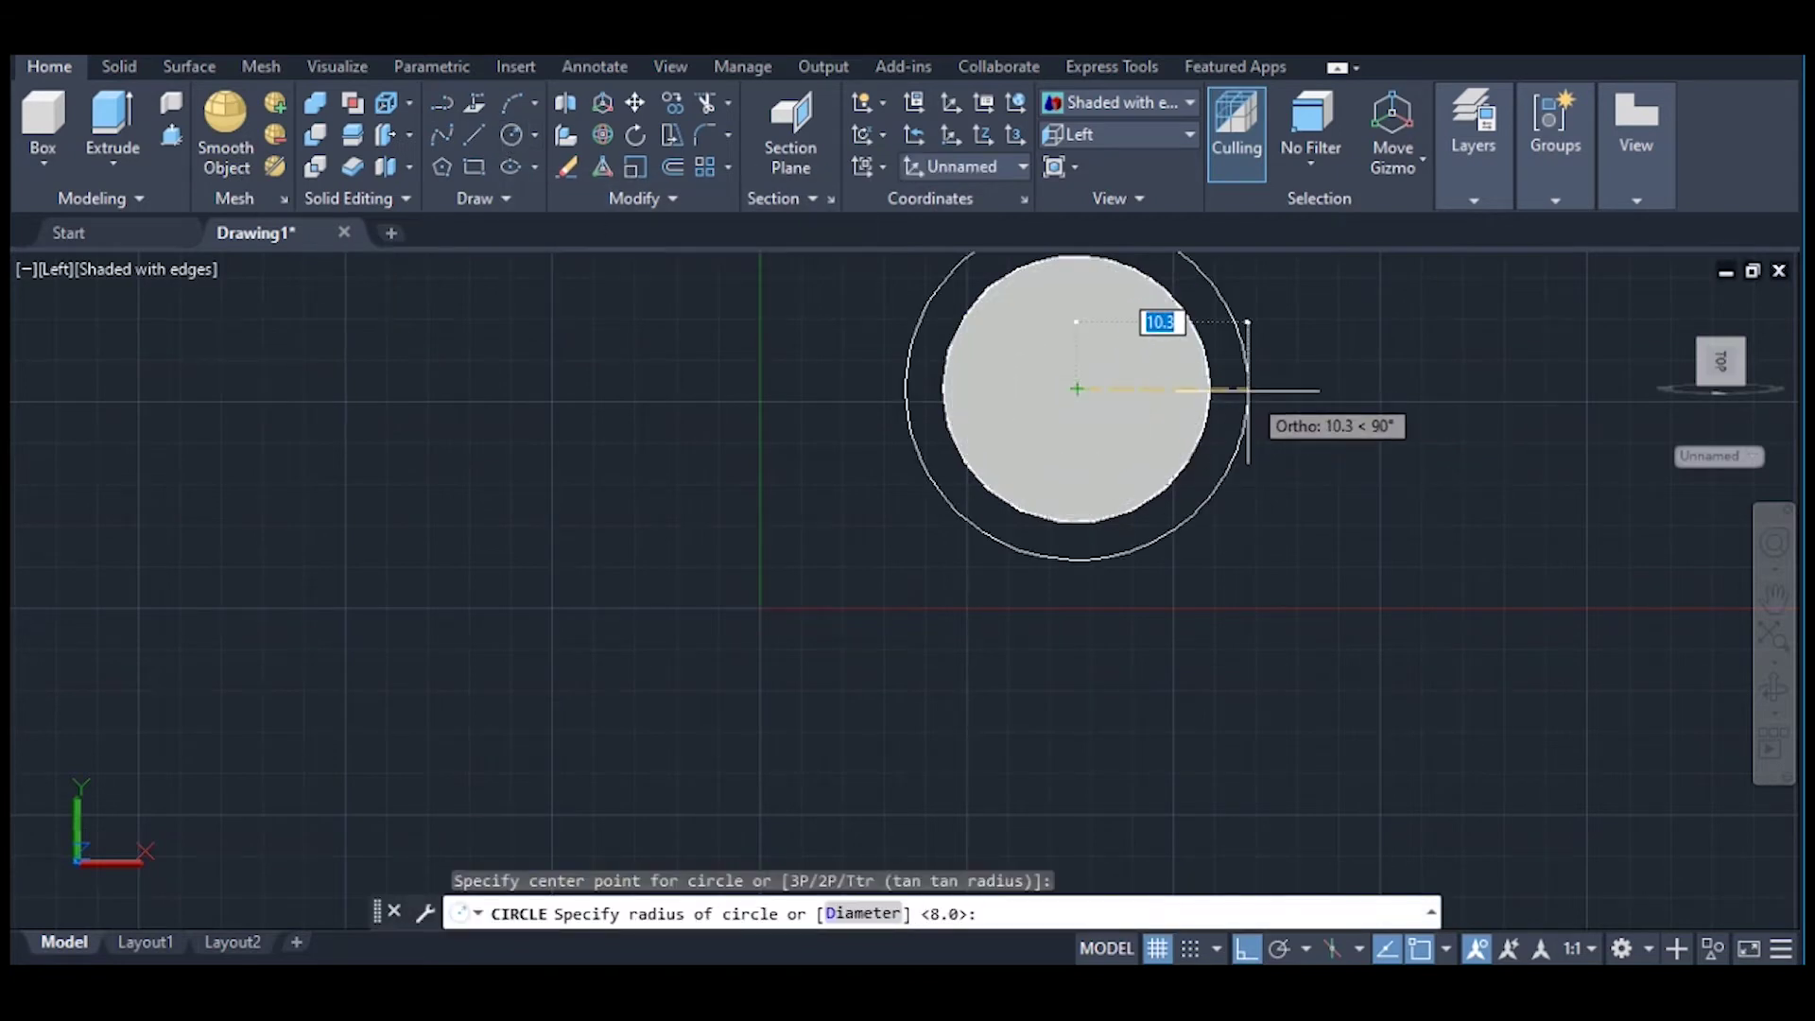
text(d)
key(Return)
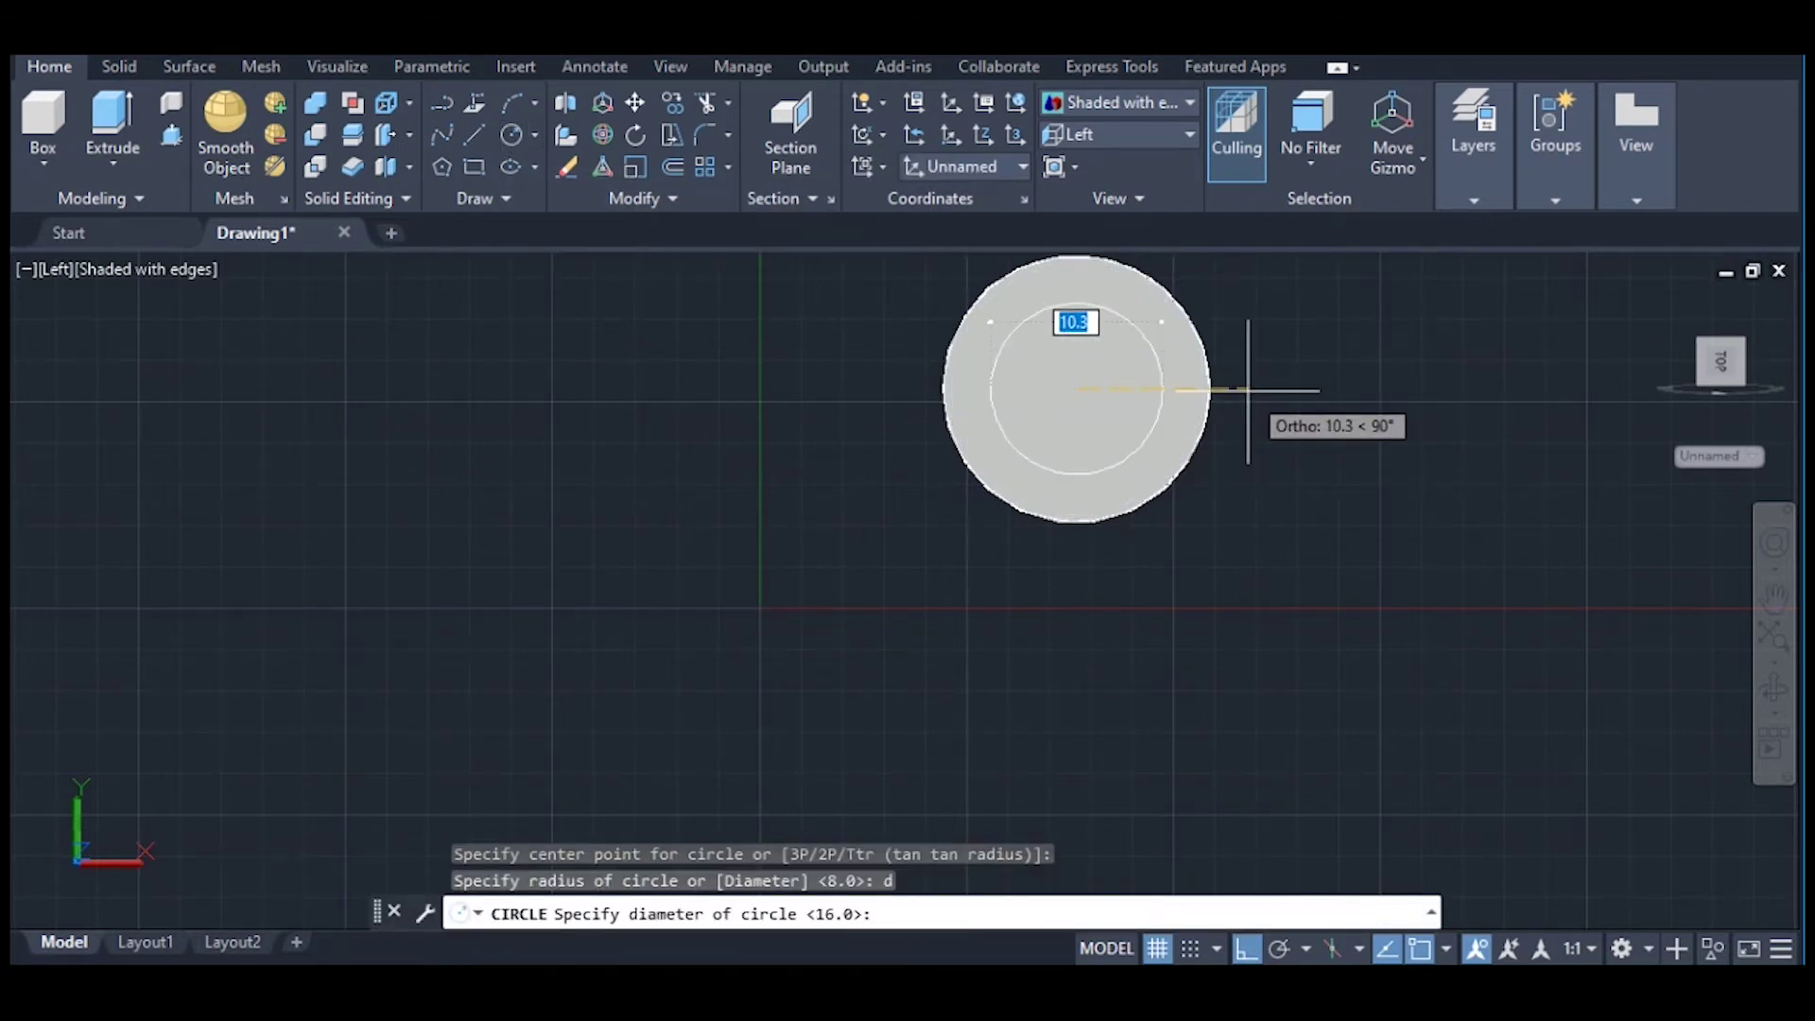
text(24)
key(Return)
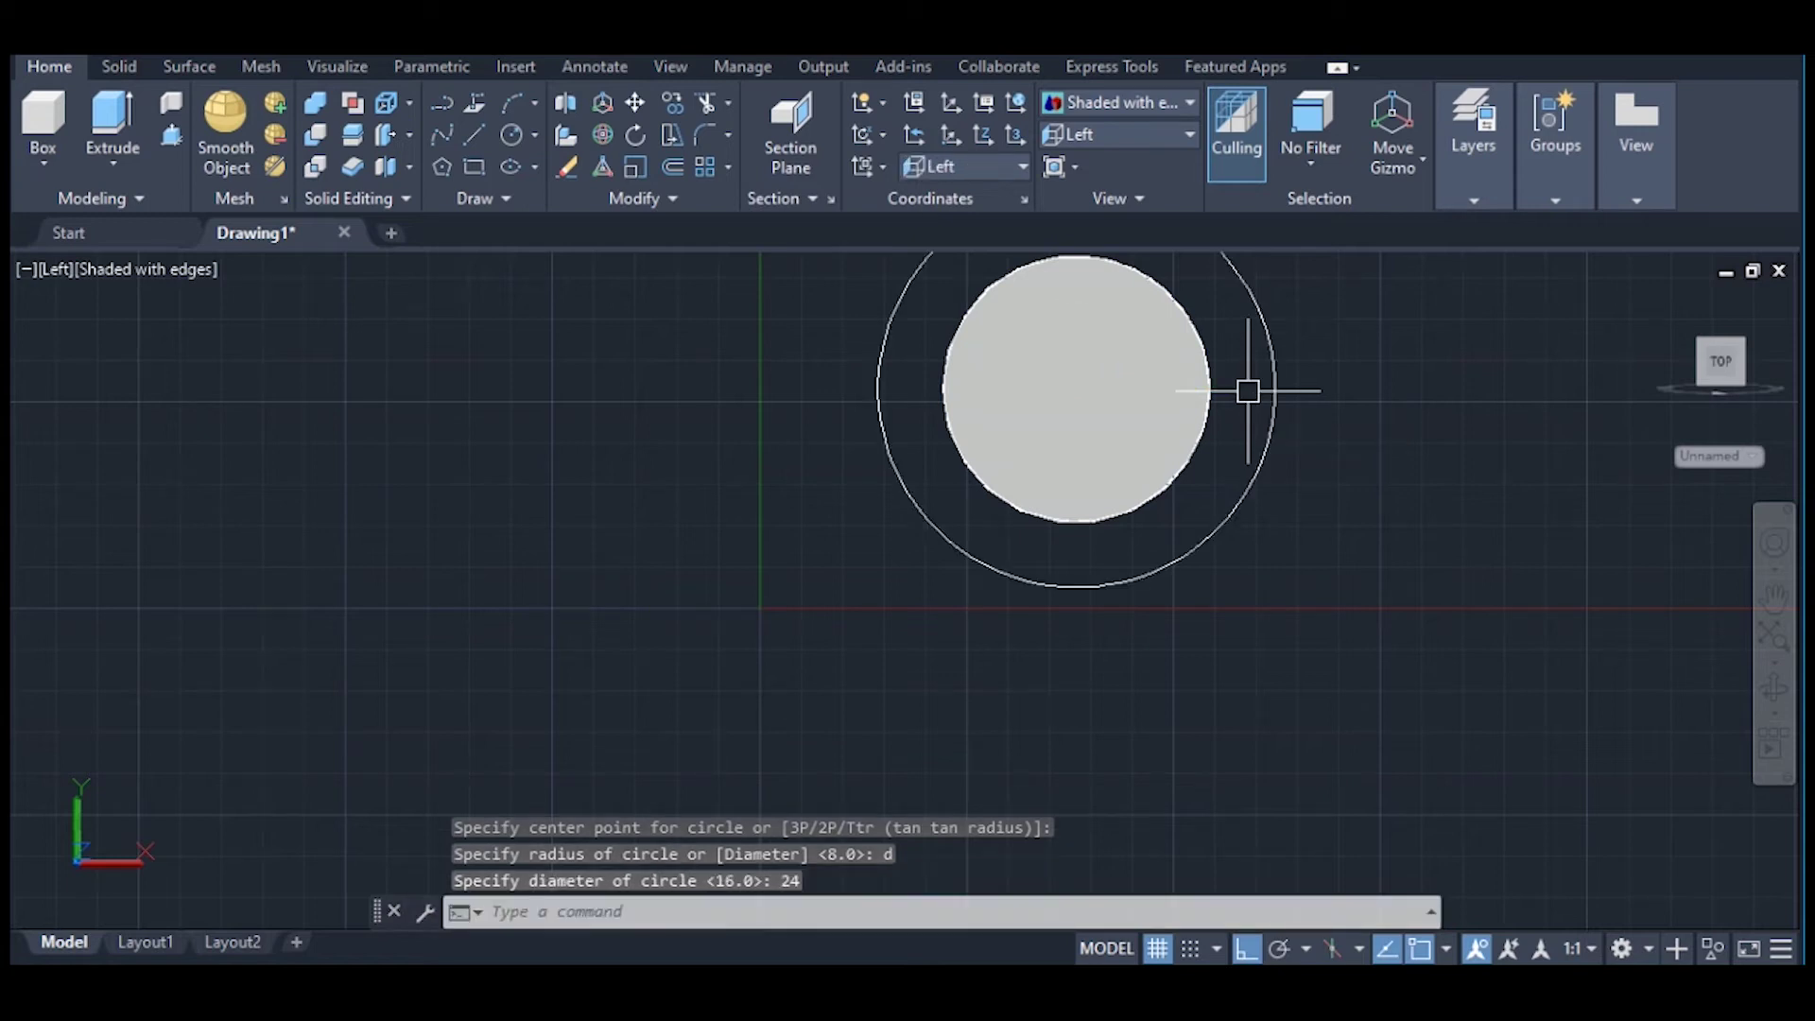
scroll(1081, 434, down, 4)
scroll(1125, 293, up, 3)
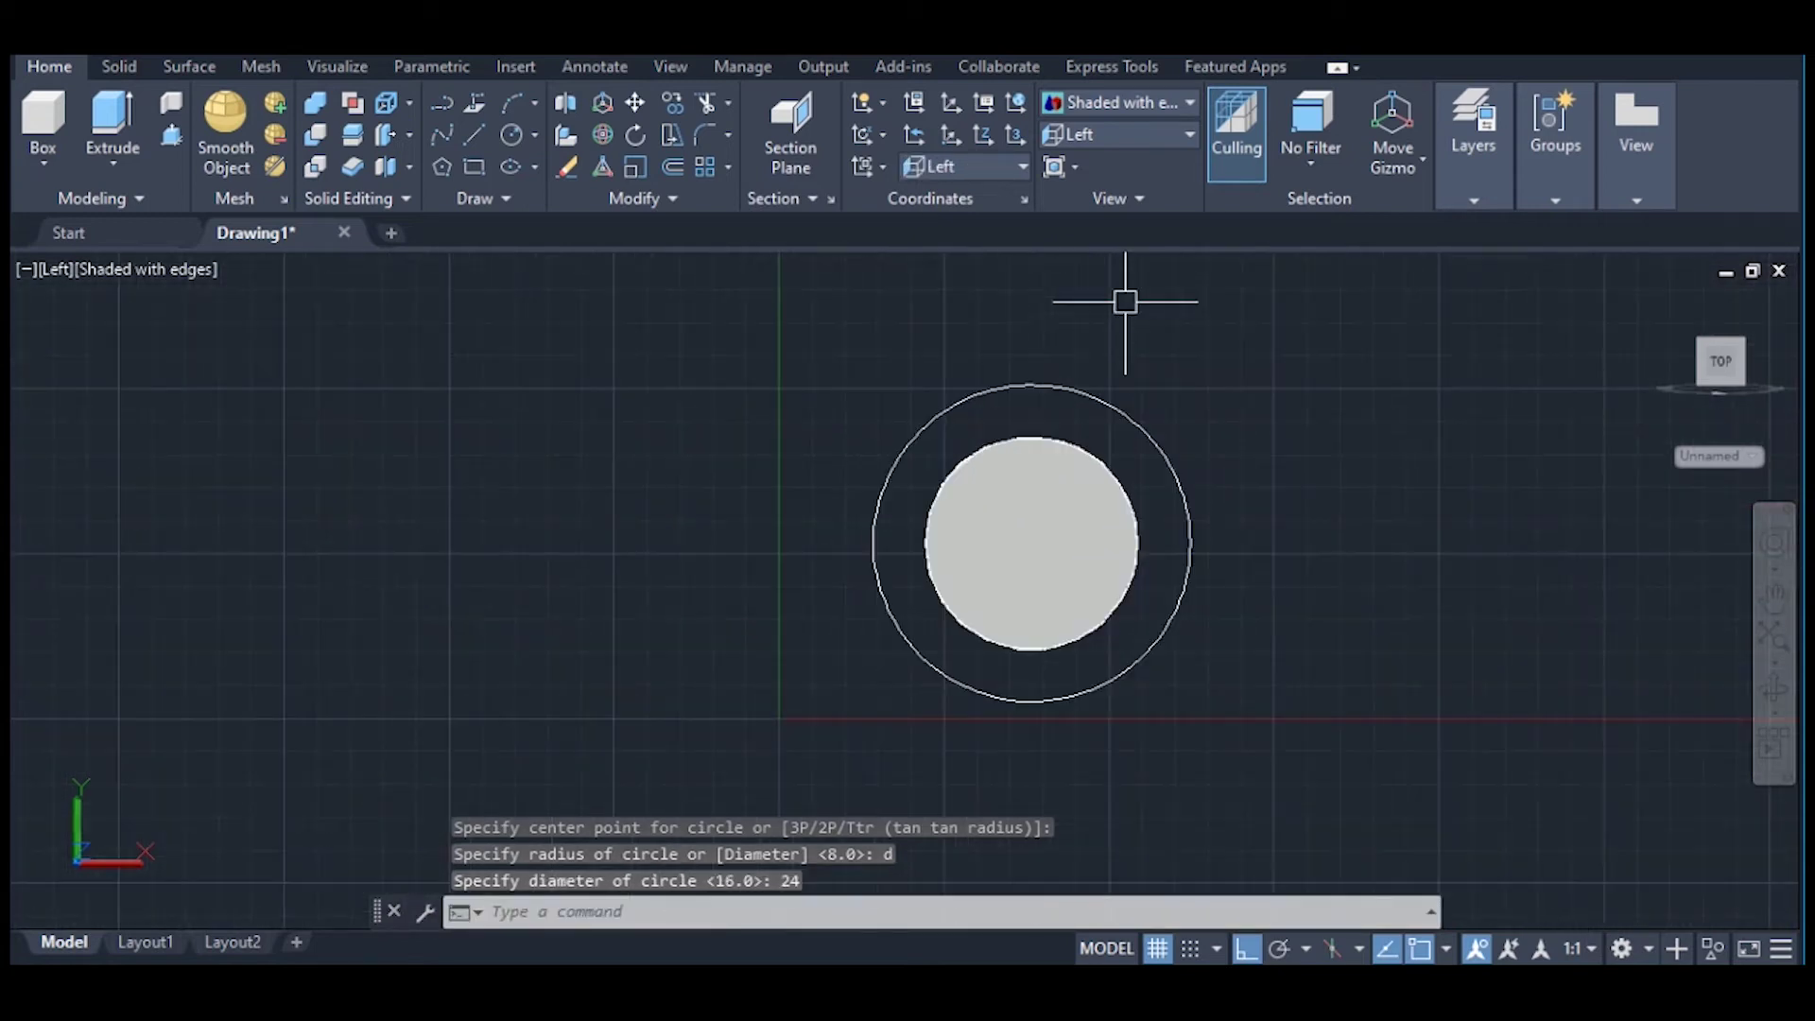
Step: In the SE Isometric view, Presspull the large circle 10.75 away from the shaft to form the bolt head
click(1125, 130)
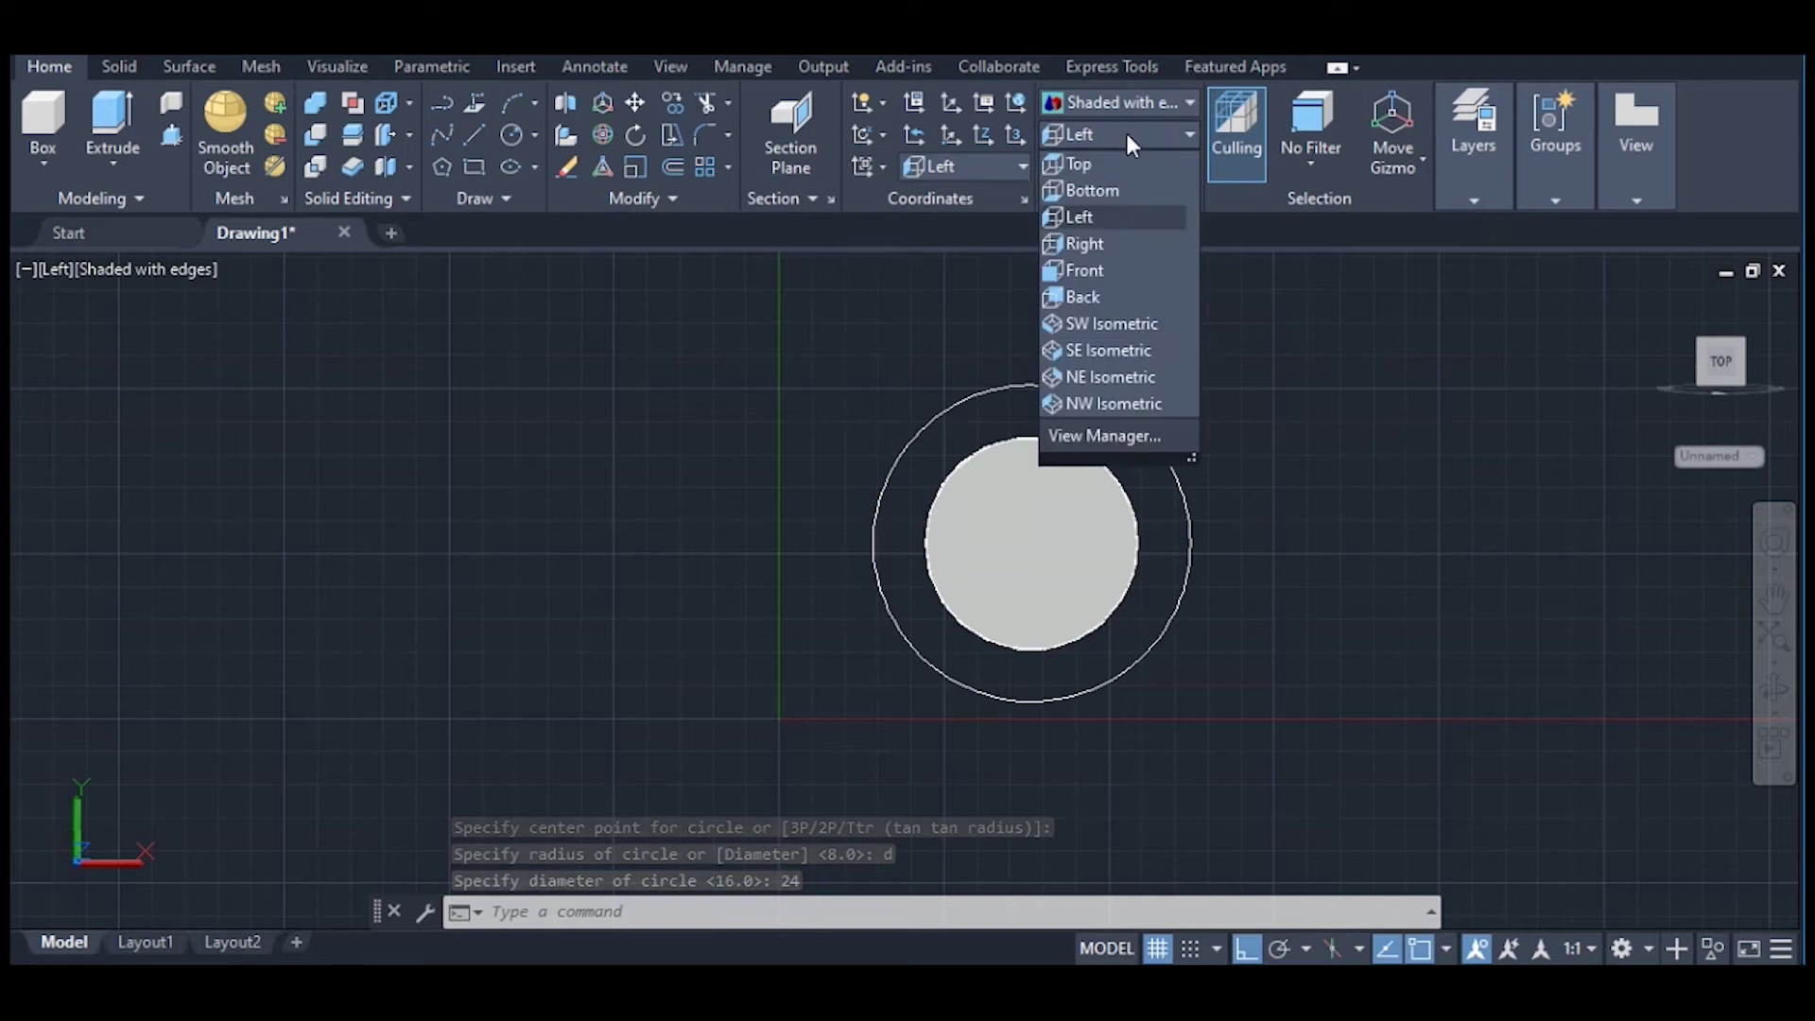
click(1095, 350)
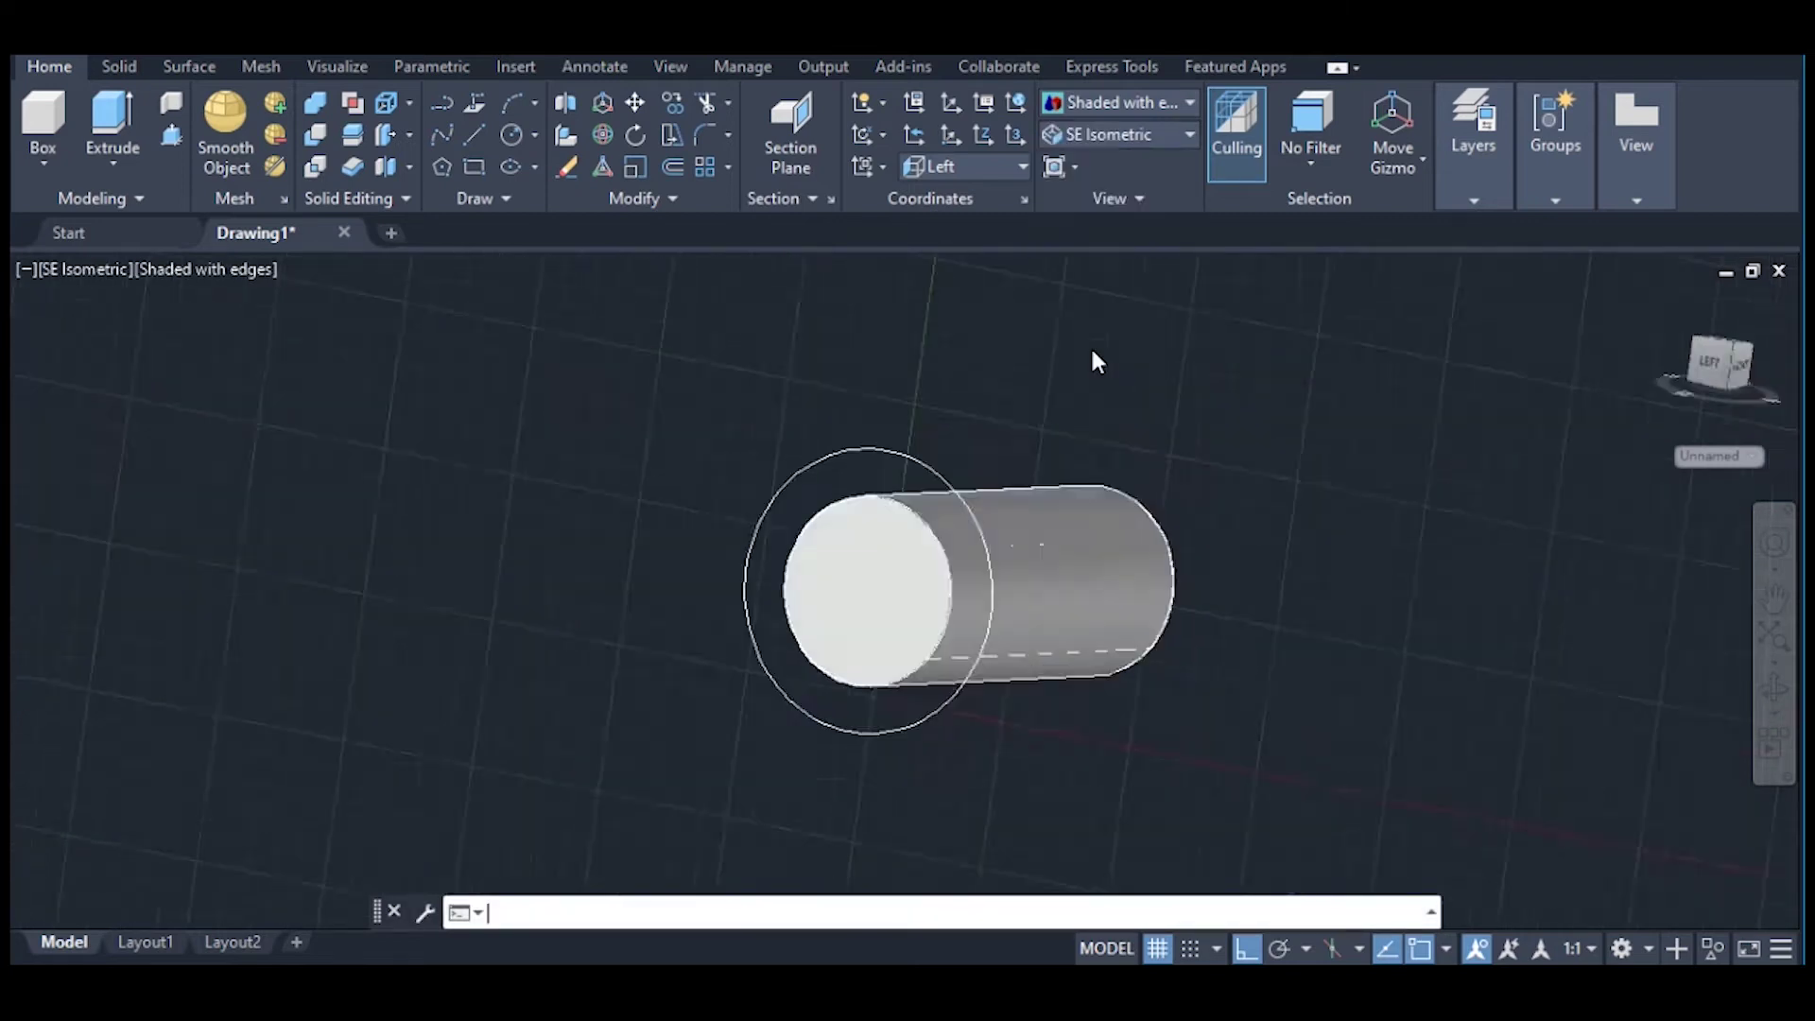
click(171, 134)
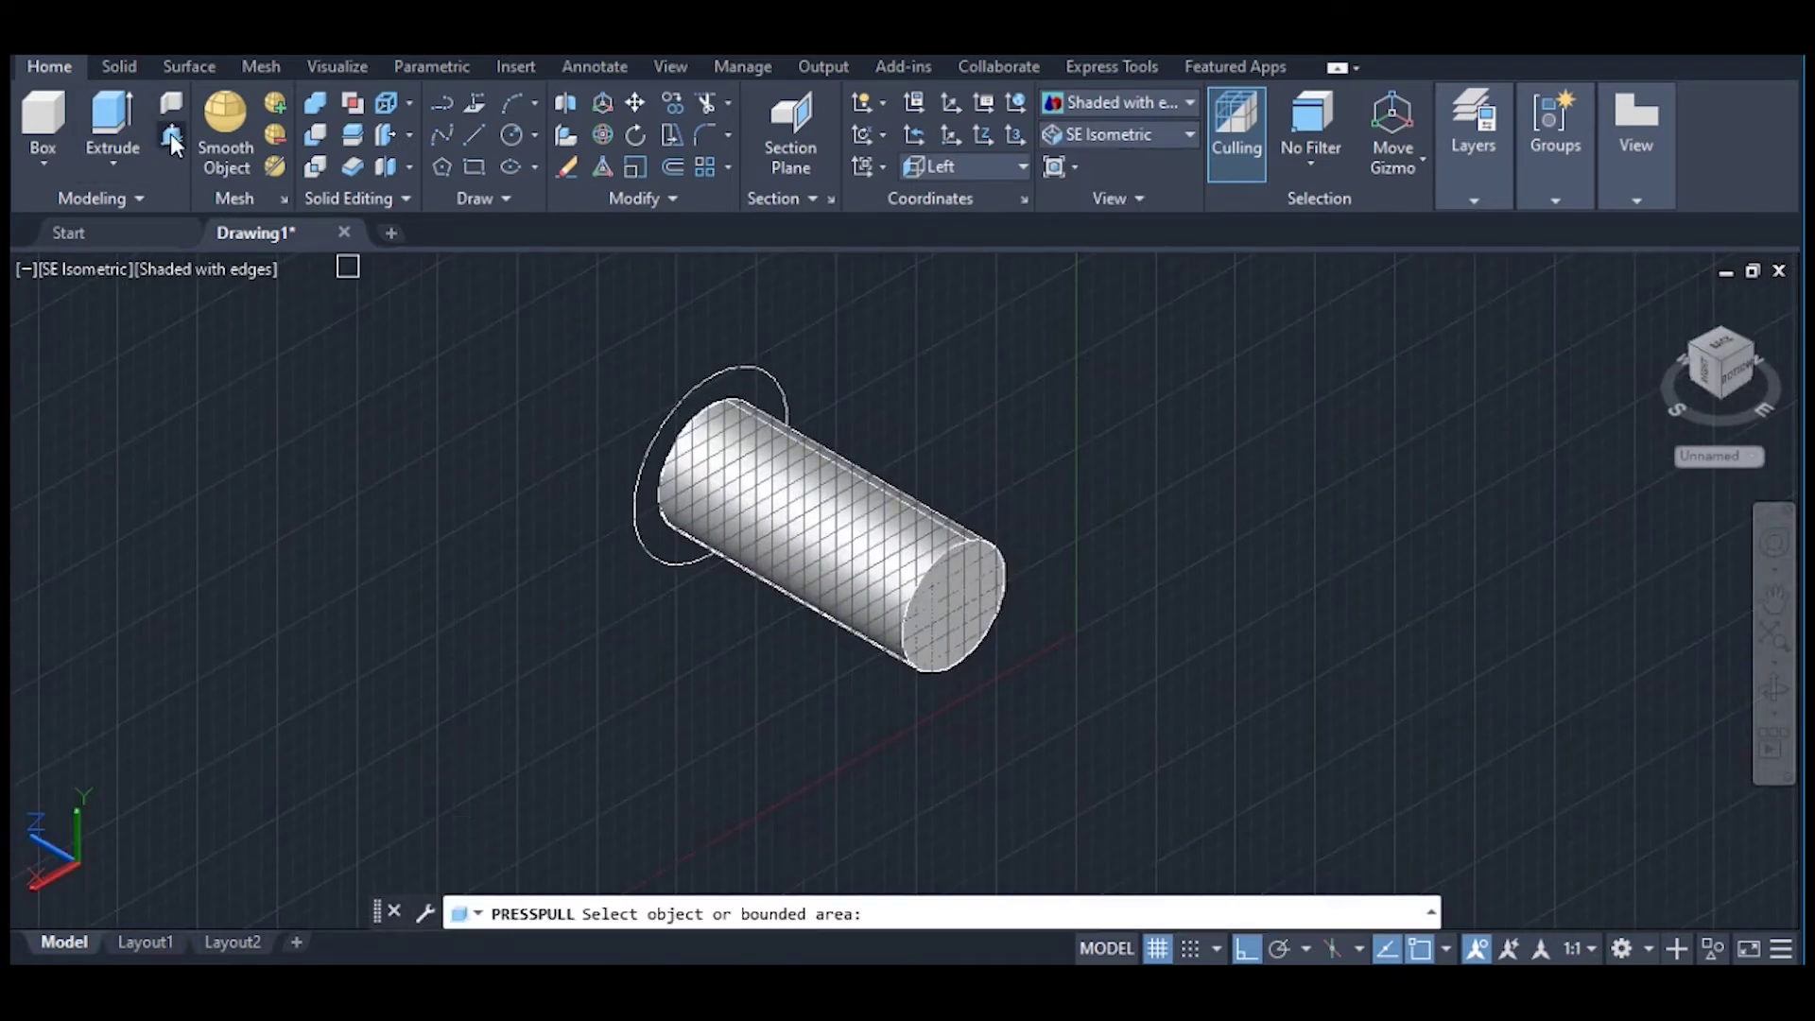
click(683, 388)
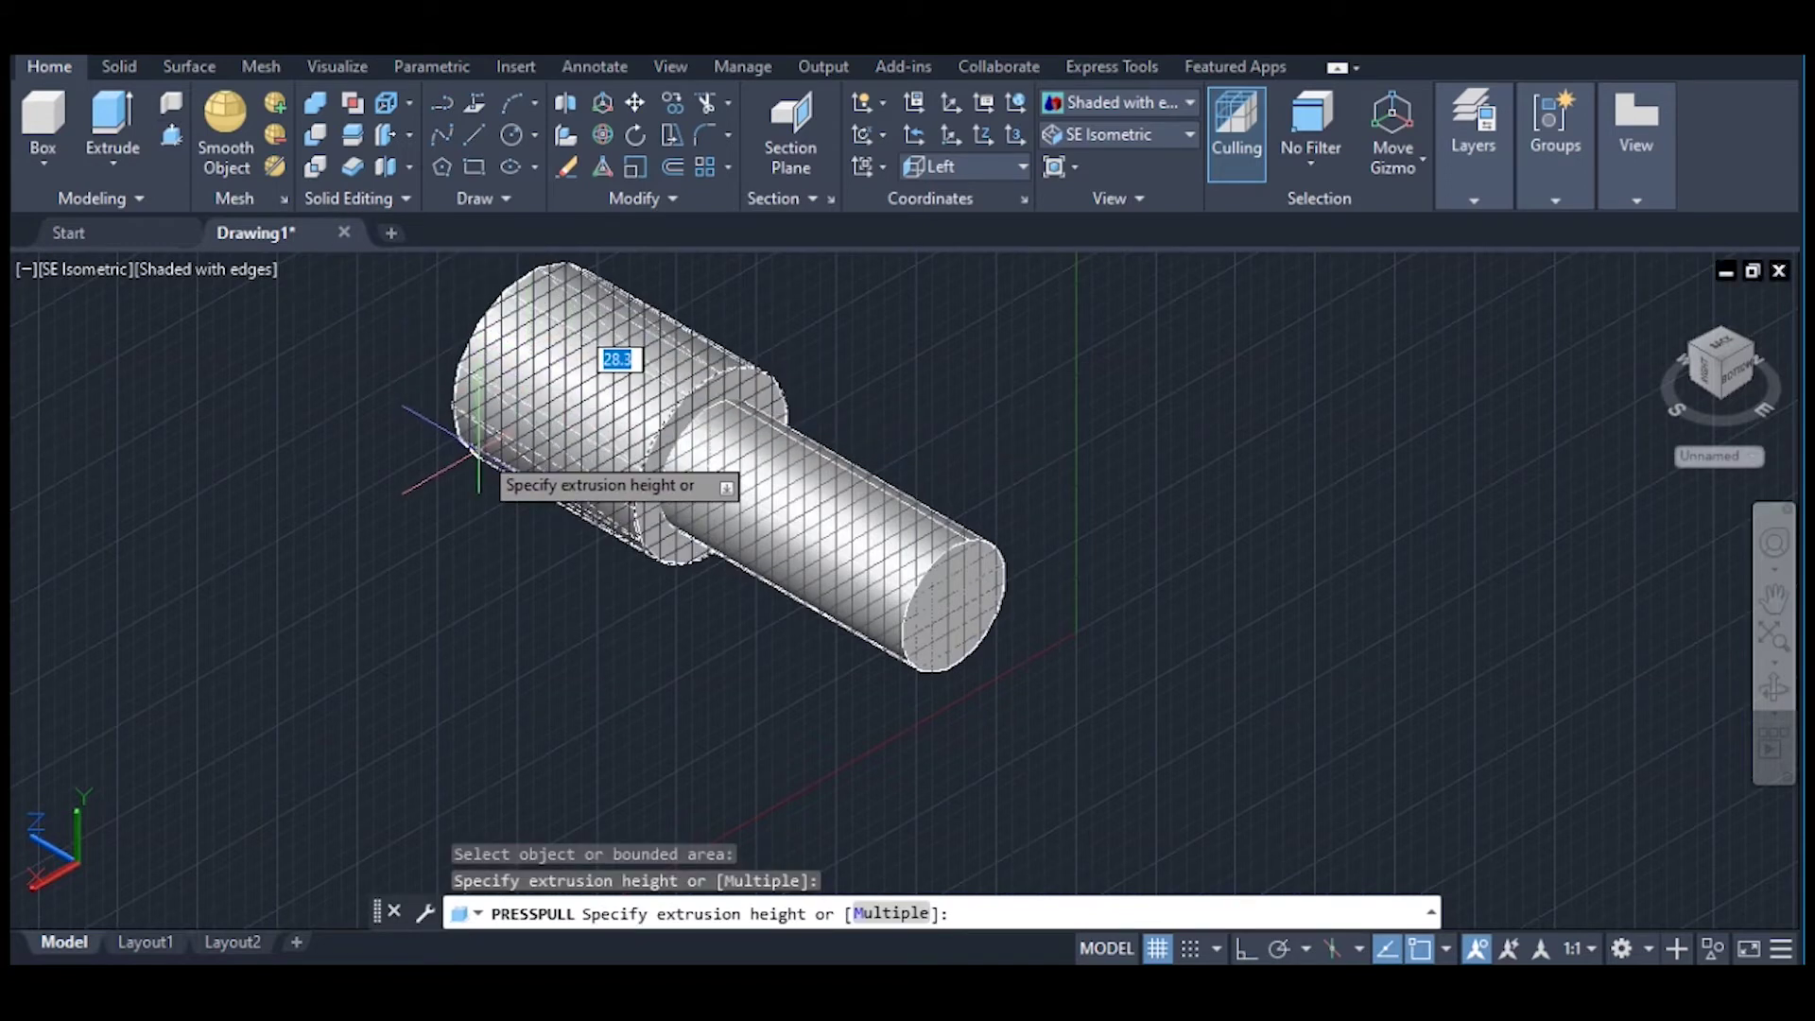
text(10.75)
key(Return)
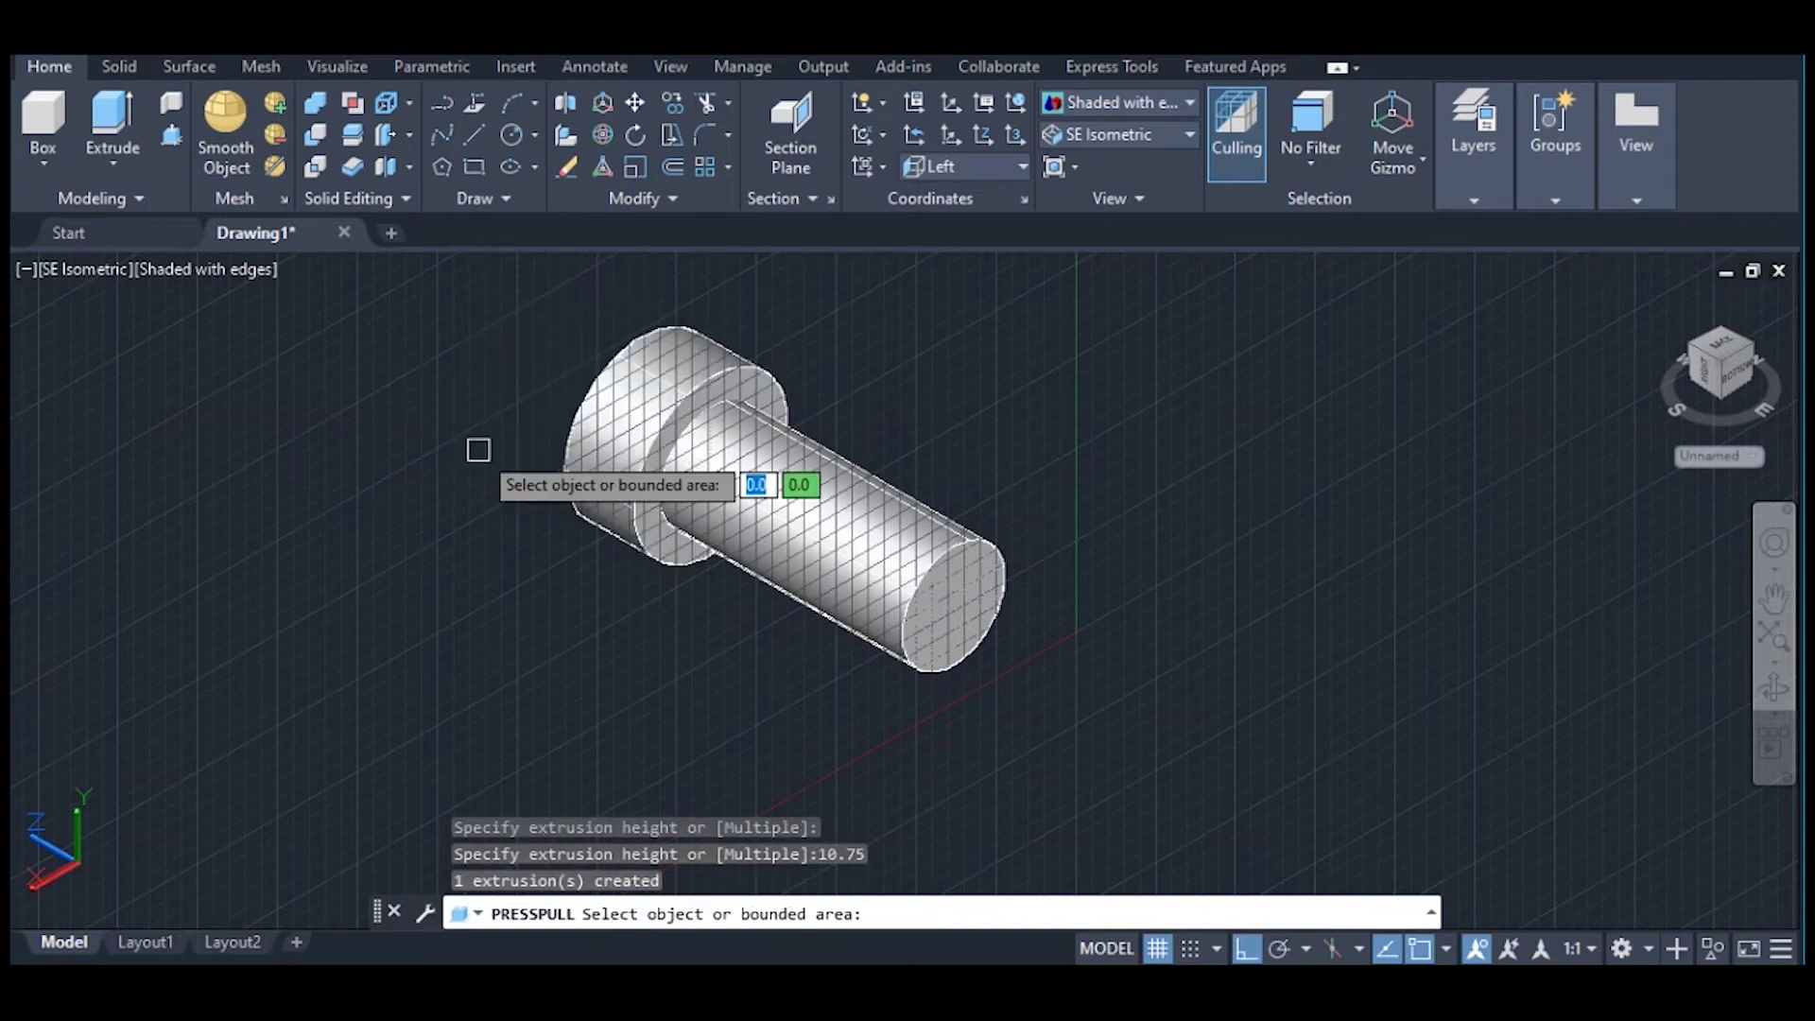
key(Return)
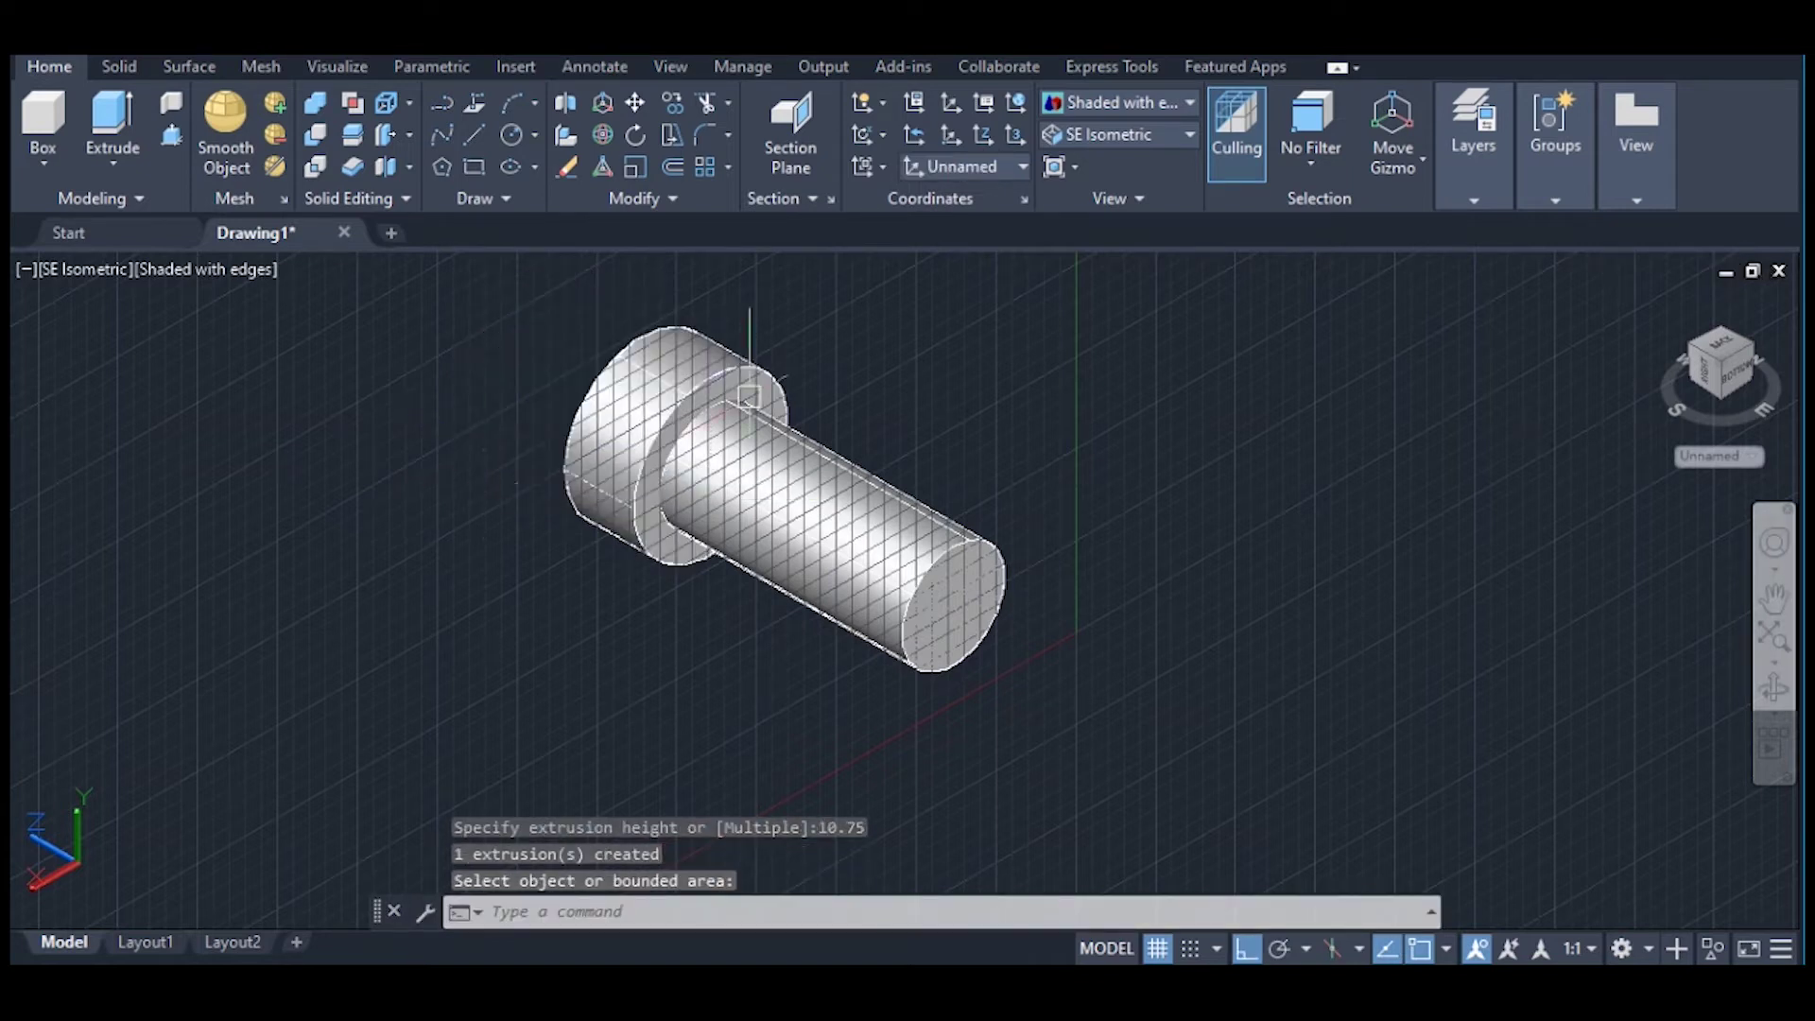
Step: In the Left view, draw a 6-sided polygon centred on the head's end face, inscribed in the circle and reaching its upper quadrant
click(1143, 138)
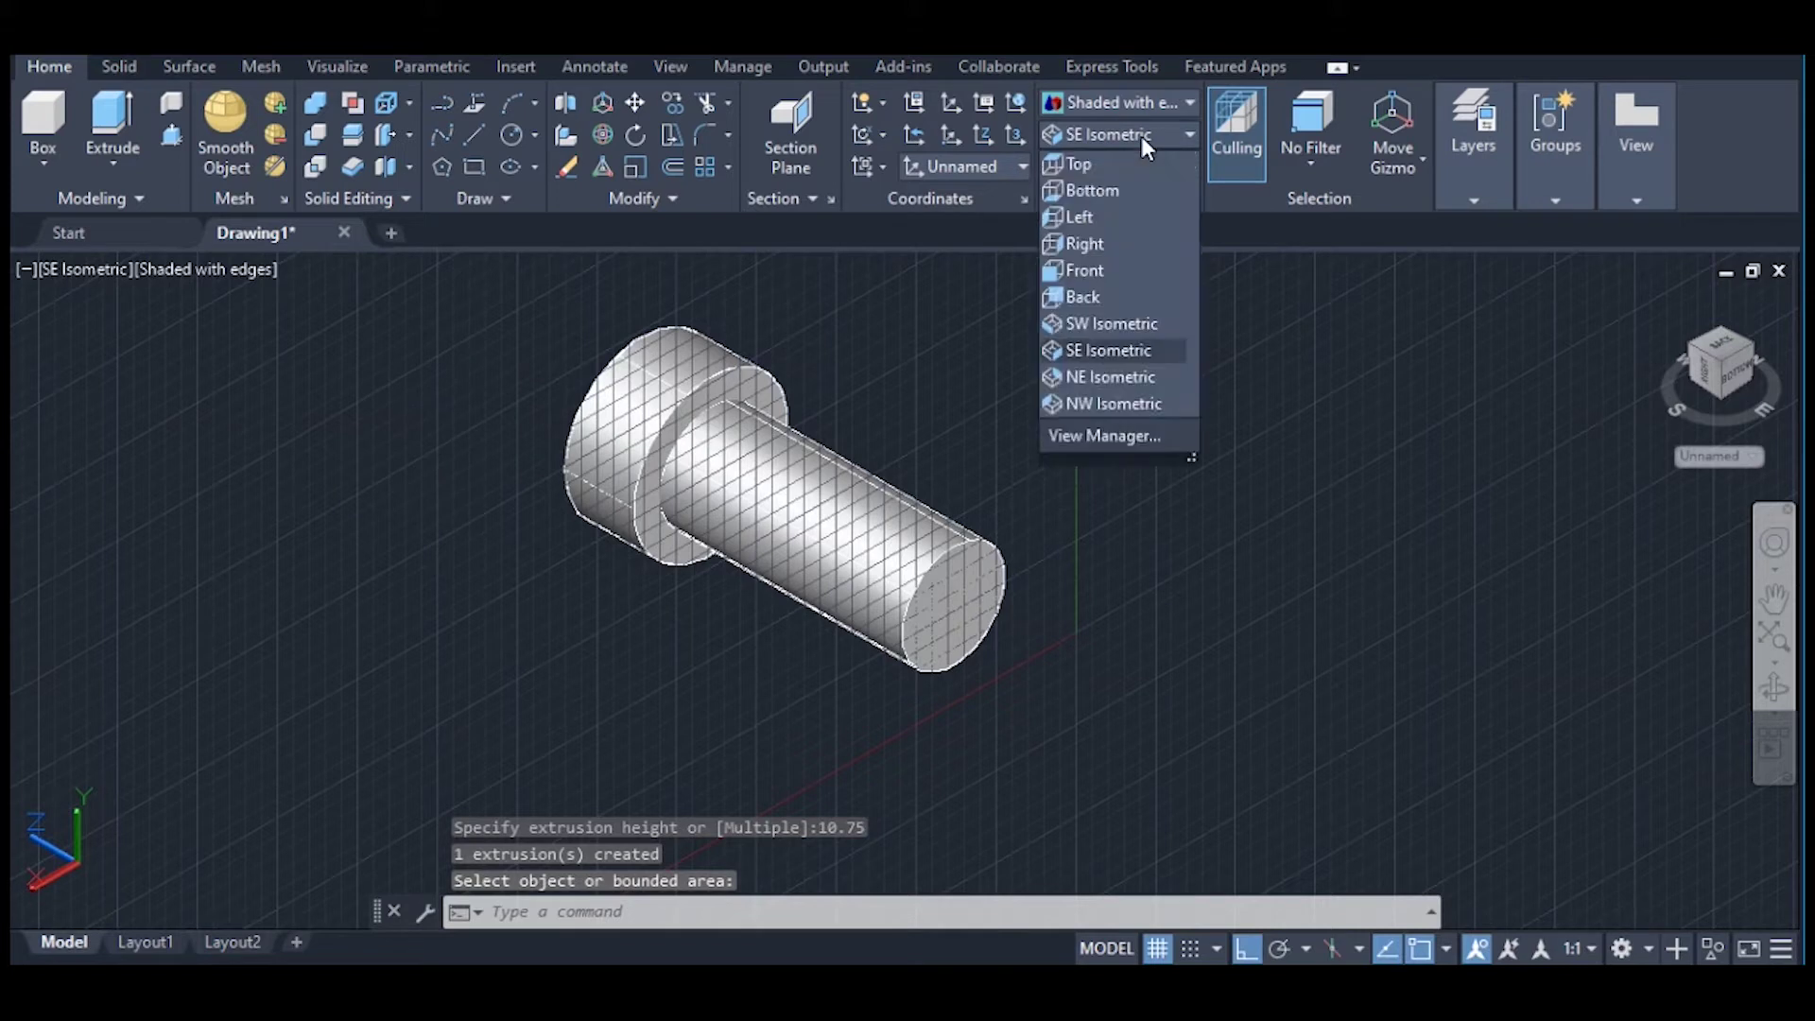
click(1063, 214)
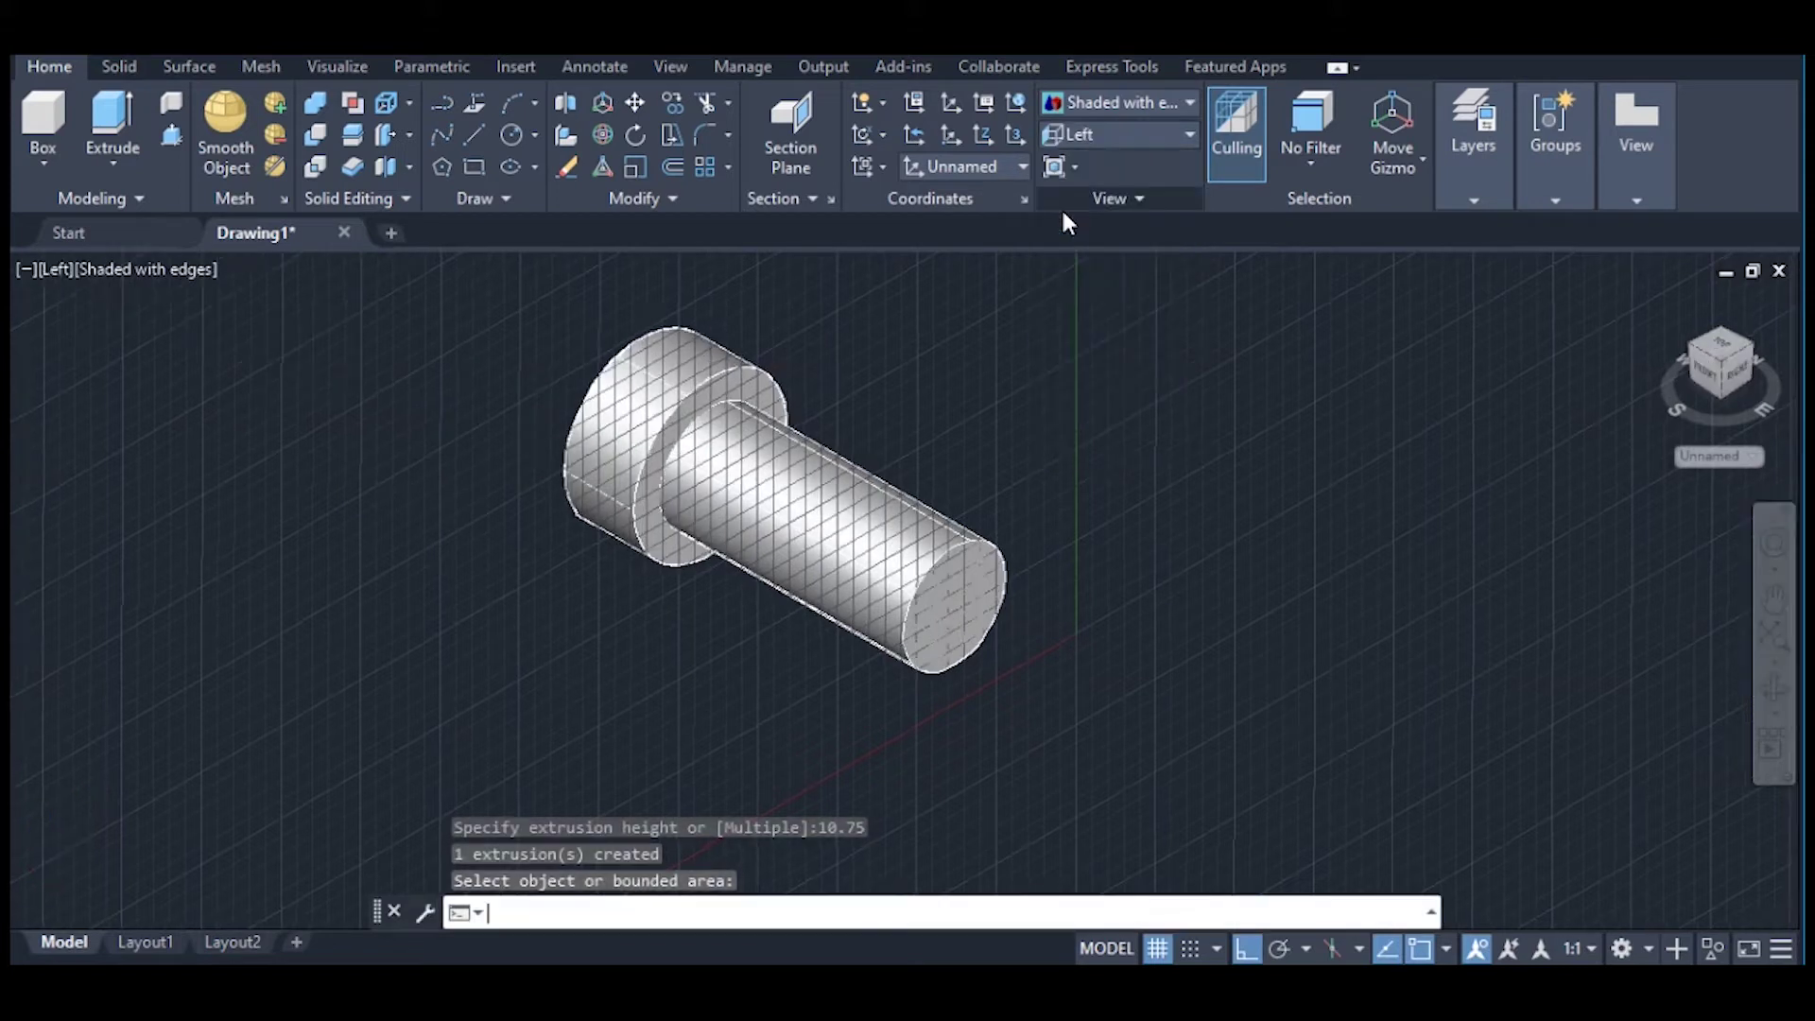
click(440, 168)
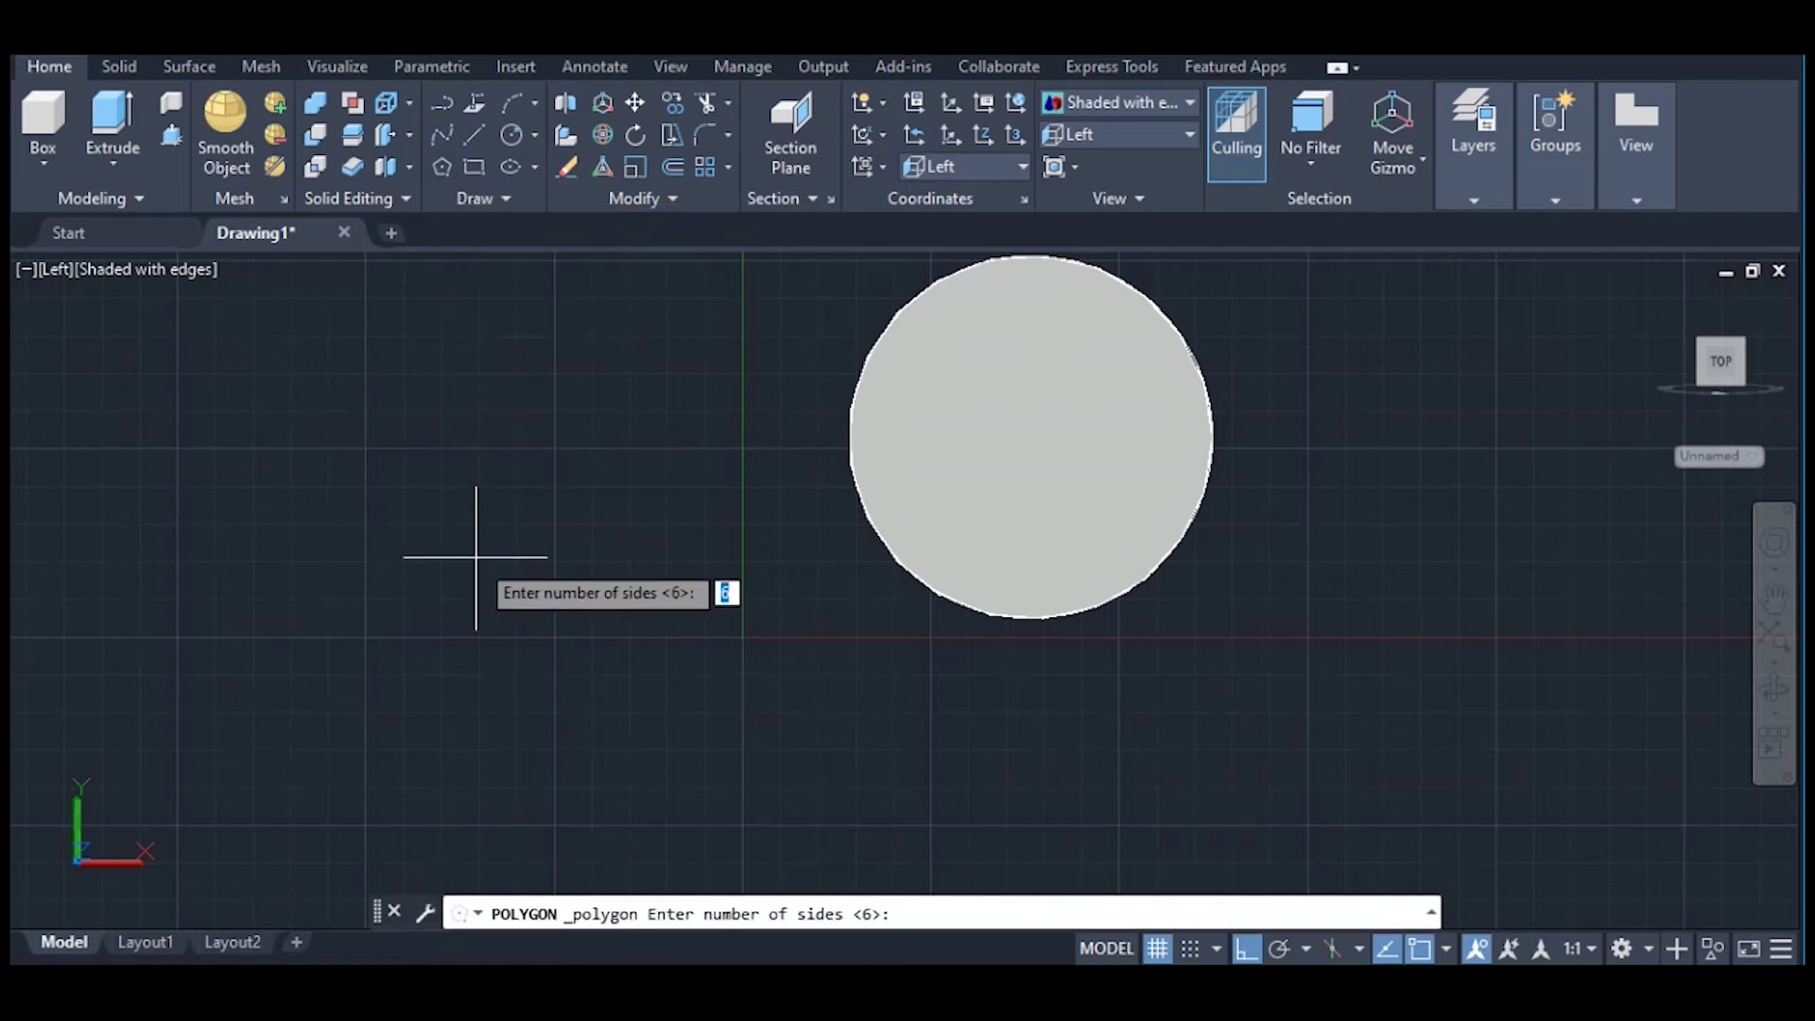
key(Return)
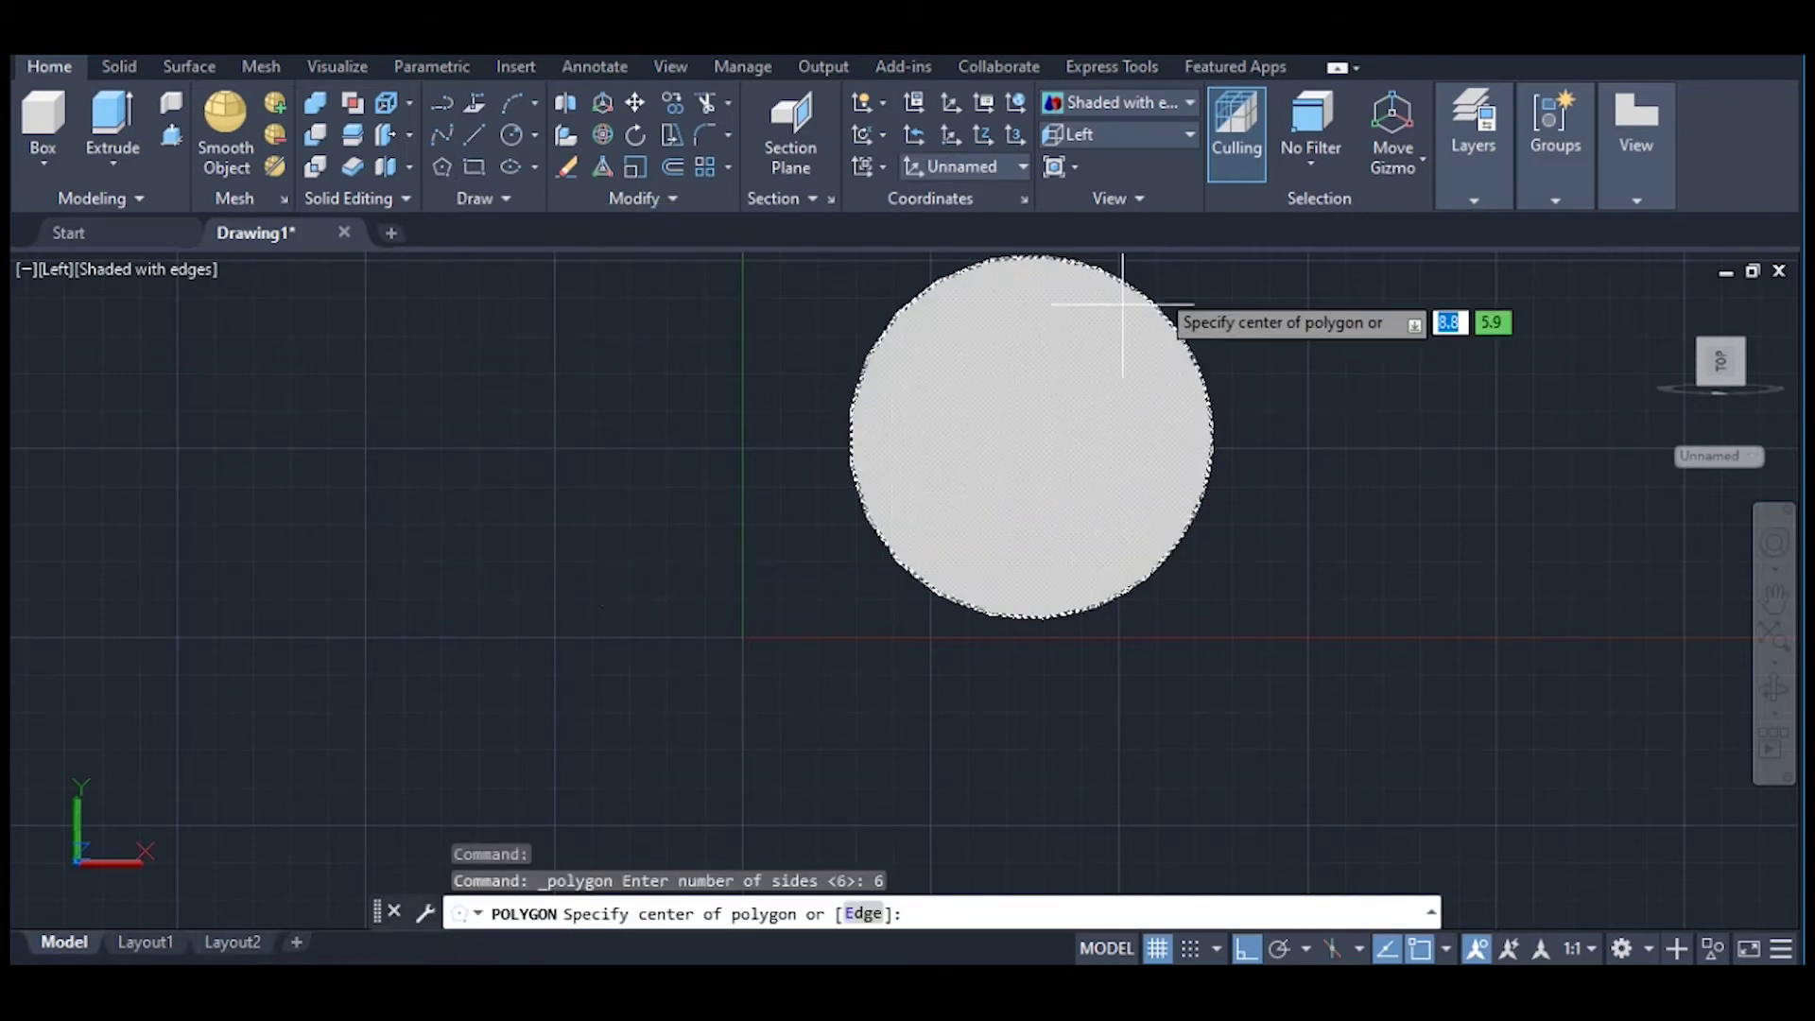
click(1031, 434)
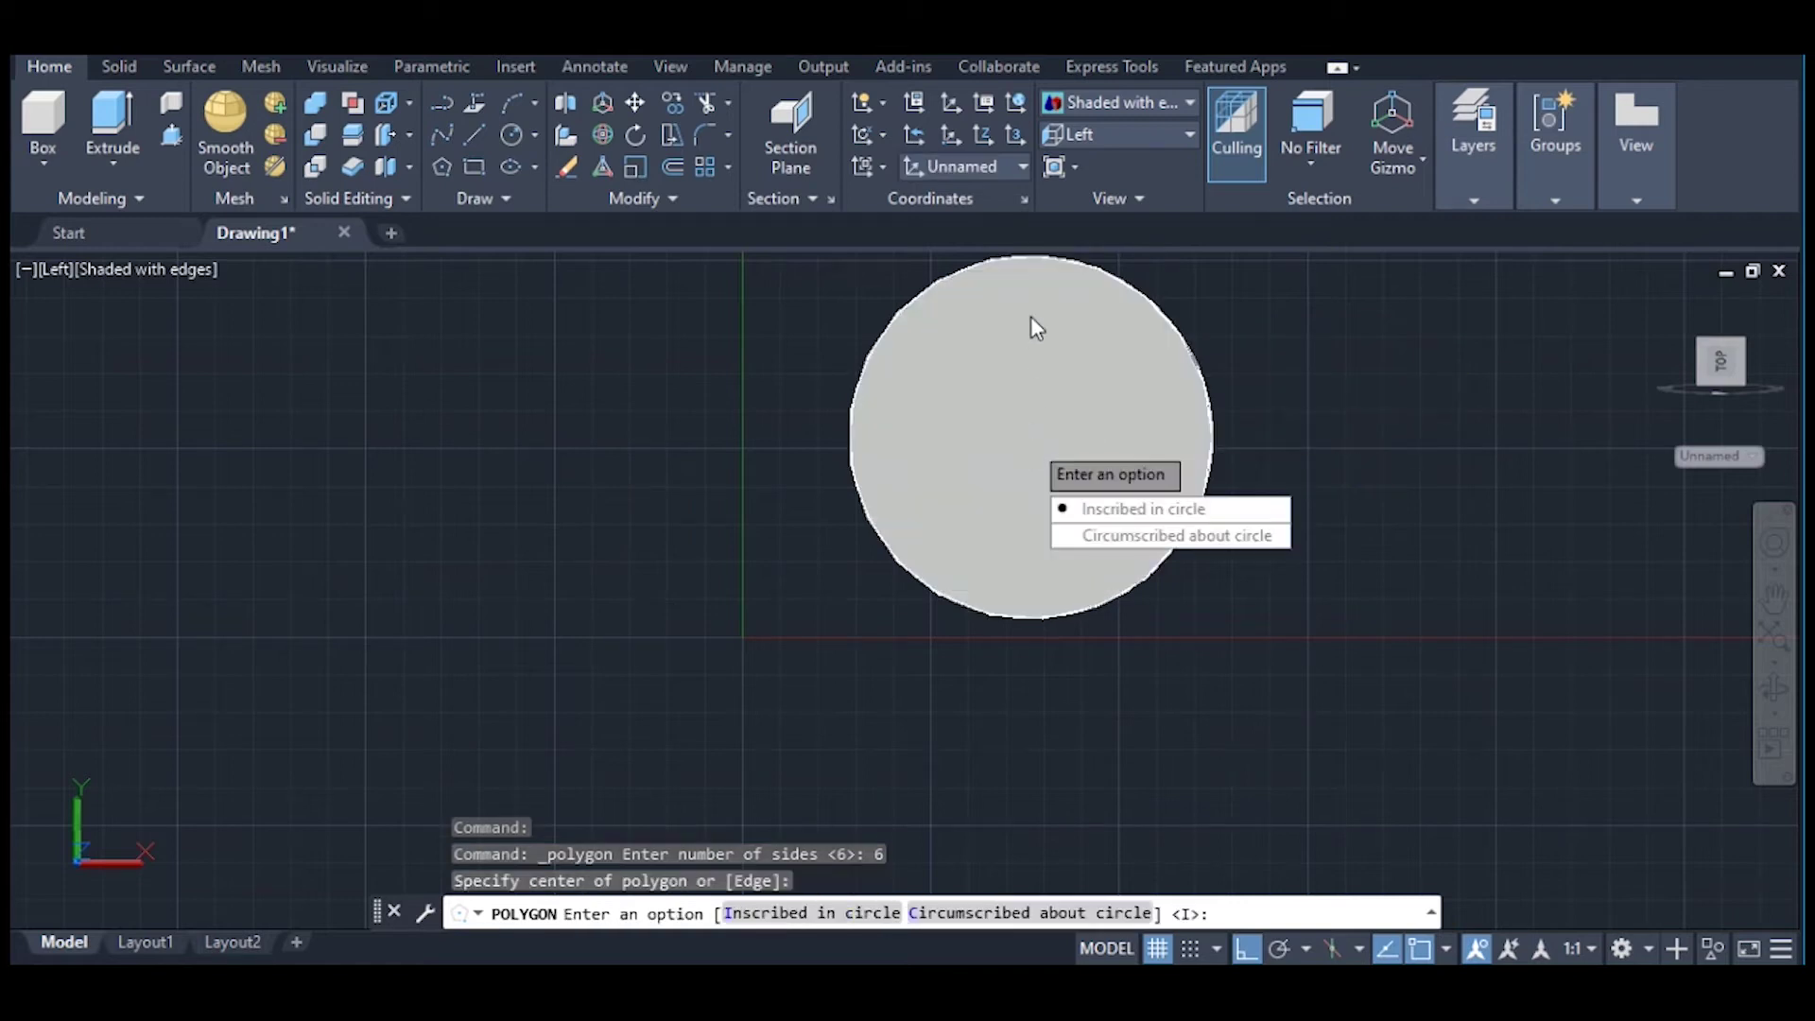
click(1127, 511)
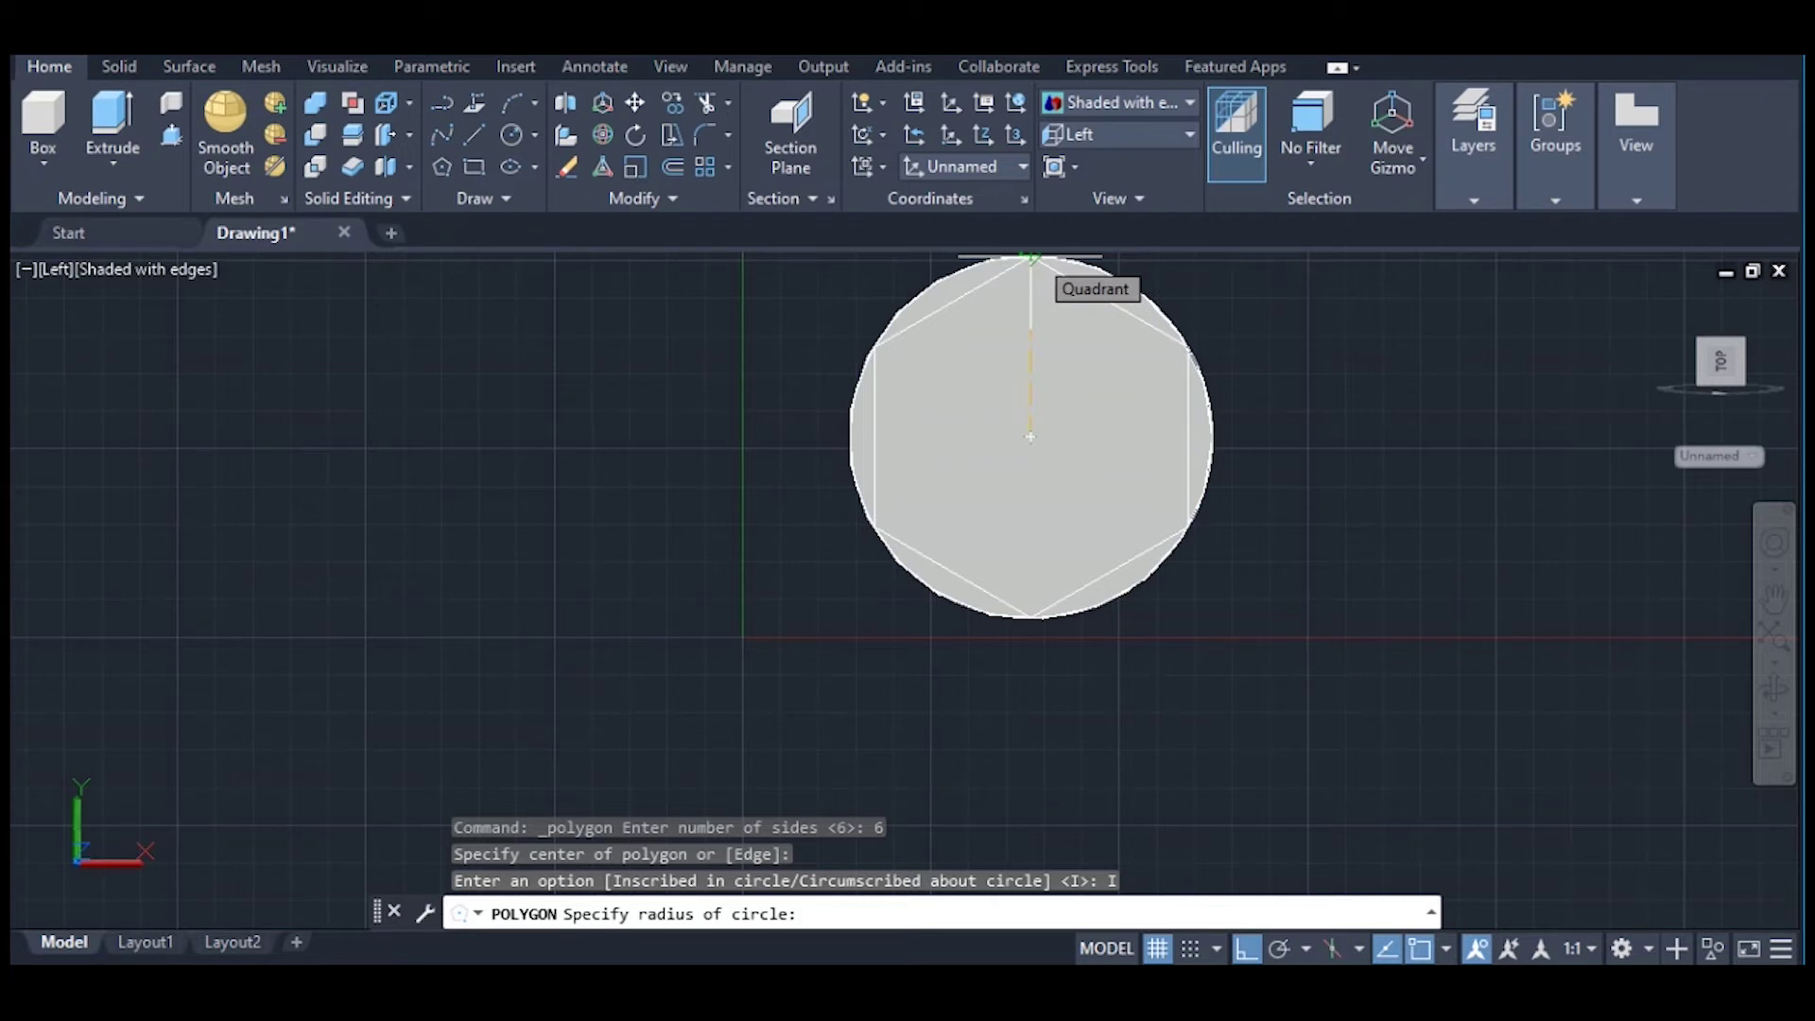
click(1031, 257)
Step: In the SE Isometric view, fillet the outer and inner circular edges of the bolt head with a radius of 1.5
click(1139, 134)
click(1139, 133)
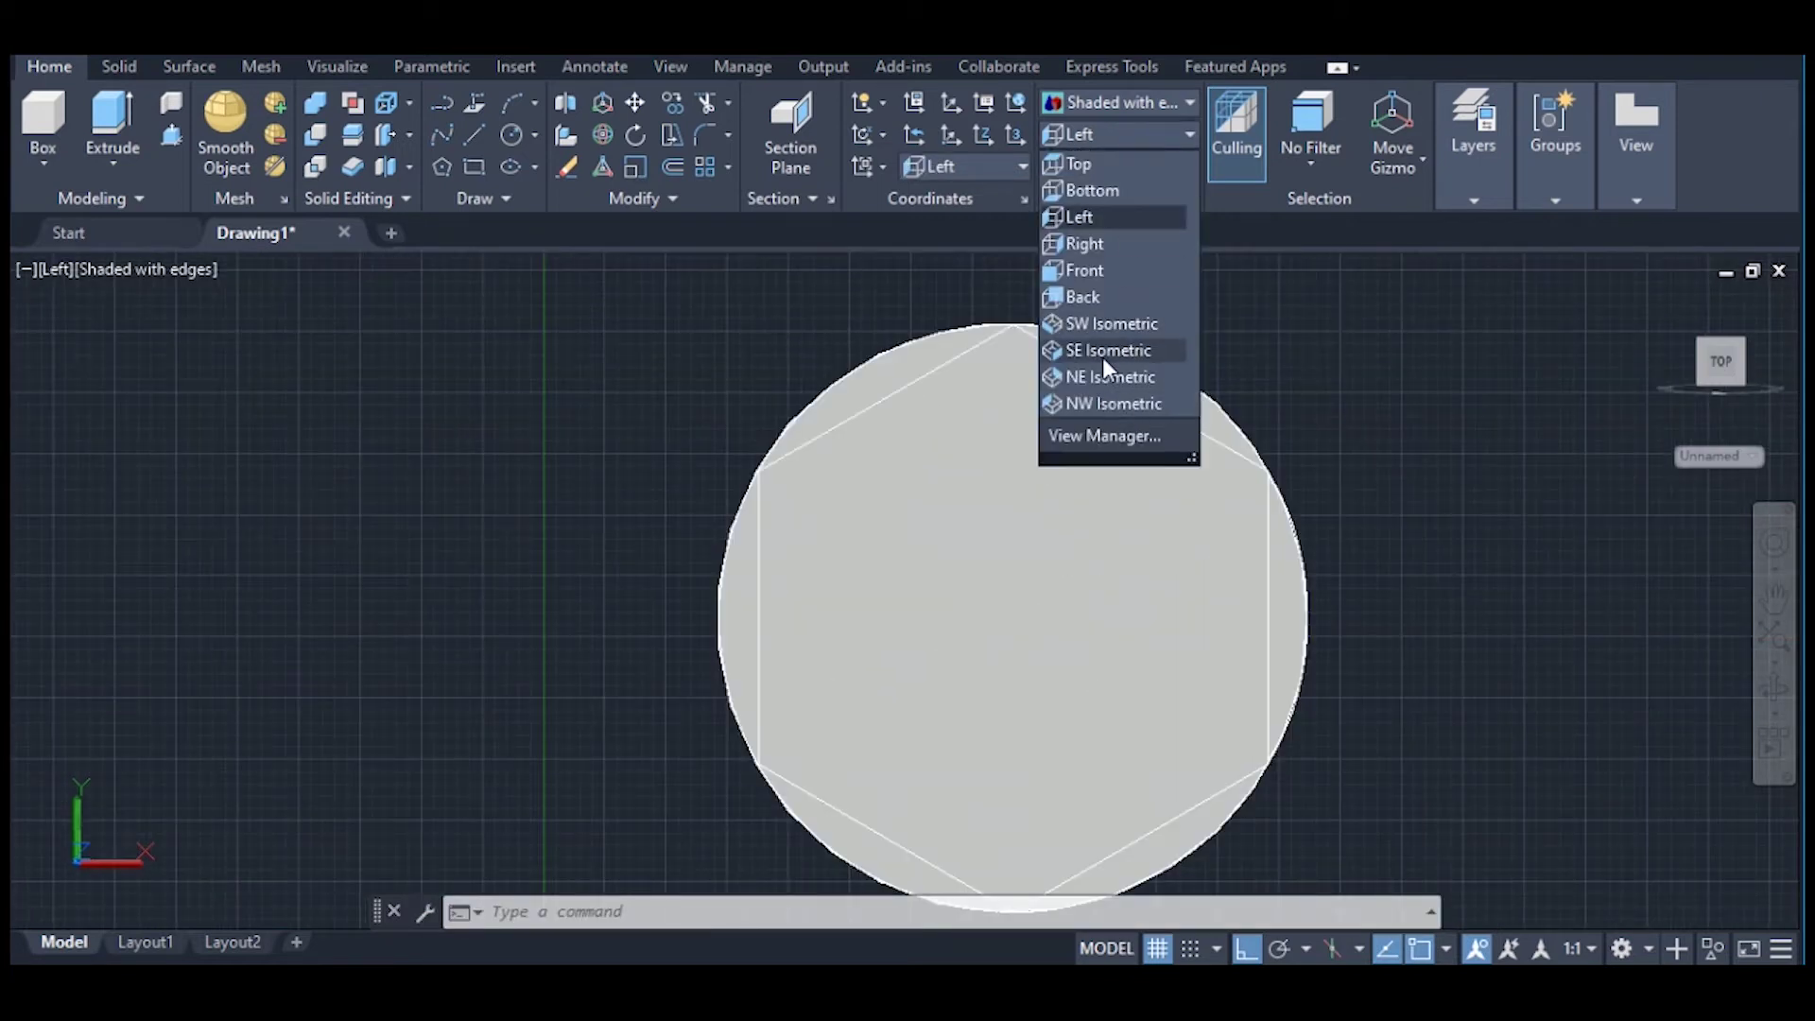
click(1106, 352)
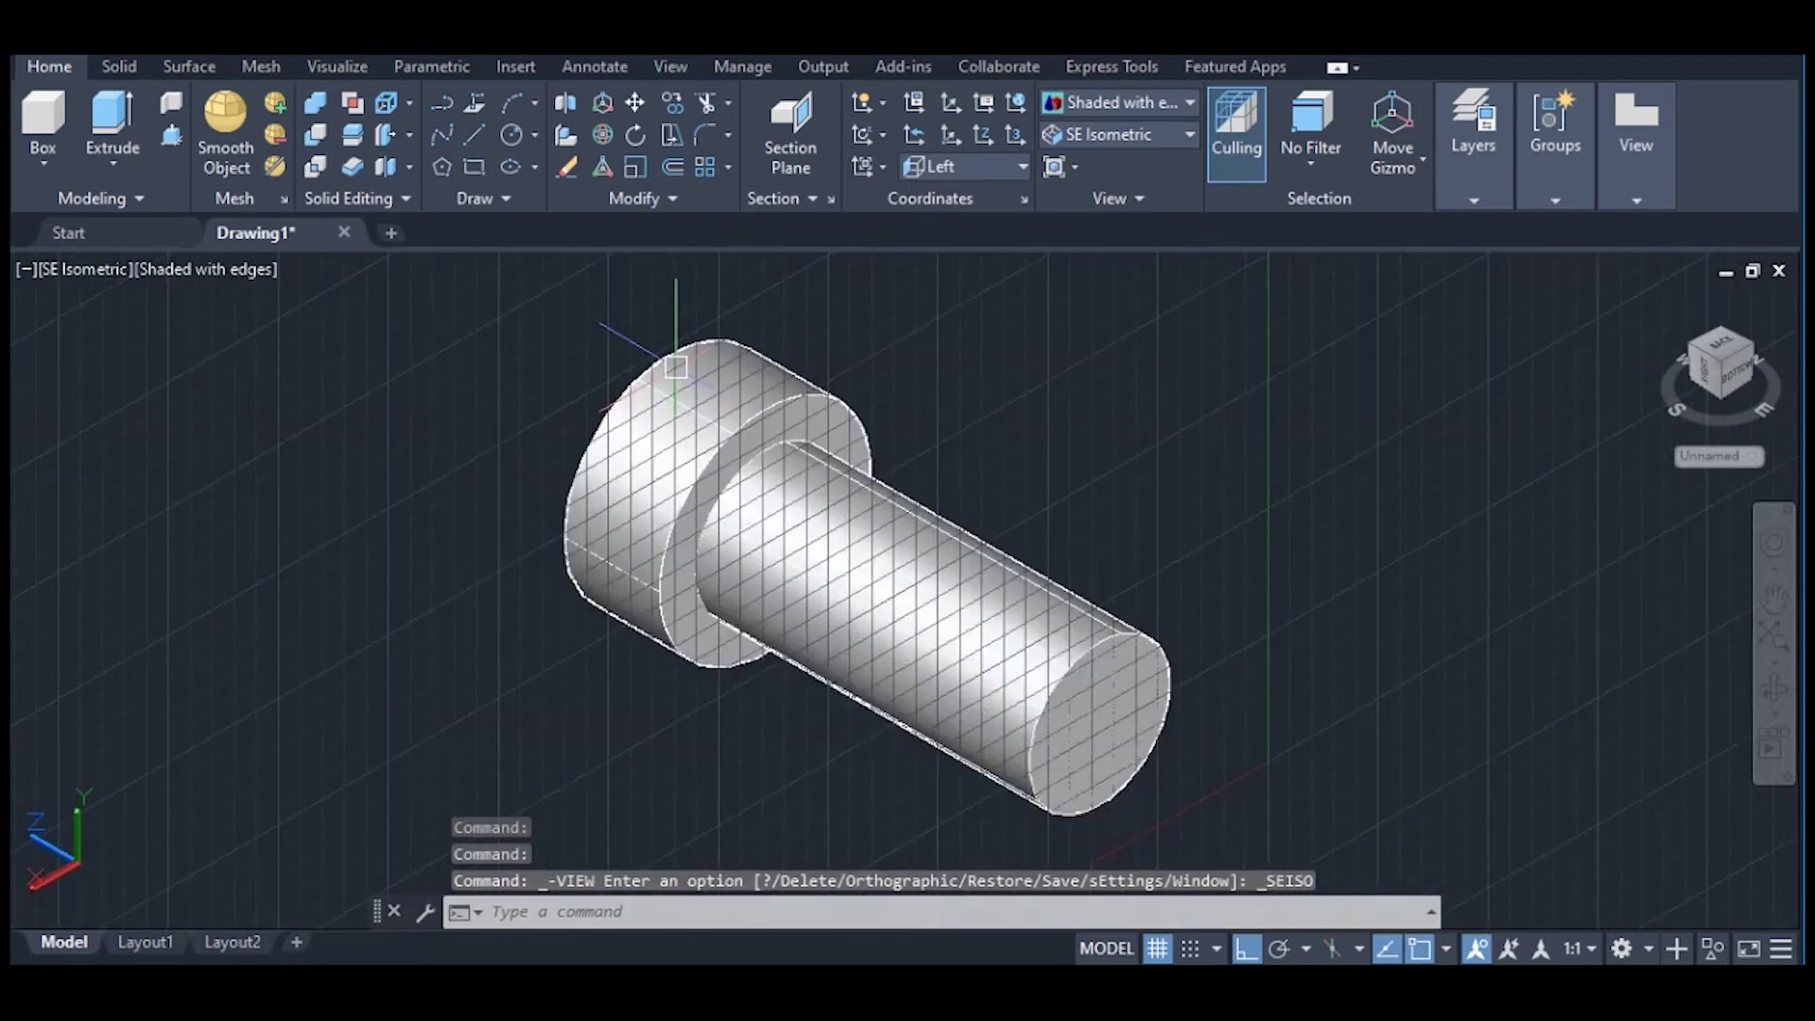
scroll(675, 367, up, 3)
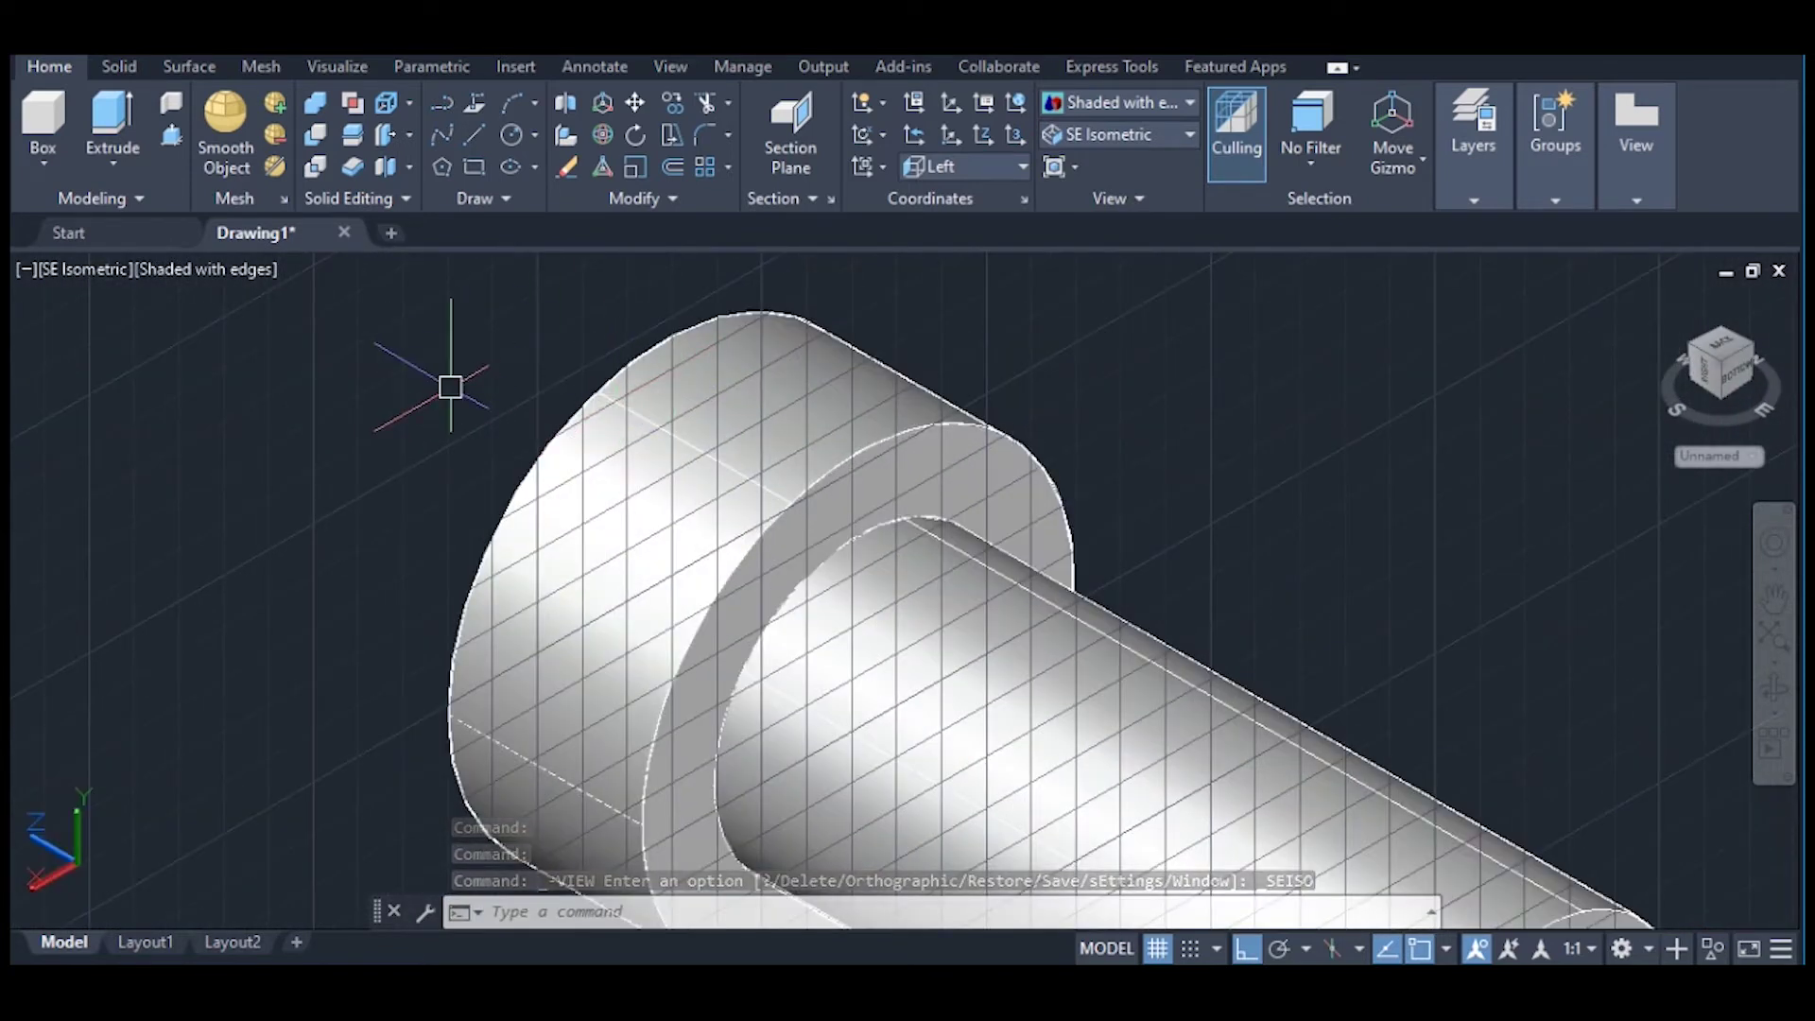
text(FILL)
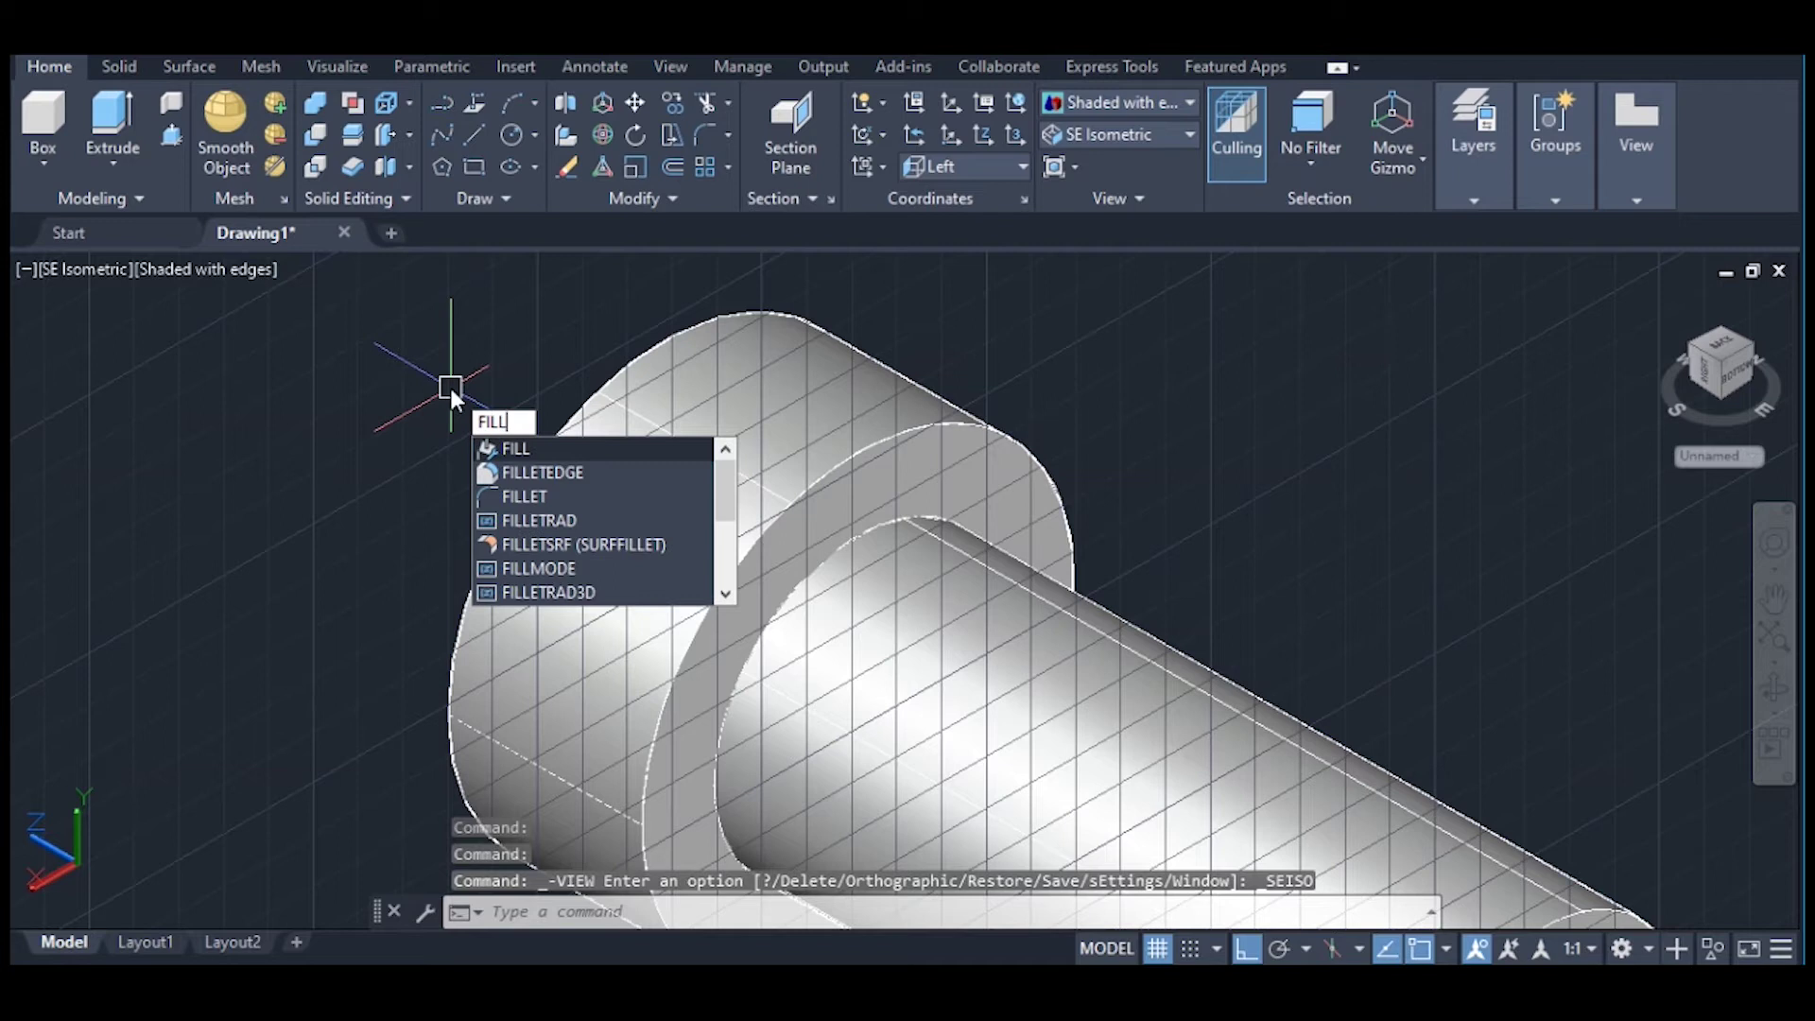
click(541, 472)
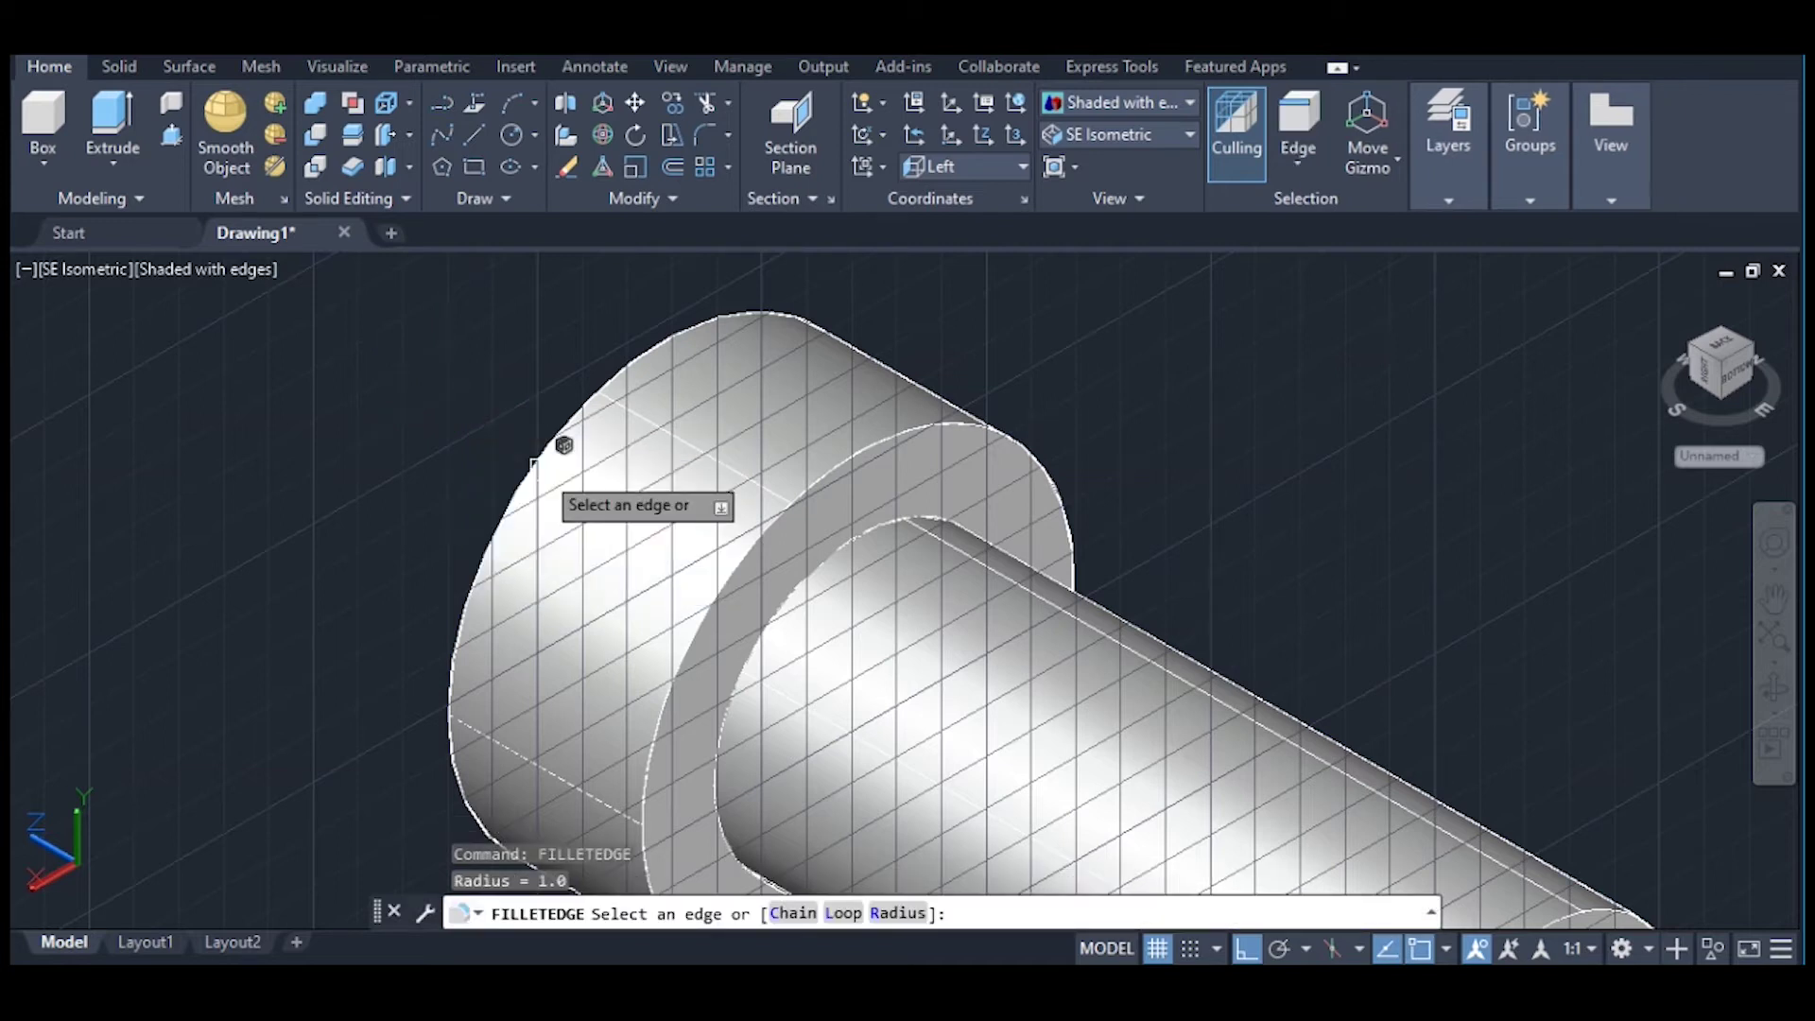
click(645, 350)
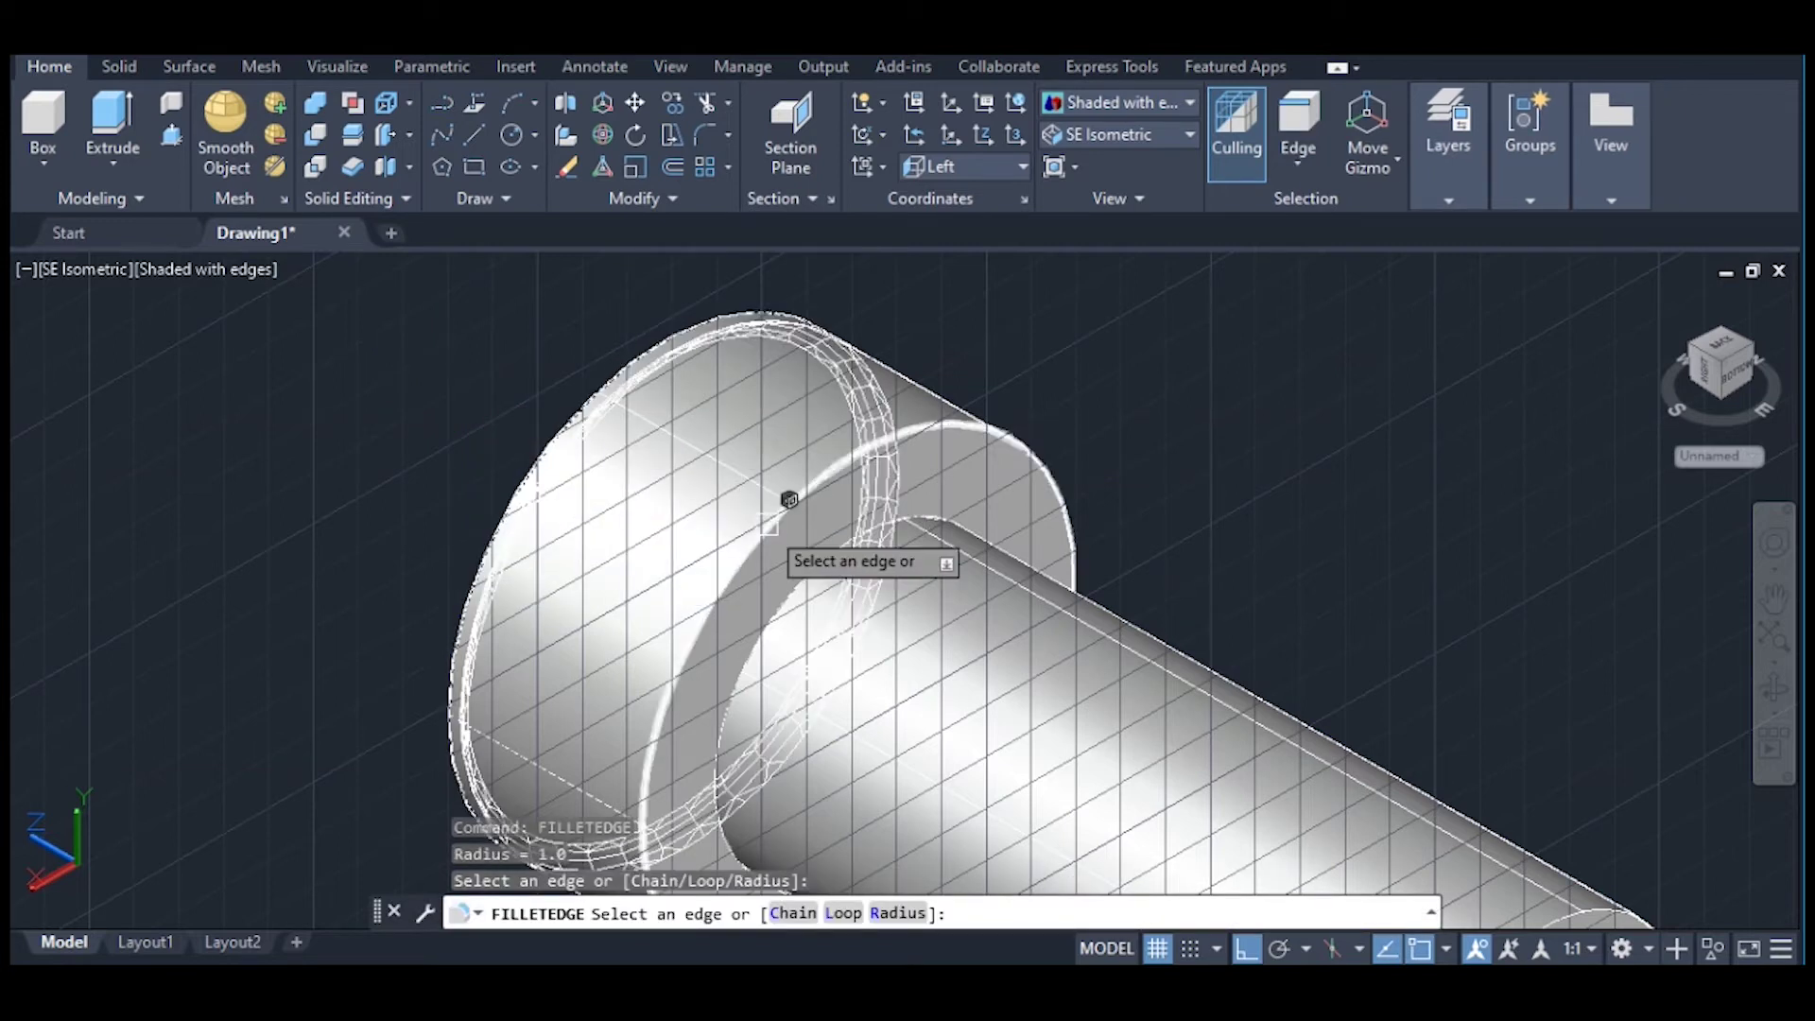
click(790, 502)
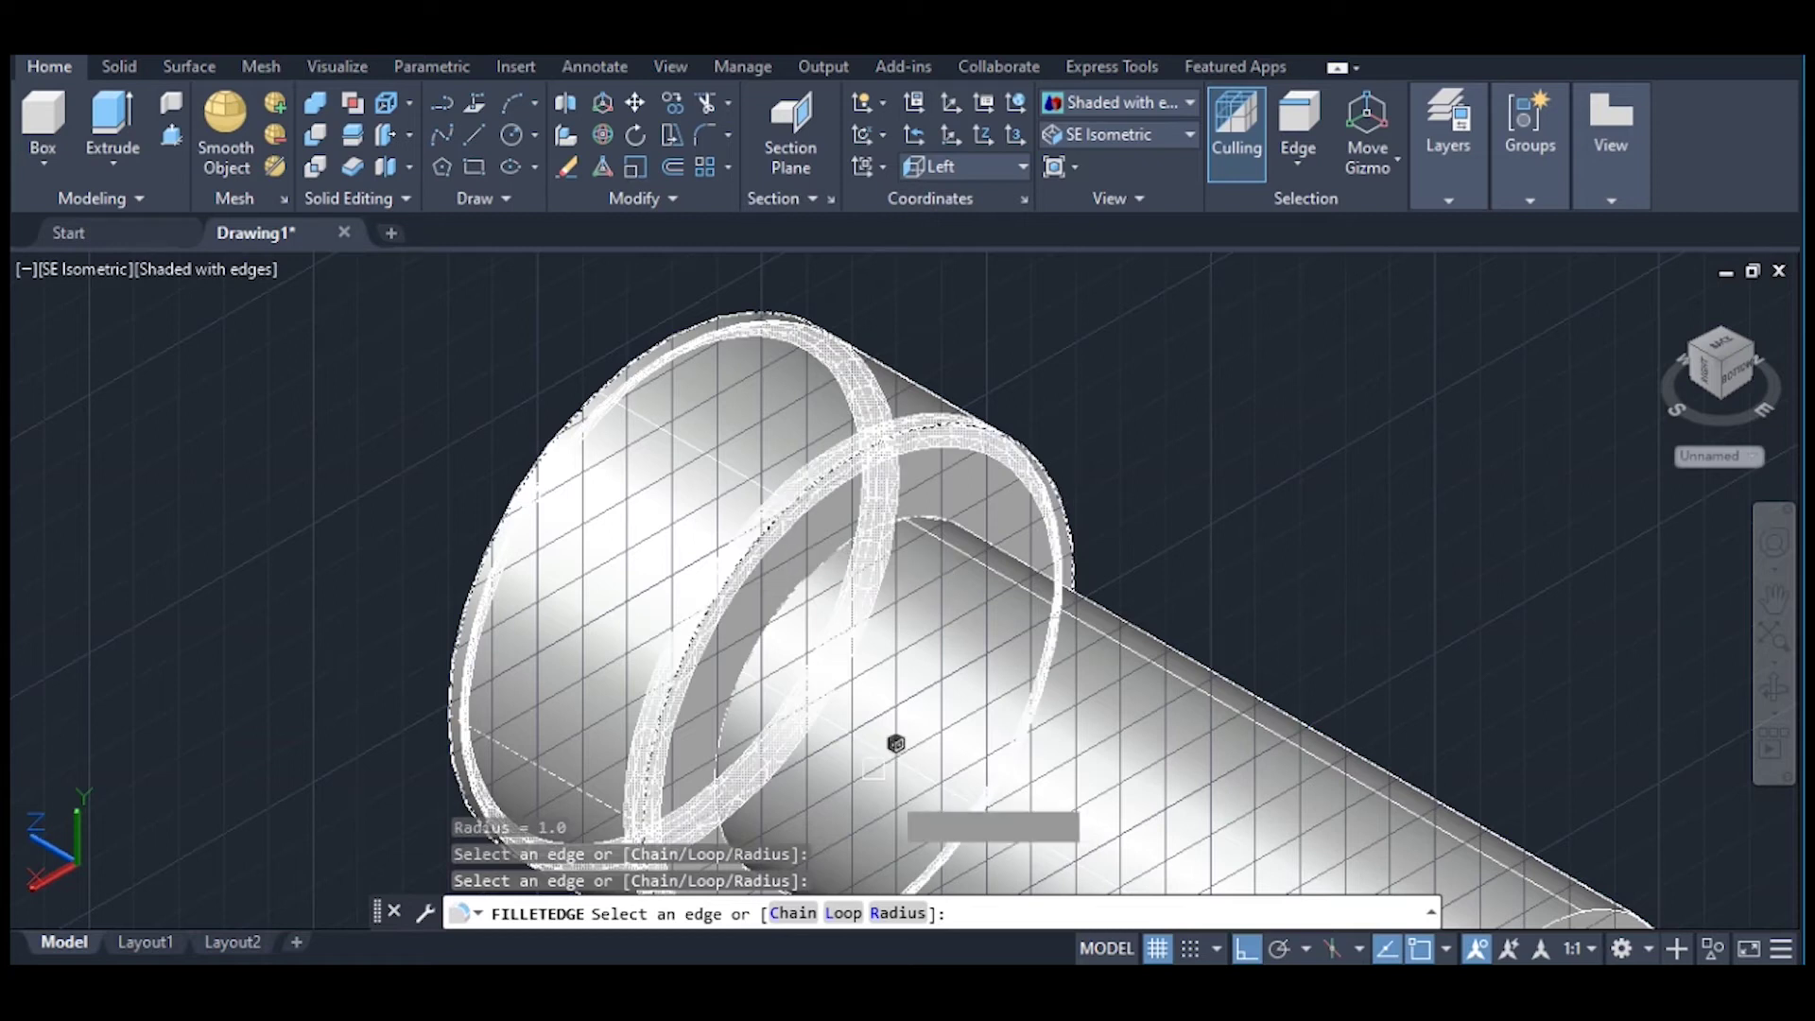
click(898, 913)
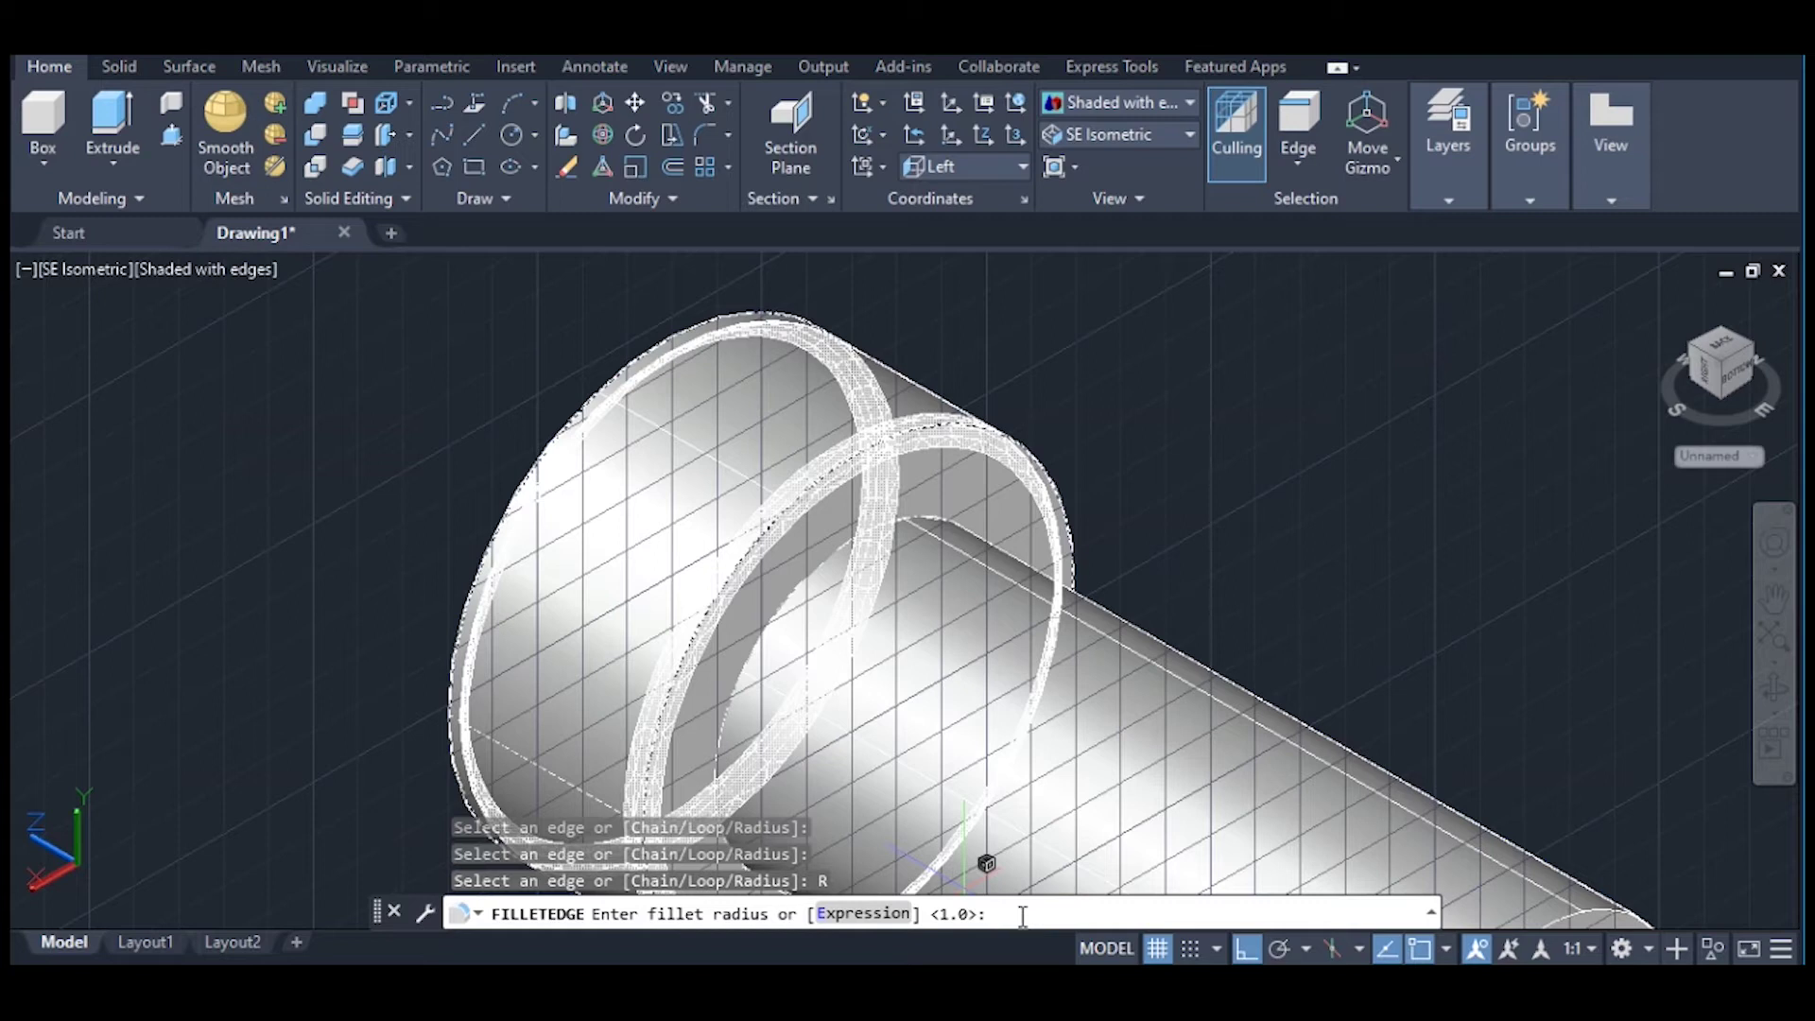
text(1.5)
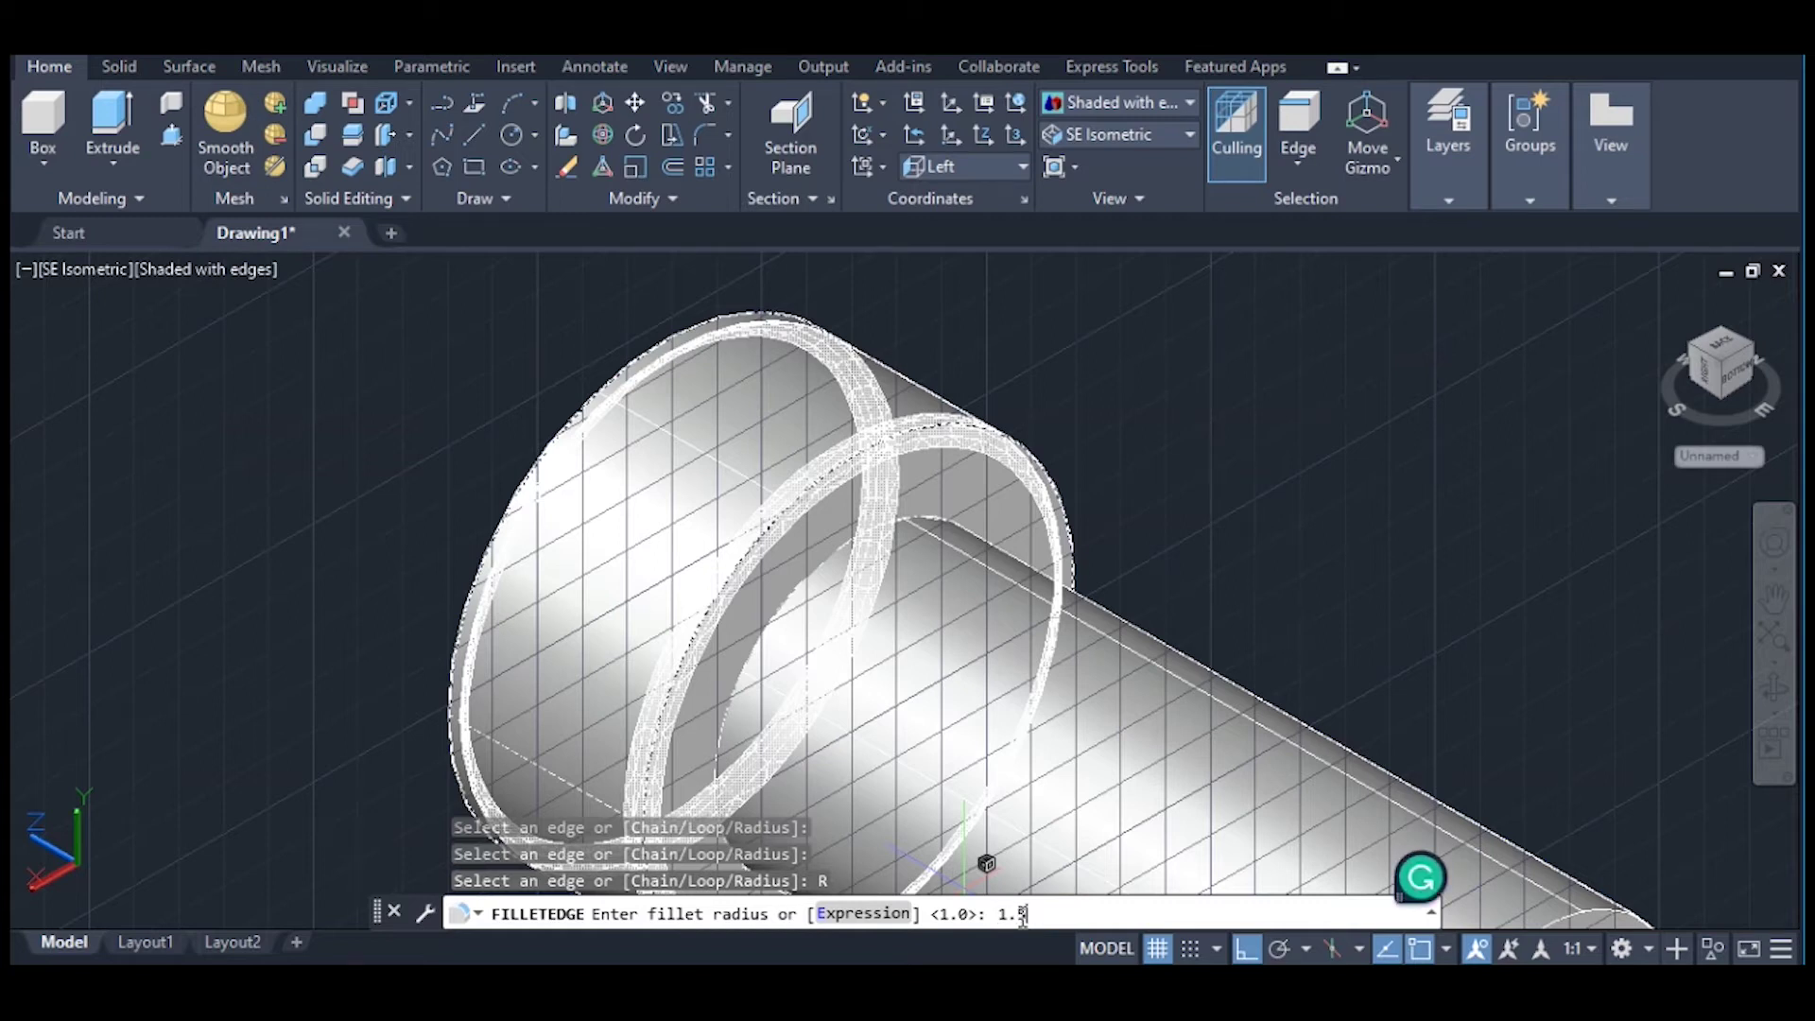
key(Return)
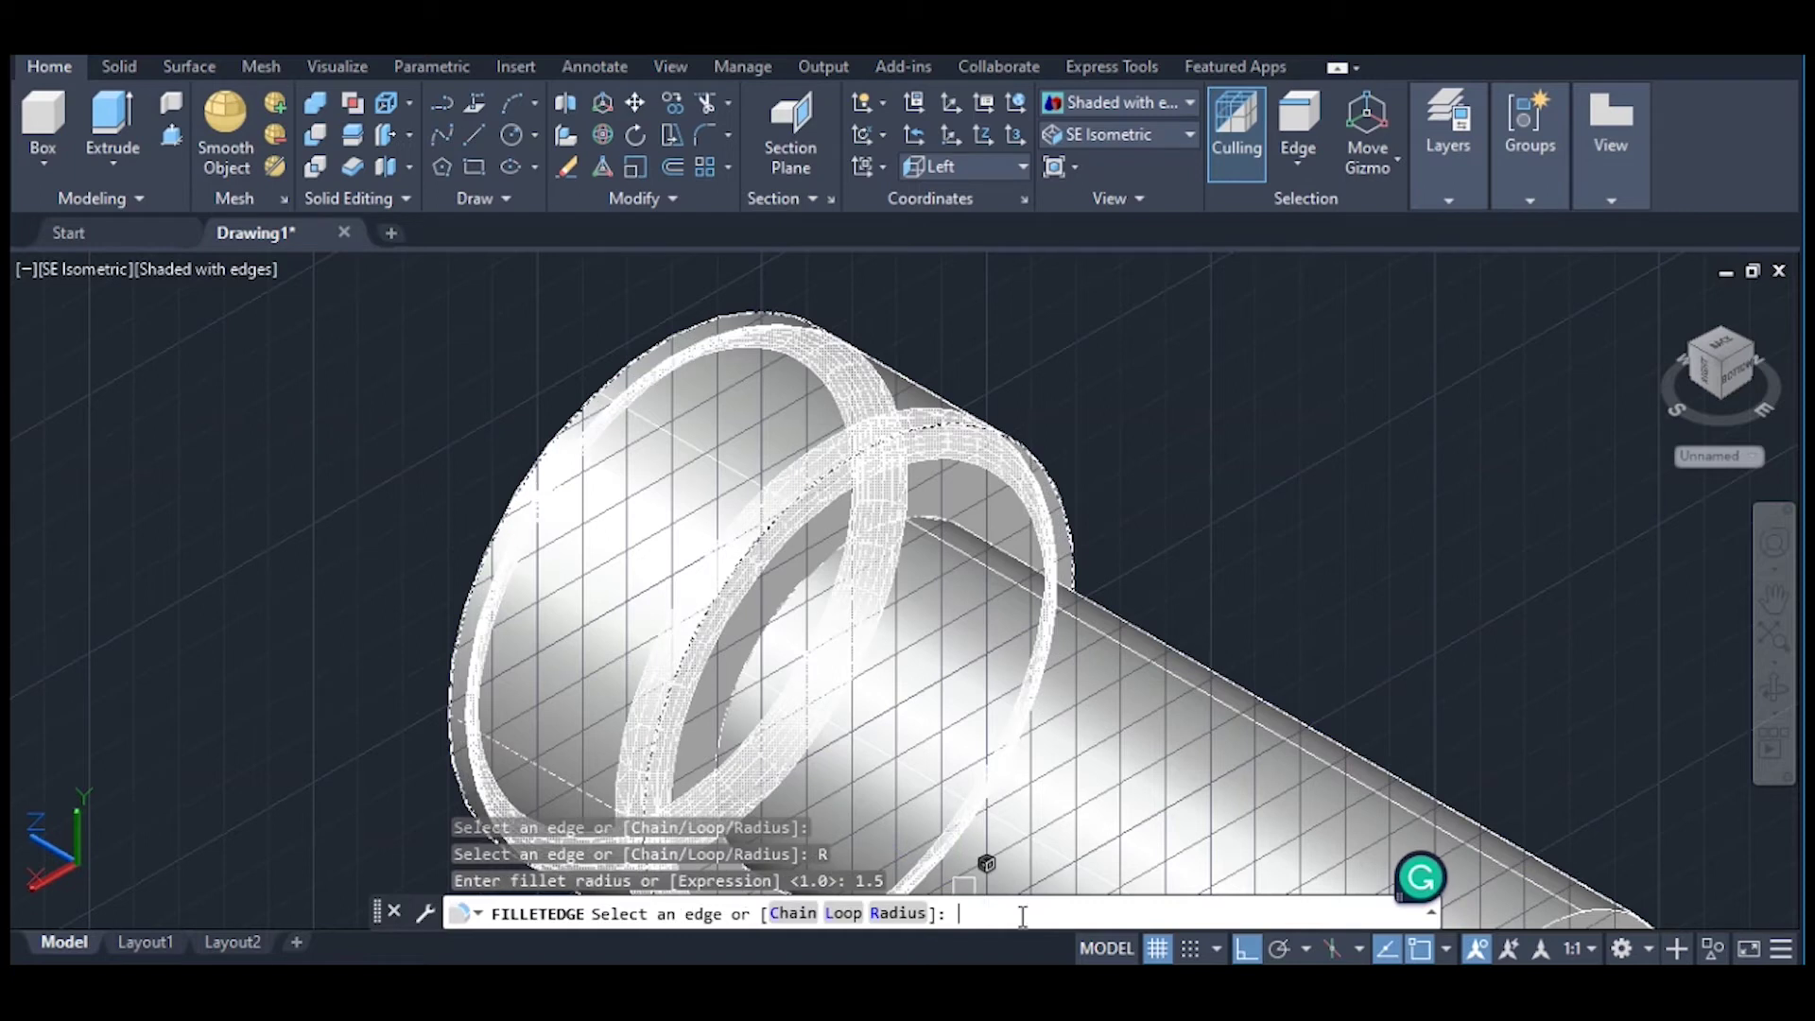
click(628, 535)
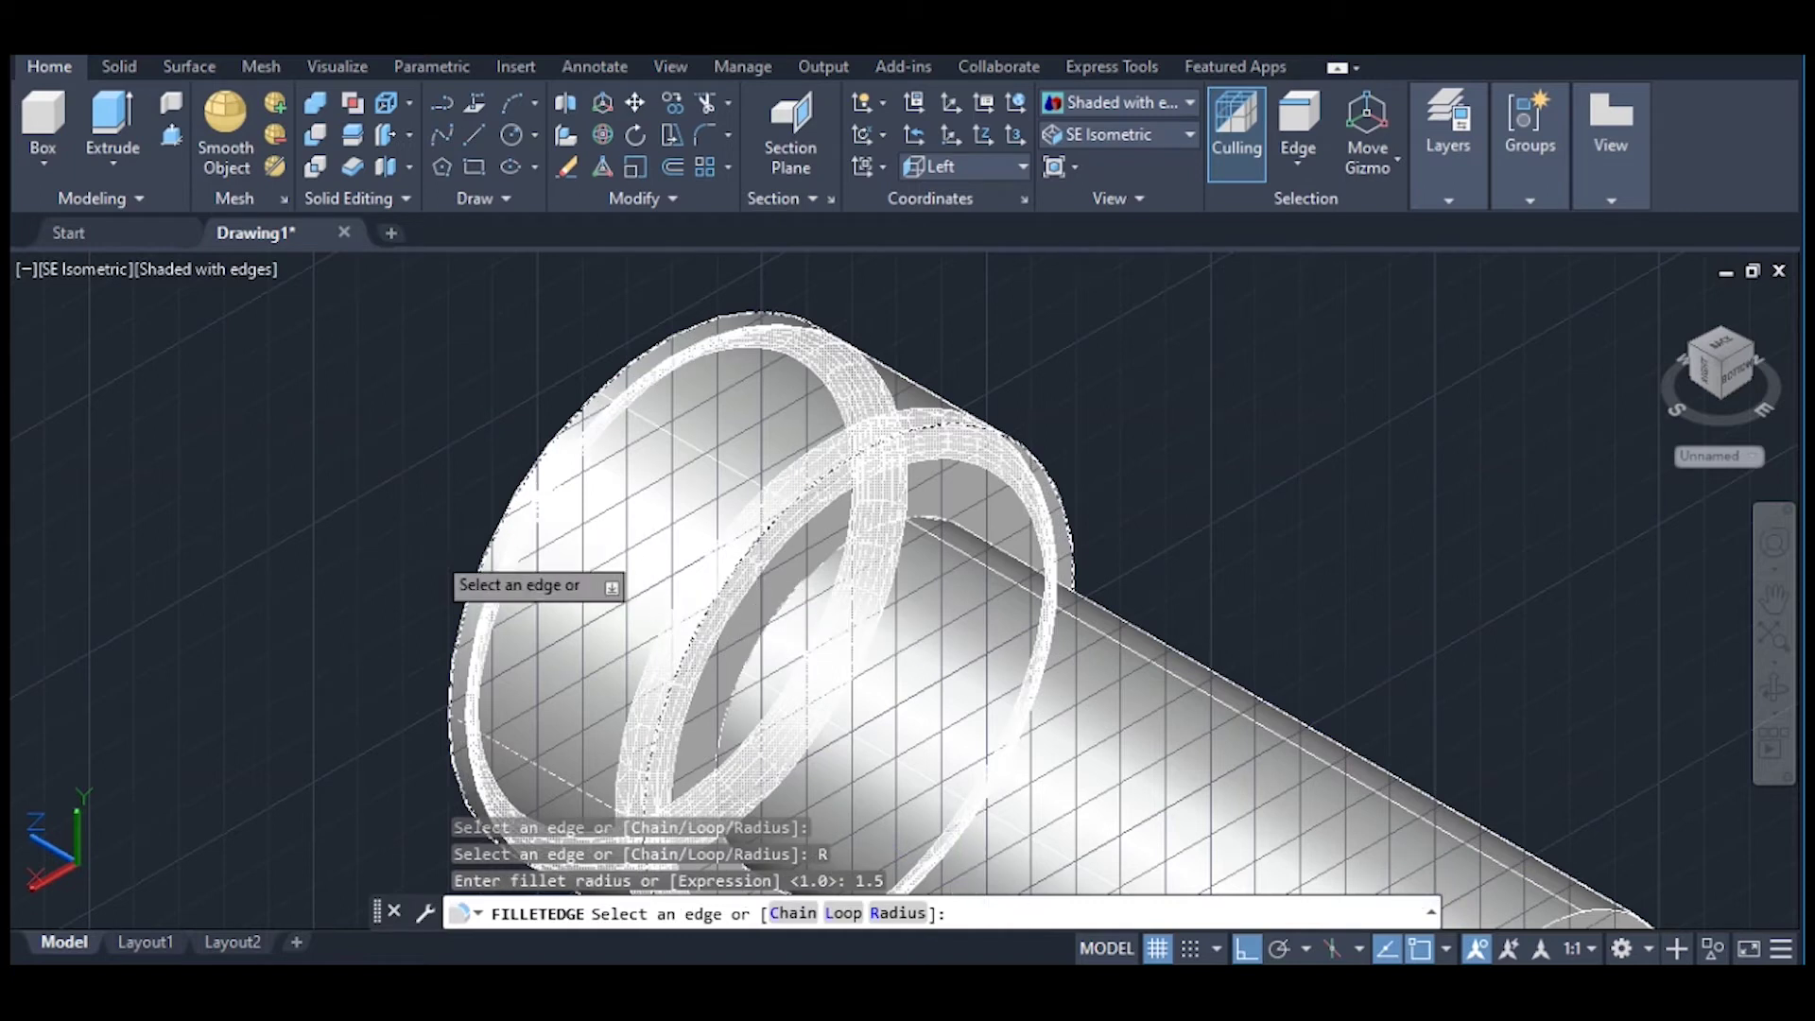
key(Return)
key(Return)
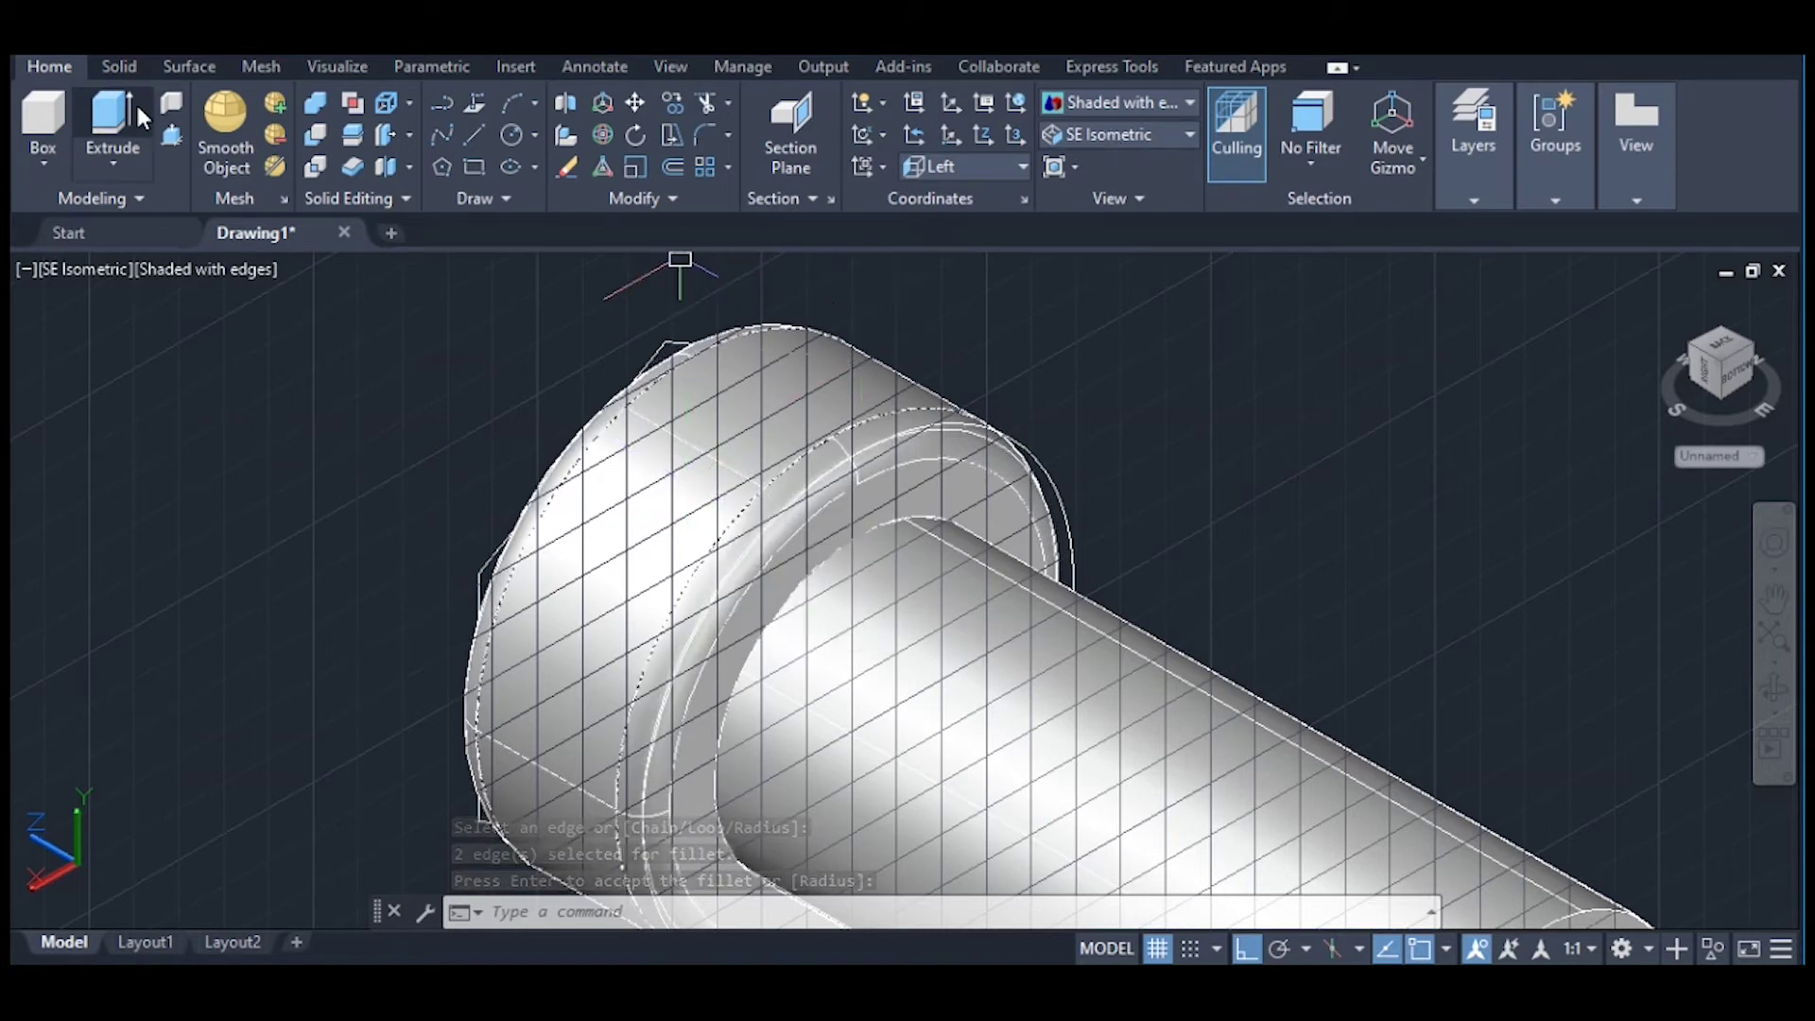
Step: Presspull the hexagon on the bolt head's end face 10.75 toward the shaft to form a hexagonal prism over the head
click(171, 133)
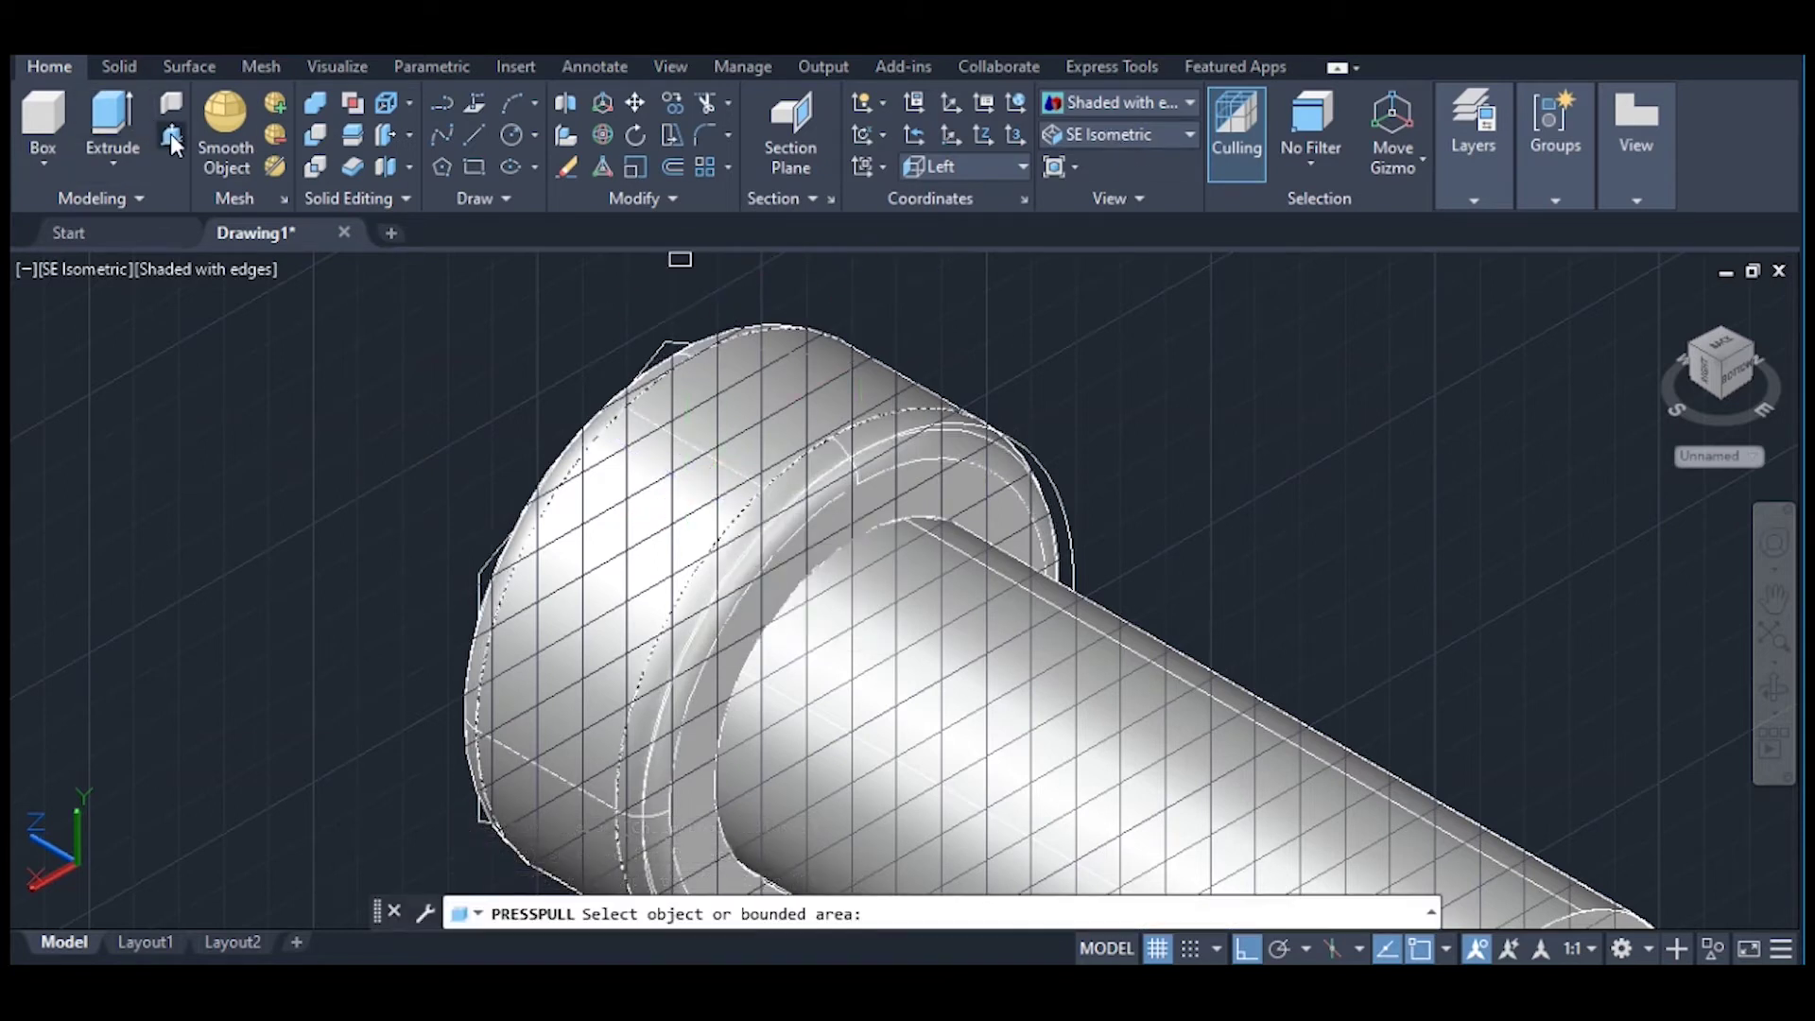
scroll(707, 340, up, 5)
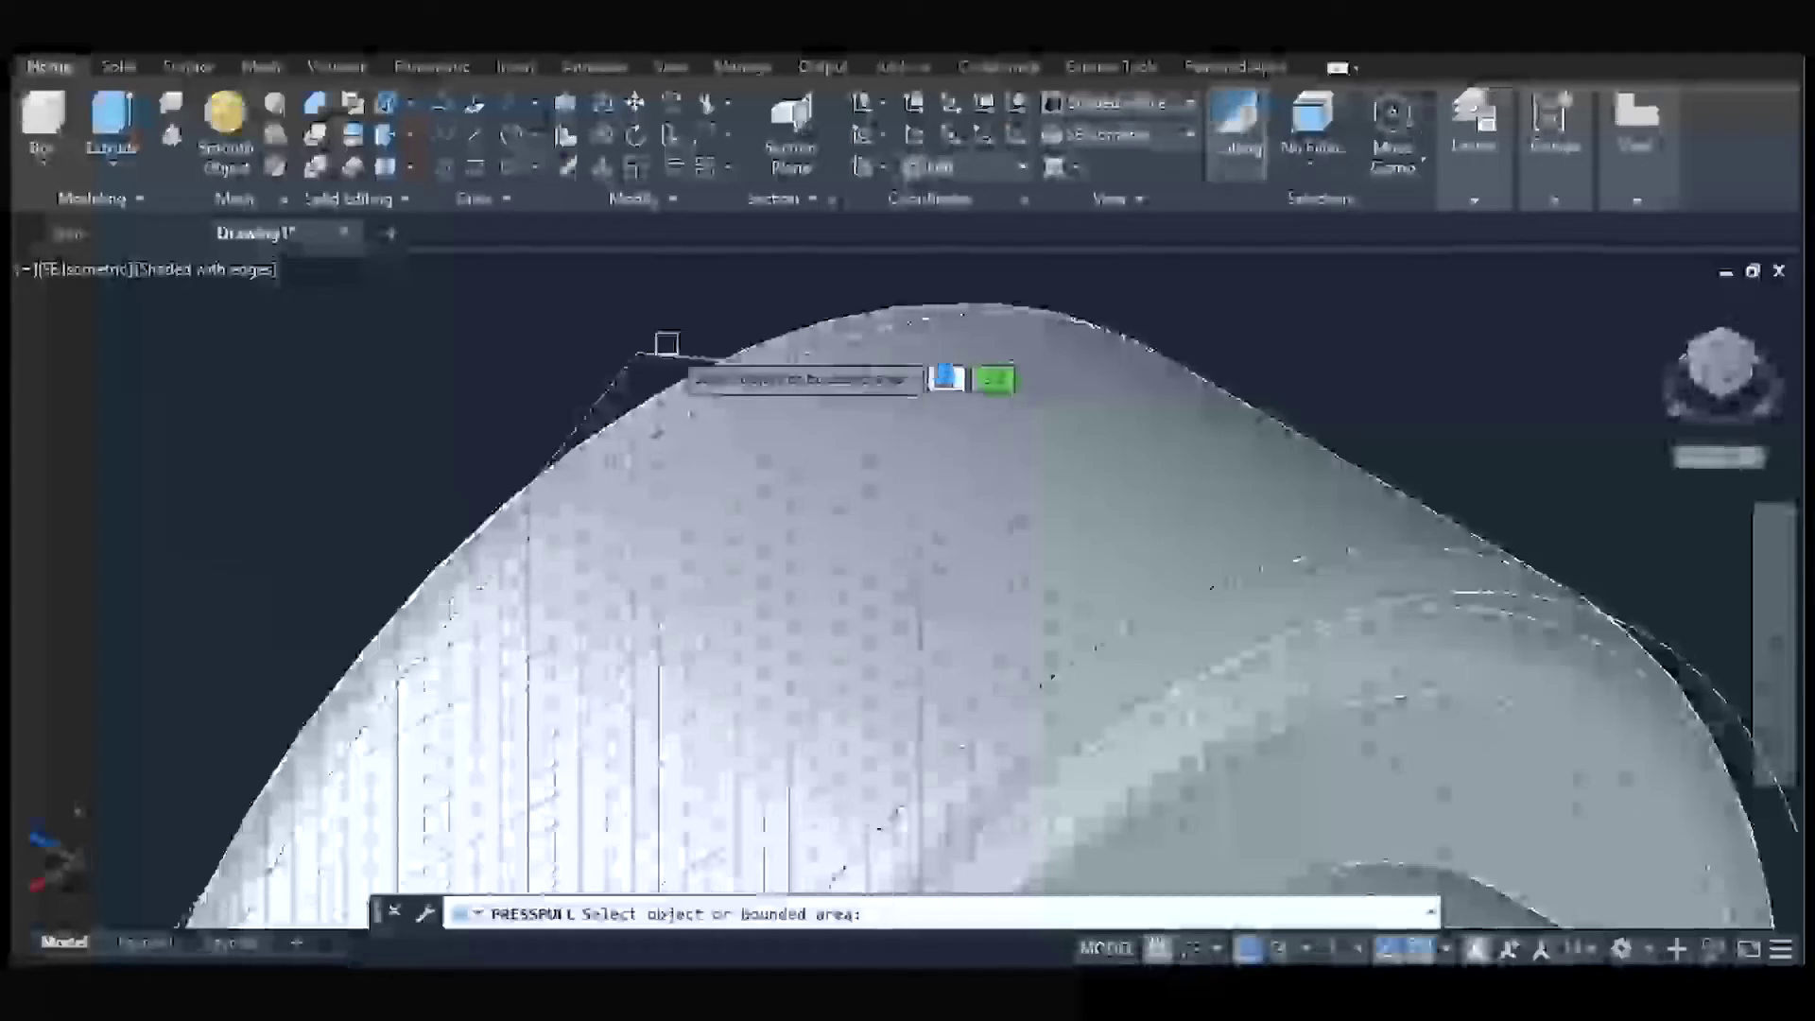
click(654, 355)
scroll(655, 357, down, 2)
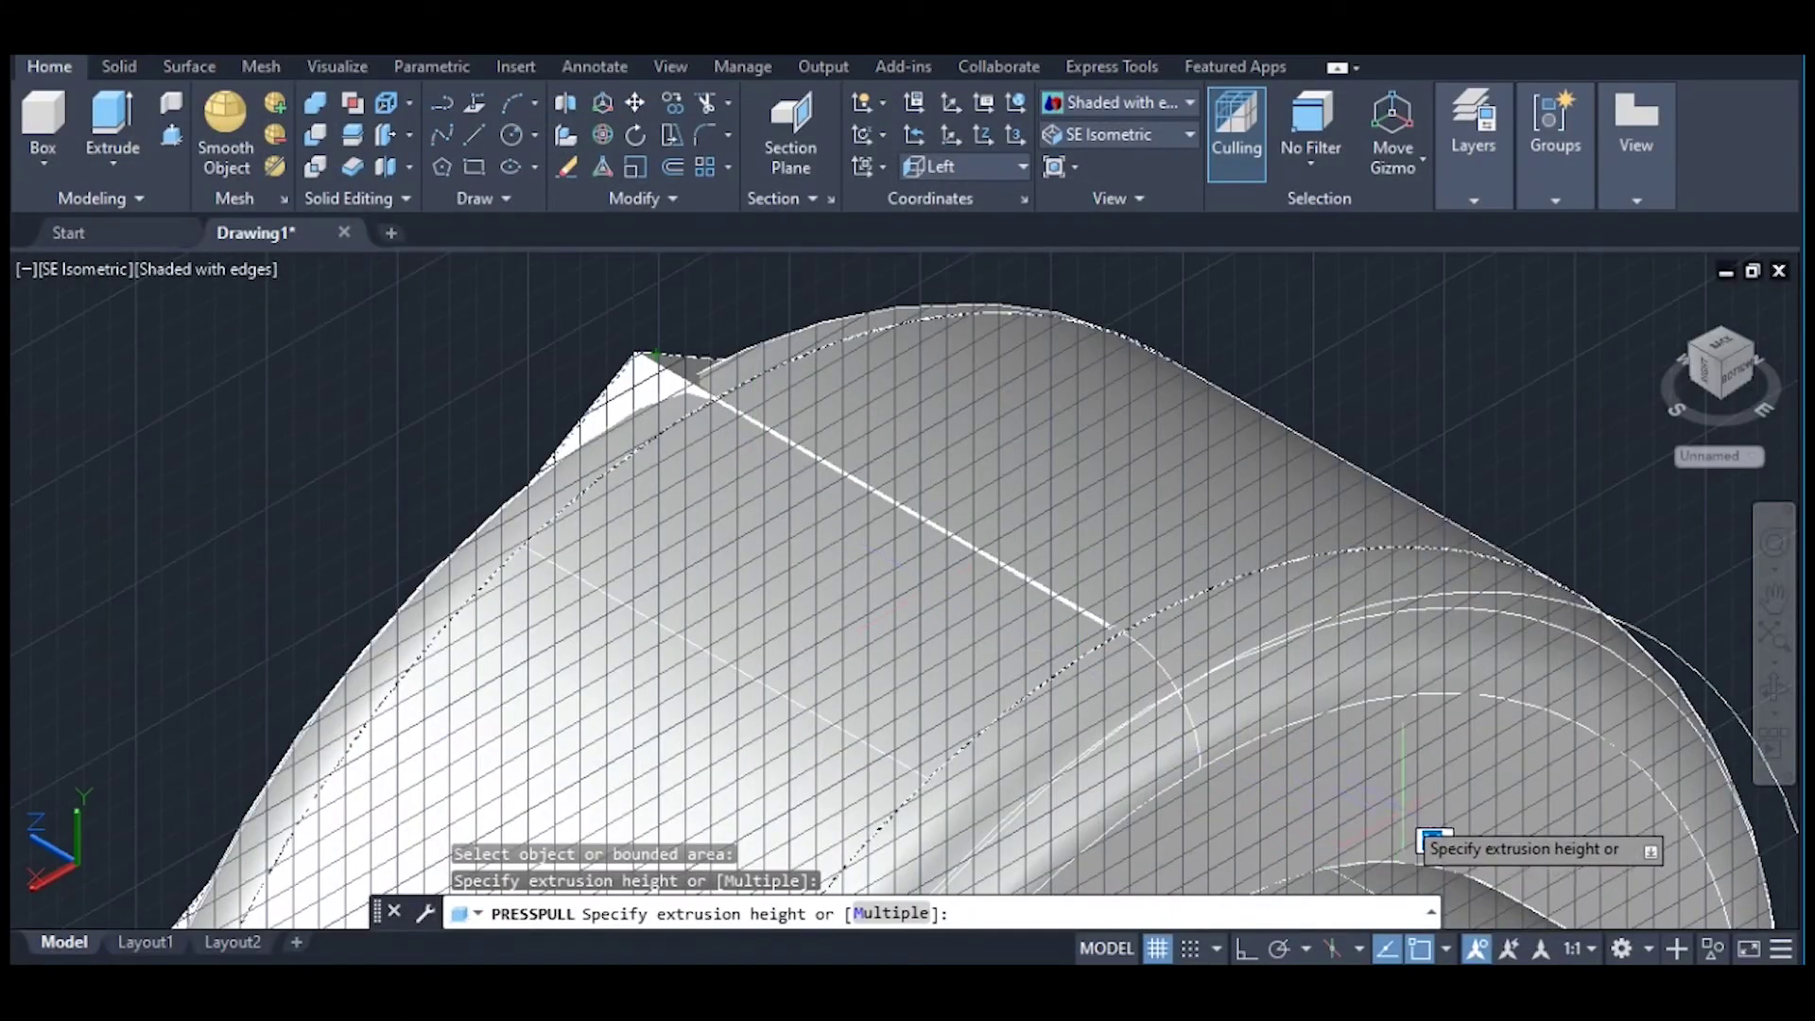
scroll(1399, 765, down, 2)
scroll(1386, 738, down, 2)
scroll(884, 511, down, 2)
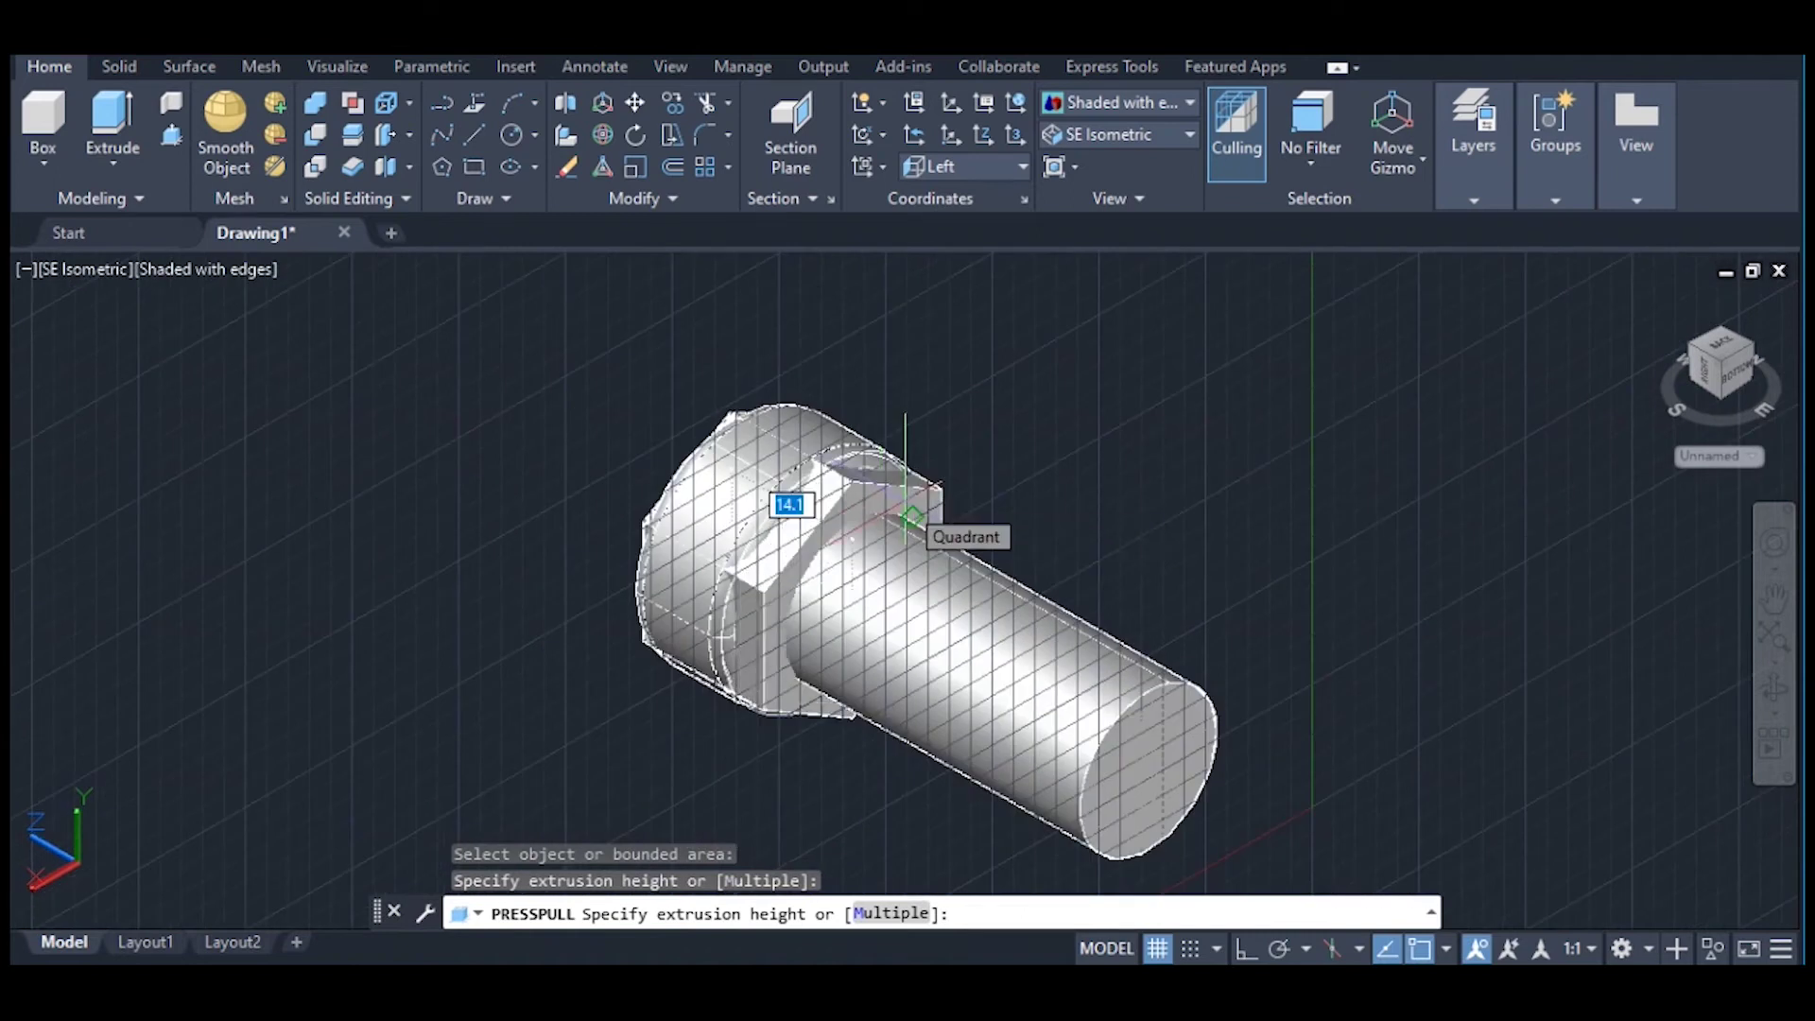
text(10.)
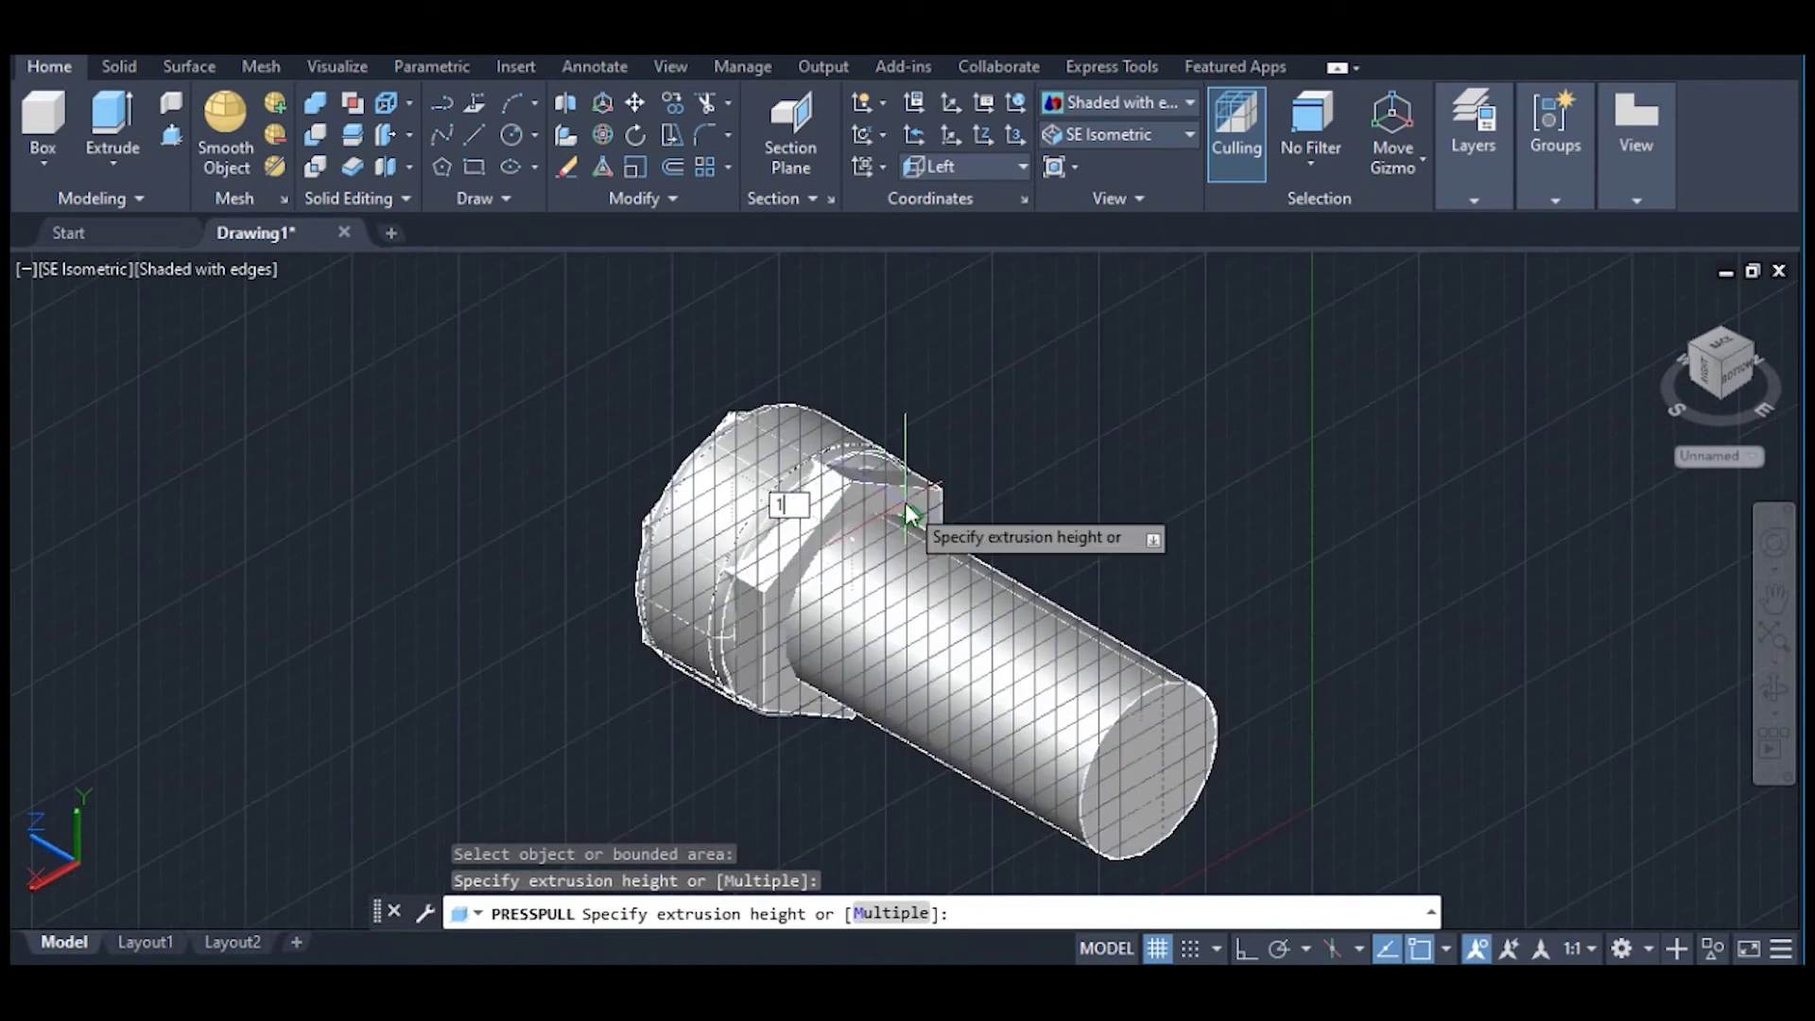
text(75)
key(Return)
key(F8)
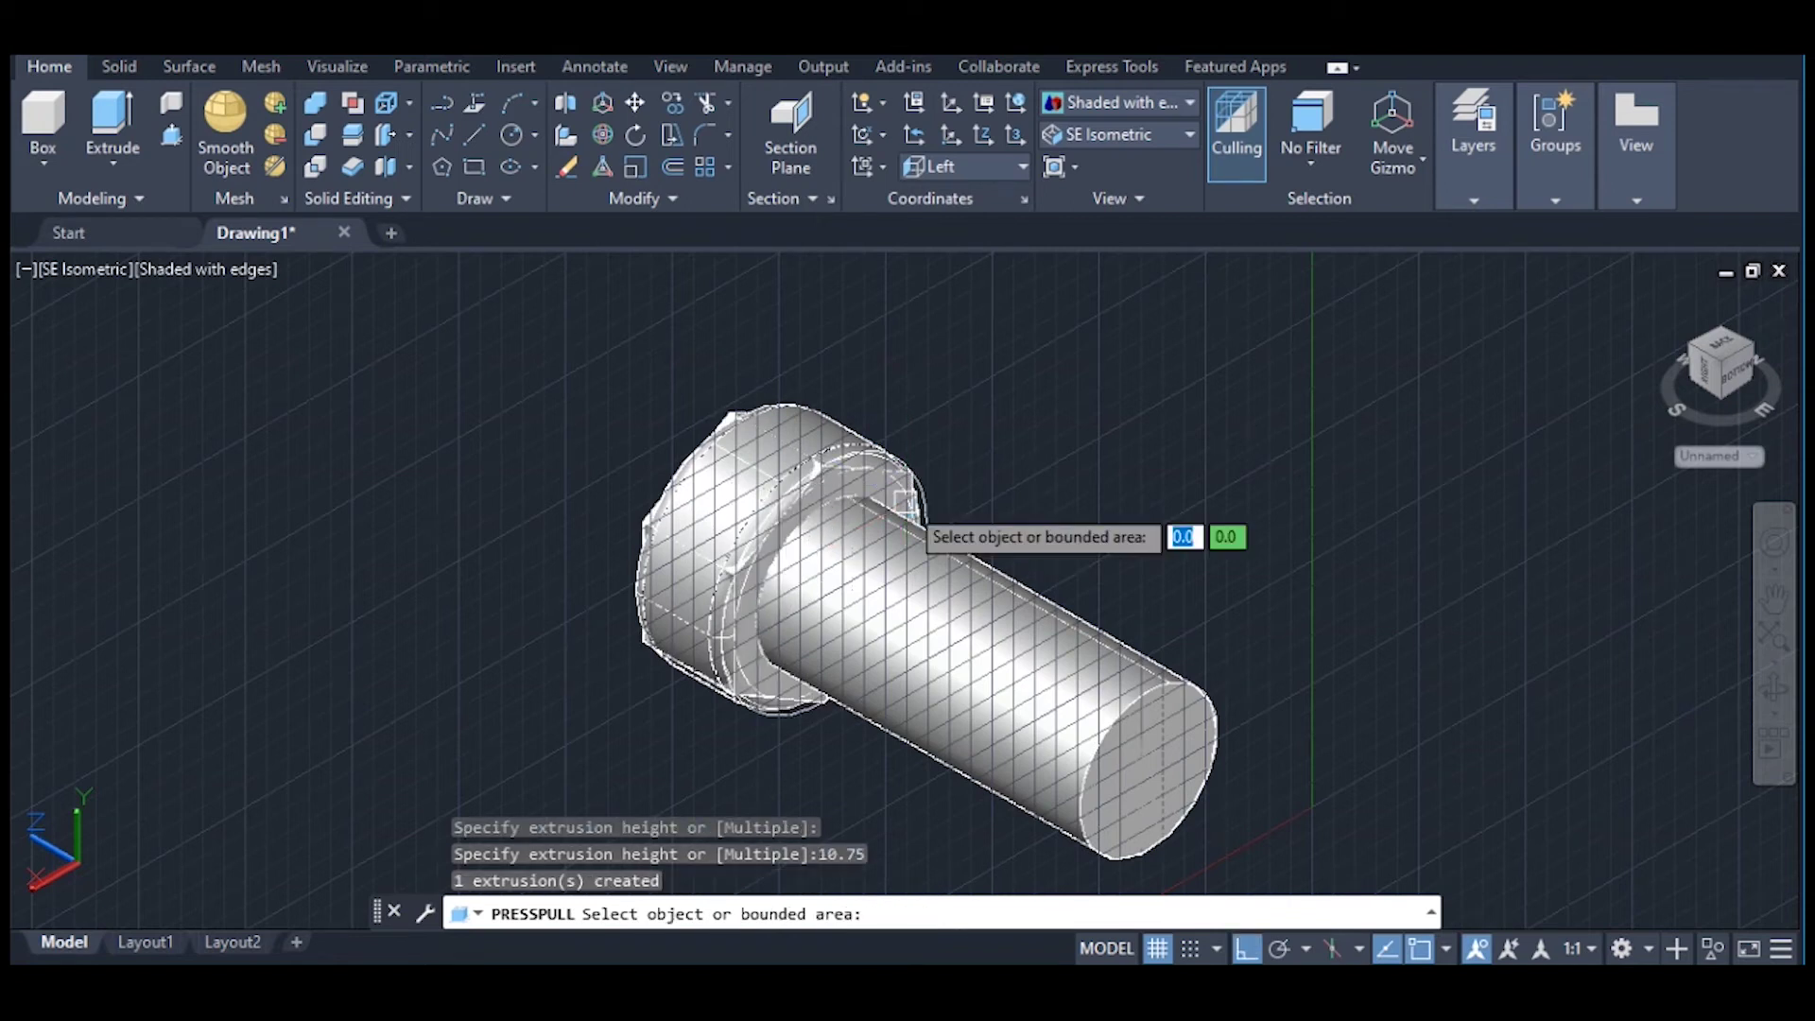
scroll(813, 444, up, 3)
key(Escape)
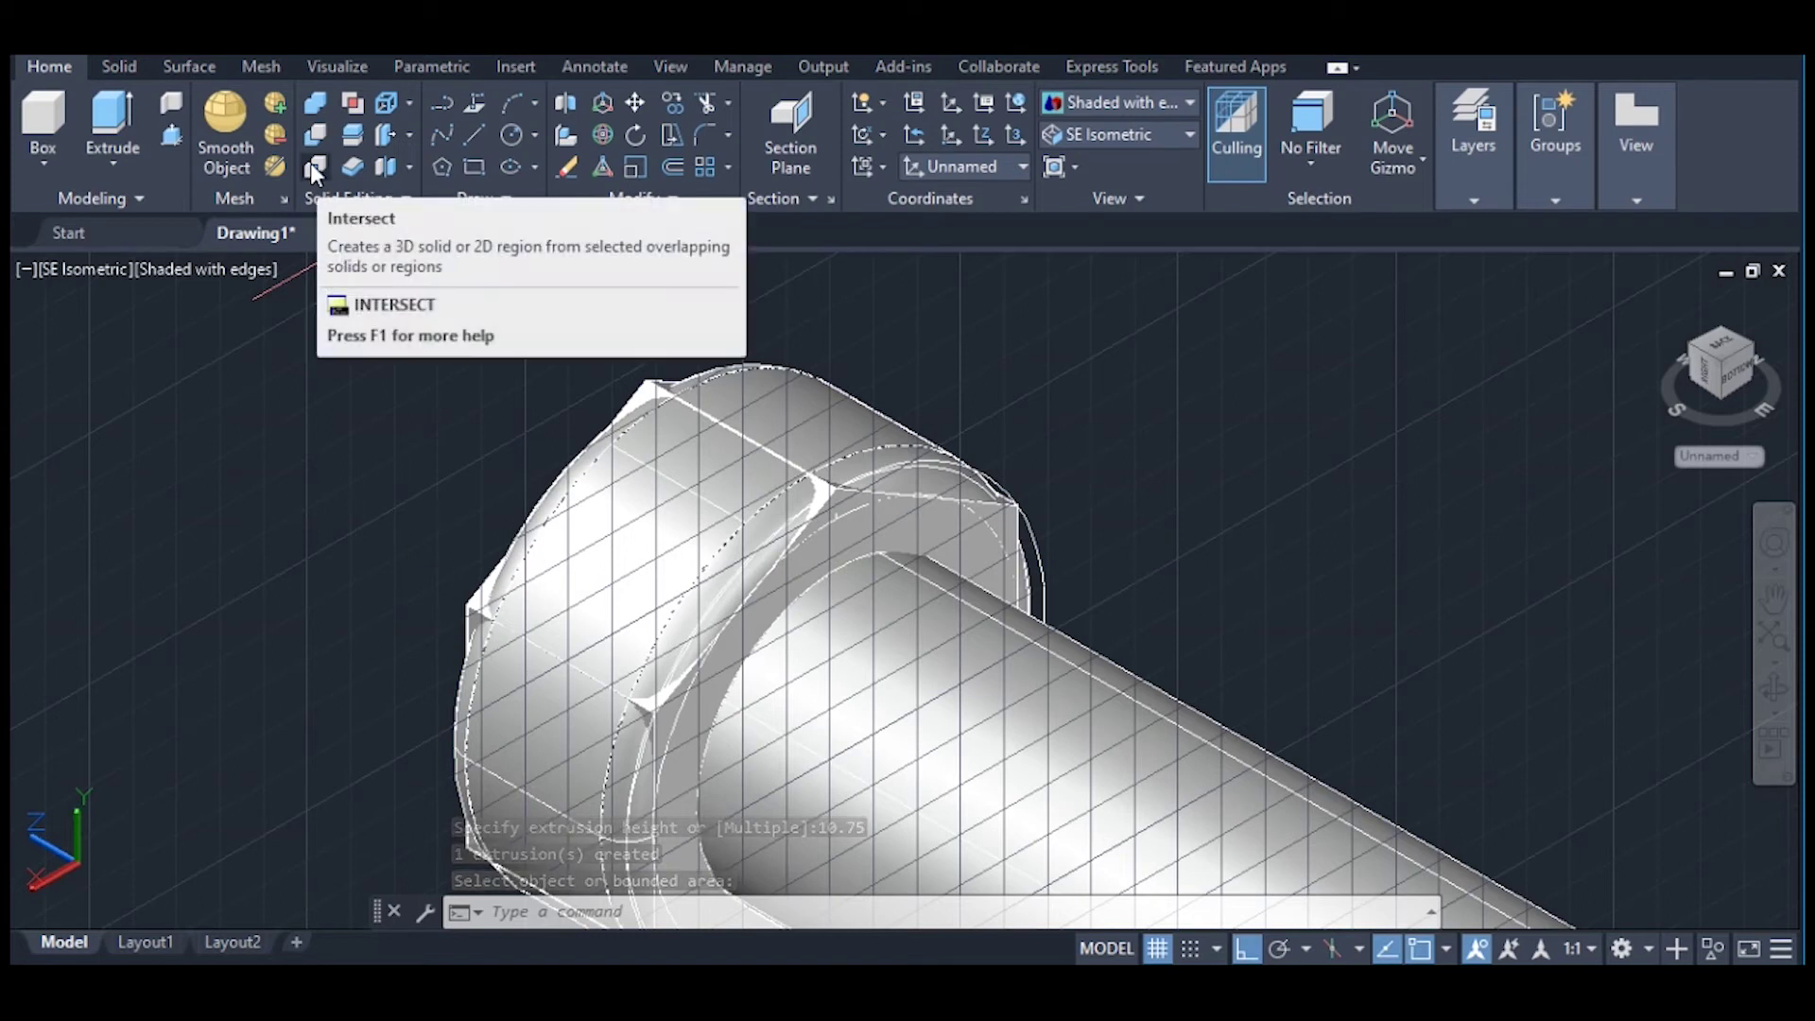
Step: Intersect the filleted cylindrical head with the hexagonal prism to form a chamfered hex head
click(315, 171)
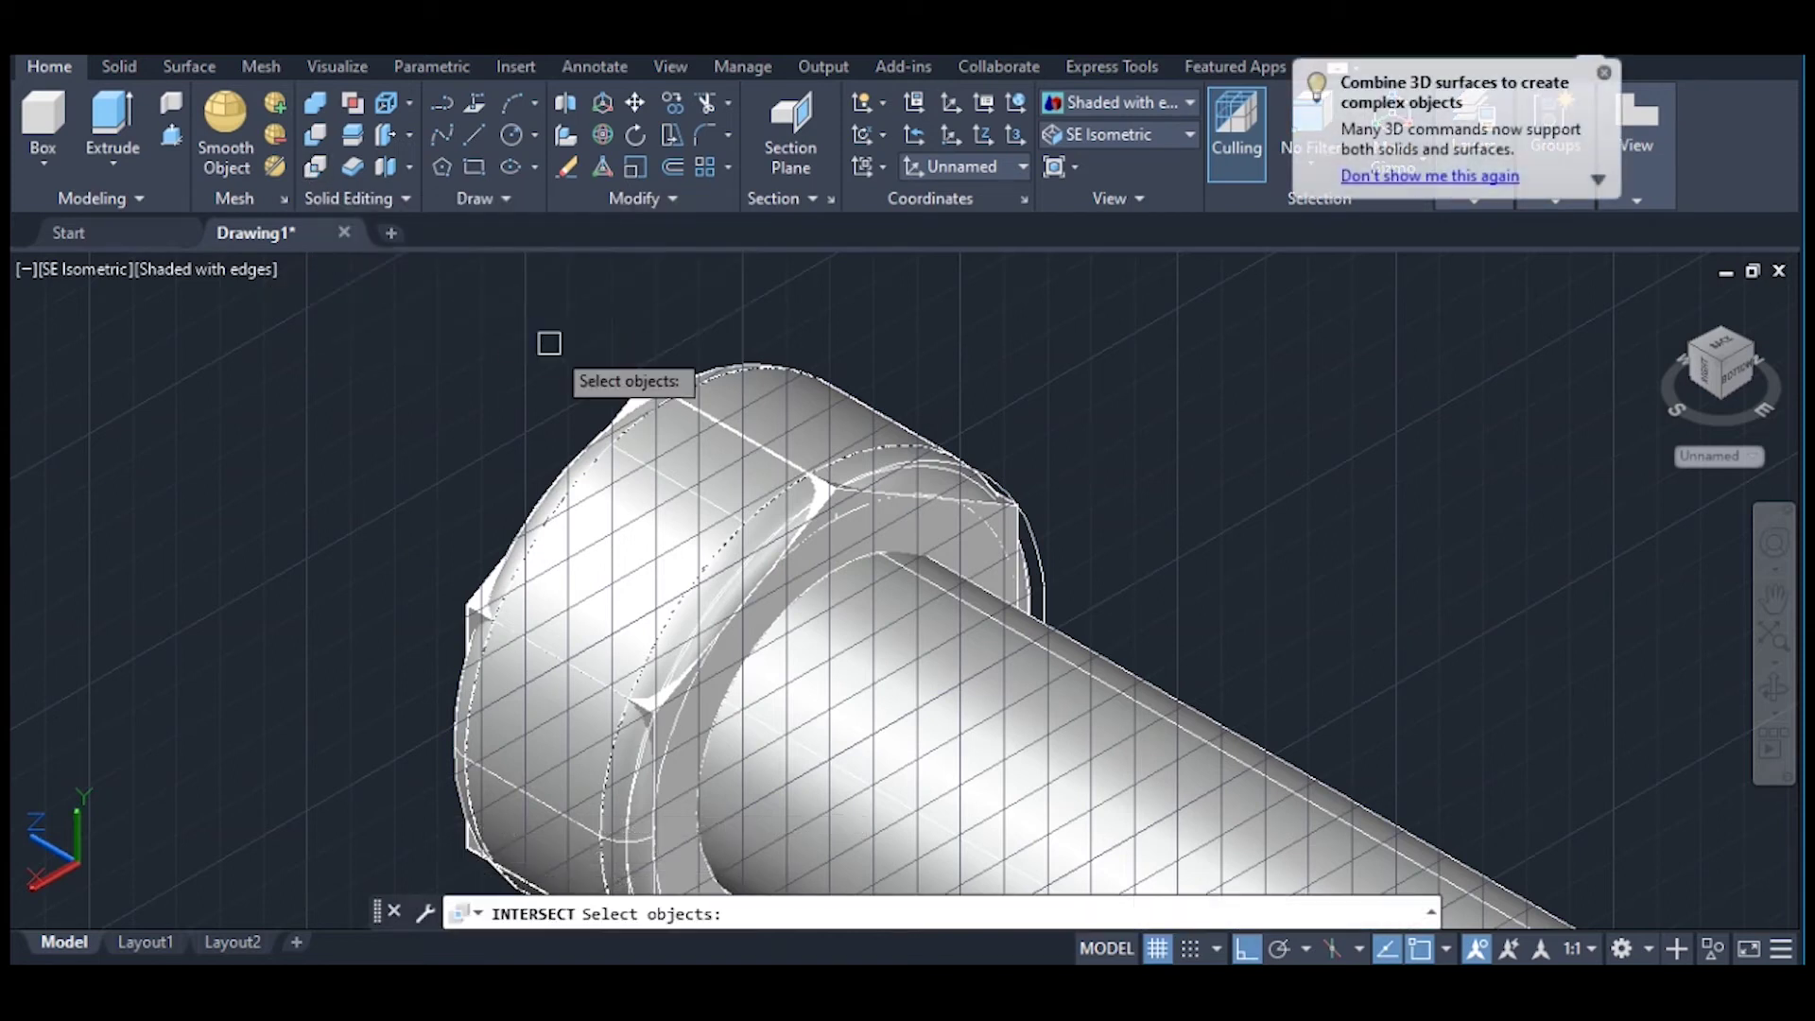
click(670, 499)
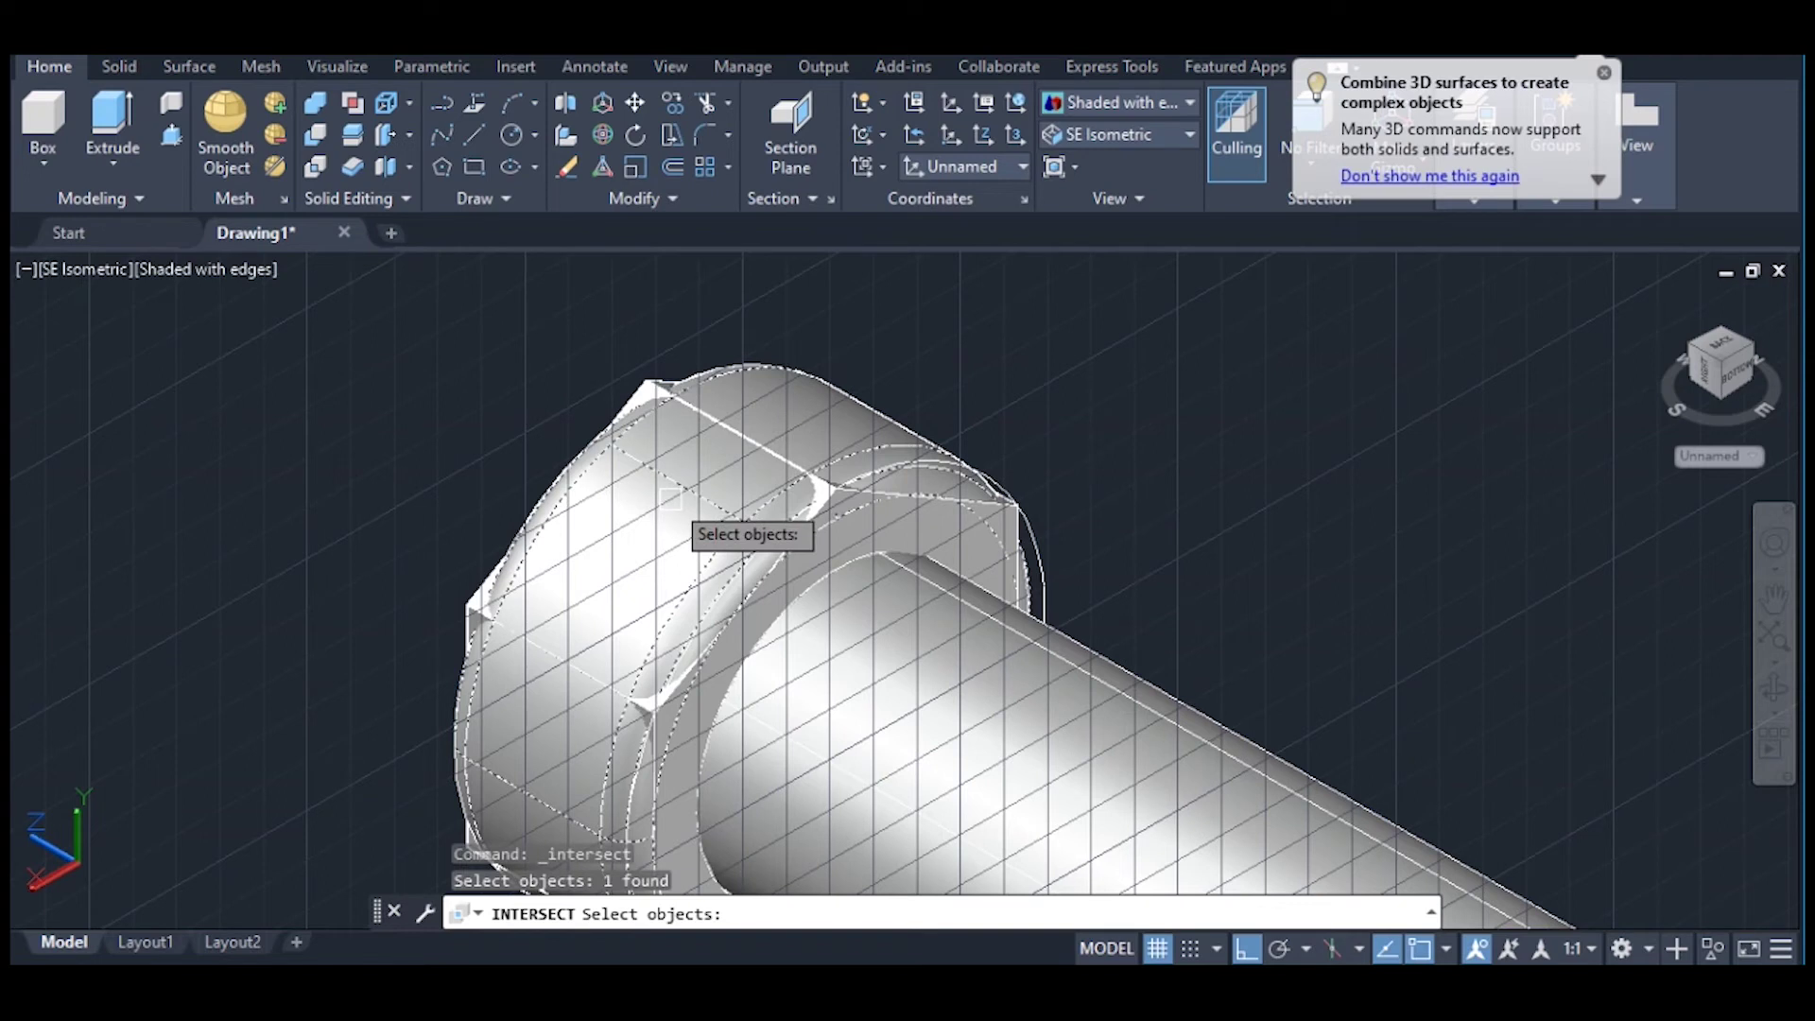
click(921, 520)
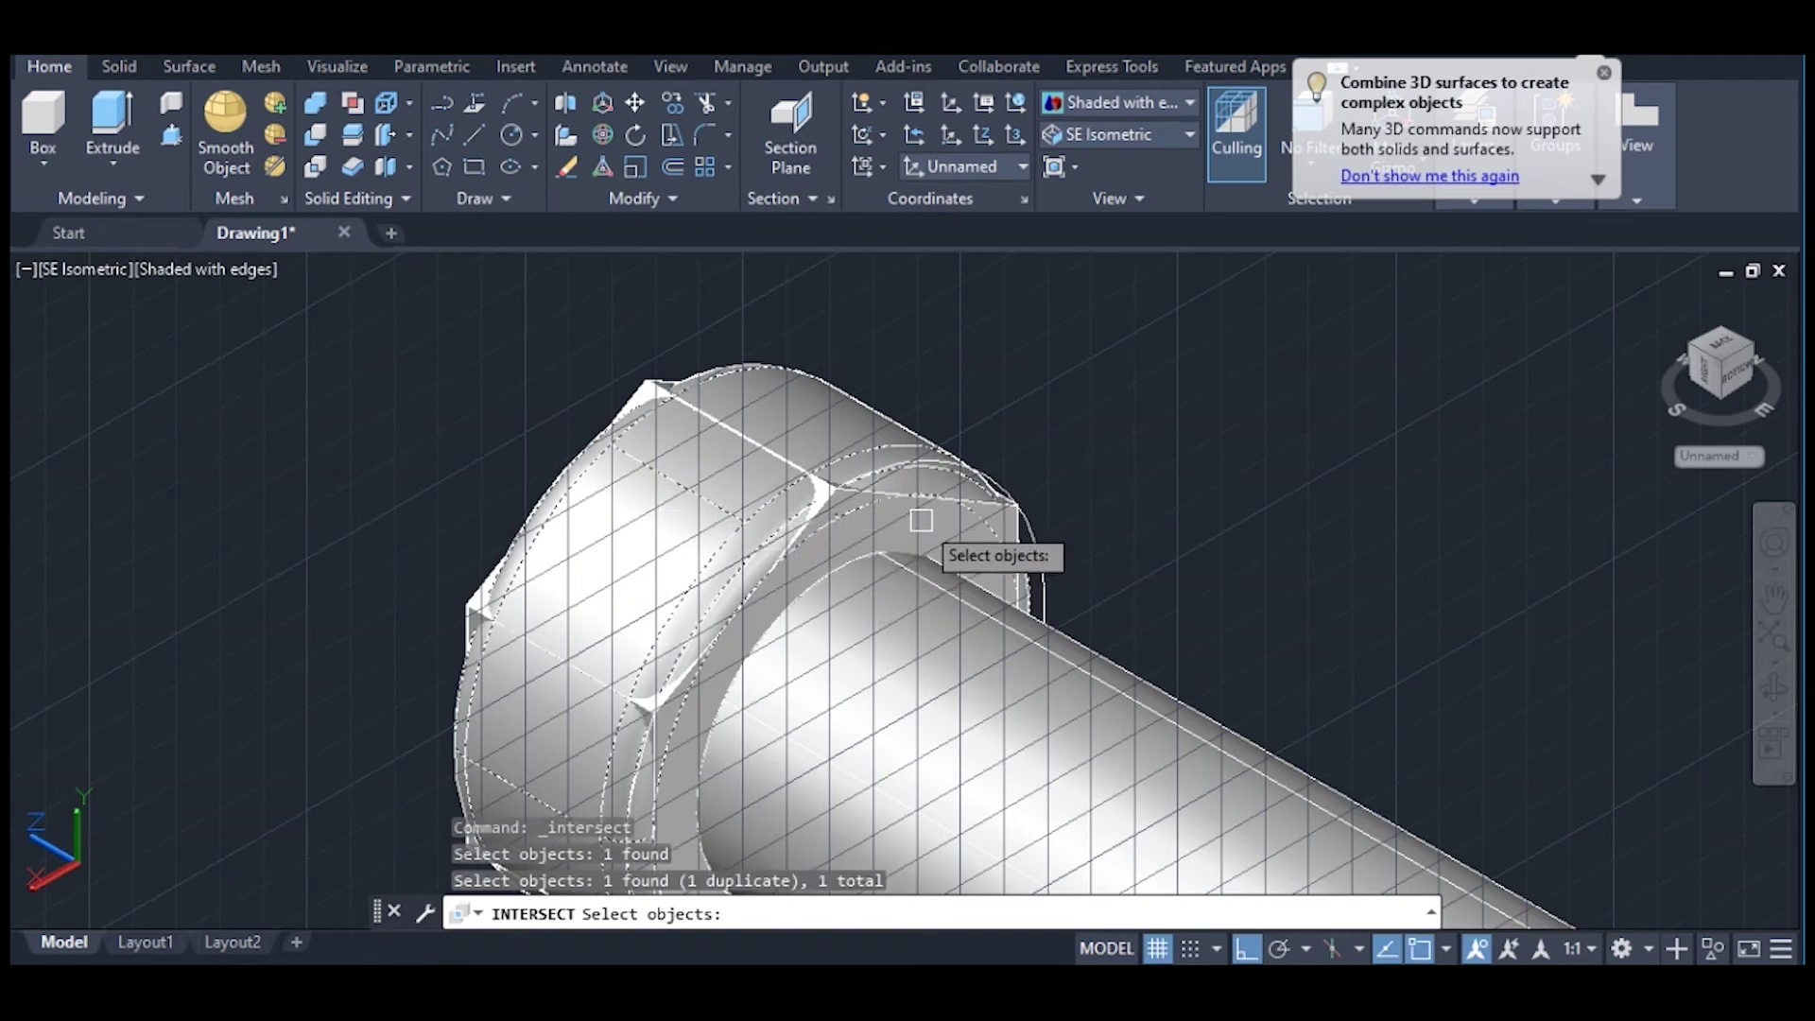
click(956, 501)
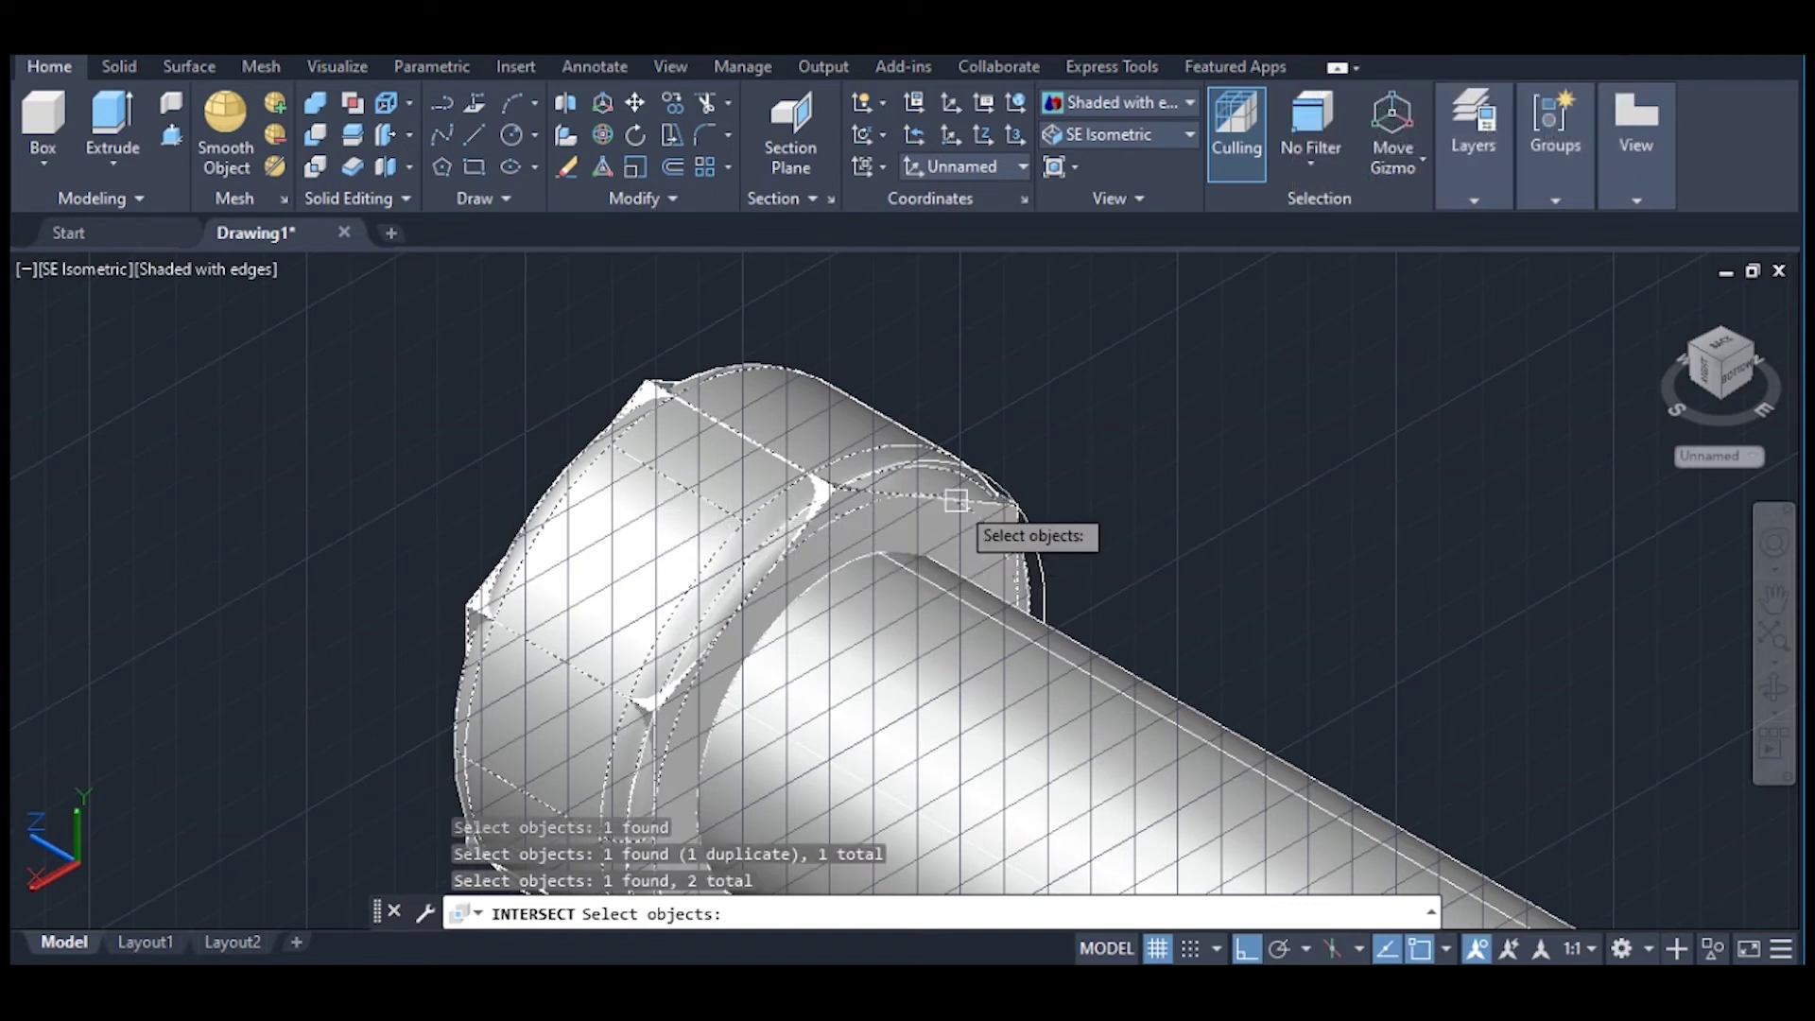
key(Return)
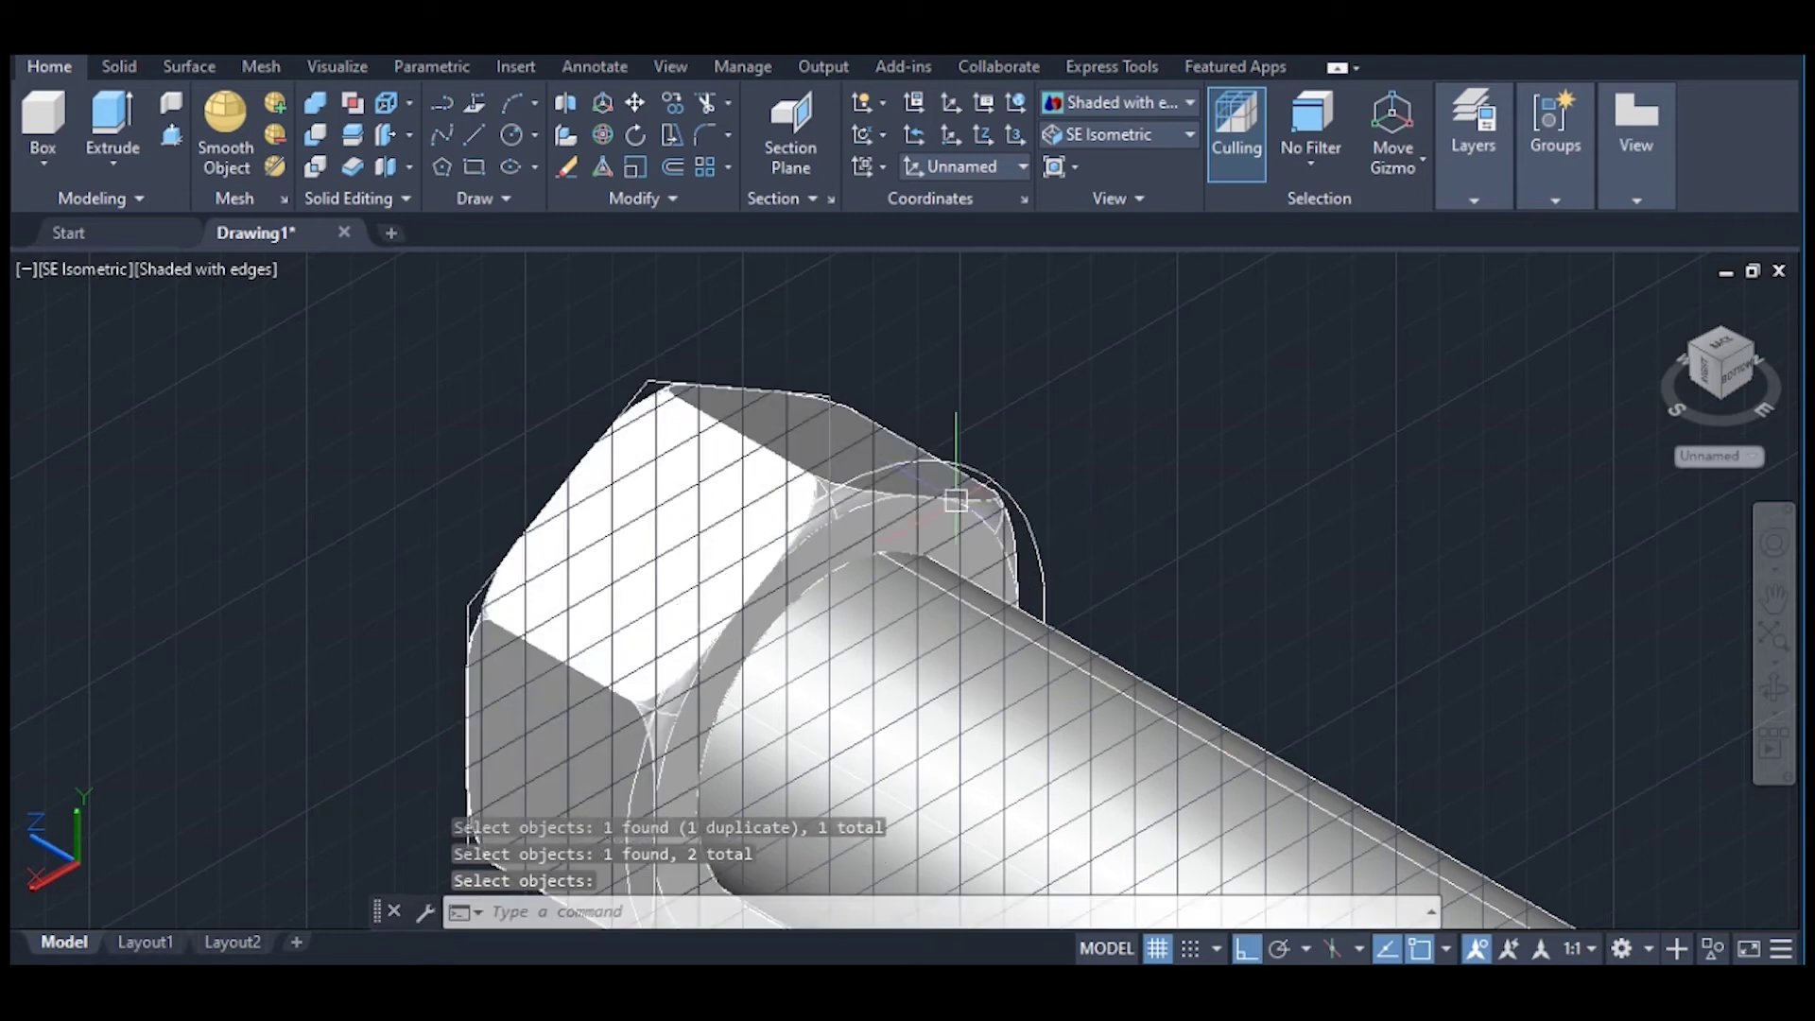
Step: Erase the leftover hexagon outline and construction circle around the bolt head
scroll(502, 296, up, 3)
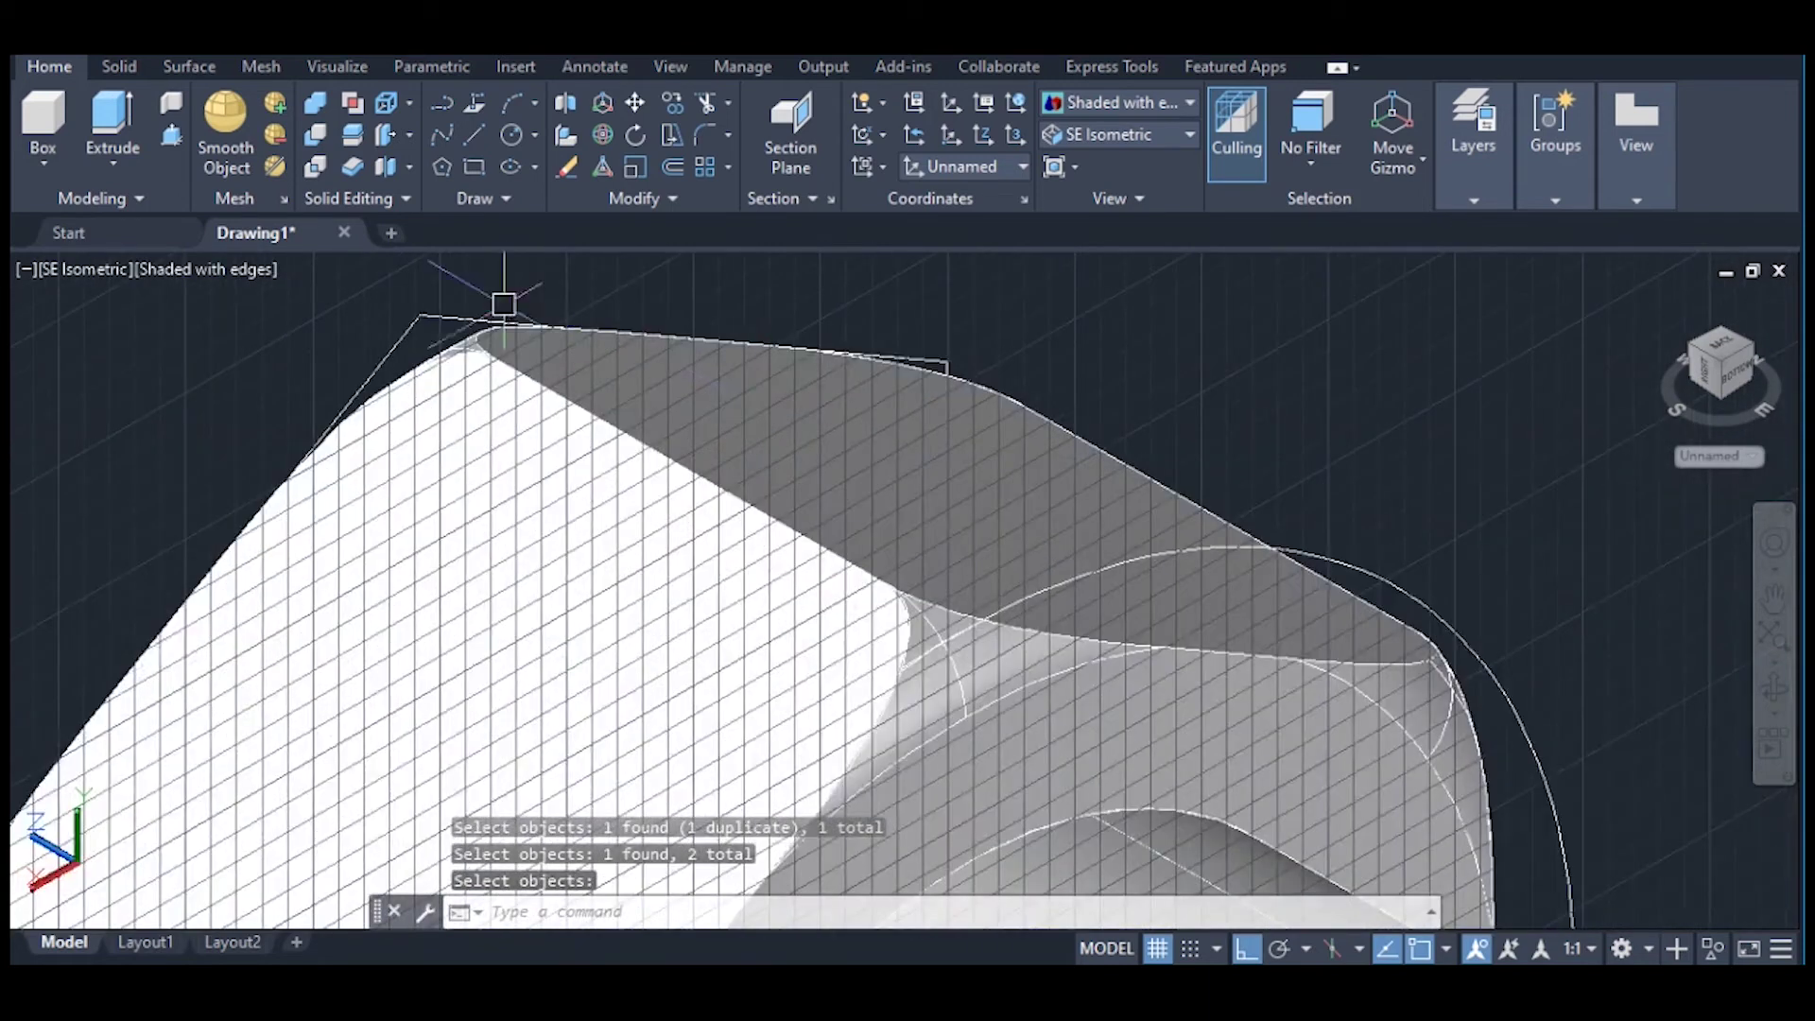
key(Return)
click(430, 307)
click(1418, 597)
scroll(1366, 527, down, 3)
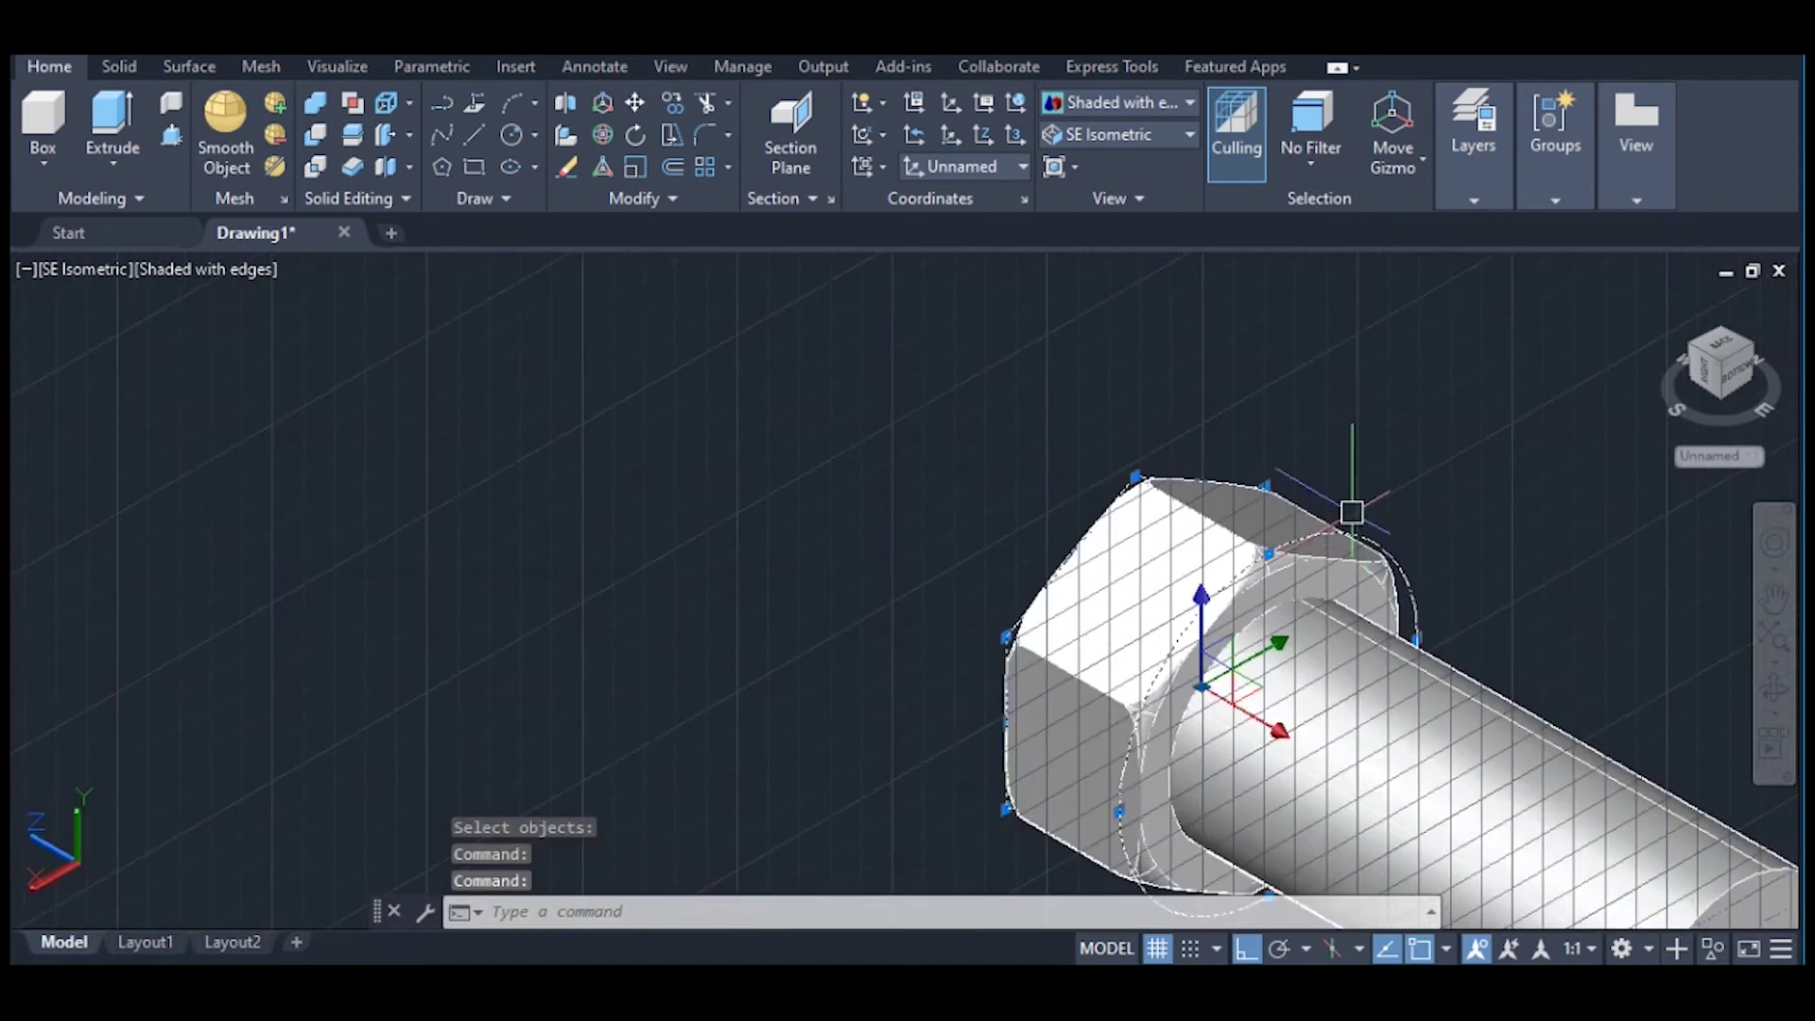
key(Escape)
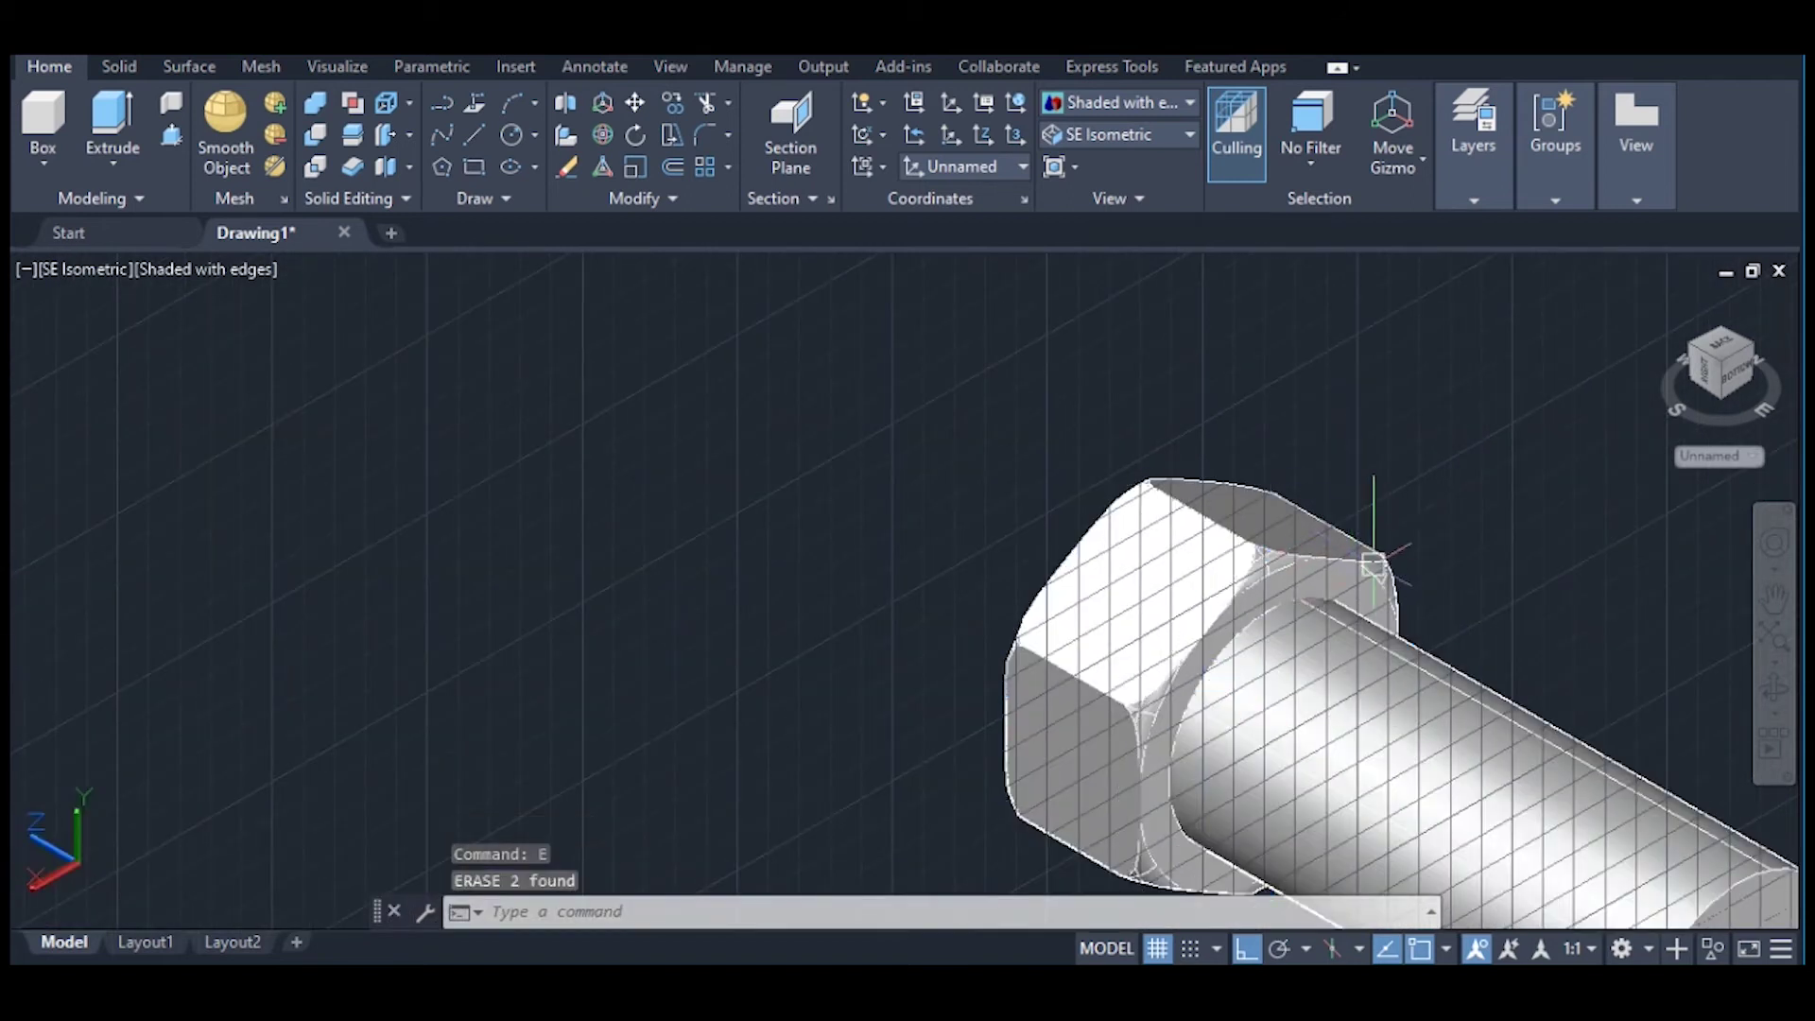
Step: Draw a helix centred on the shaft's free end face, with both radii reaching its quadrant, turn height 2 and height 25 toward the head
double_click(477, 260)
click(515, 192)
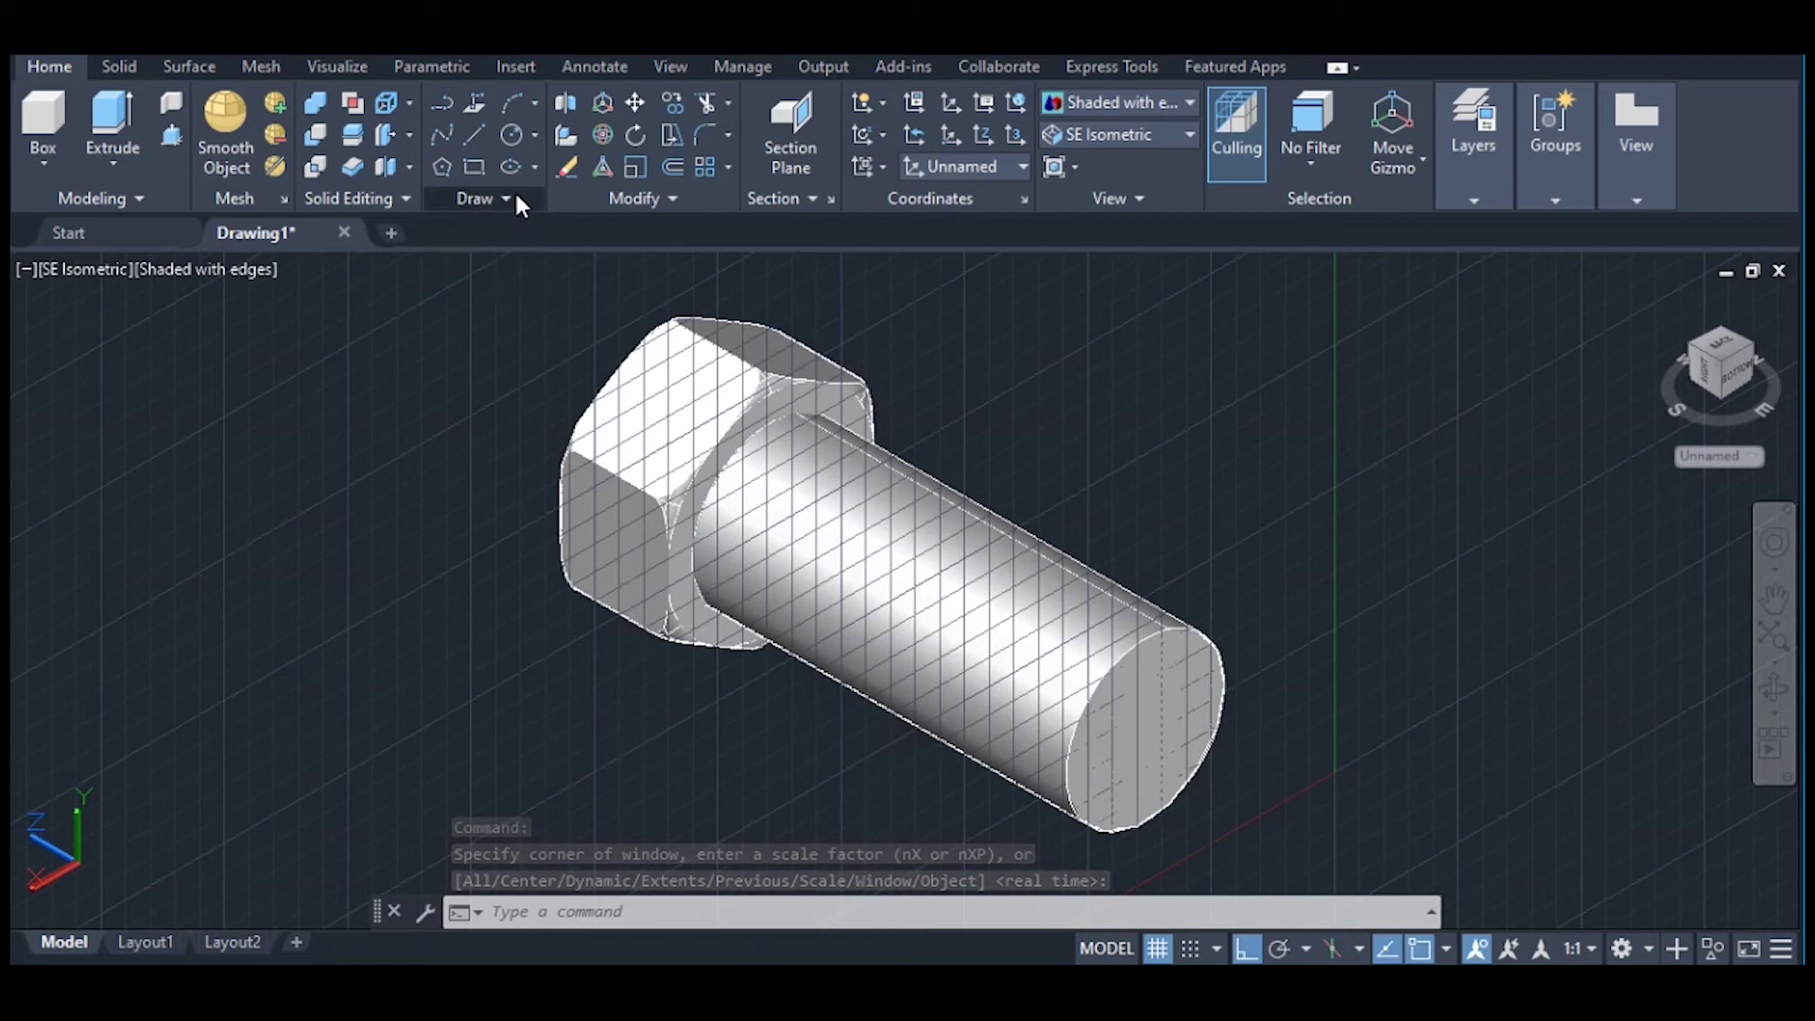
click(439, 231)
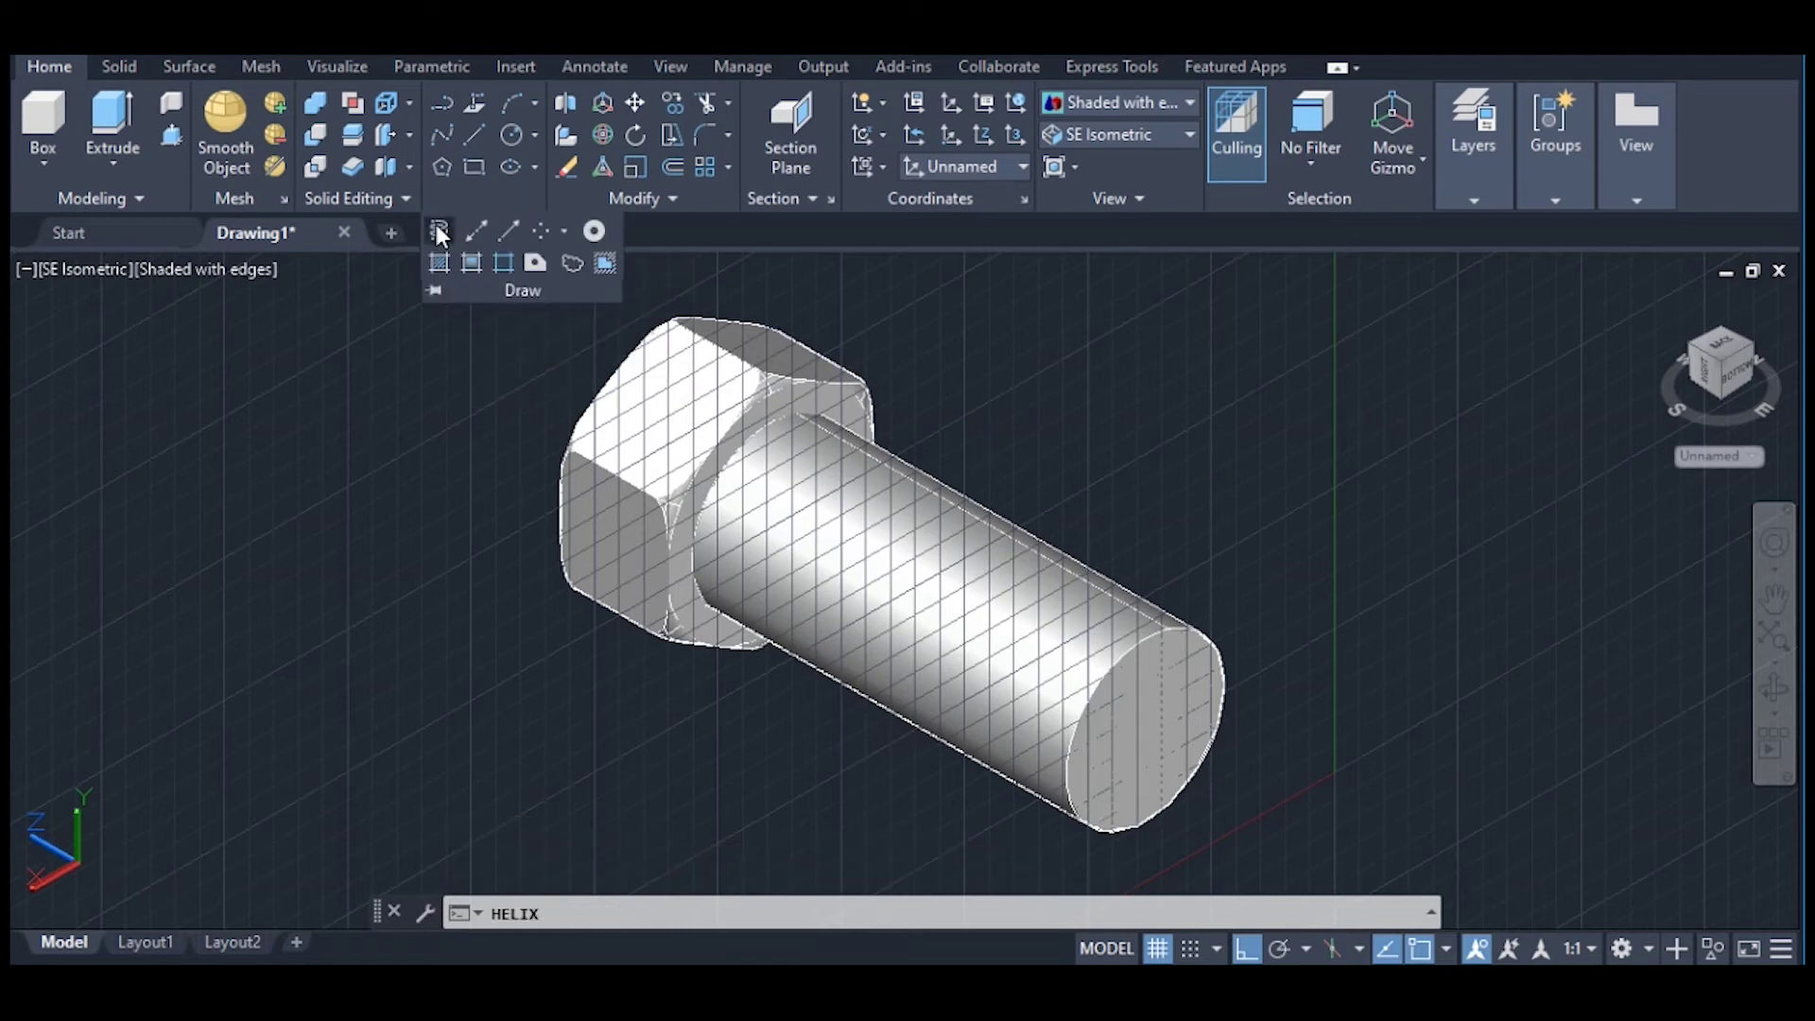
click(1145, 728)
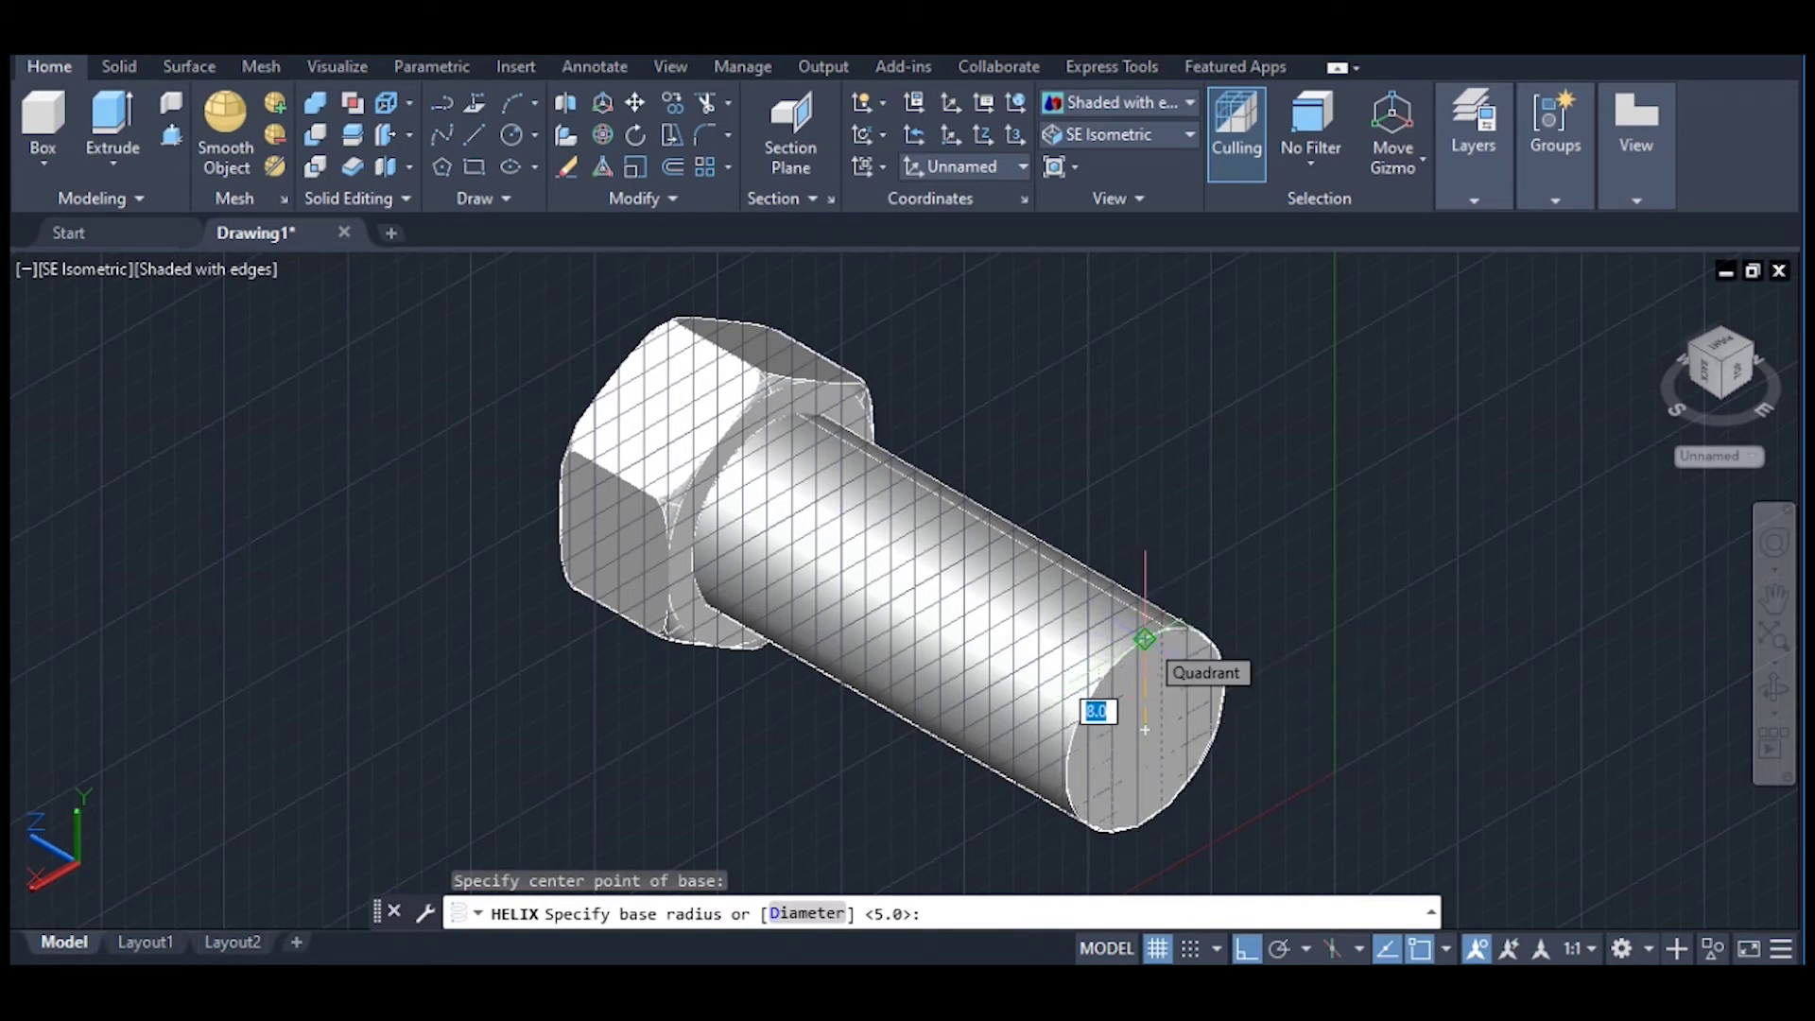
click(1145, 639)
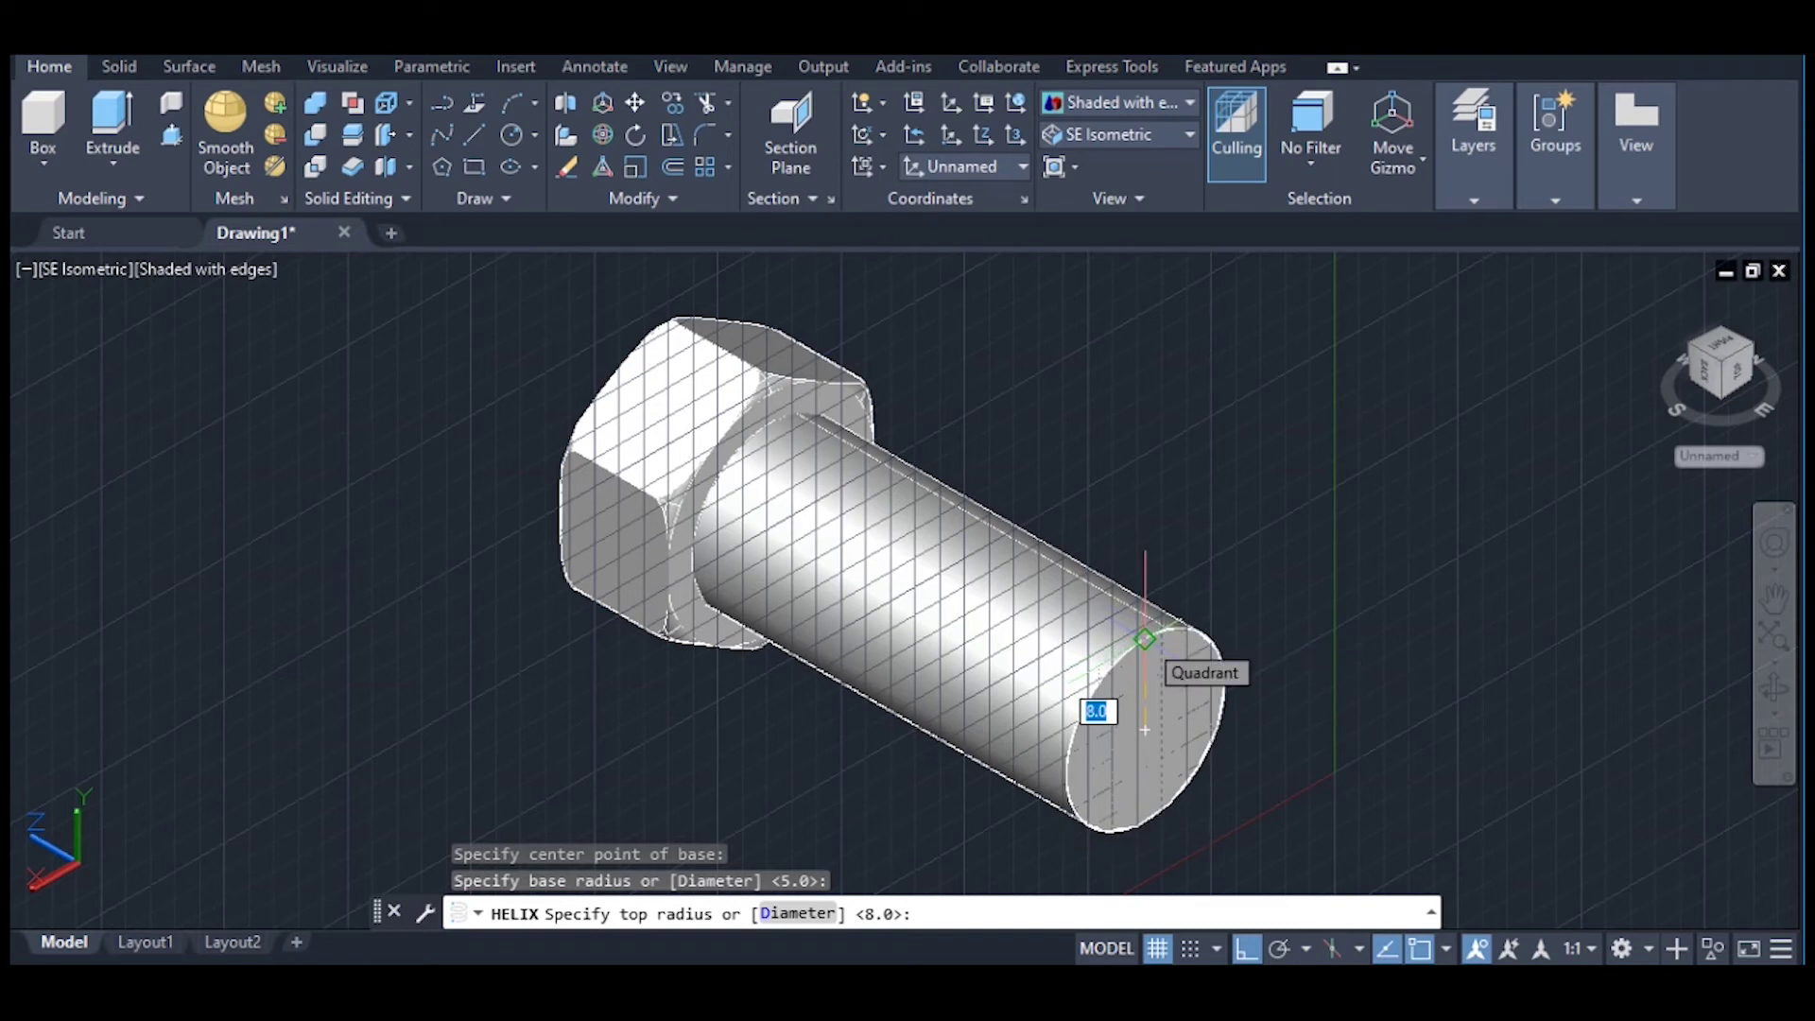
click(1145, 639)
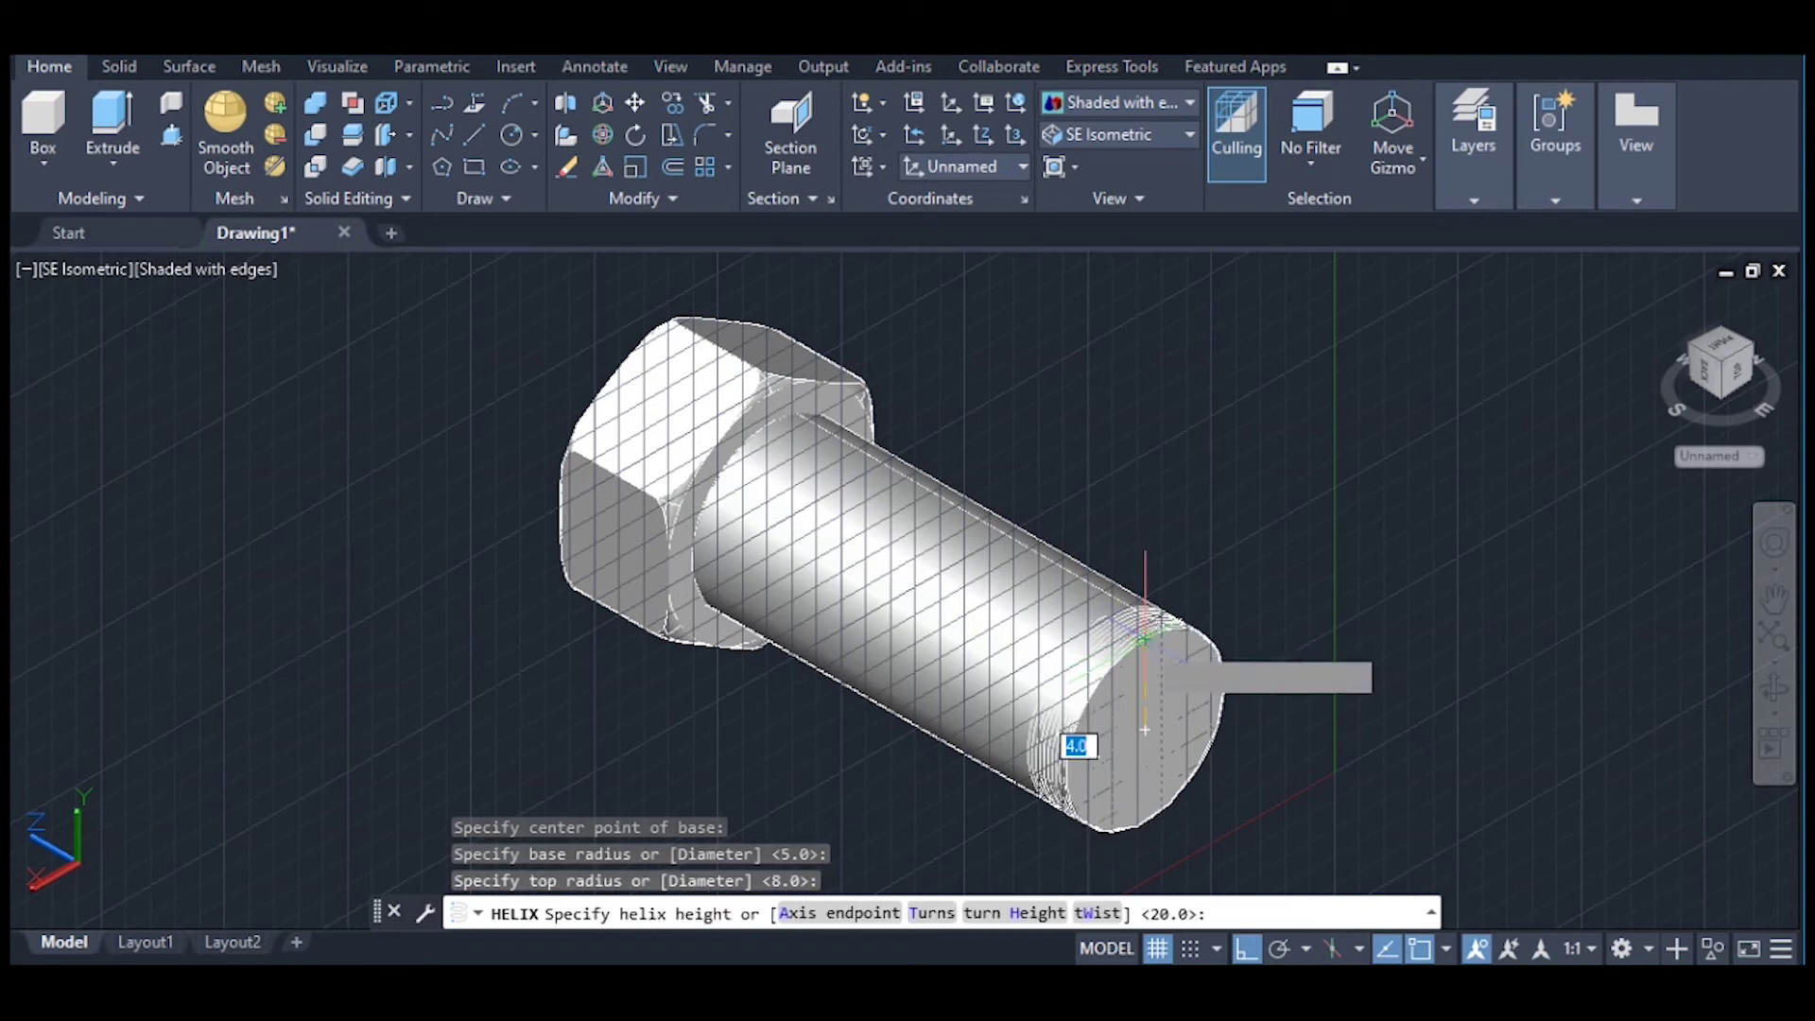
click(1036, 915)
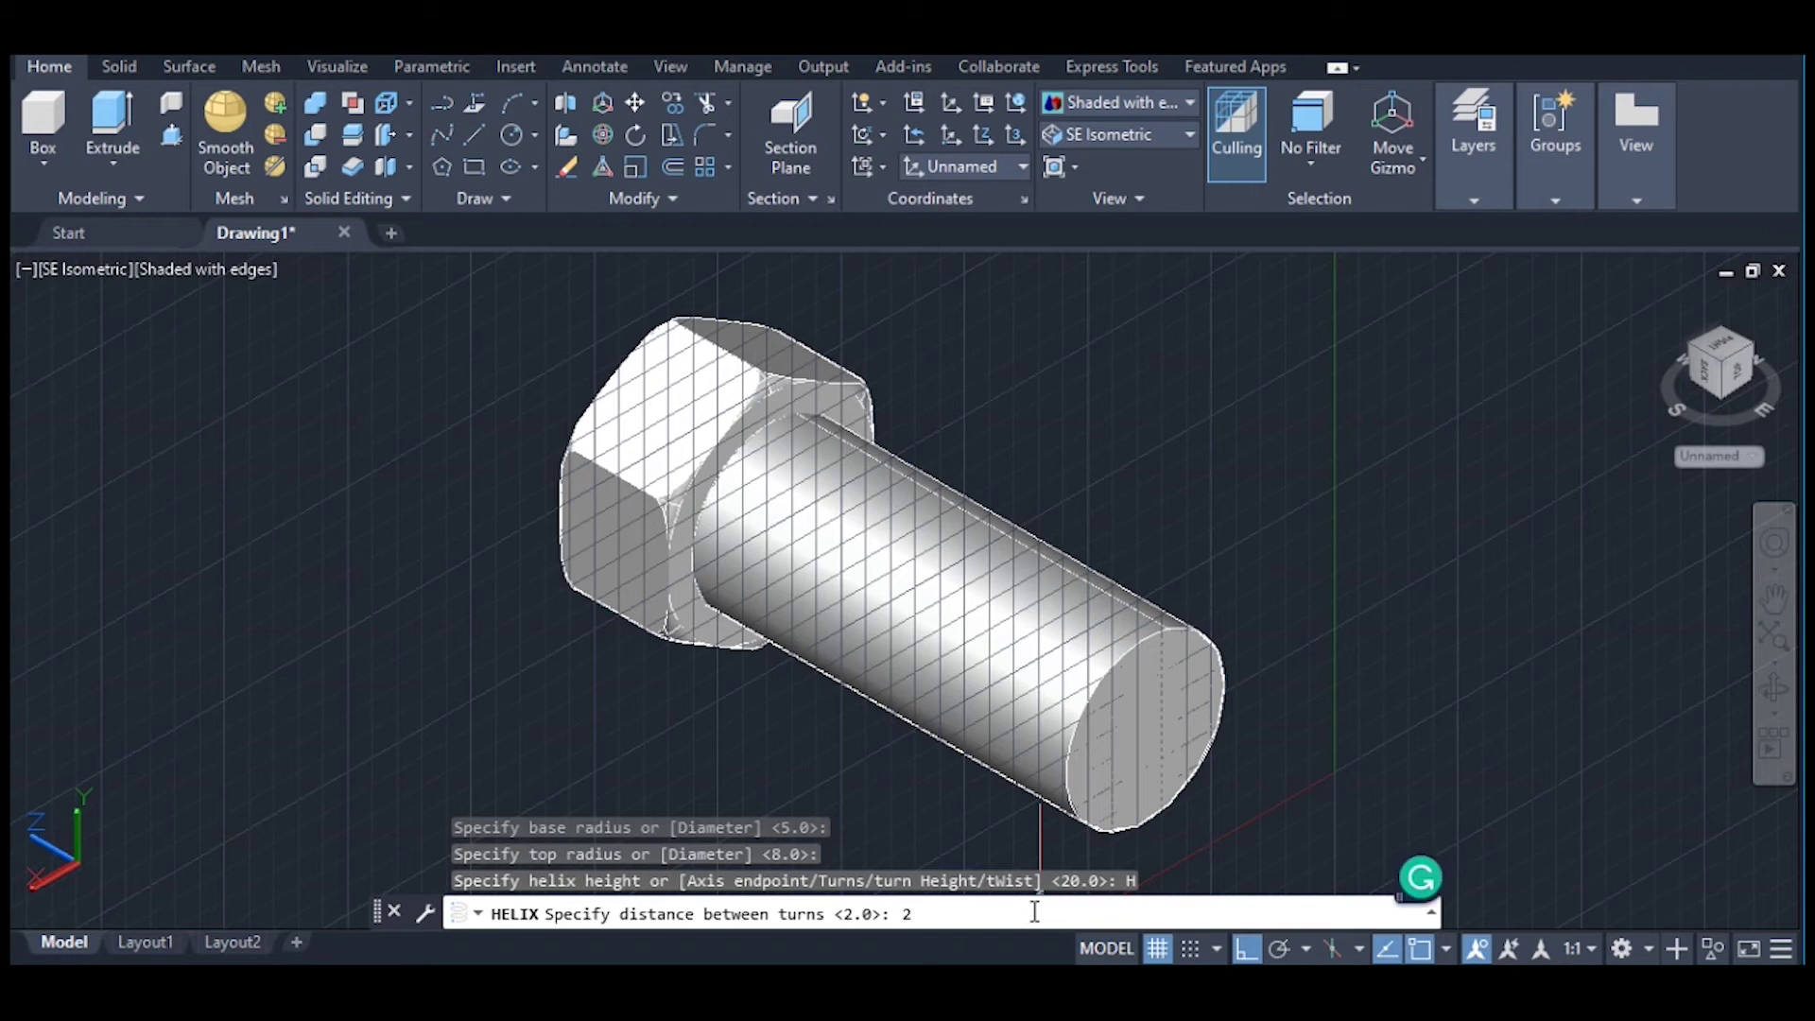
key(Return)
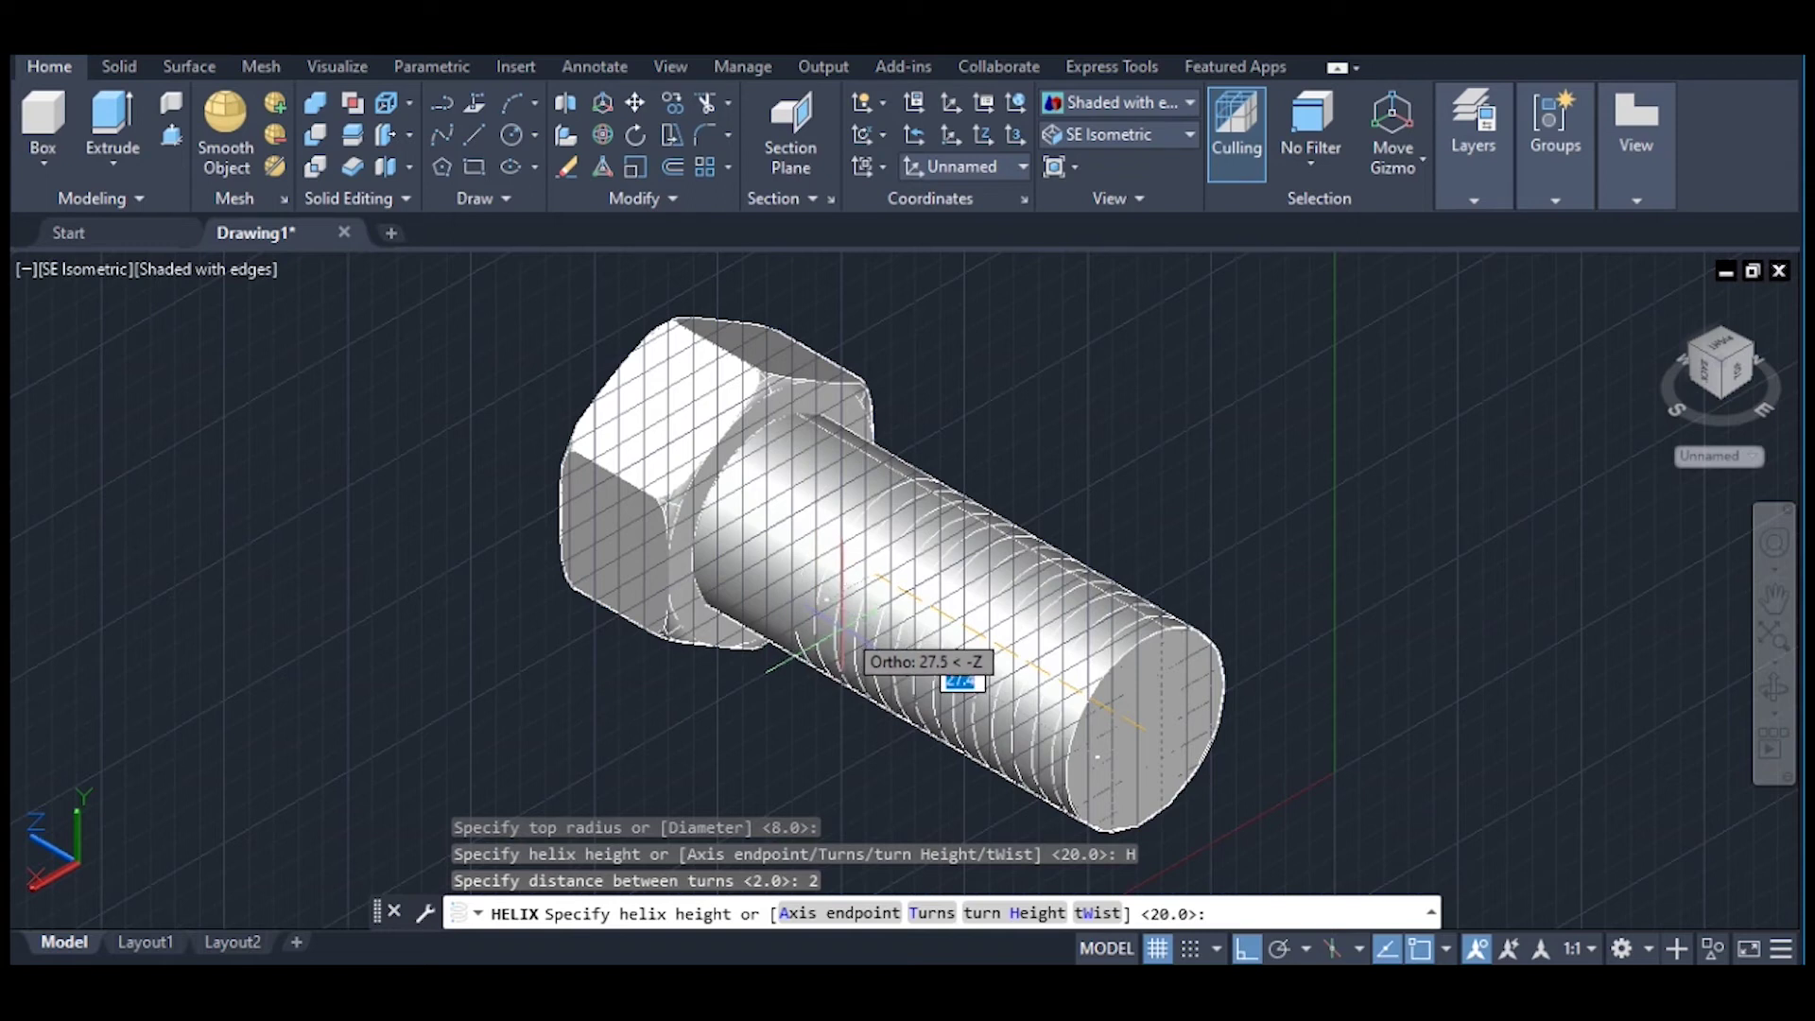
text(25)
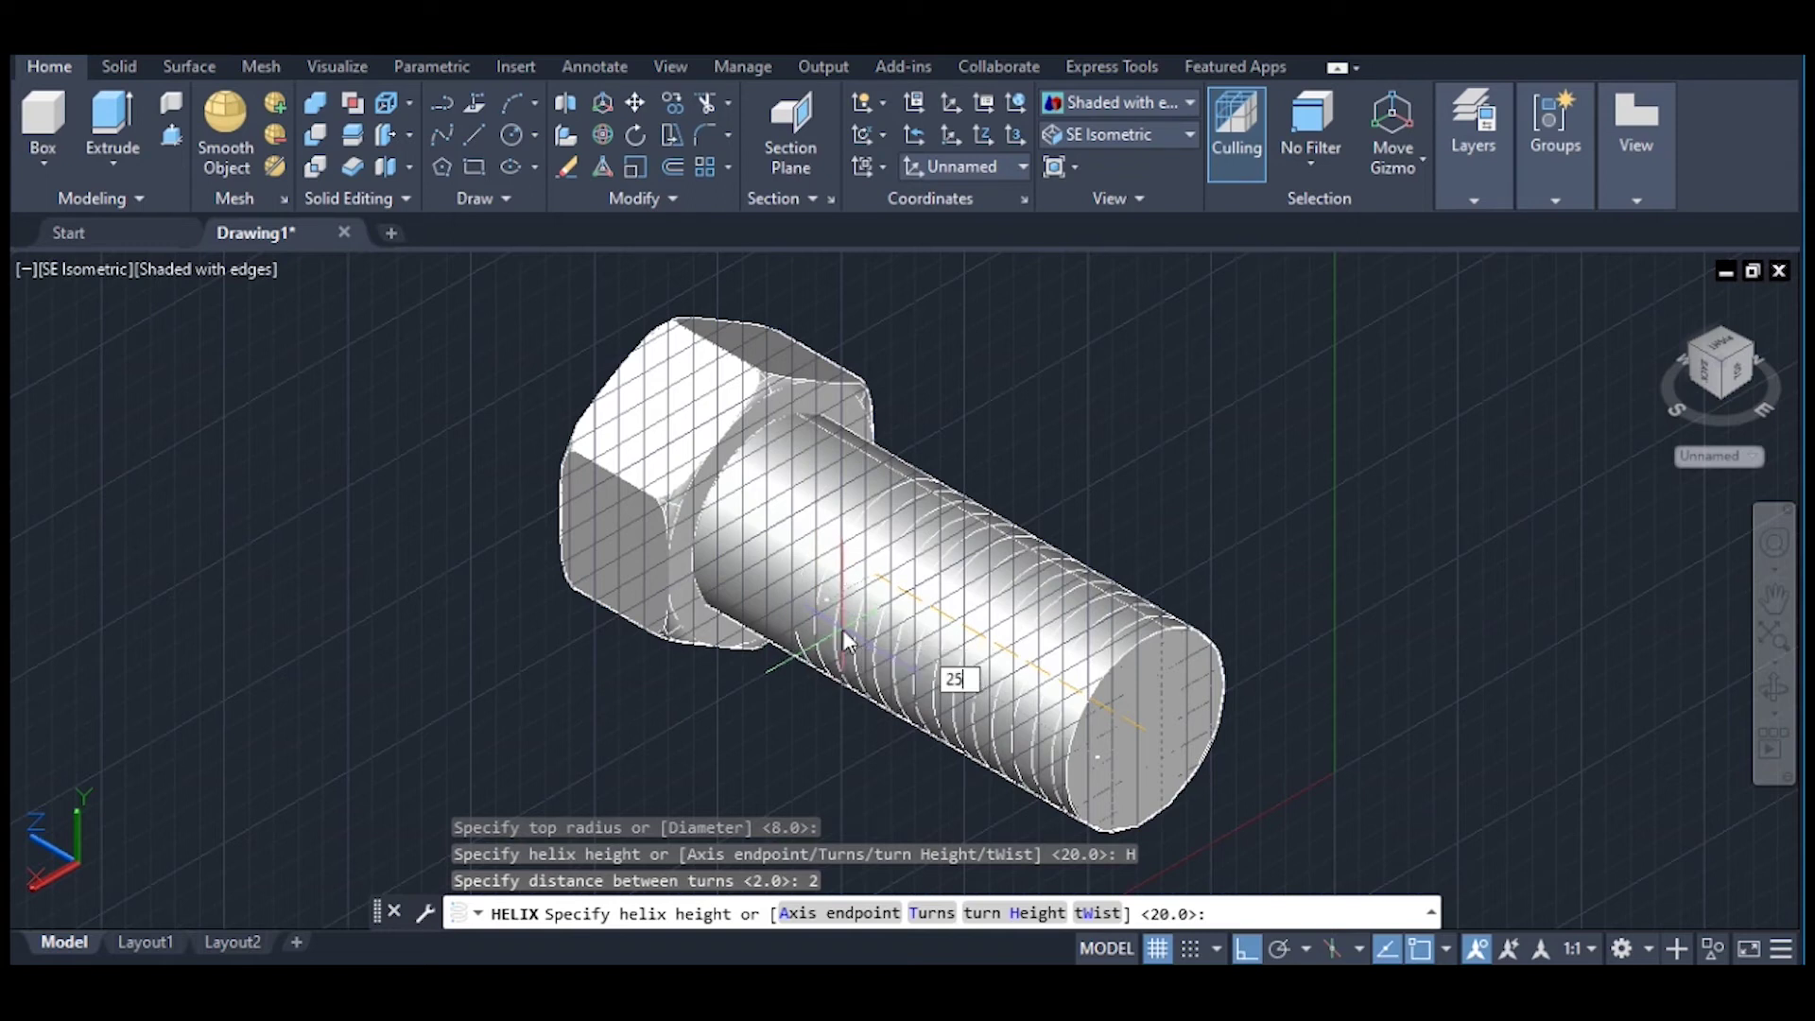
key(Escape)
Step: Turn off the drawing grid display
key(F7)
key(F7)
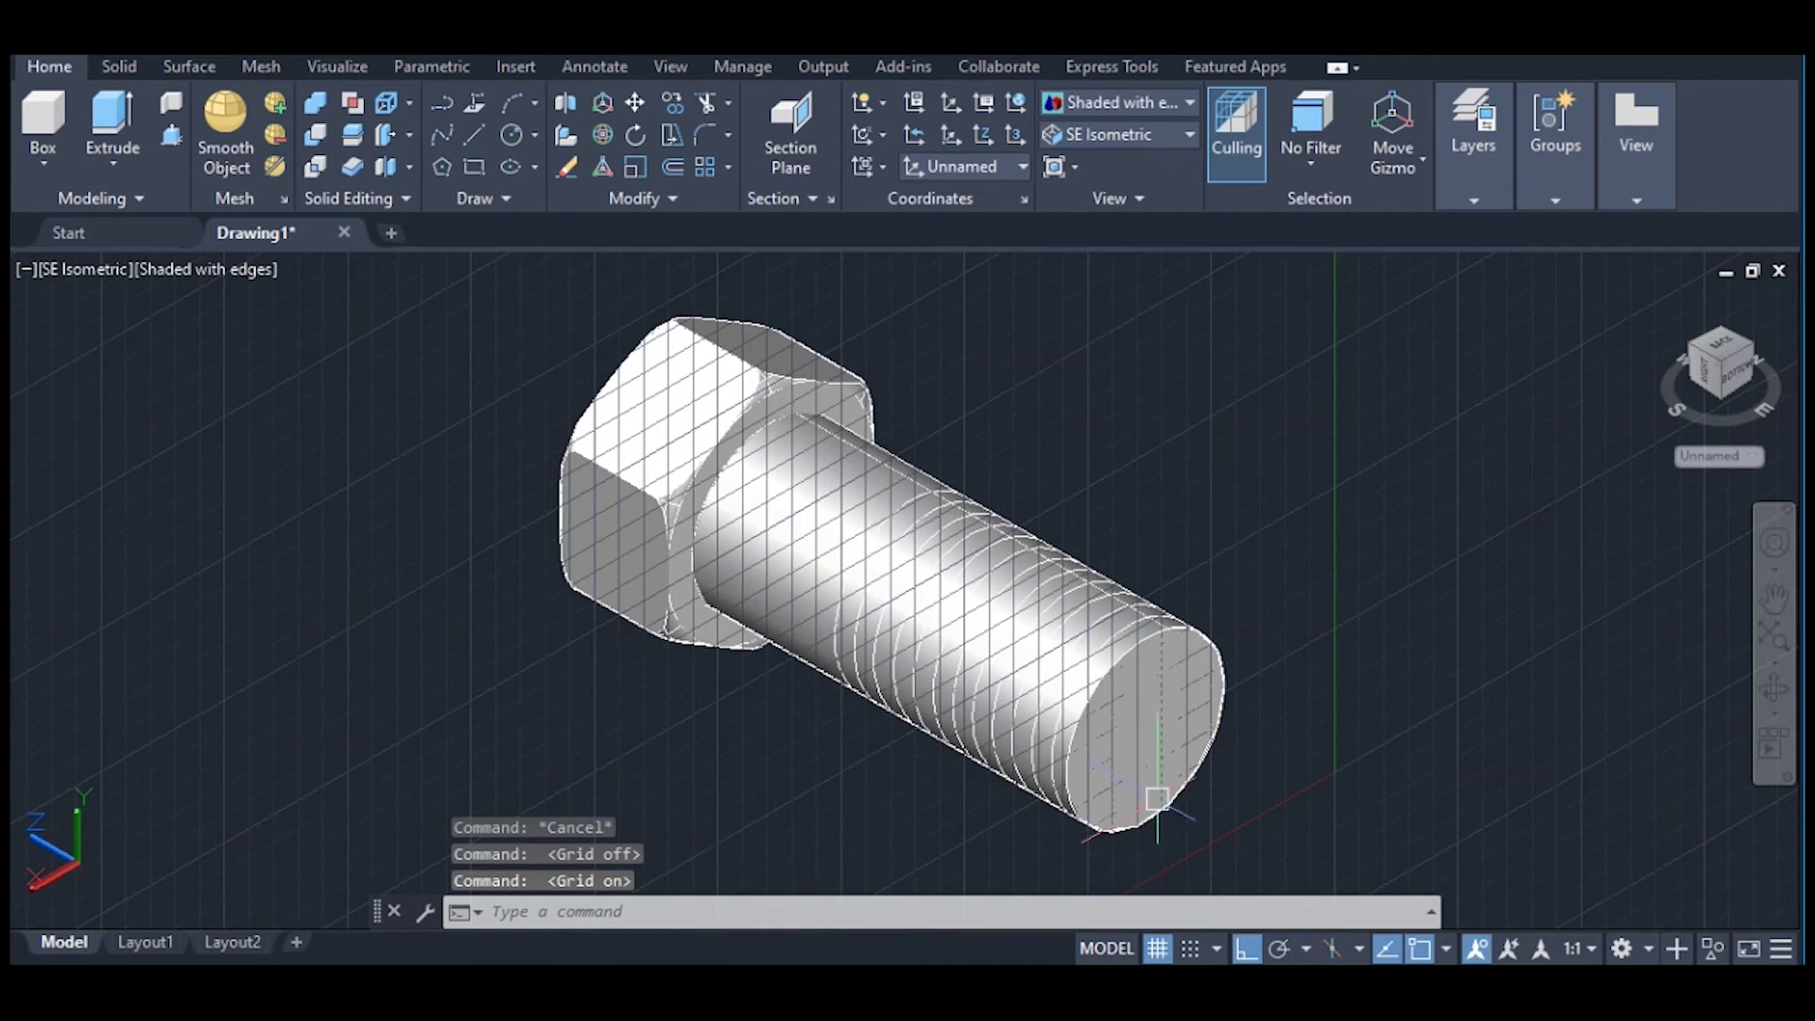
click(1158, 948)
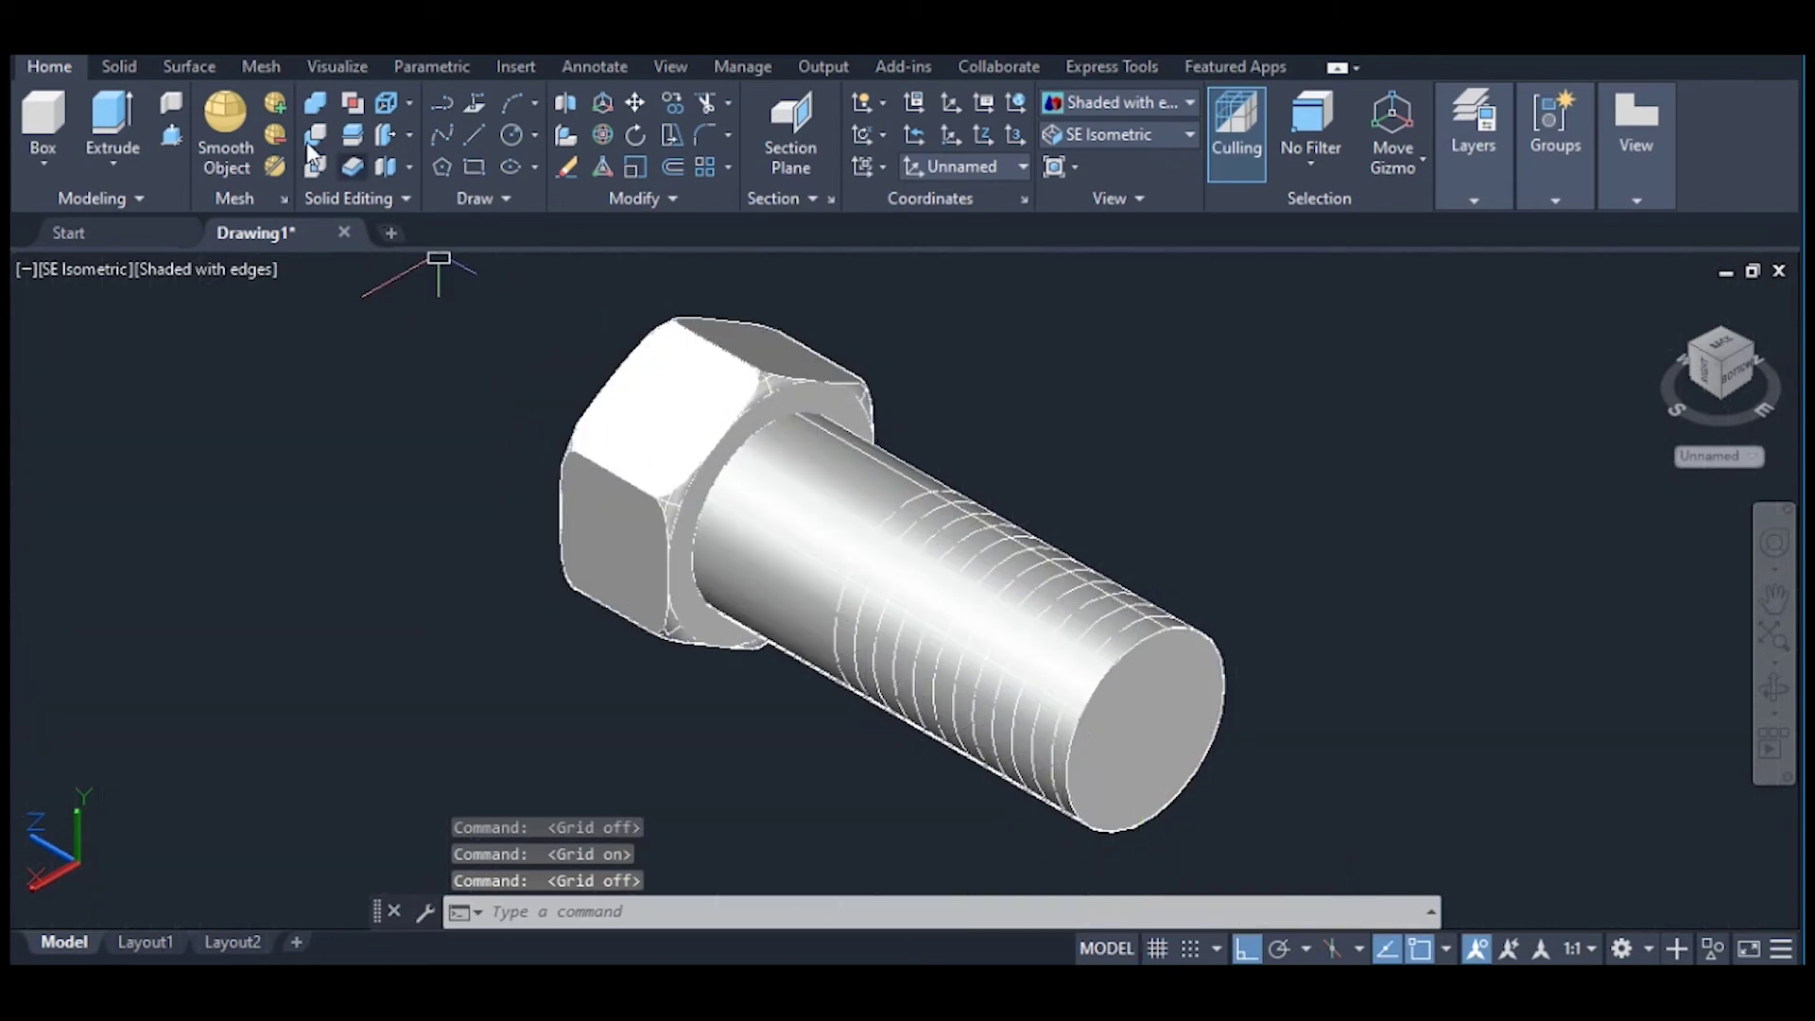
Step: Union the hex head and the cylindrical shaft into a single solid
click(314, 100)
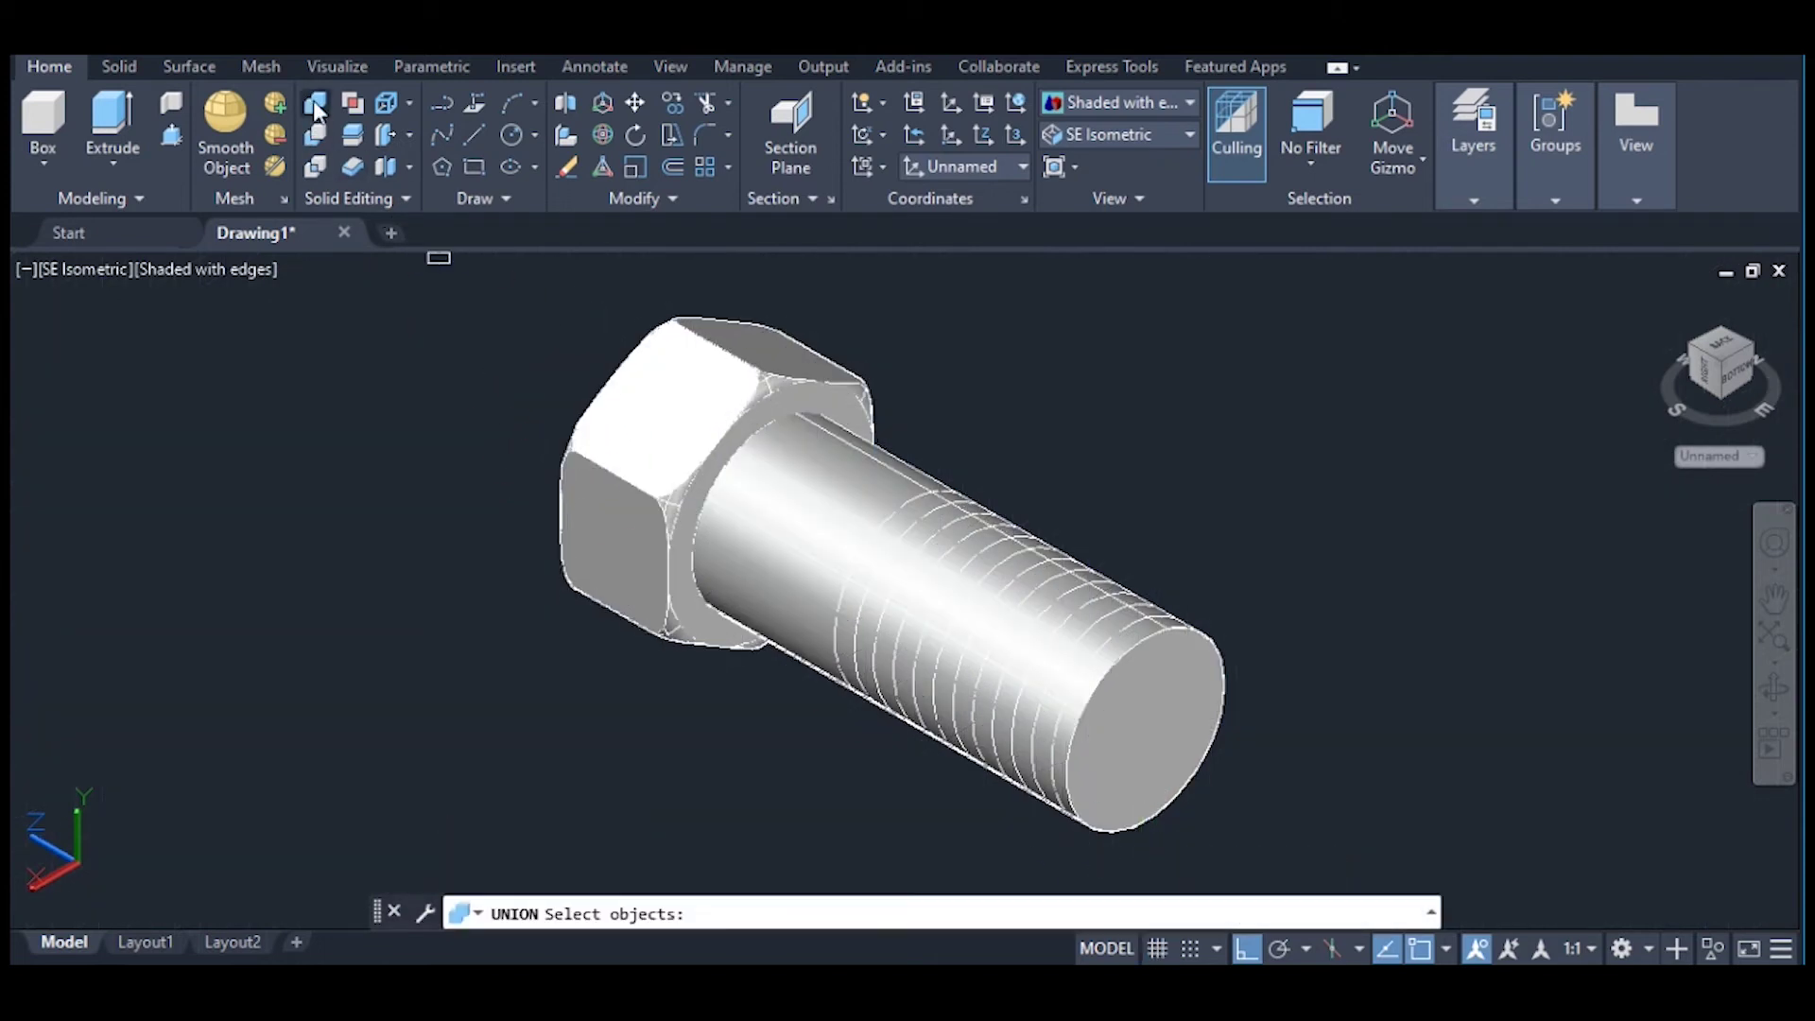
click(683, 384)
click(808, 491)
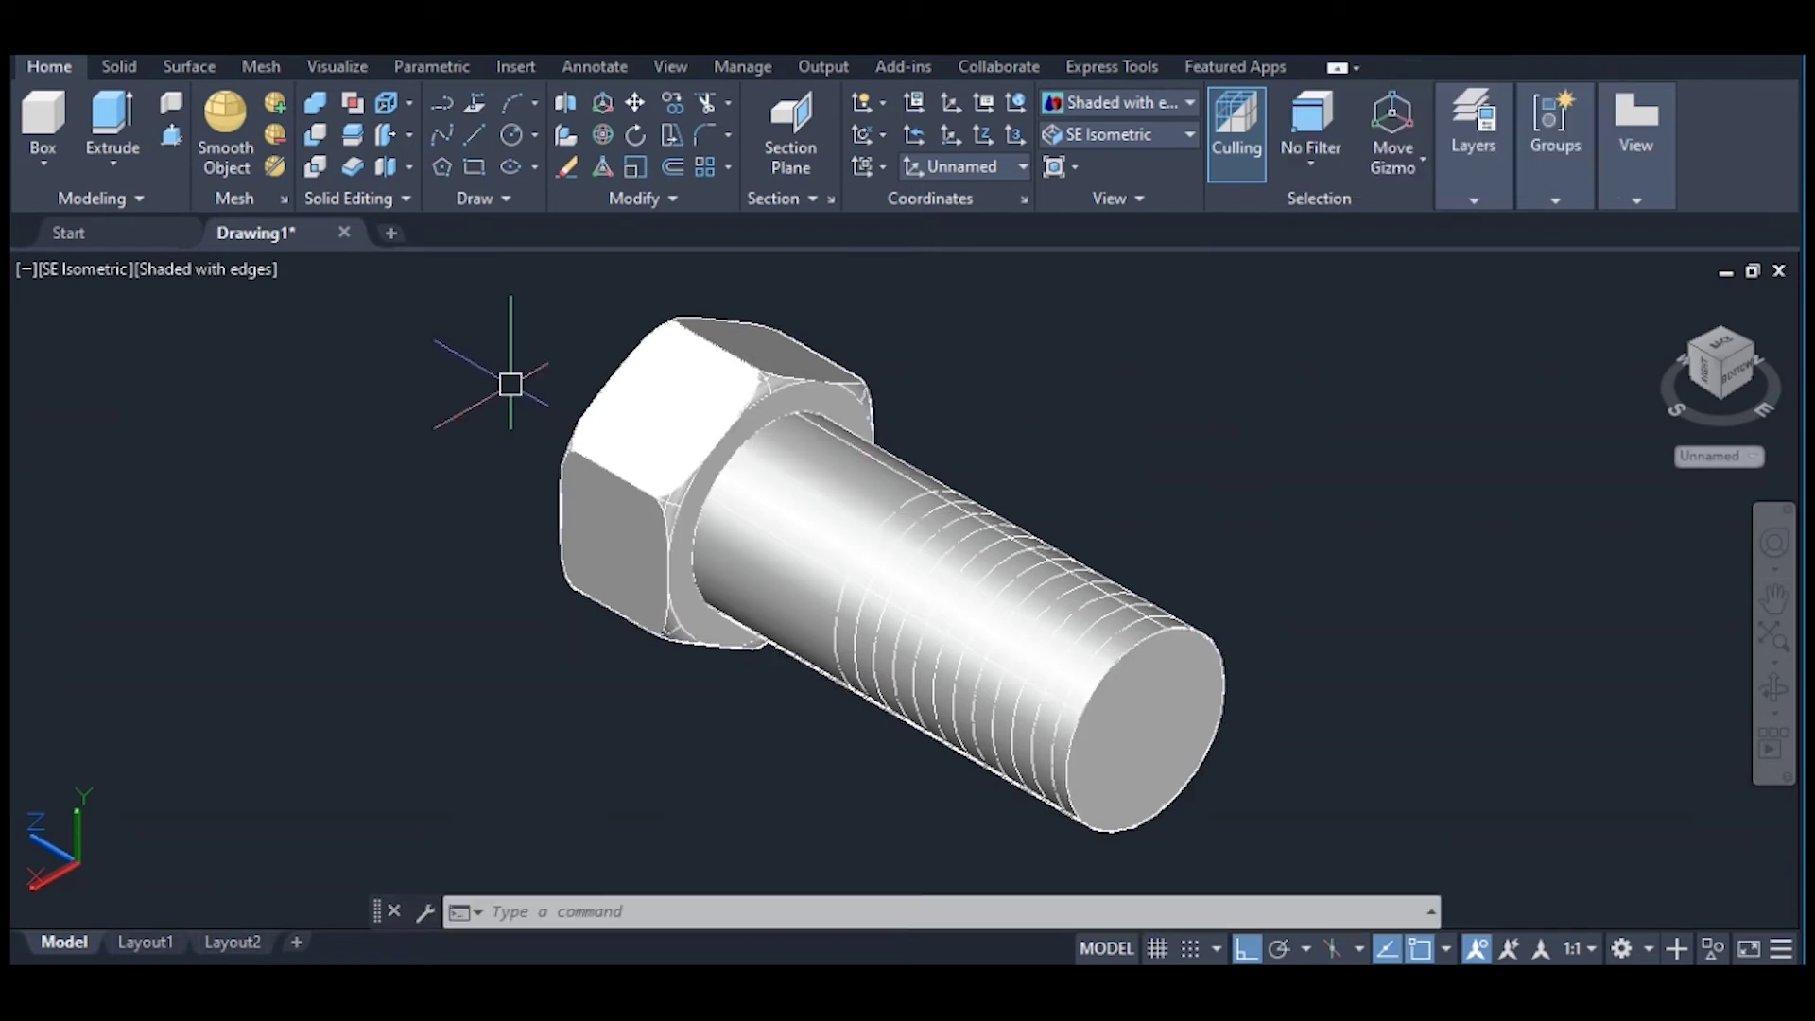
Step: Hide the bolt solid so that only the helix stays displayed
click(907, 568)
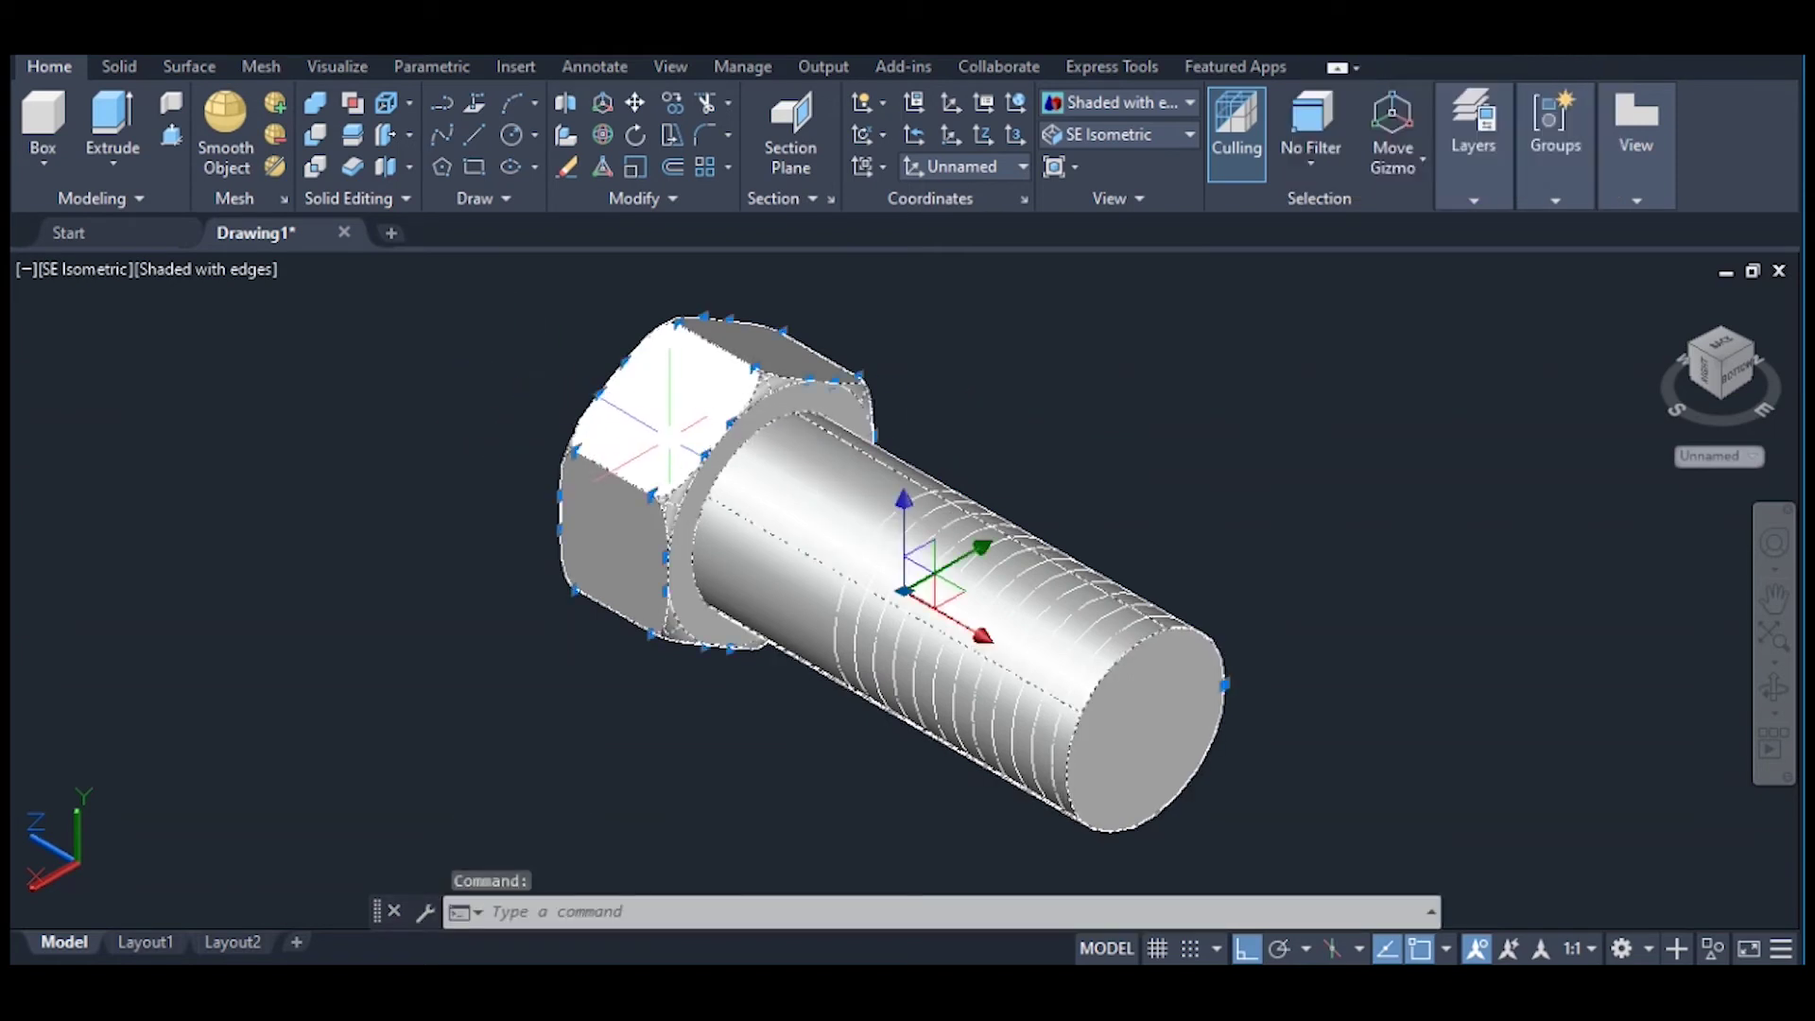
right_click(669, 341)
mouse_move(889, 468)
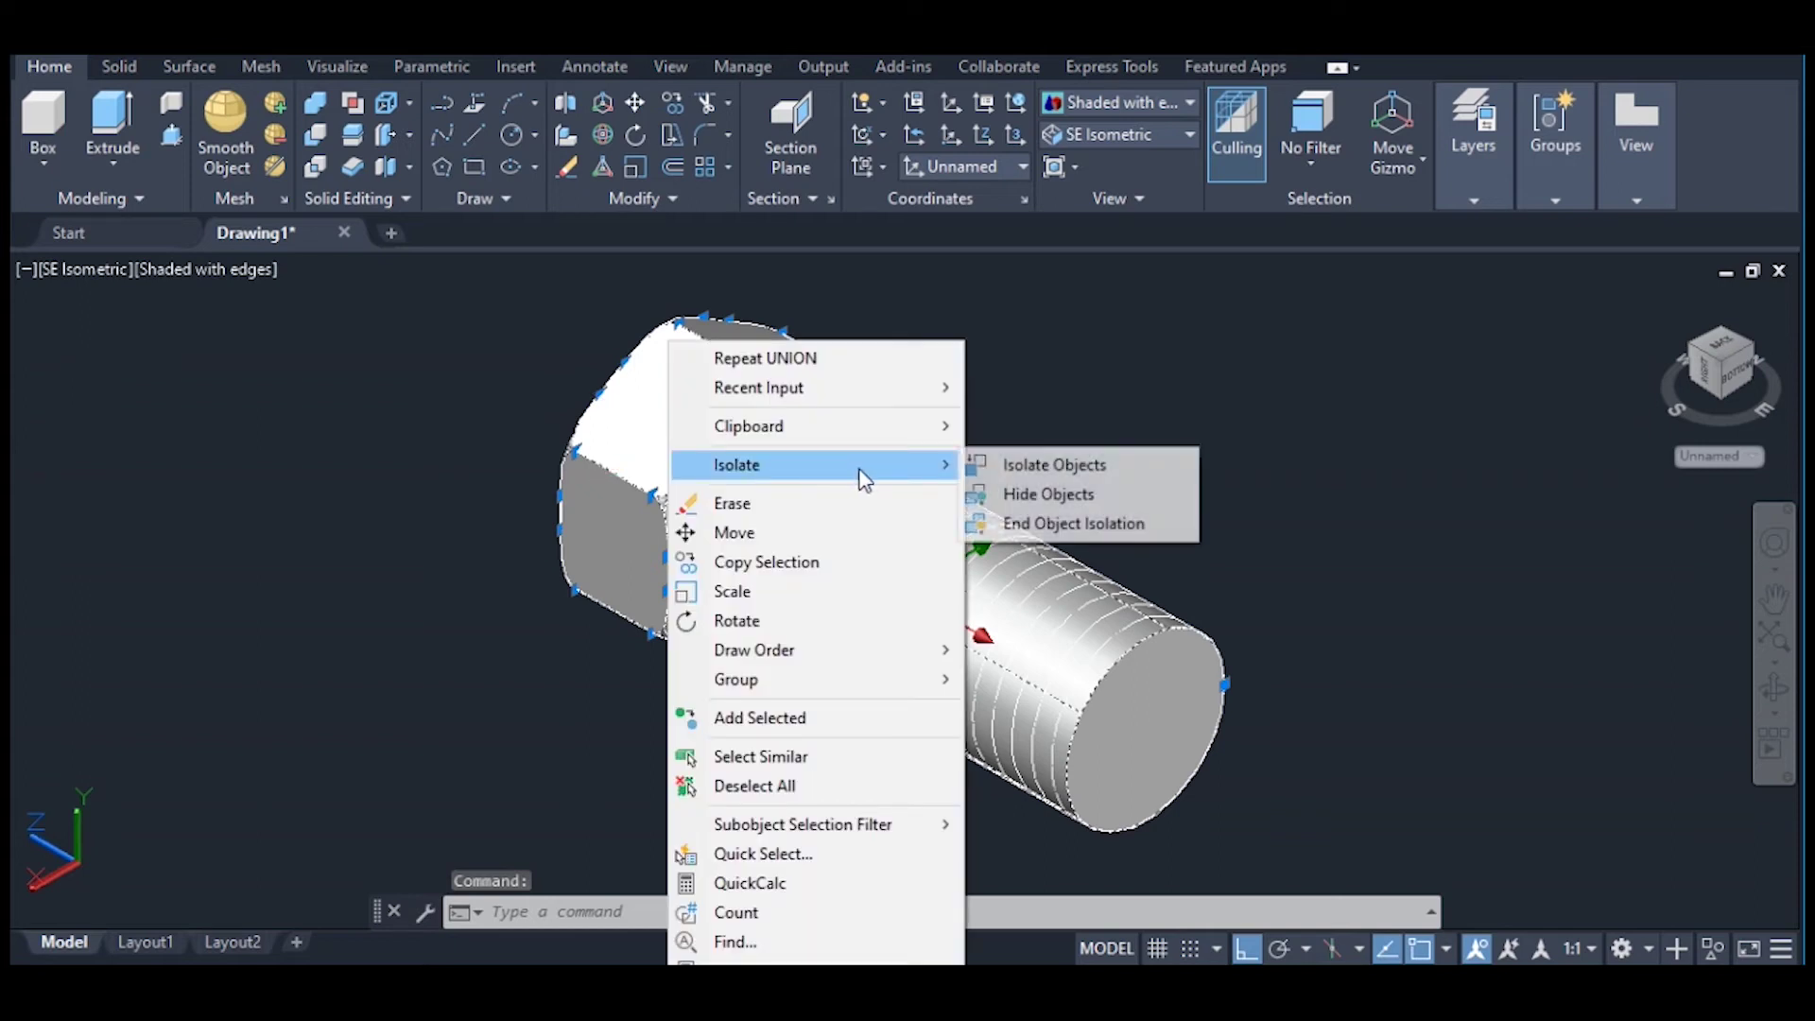
click(1048, 494)
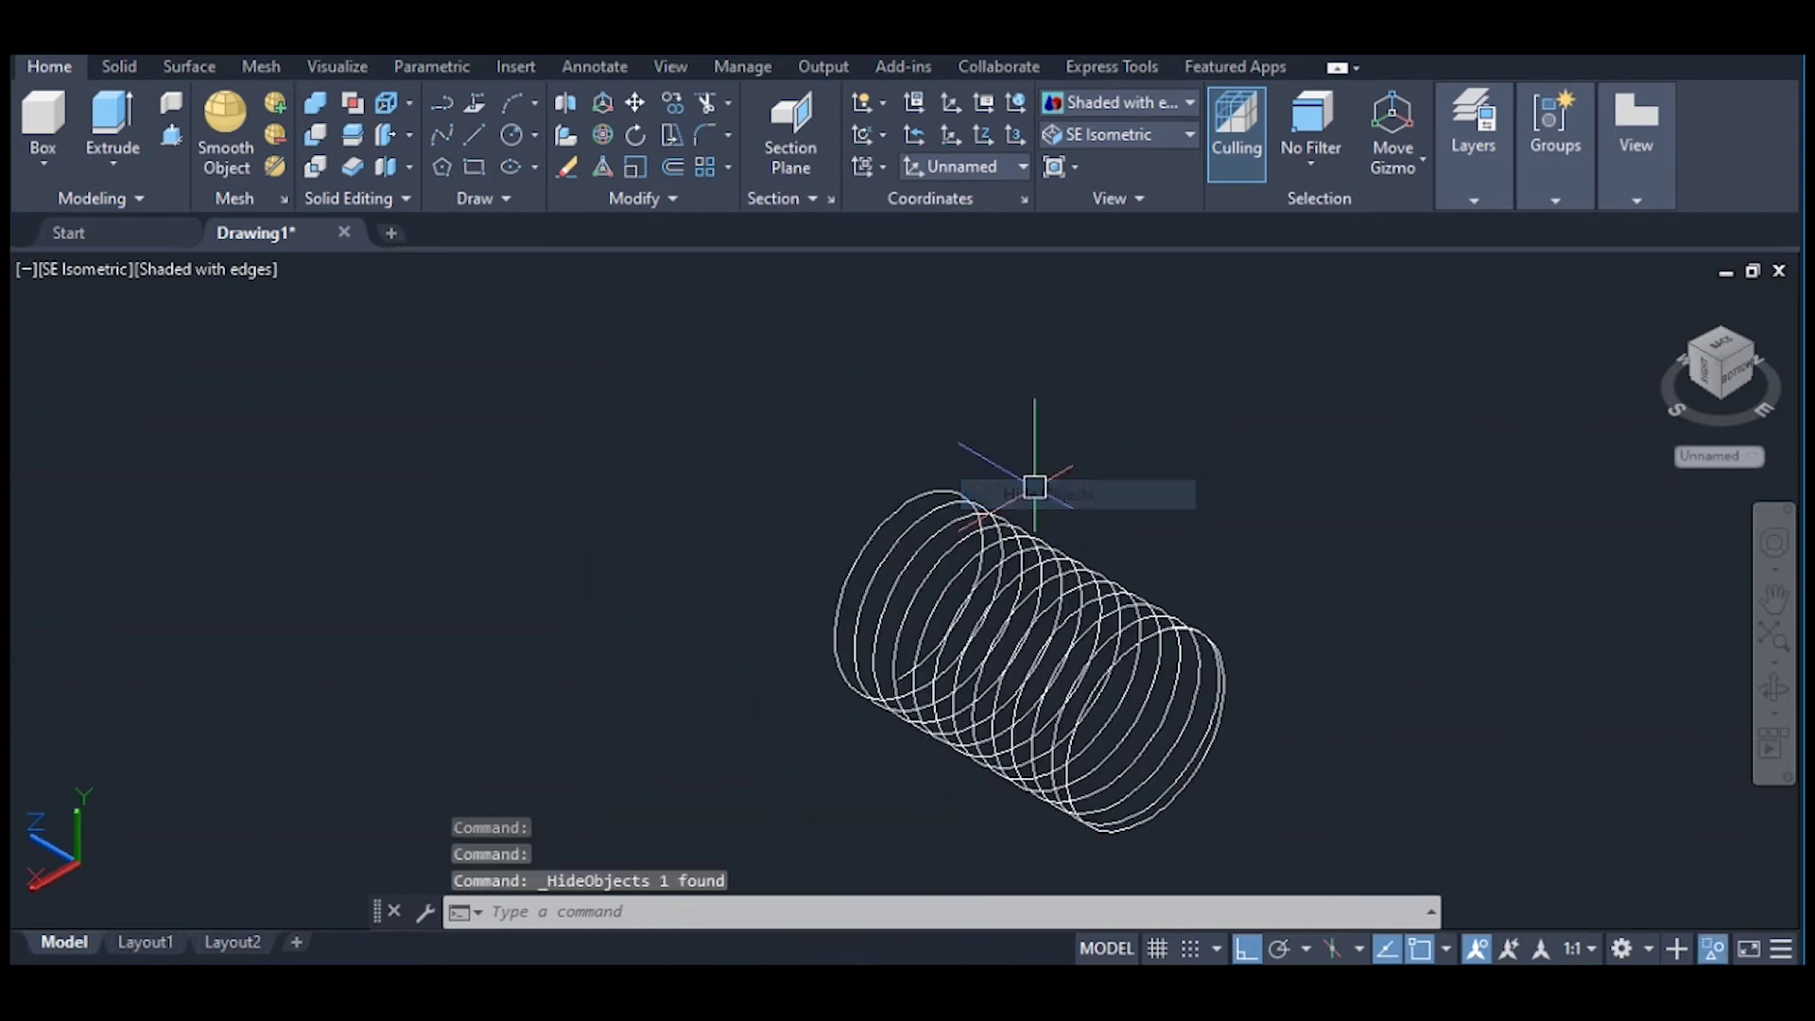
Step: In the Front view, draw a circle of diameter 2 in the empty space beside the helix
click(1113, 136)
click(1113, 129)
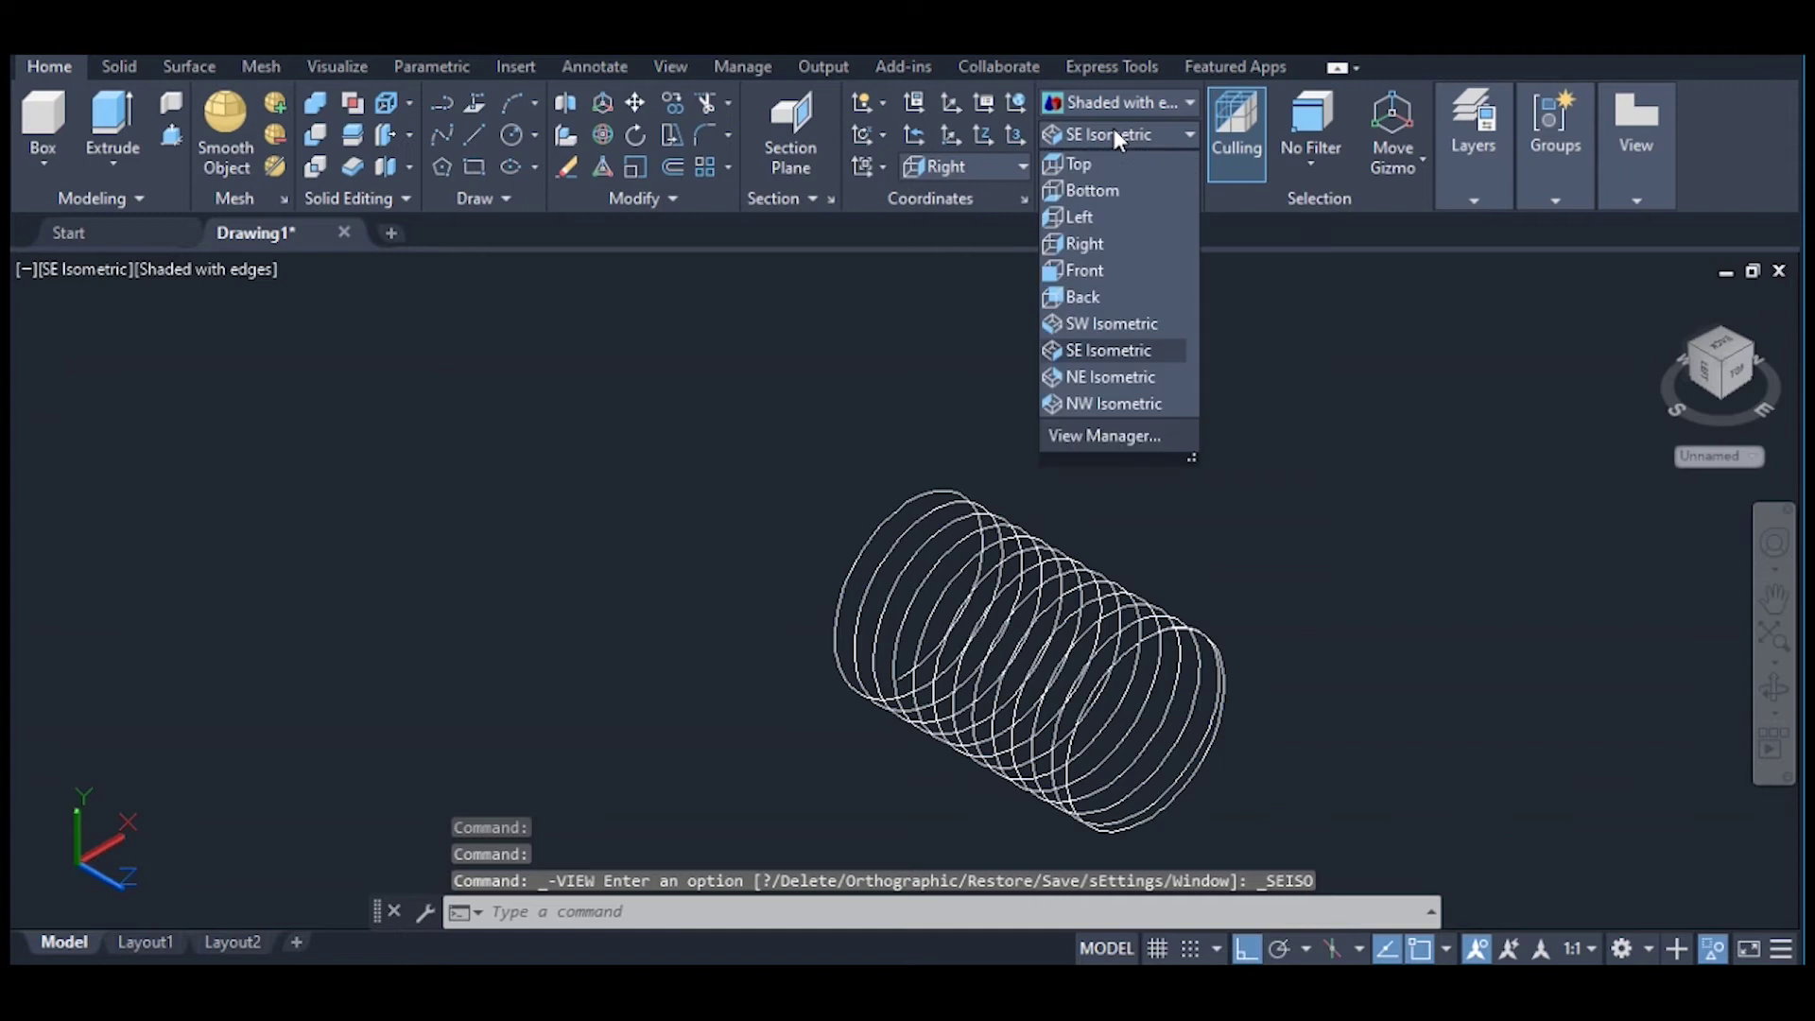
click(1085, 271)
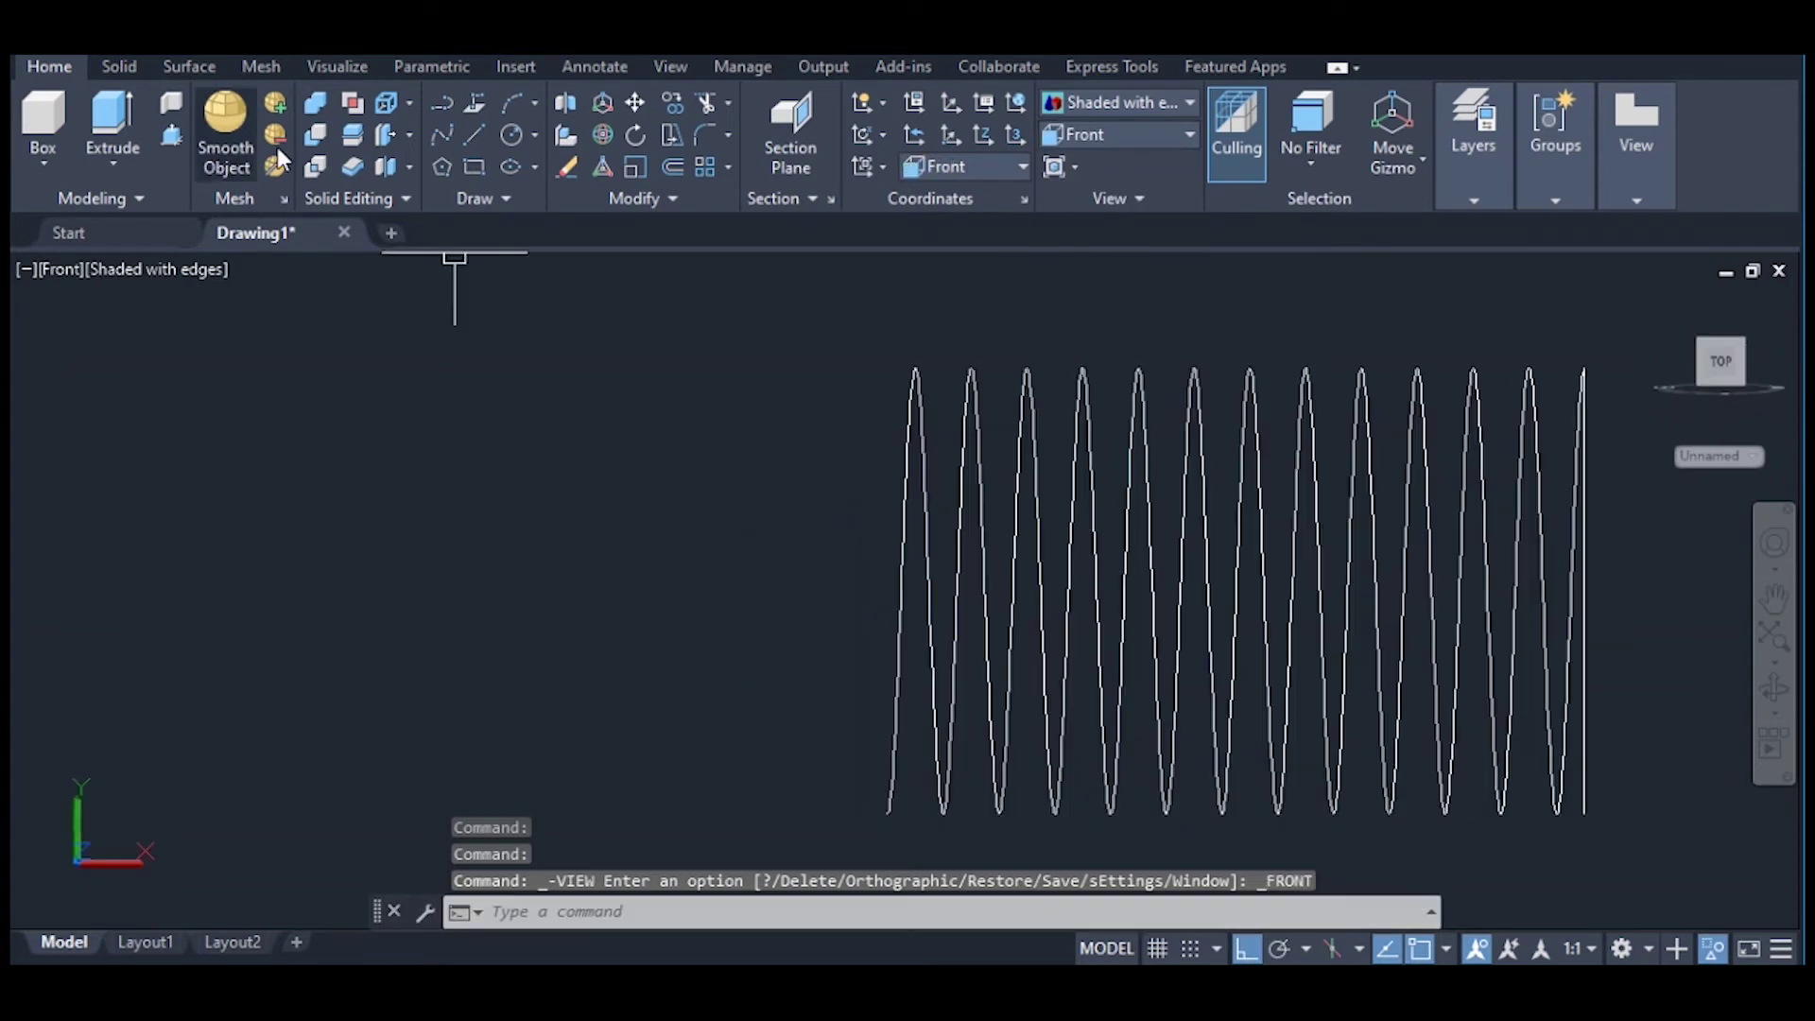
click(508, 136)
click(654, 635)
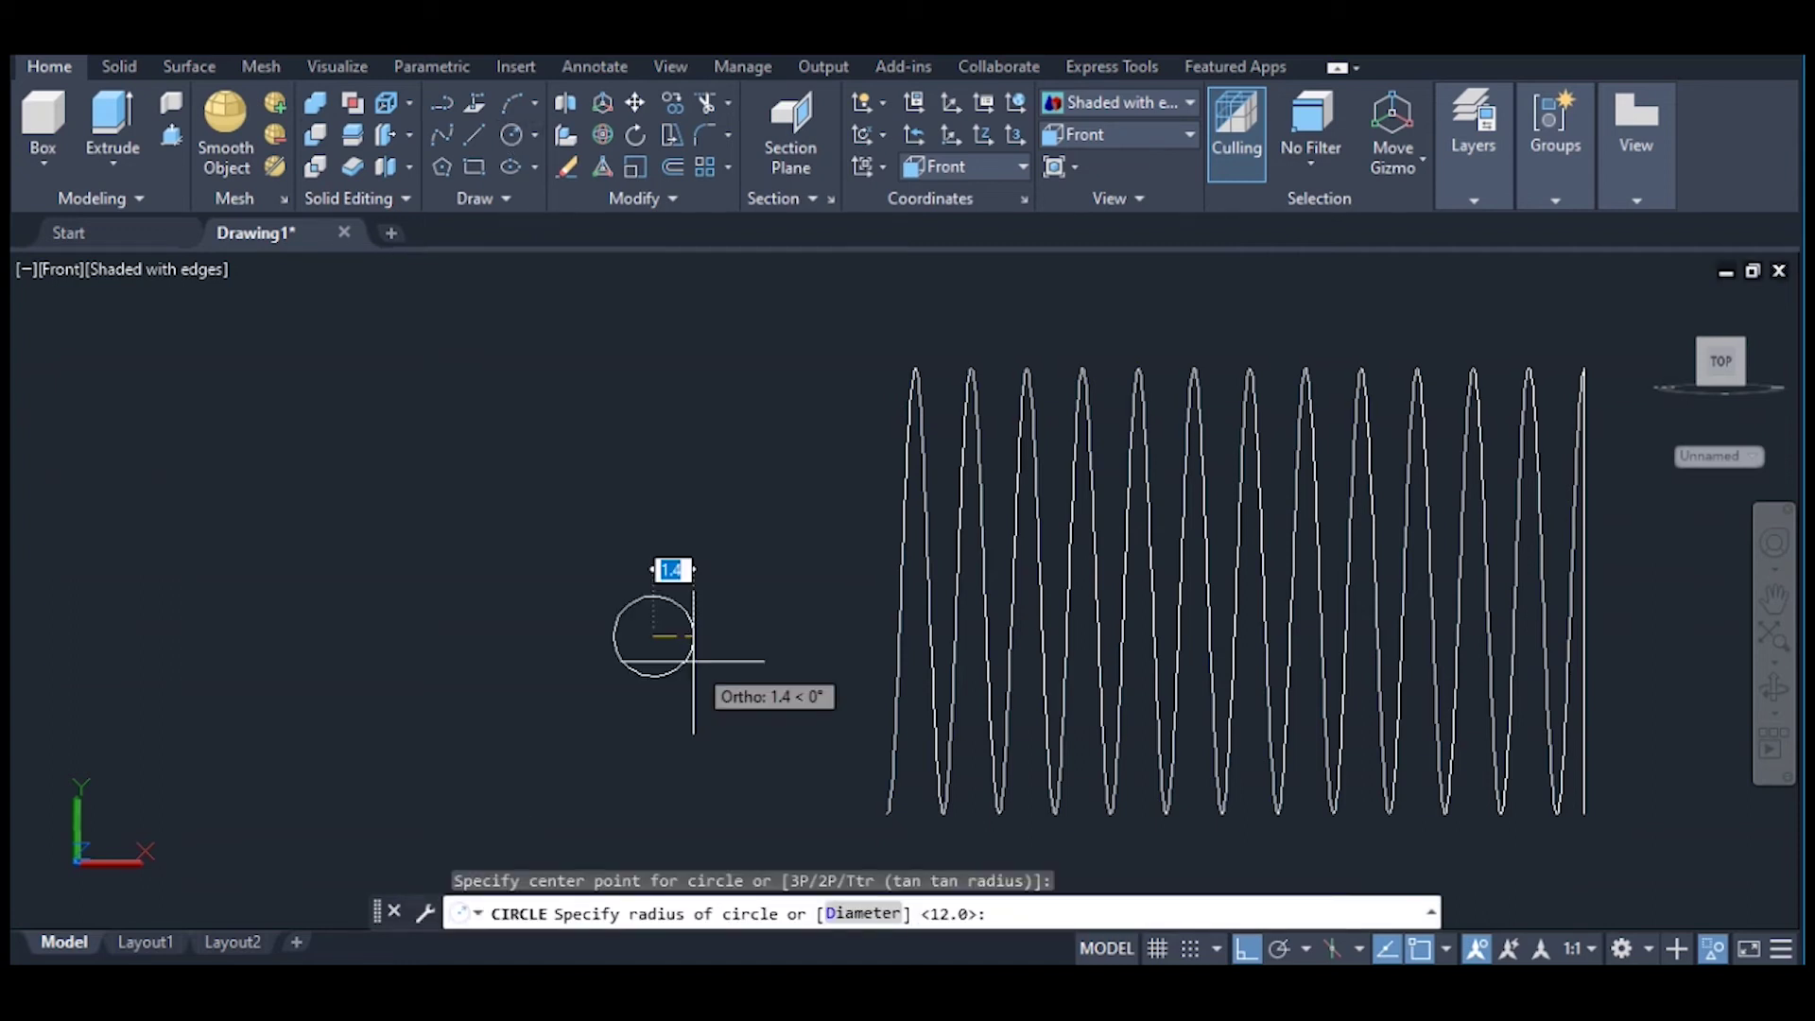
text(d)
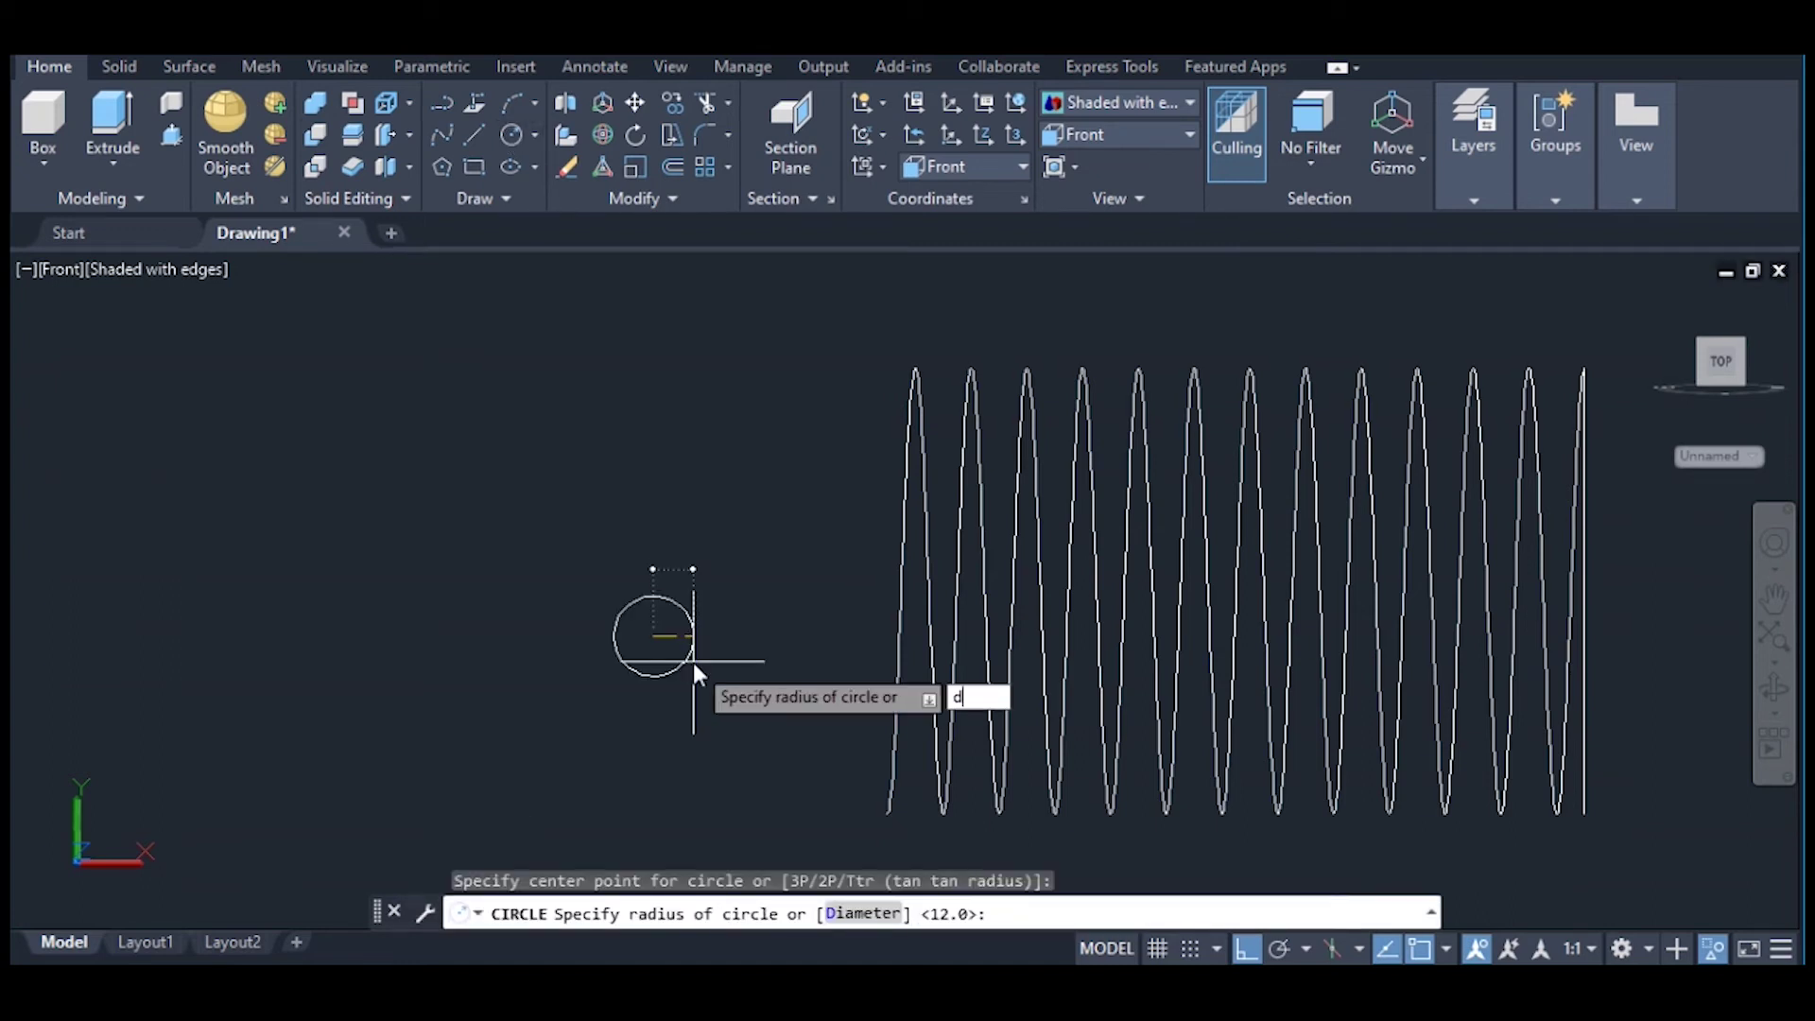
key(Return)
text(2)
key(Return)
scroll(641, 629, up, 3)
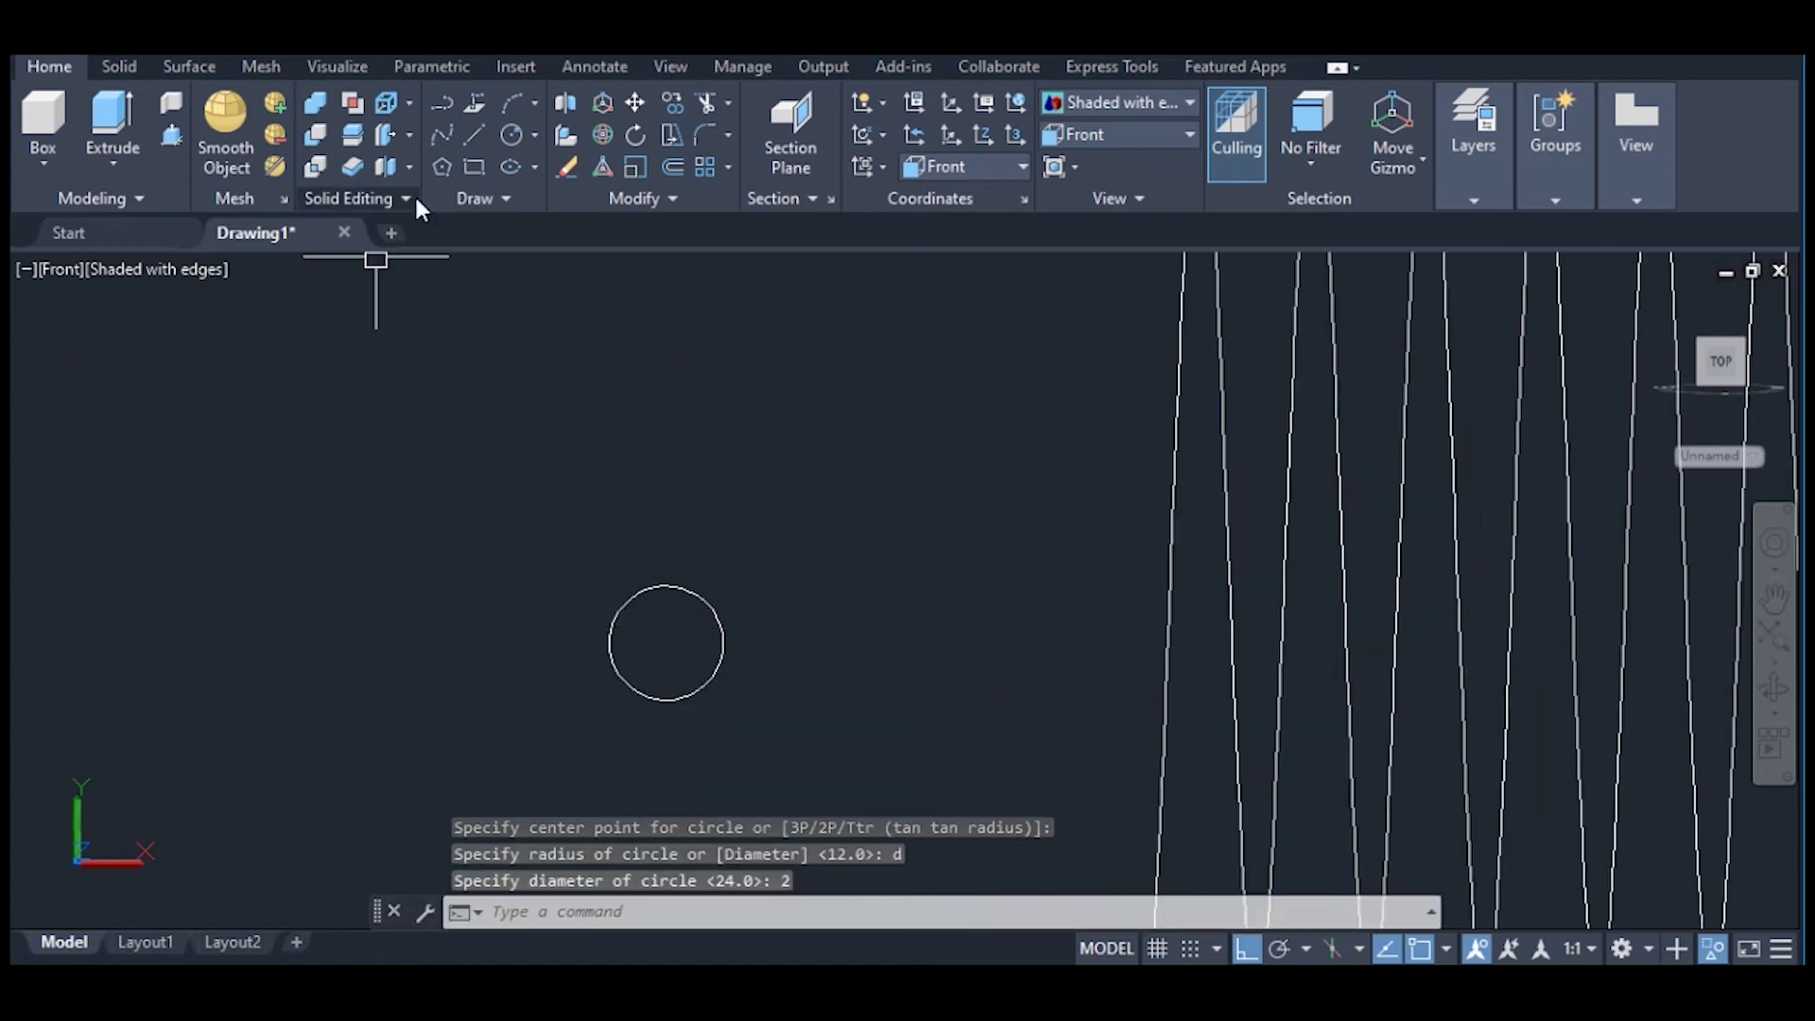
Step: Draw a horizontal diameter line across the circle, from its left quadrant to its right quadrant
click(472, 132)
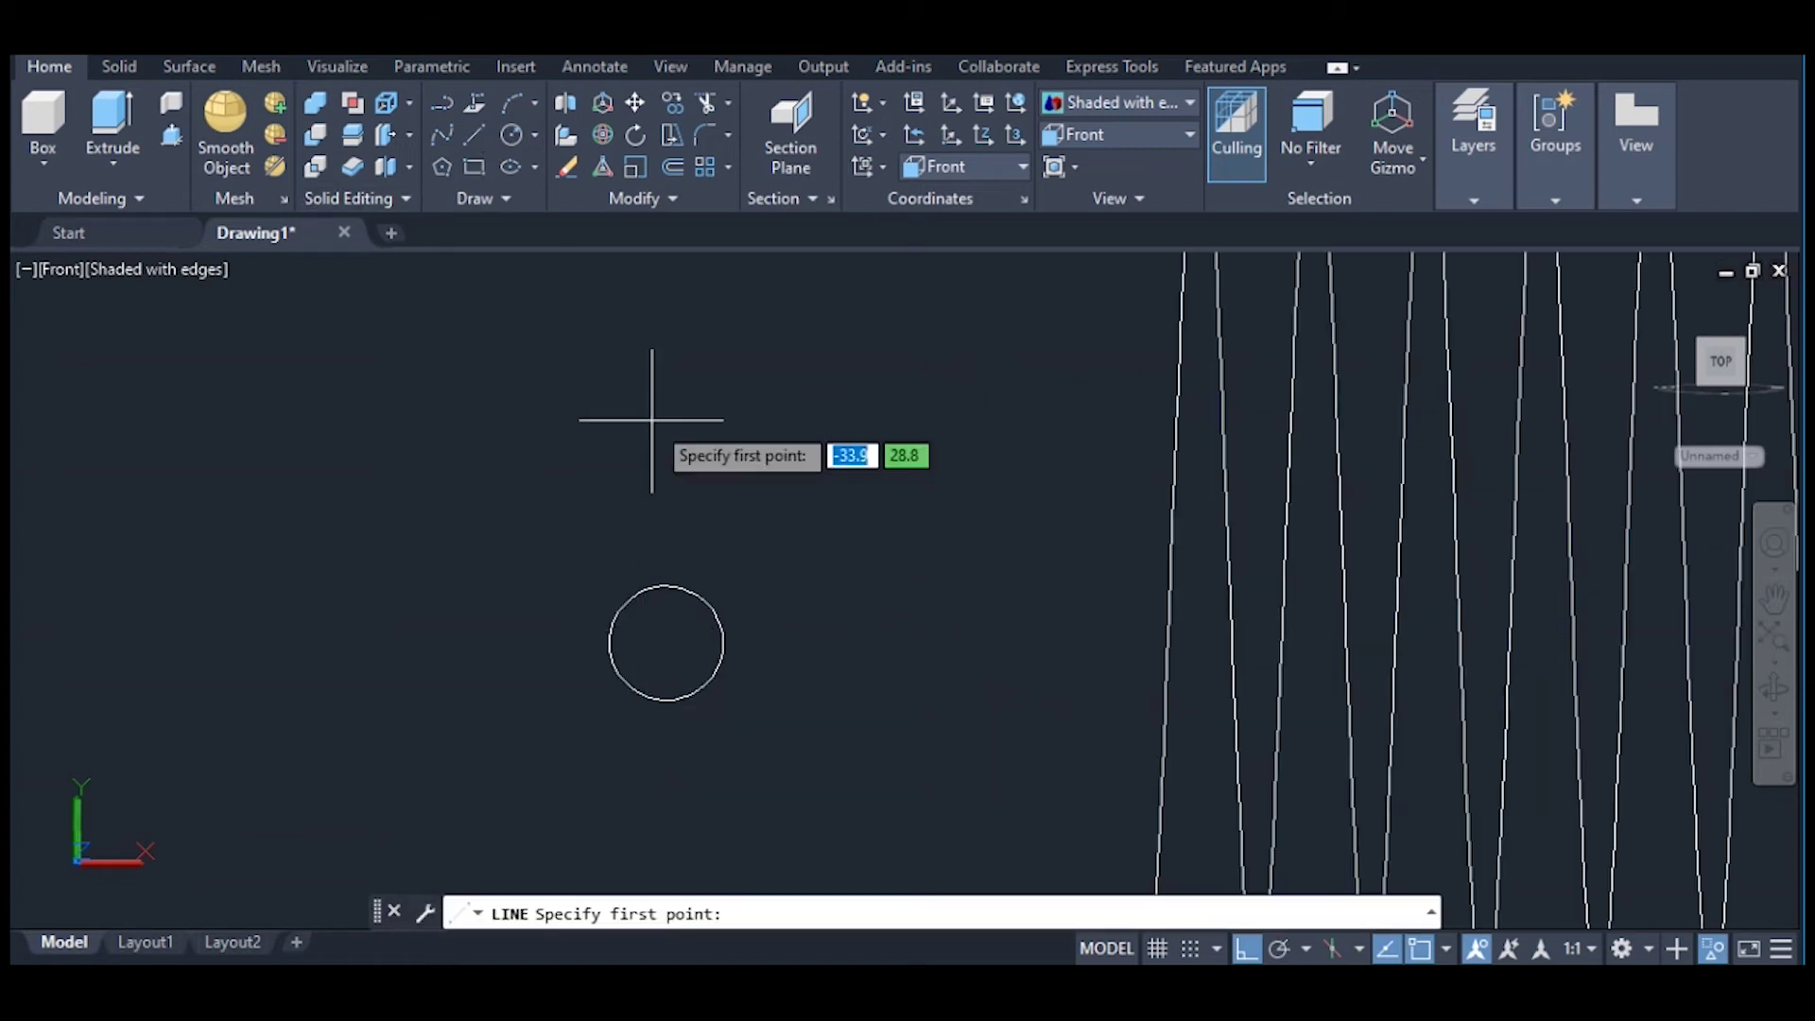
click(609, 643)
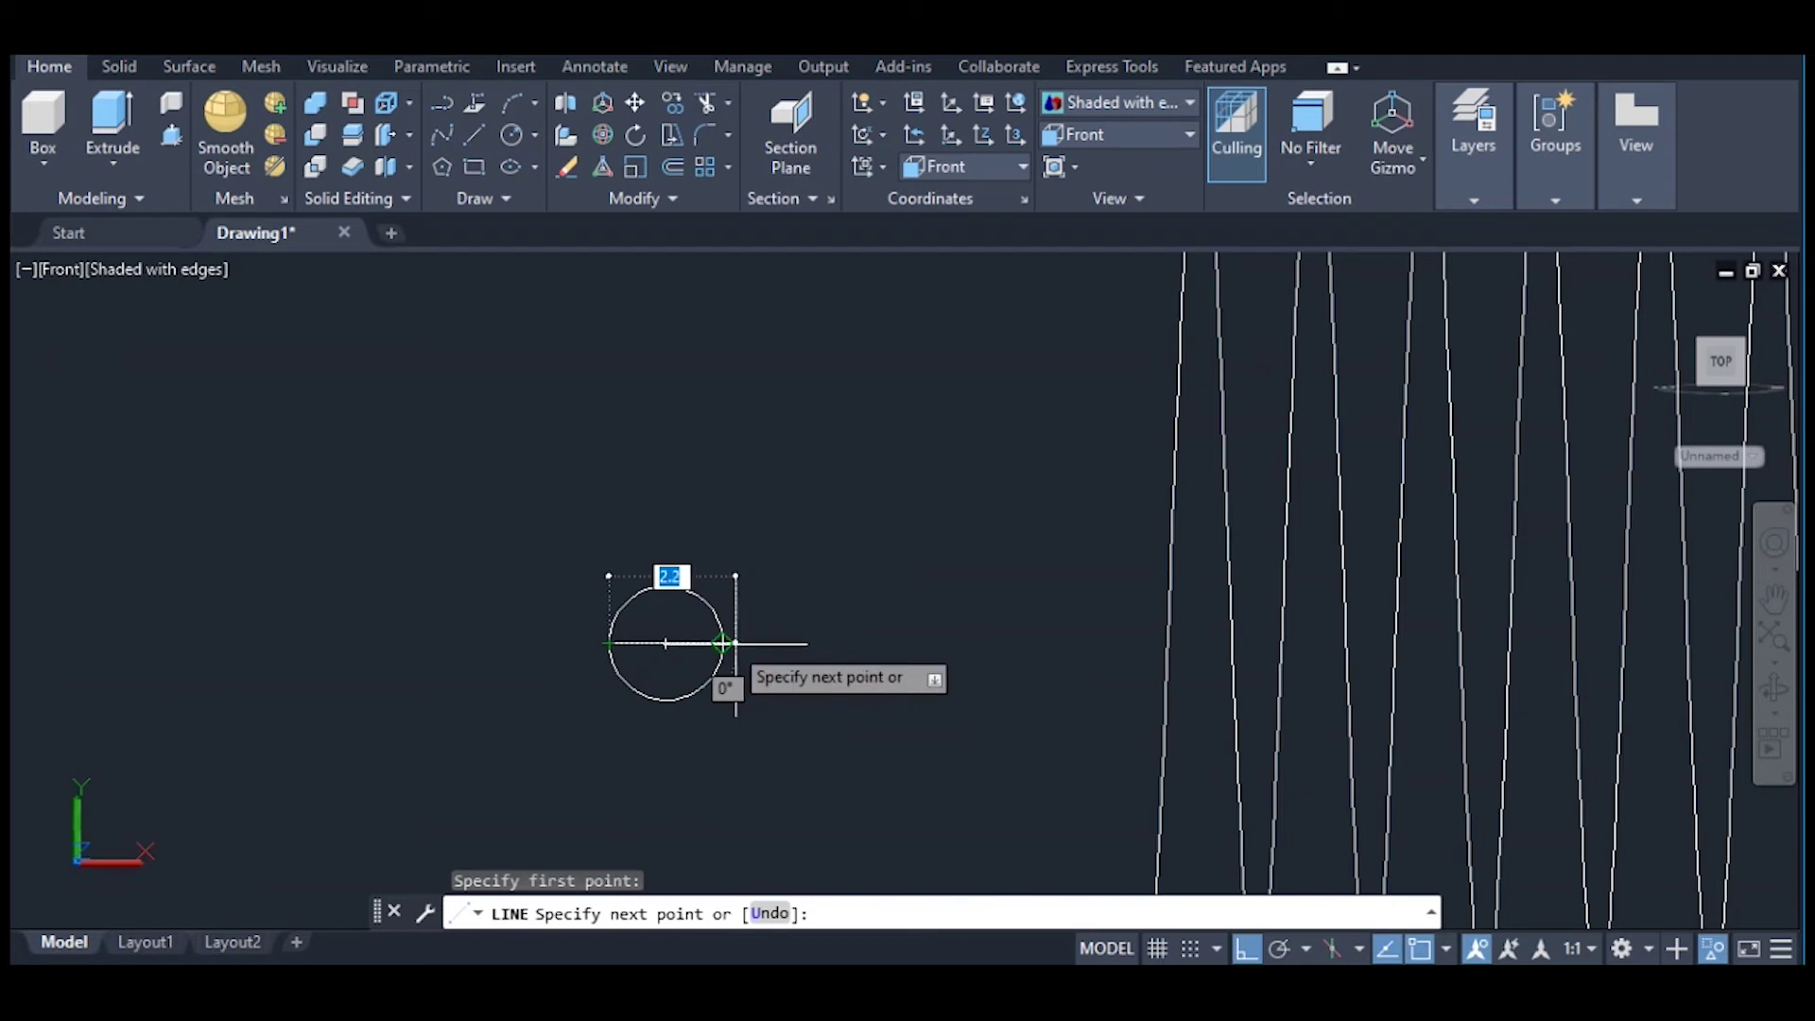
right_click(723, 642)
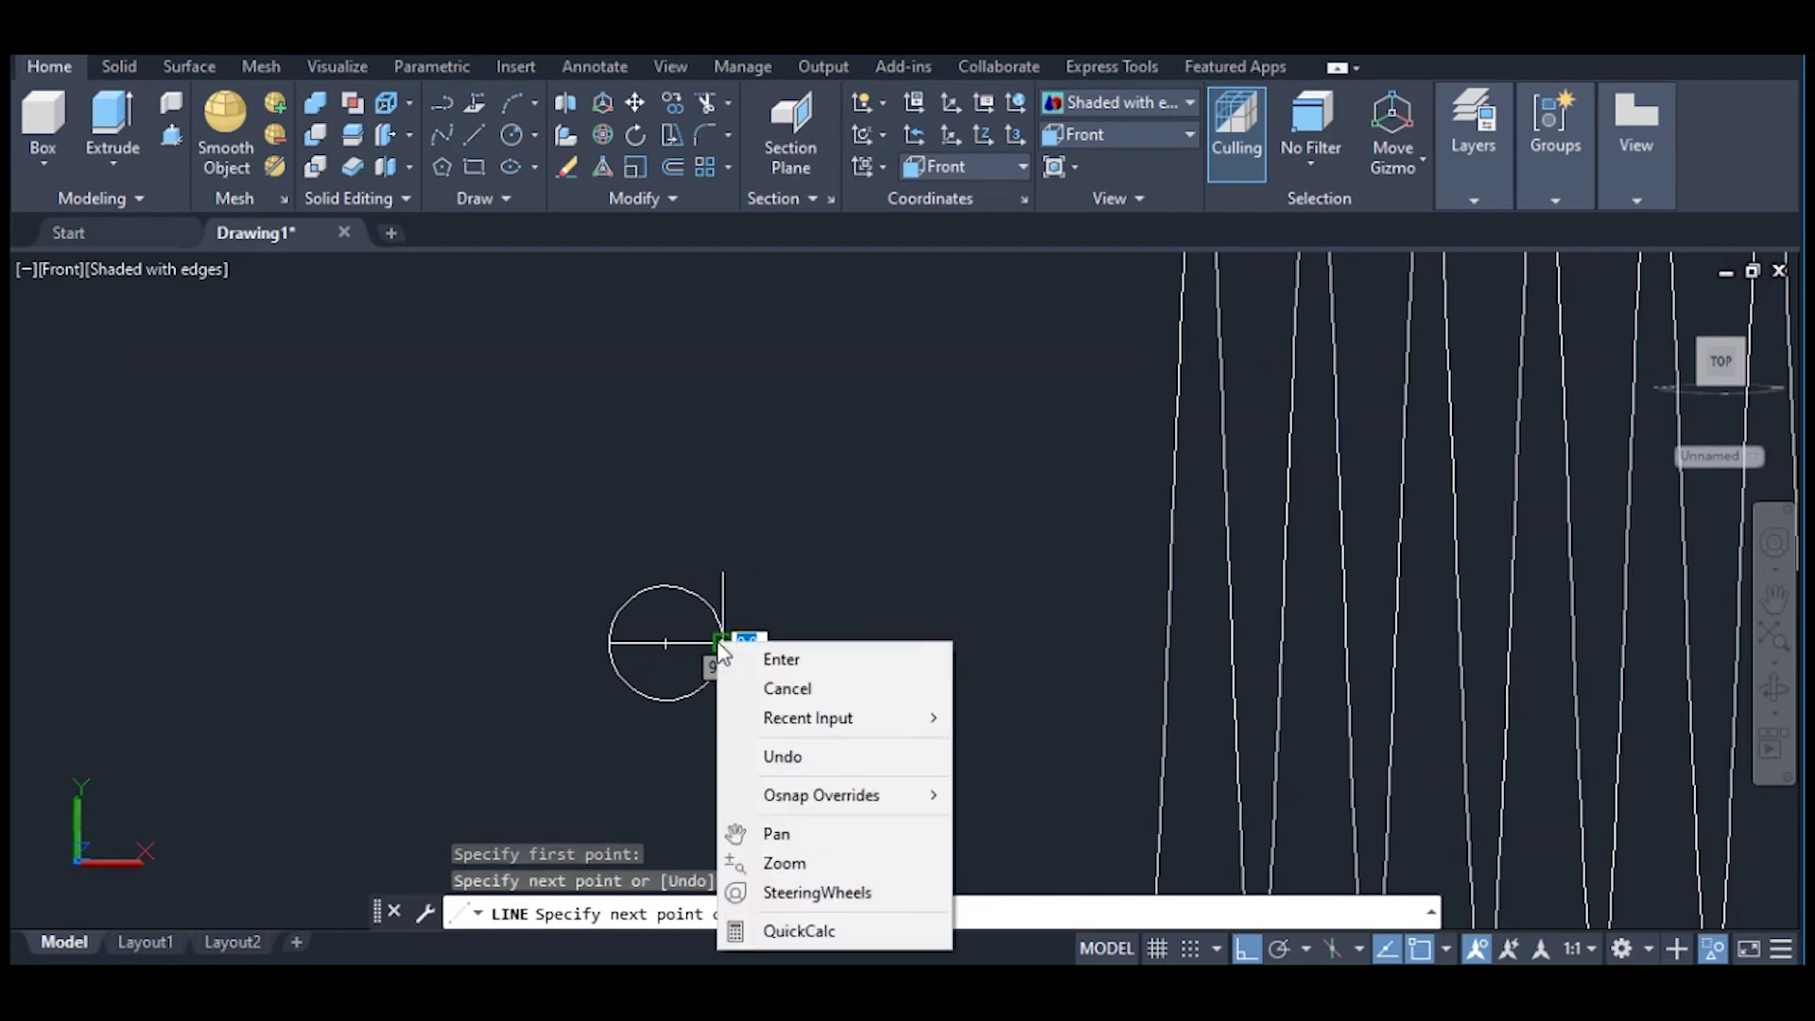
click(777, 656)
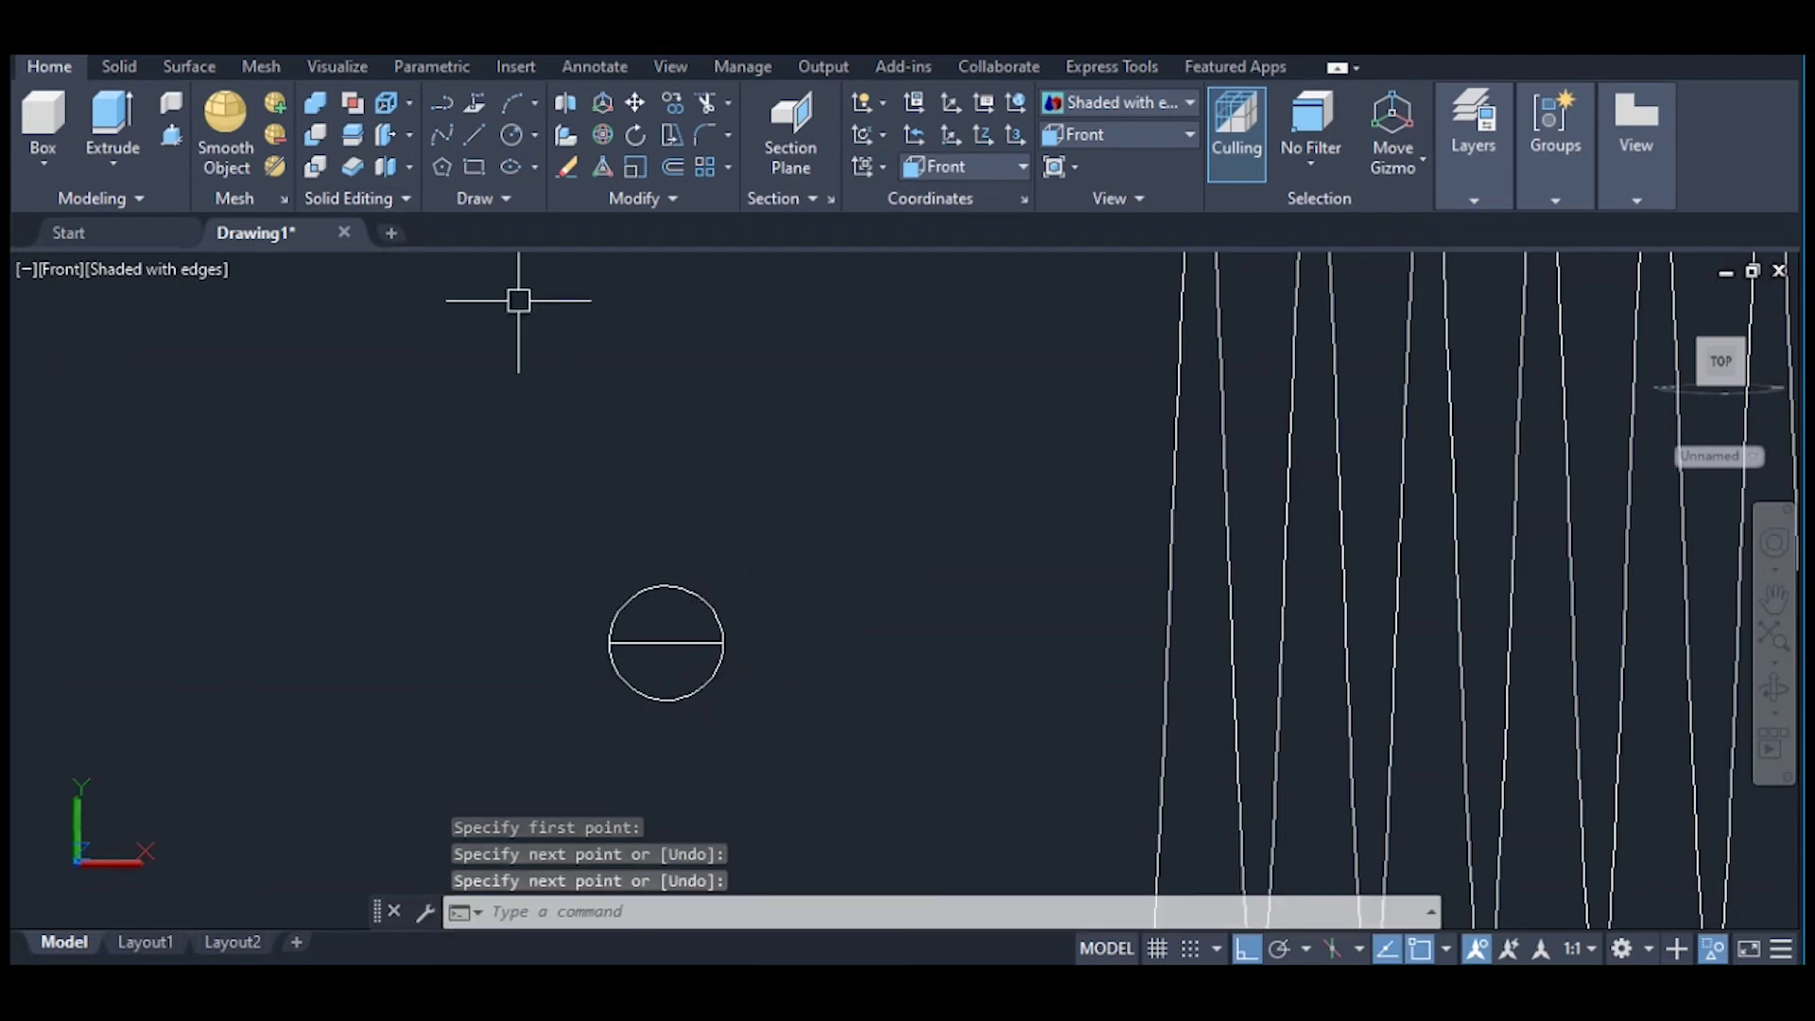
Step: Offset the circle's horizontal diameter line by 1.3 to below the circle
text(OFFSET)
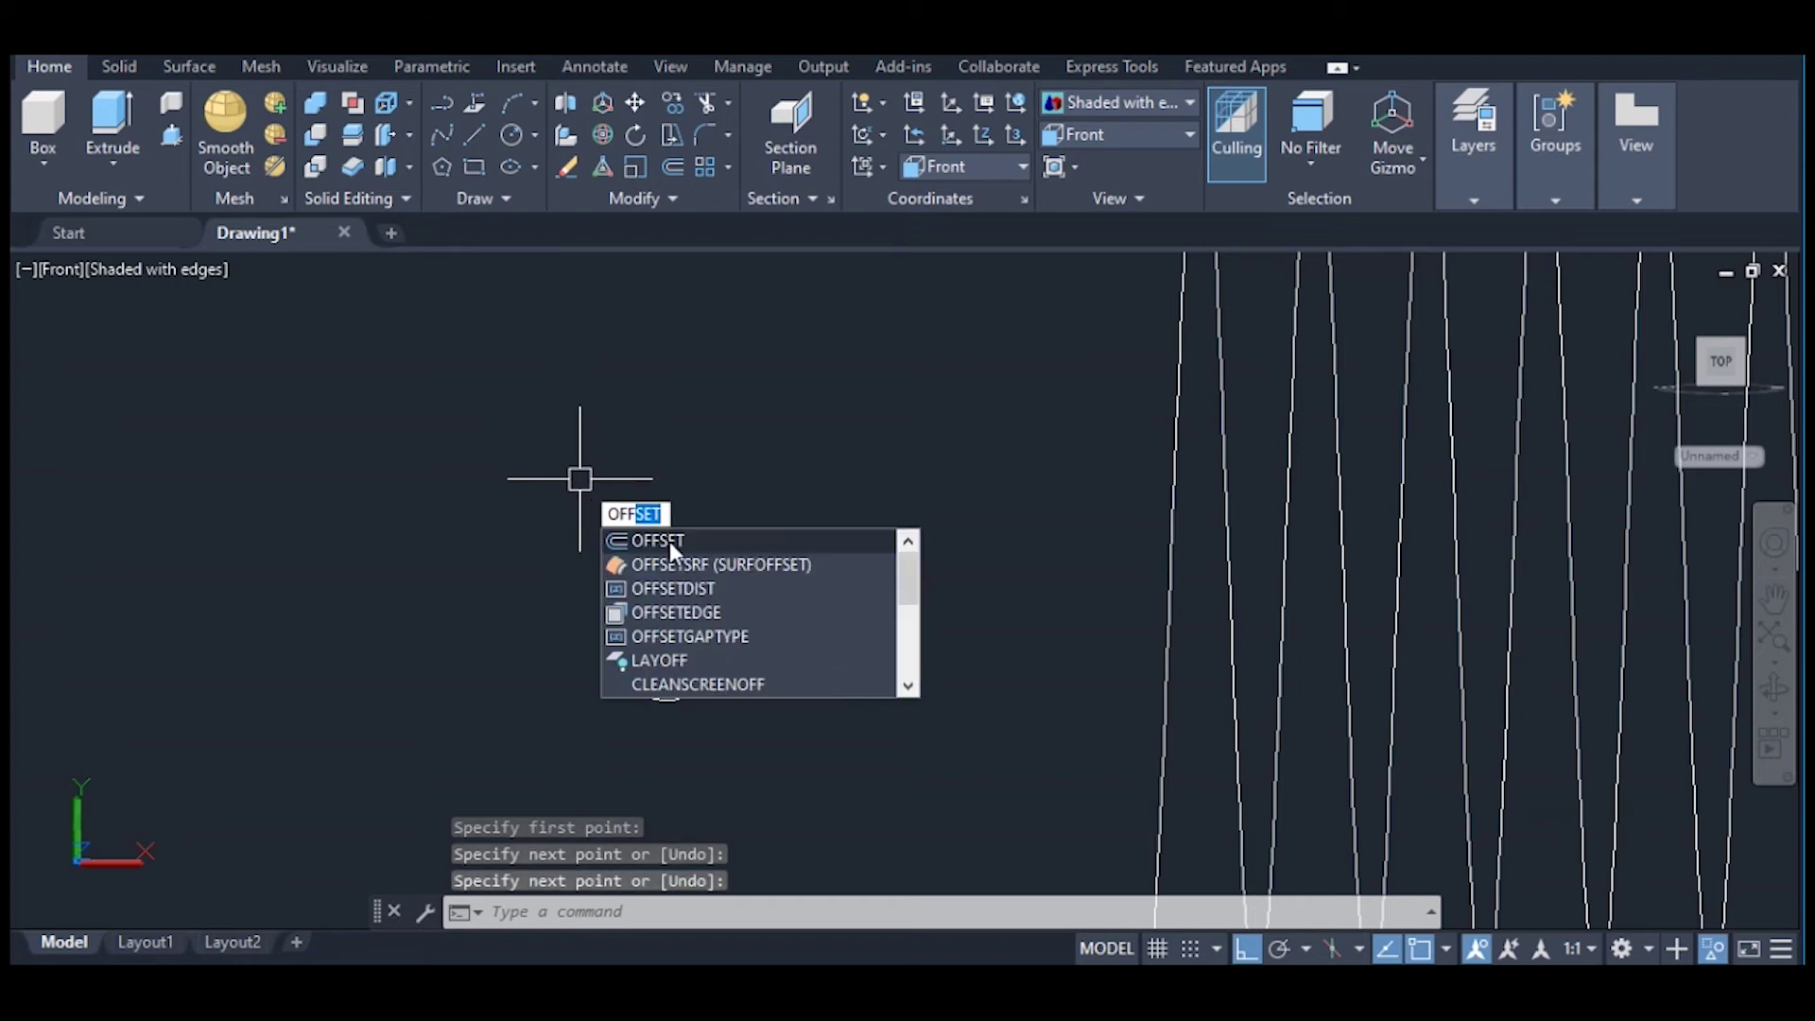
click(667, 541)
text(1.3)
key(Return)
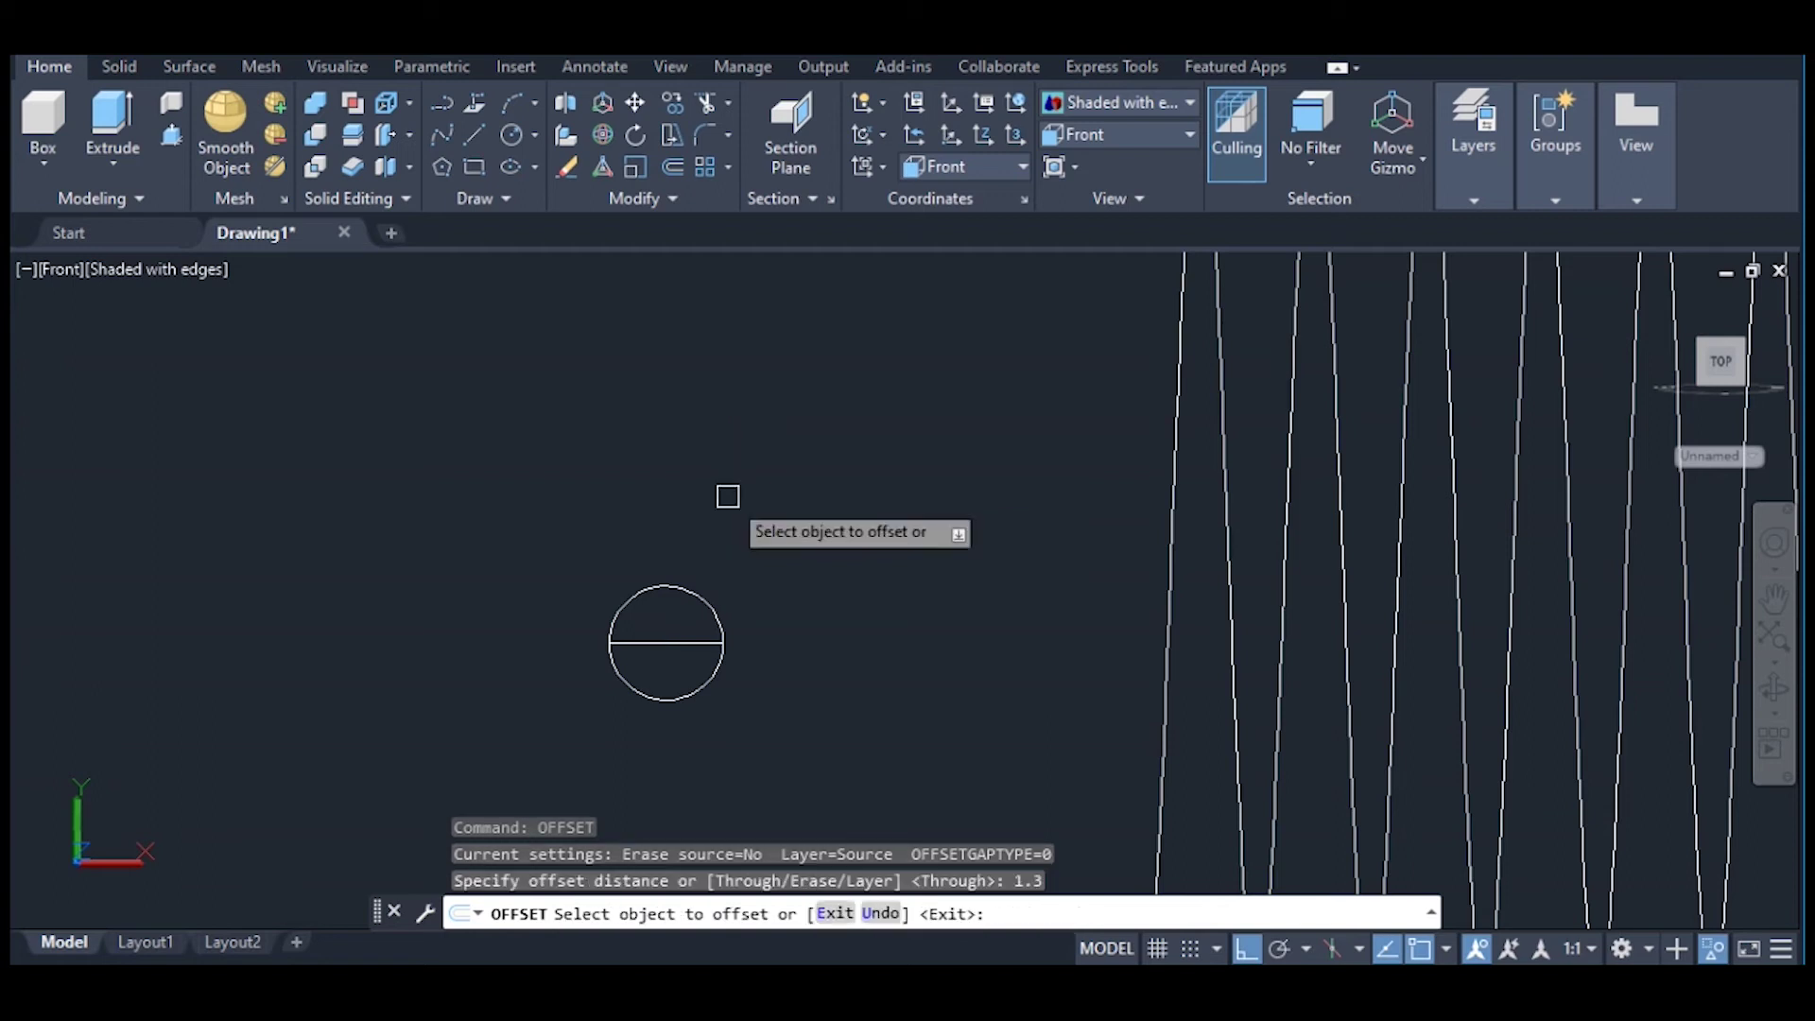
click(649, 644)
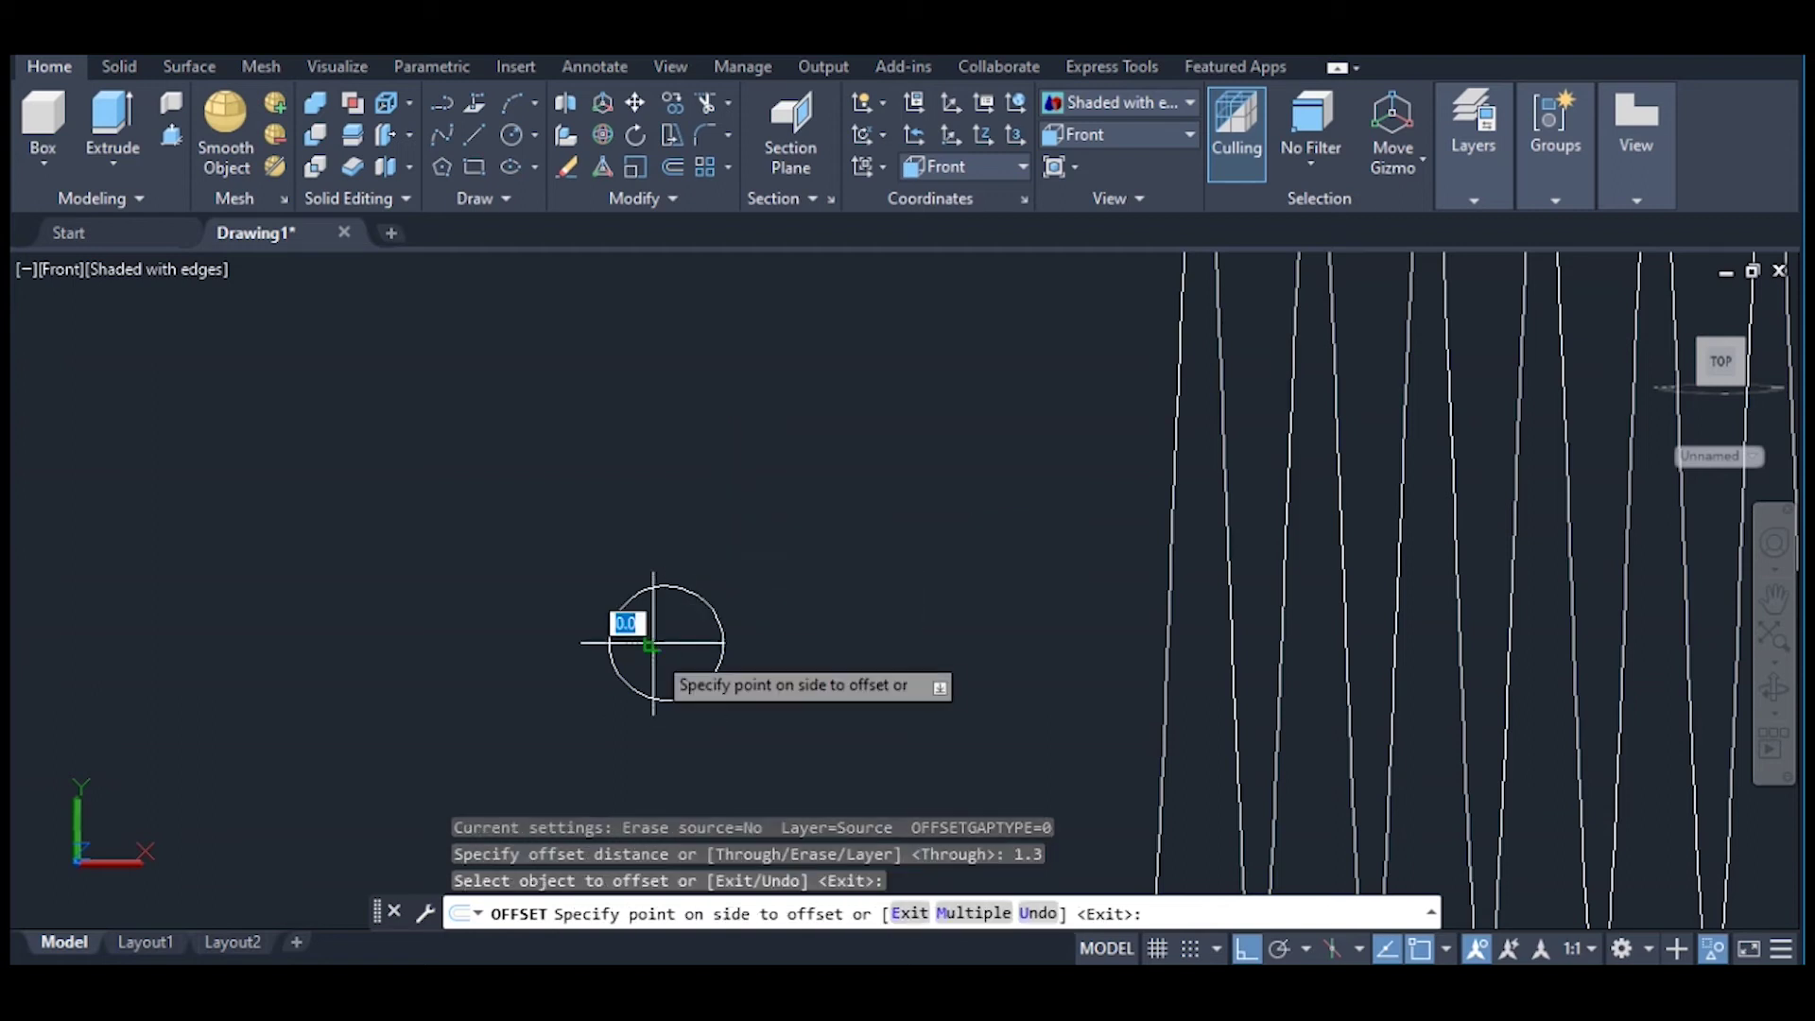
click(614, 746)
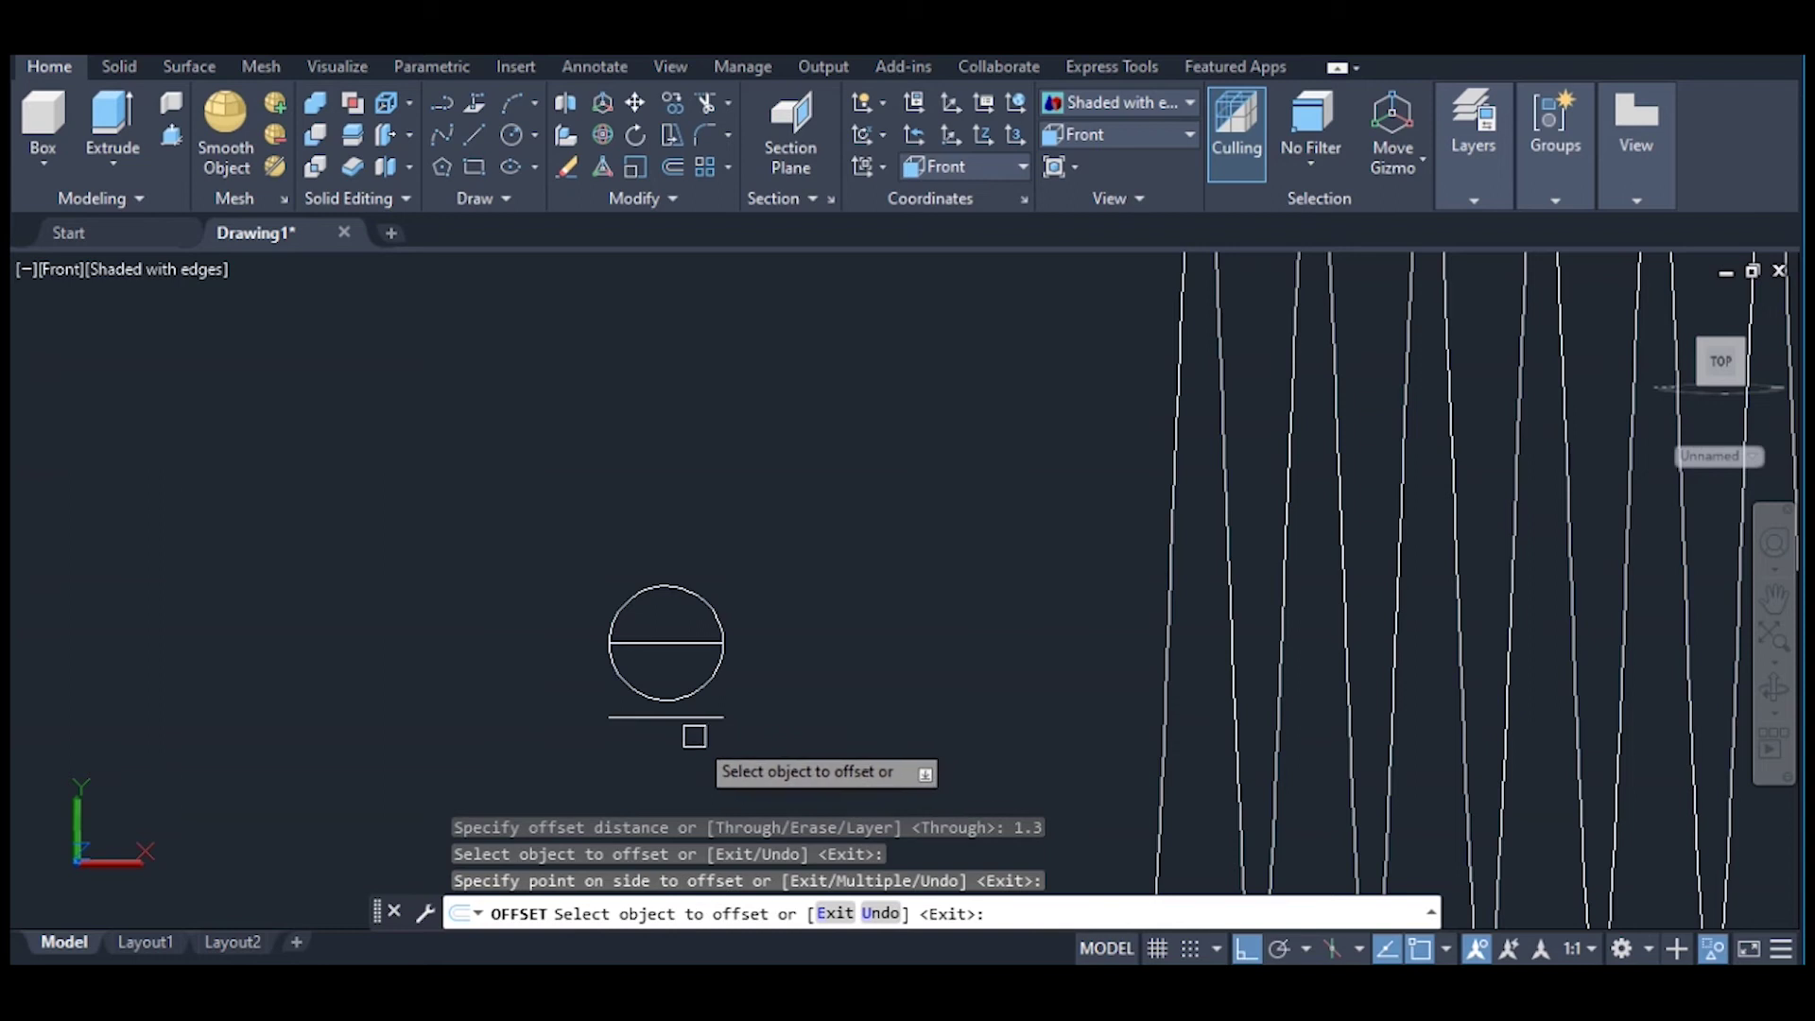
key(Escape)
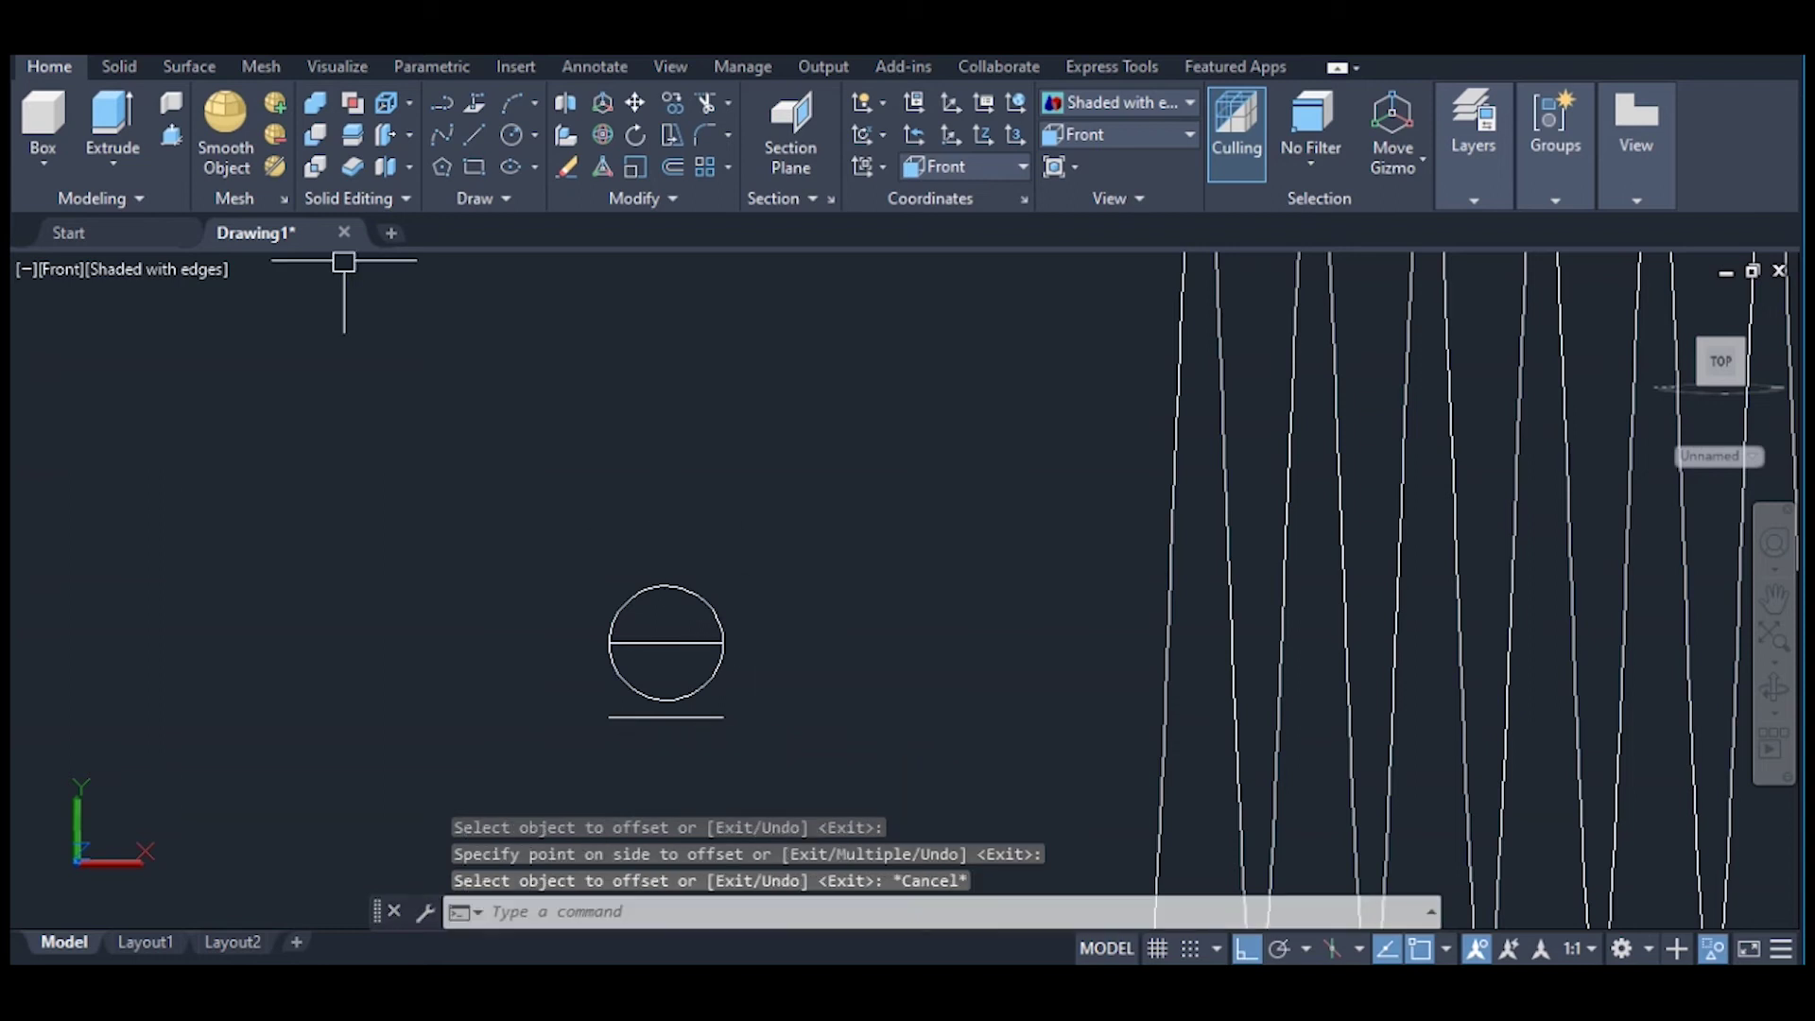
Step: Draw a vertical line from the circle's center down to the midpoint of the offset line
click(468, 137)
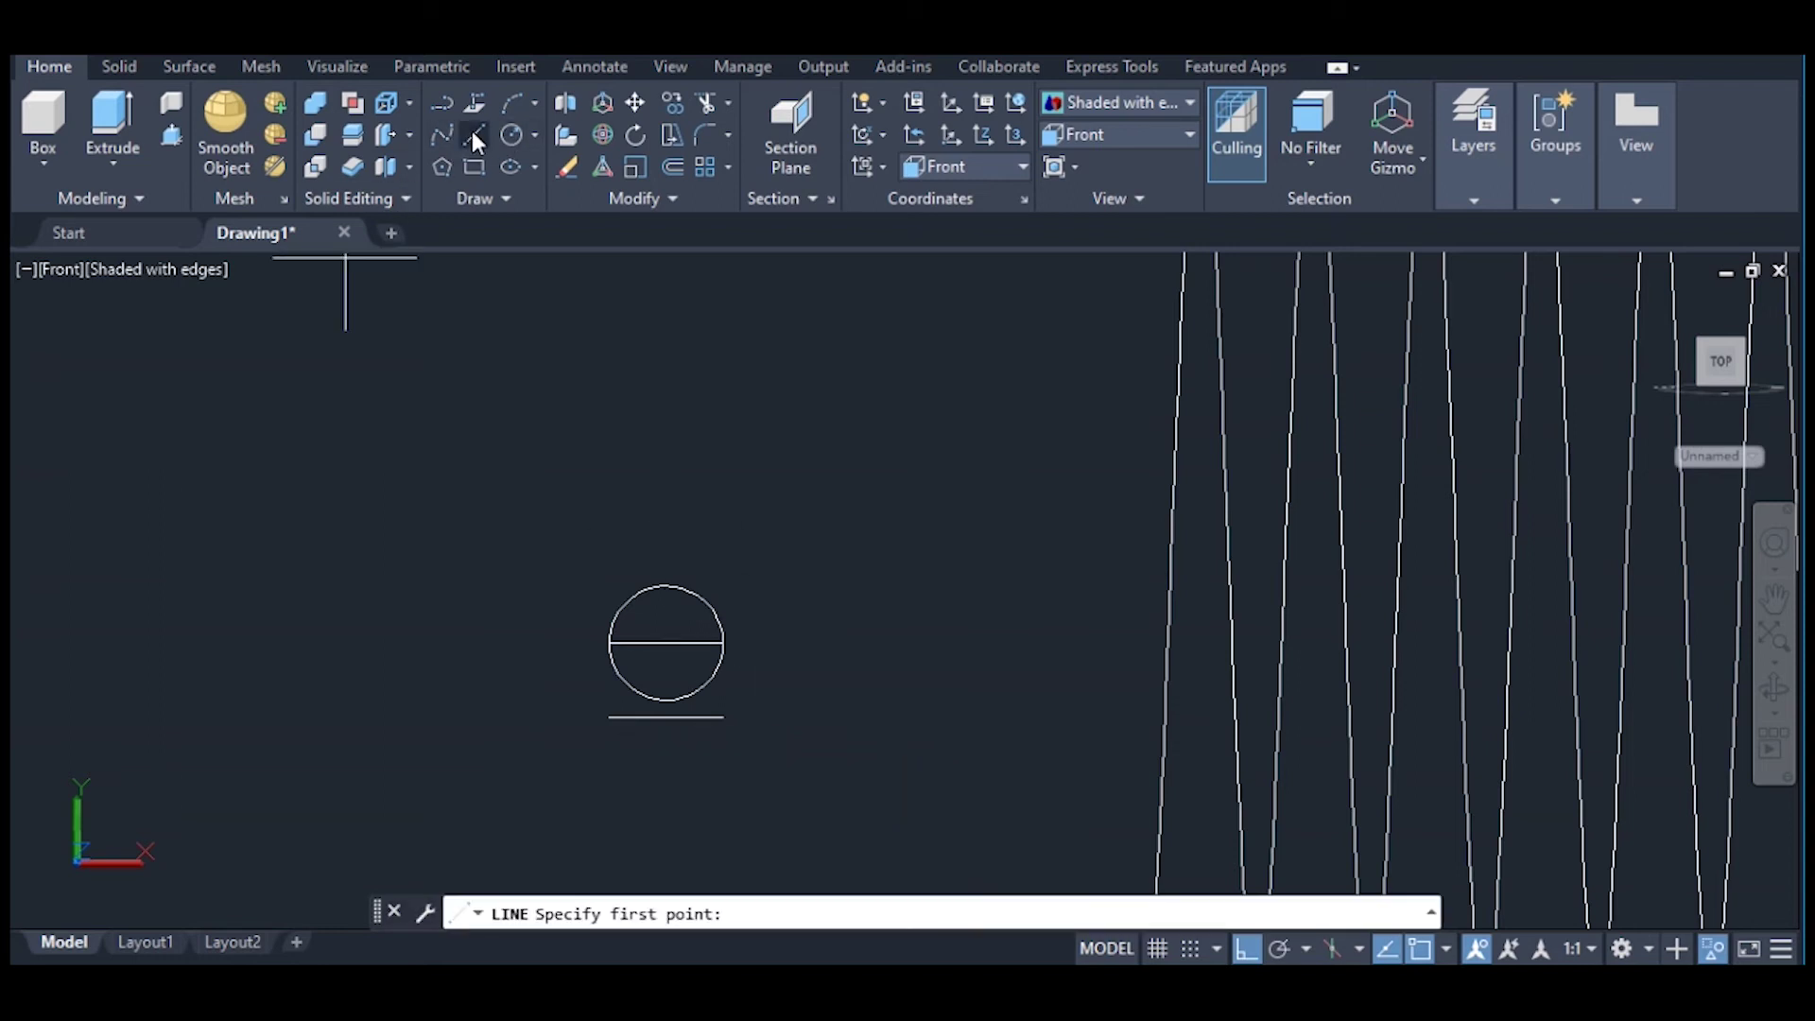
click(665, 642)
click(666, 716)
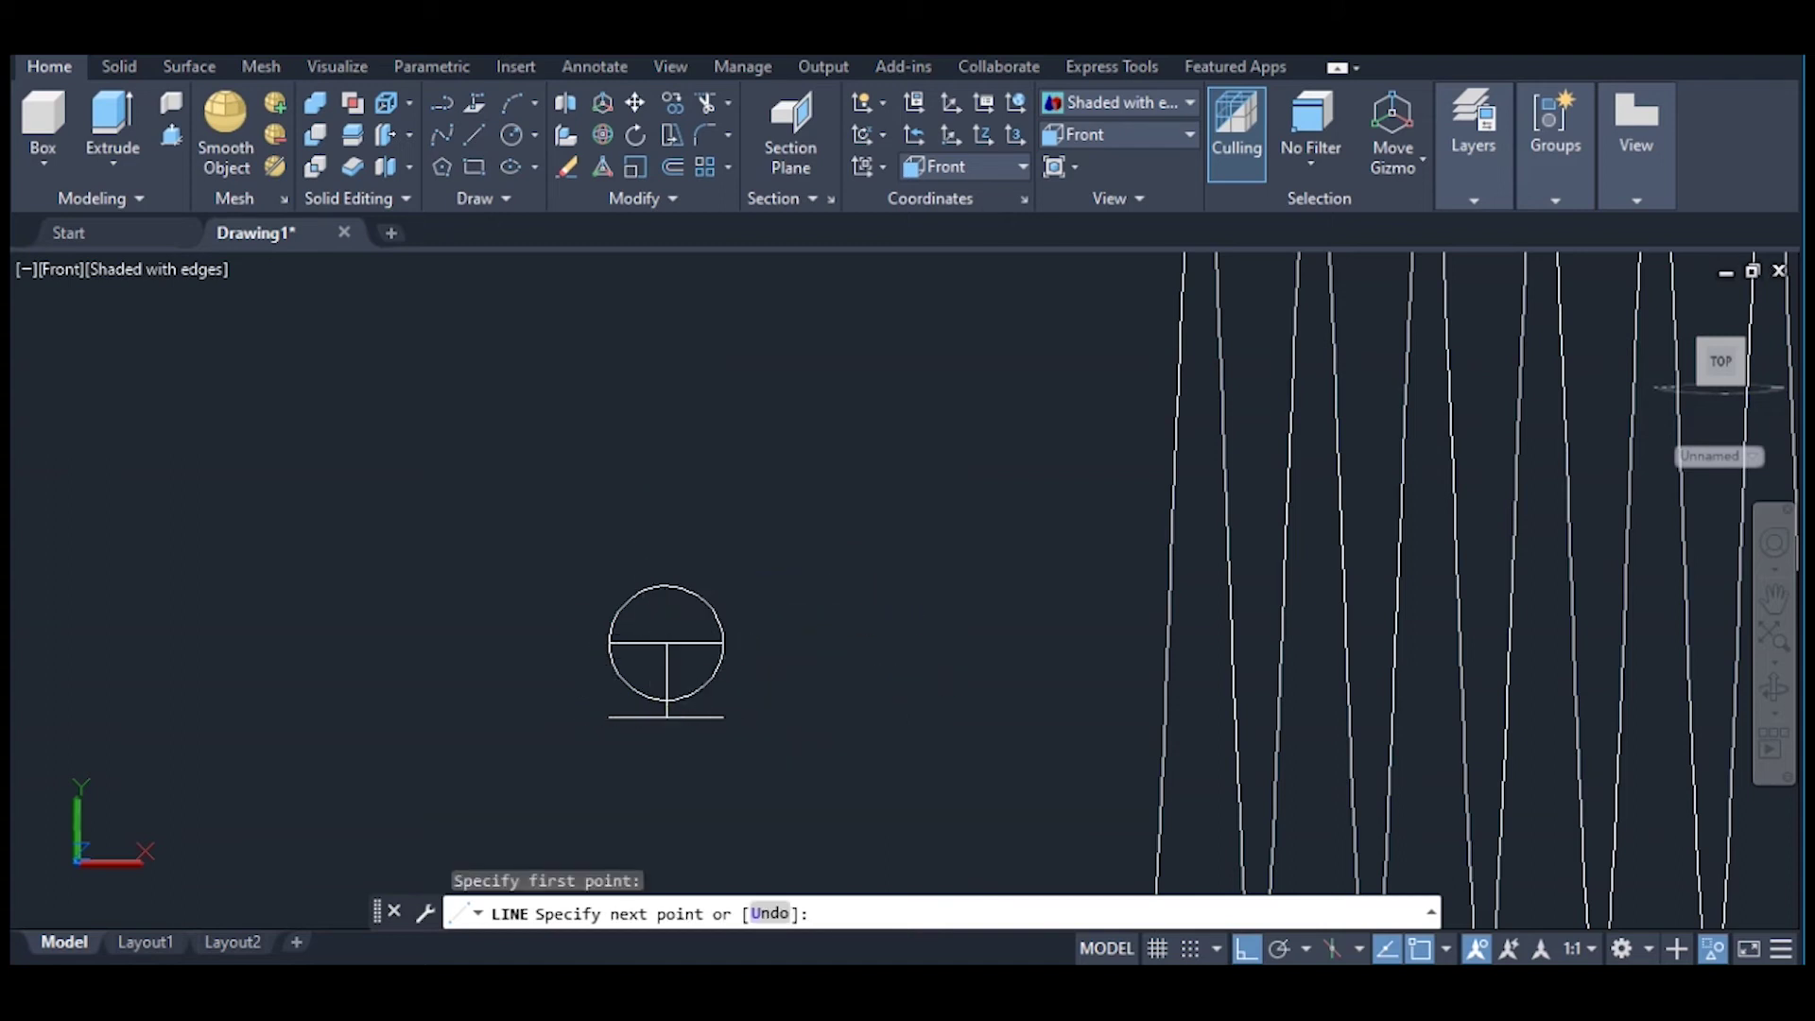
right_click(667, 717)
click(739, 430)
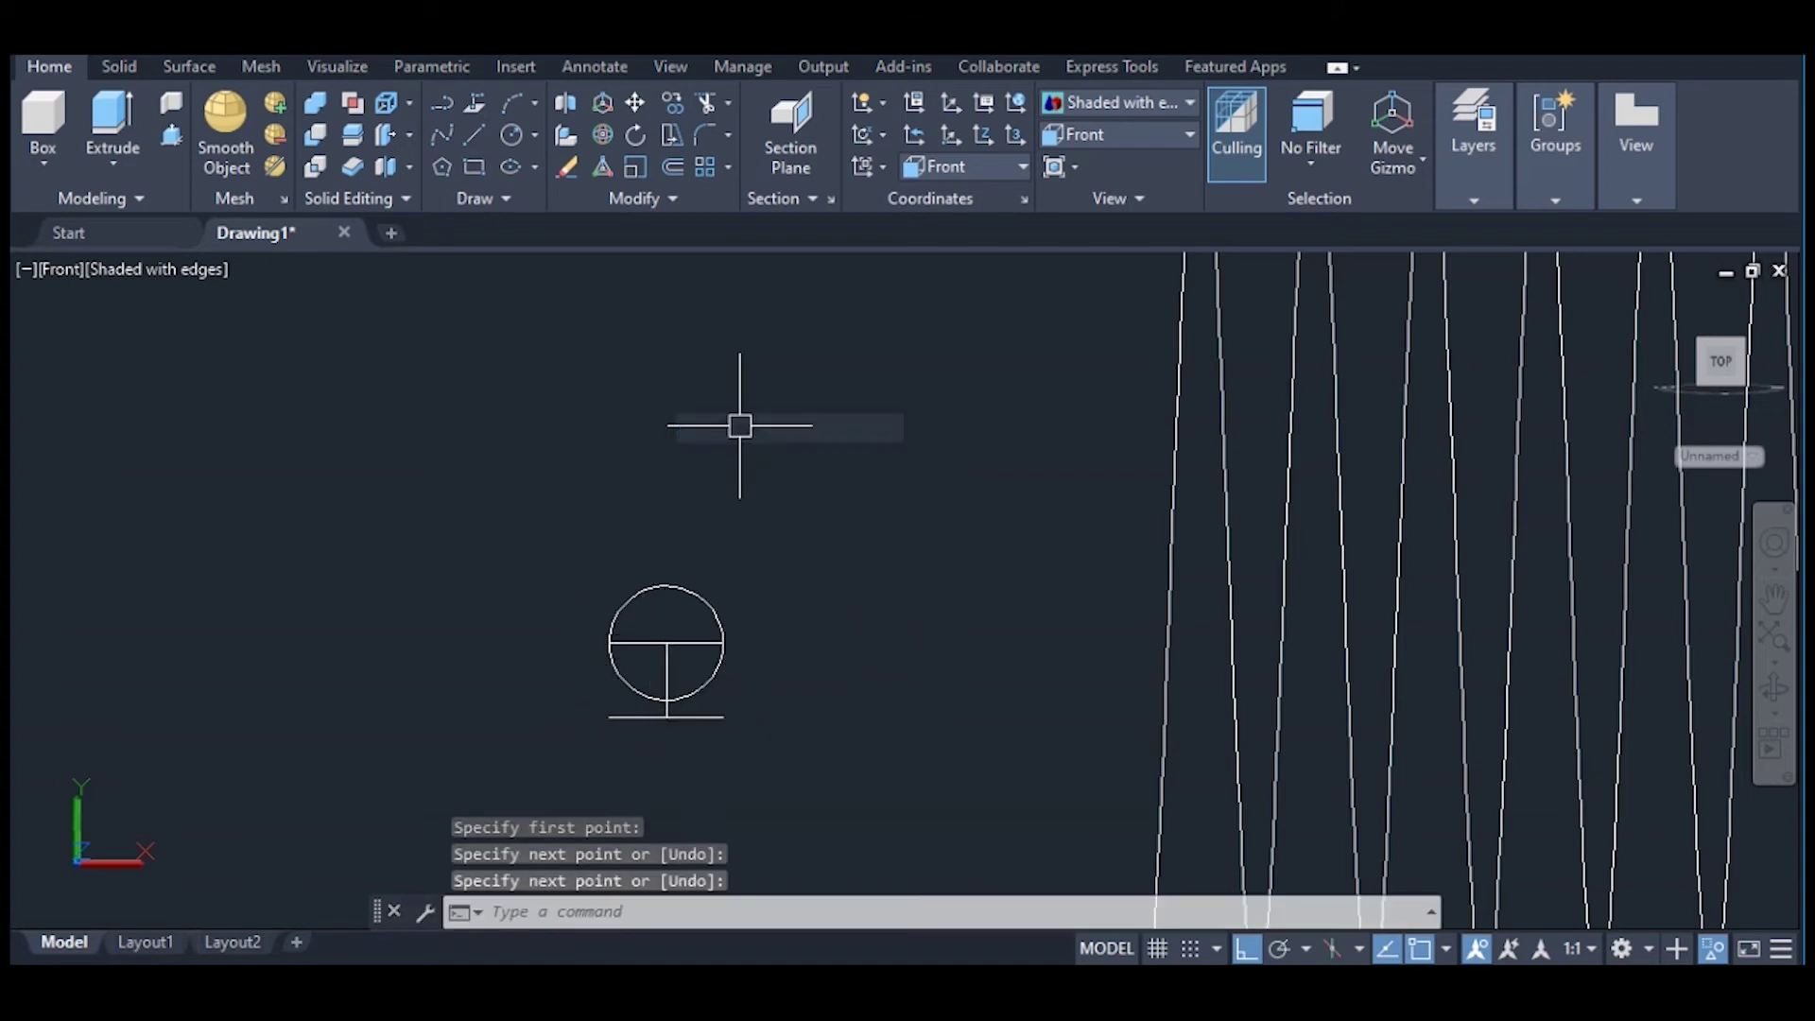
Step: Draw two sloped lines connecting both ends of the diameter line to the lower end of the vertical line, forming a triangle
key(Return)
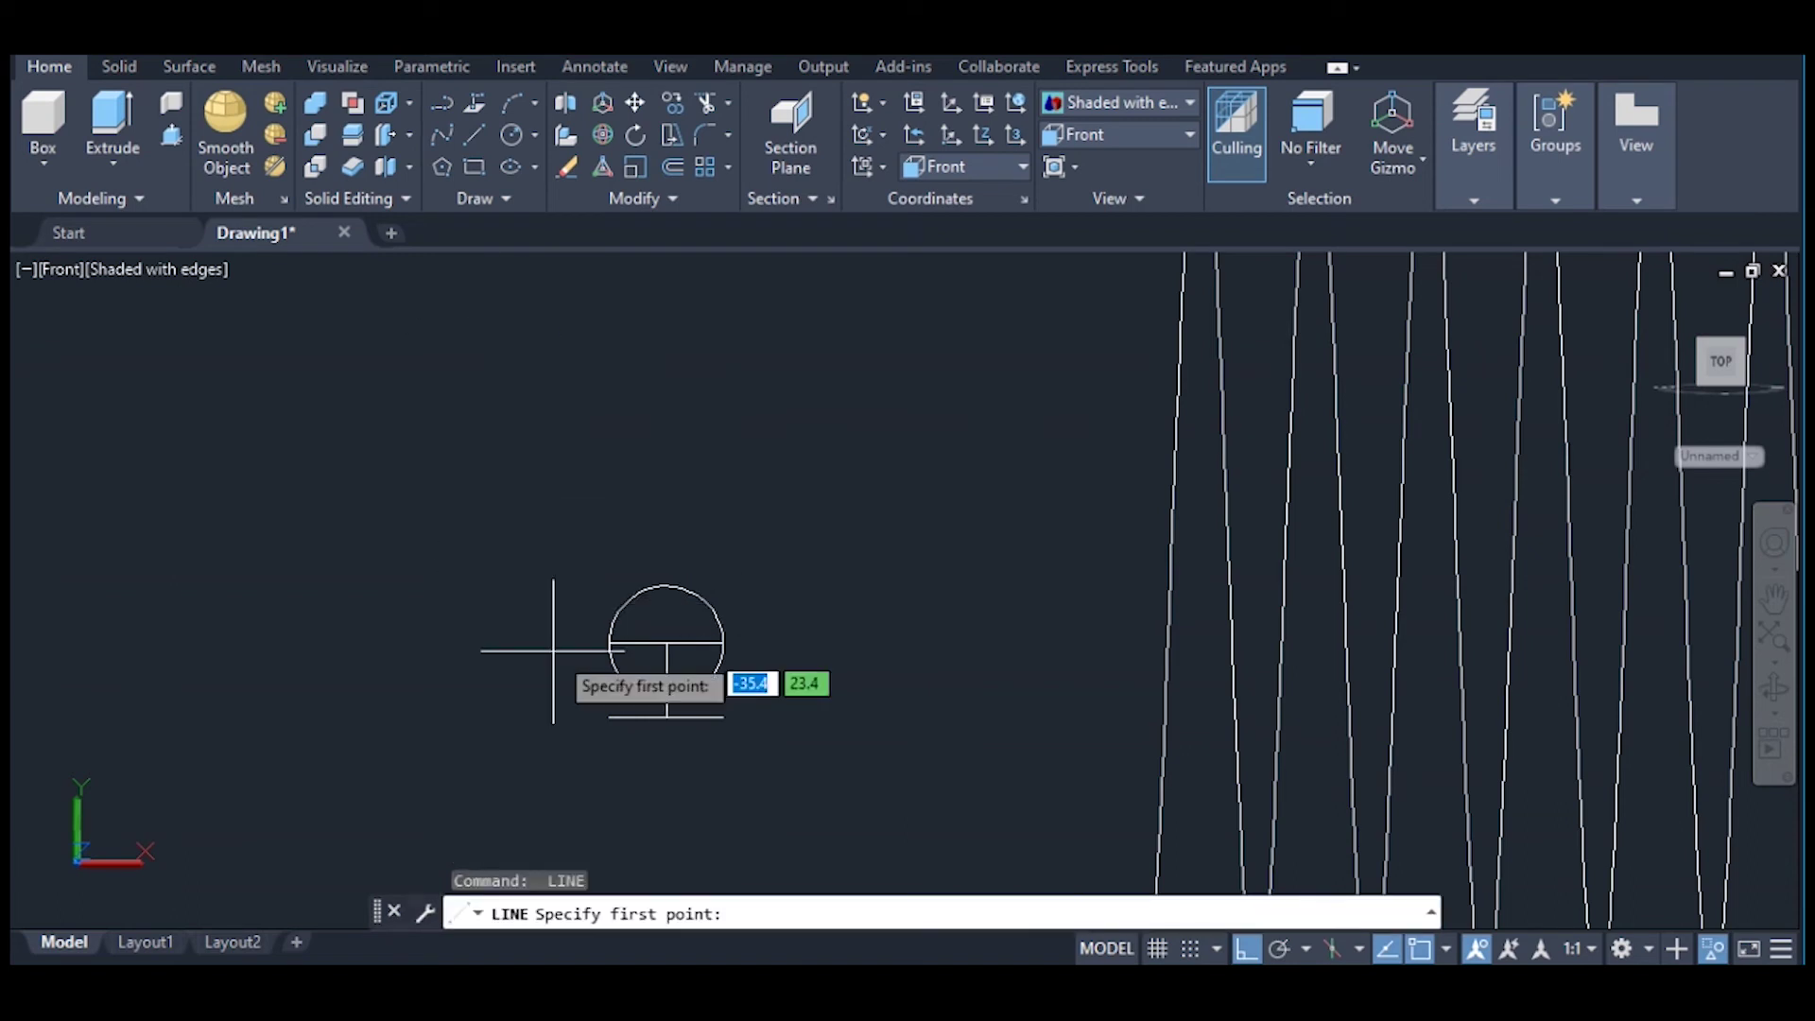
click(608, 643)
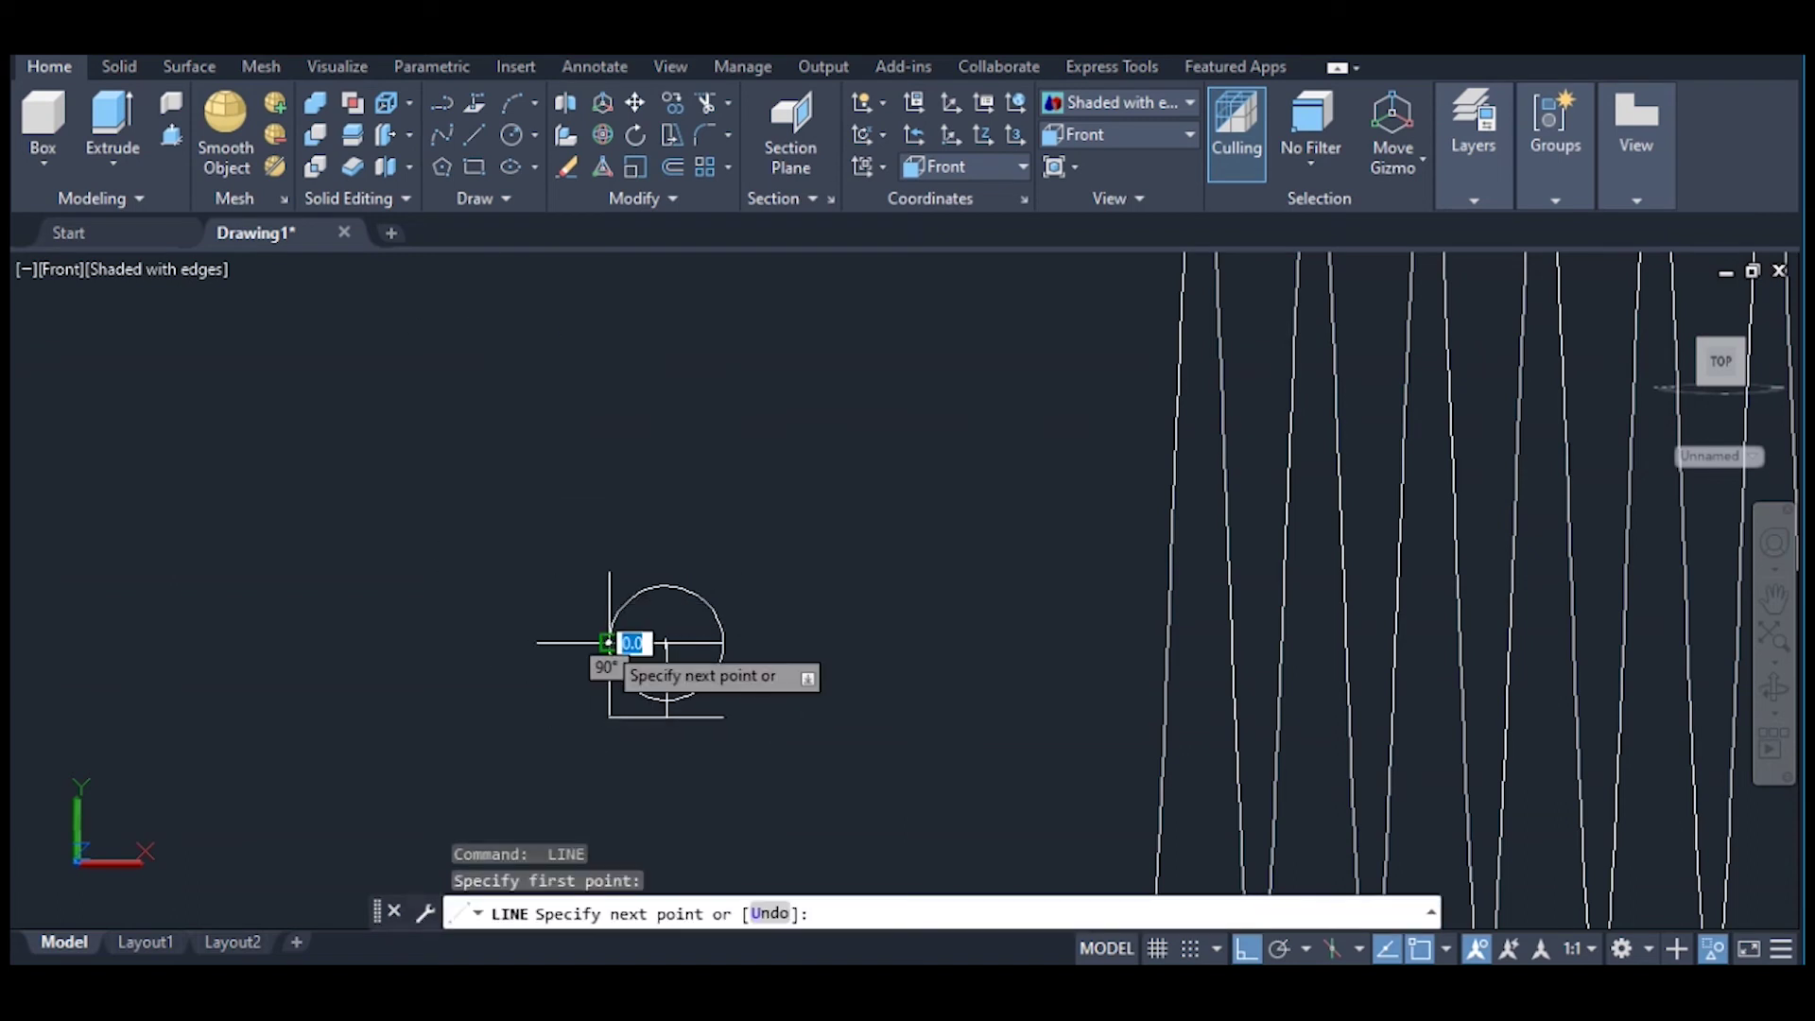
click(666, 716)
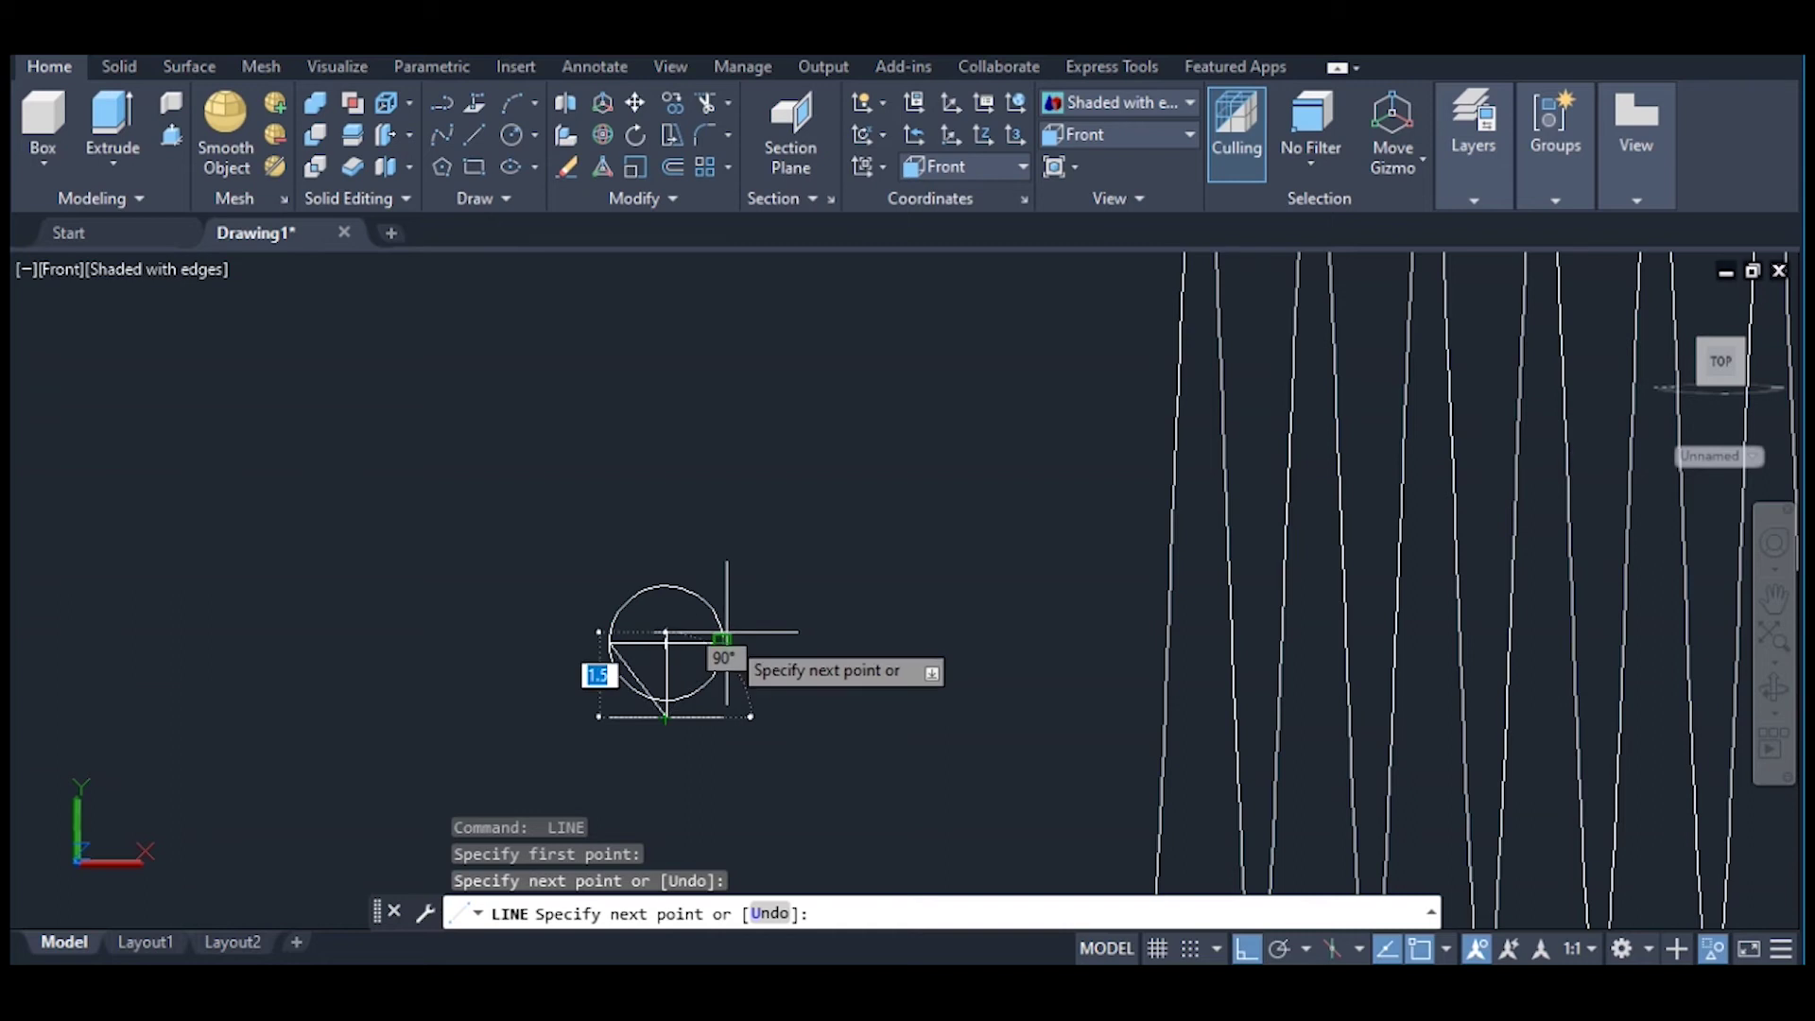
click(723, 643)
right_click(721, 644)
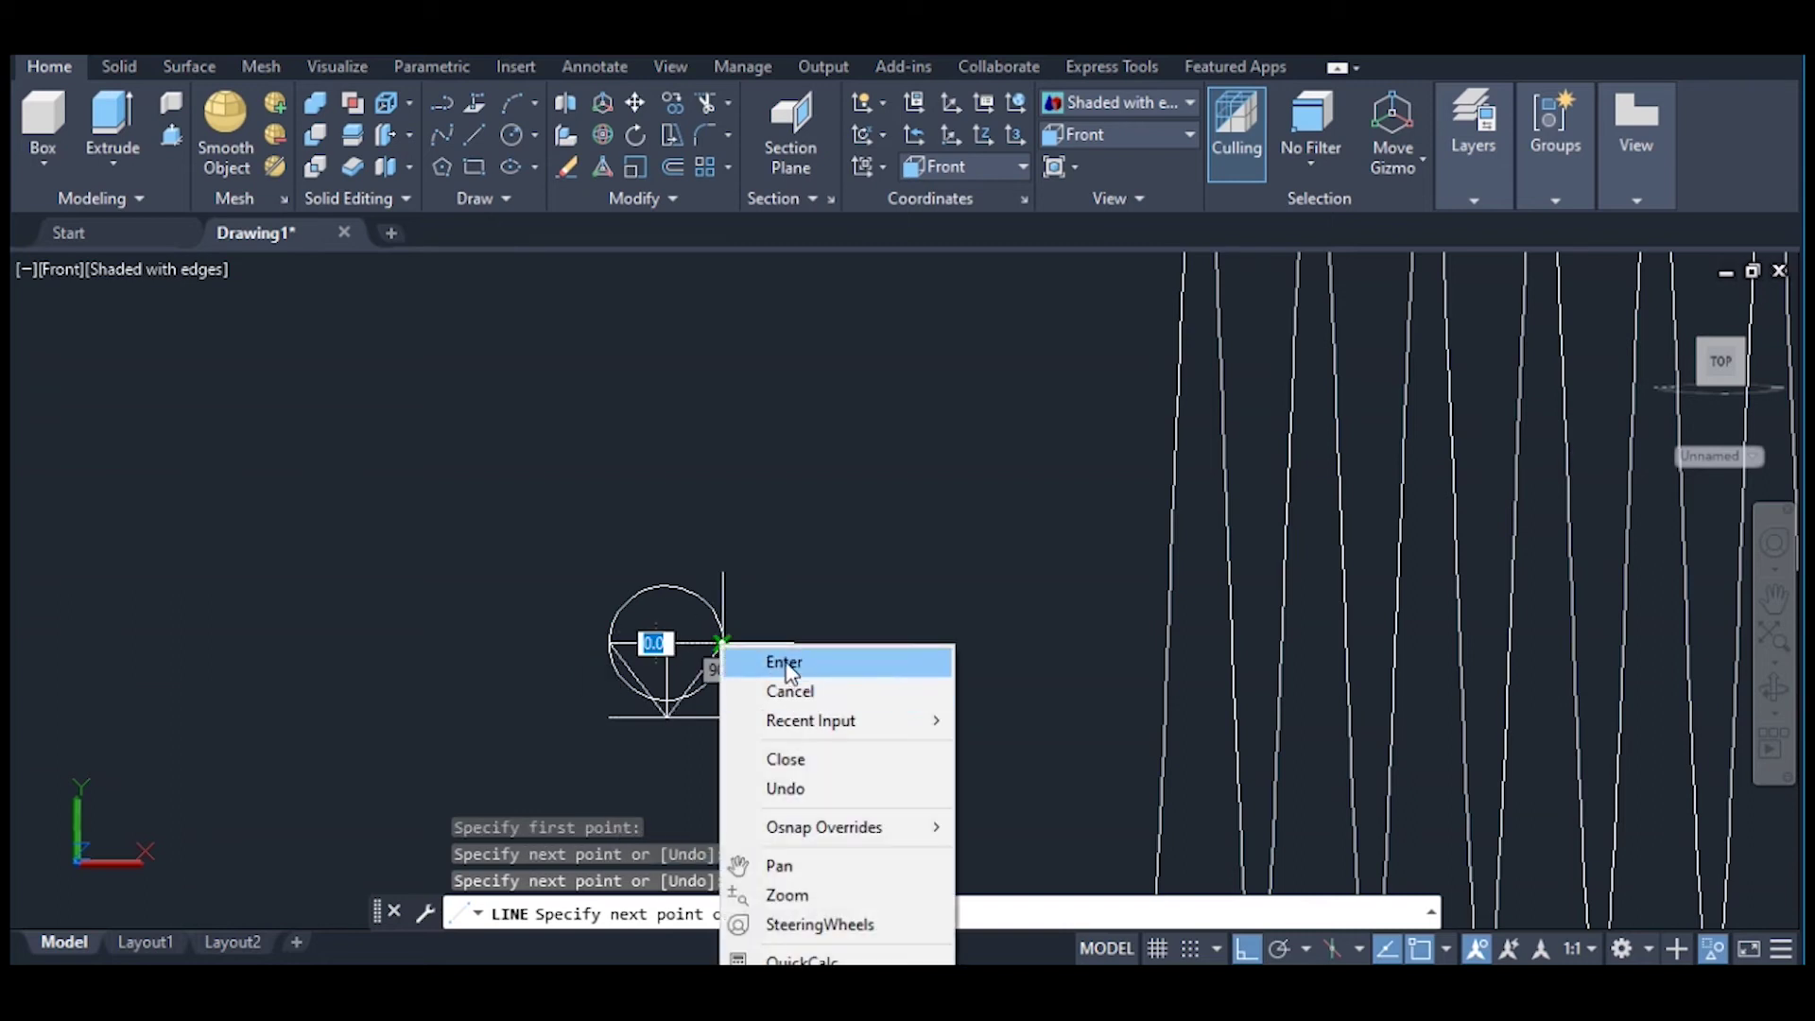
click(785, 662)
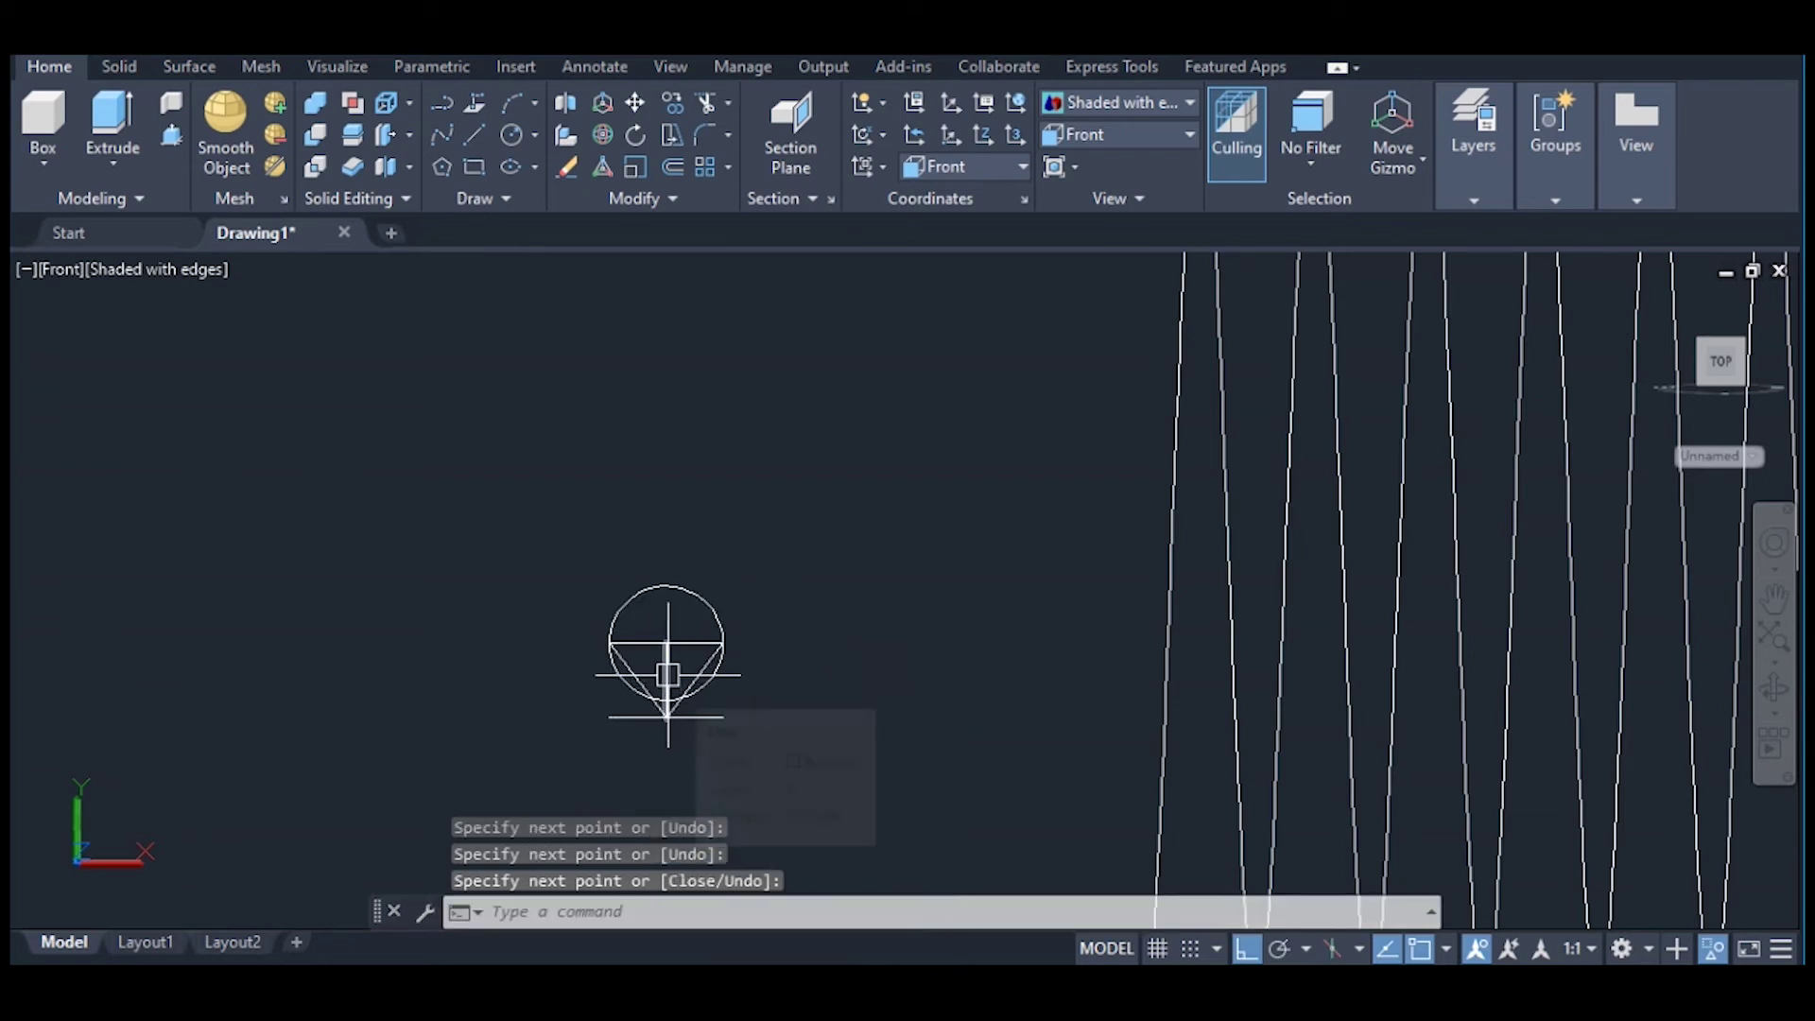
Step: Erase the circle and the construction lines, leaving only the three sides of the triangle
click(666, 590)
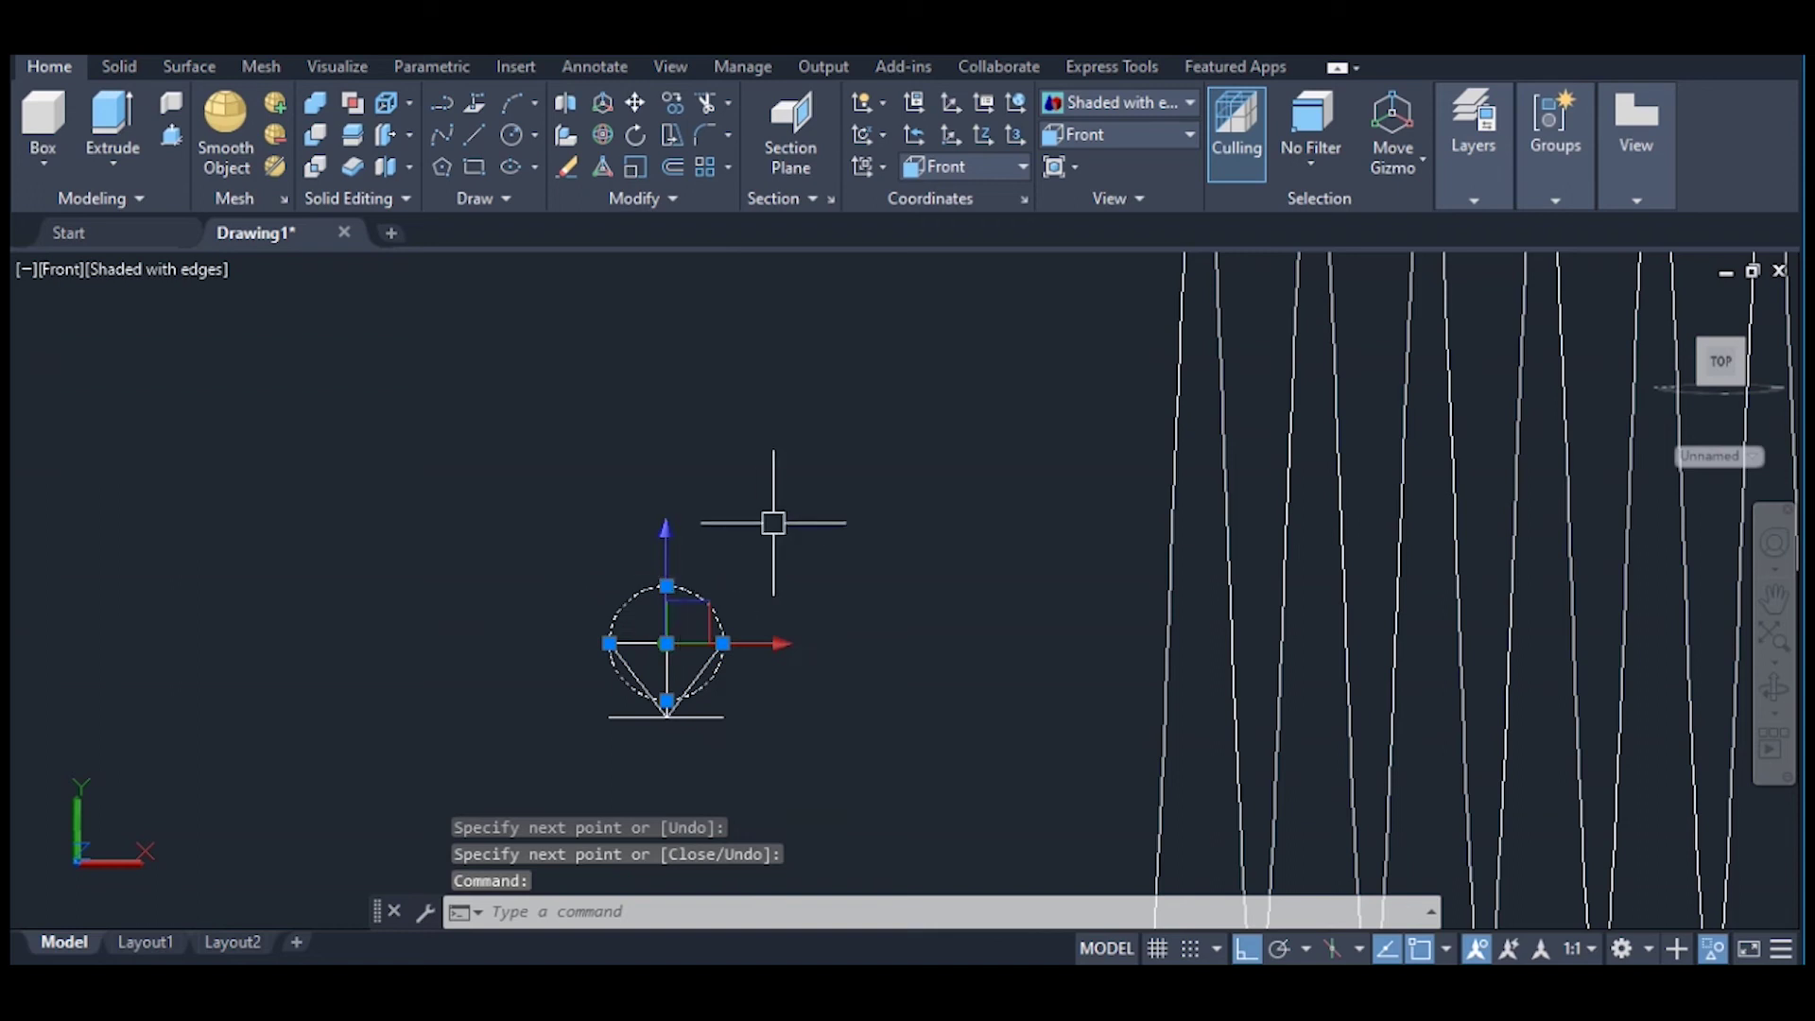
text(E)
key(Return)
scroll(747, 662, up, 1)
scroll(742, 623, up, 2)
scroll(908, 526, down, 2)
Step: Join the triangle's three lines into one polyline
click(913, 508)
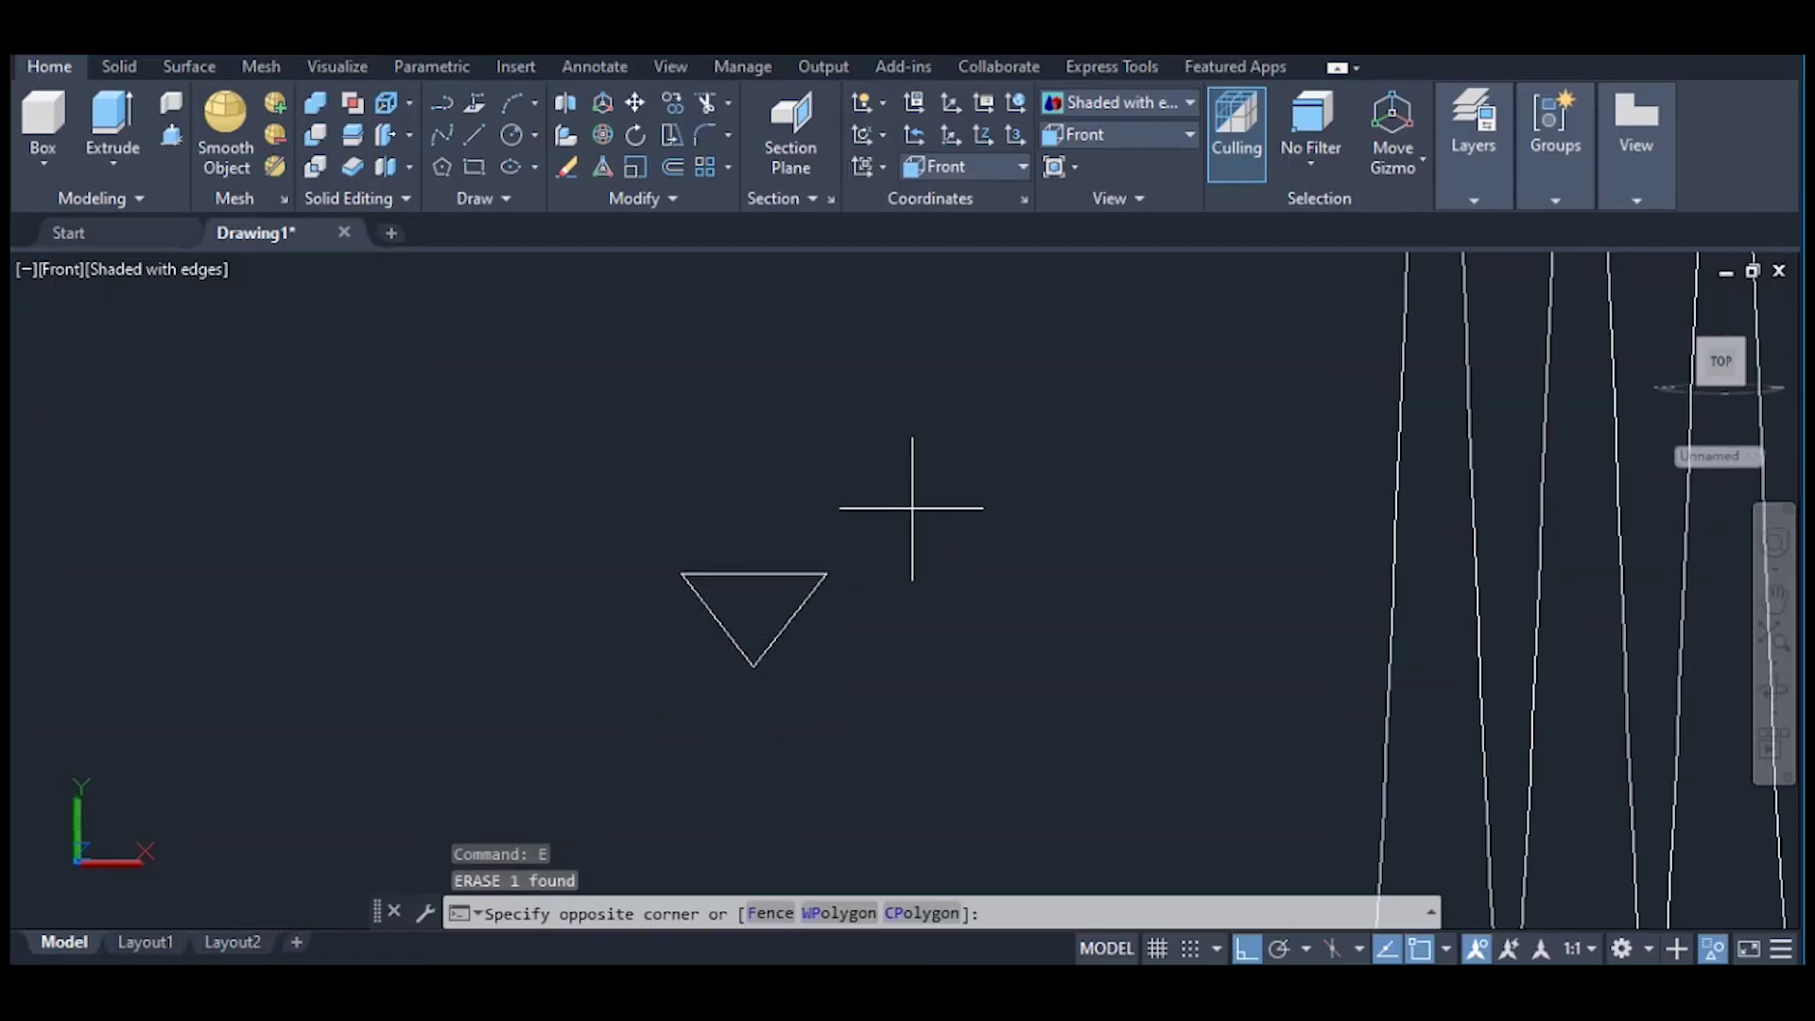
click(656, 728)
text(joi)
key(Return)
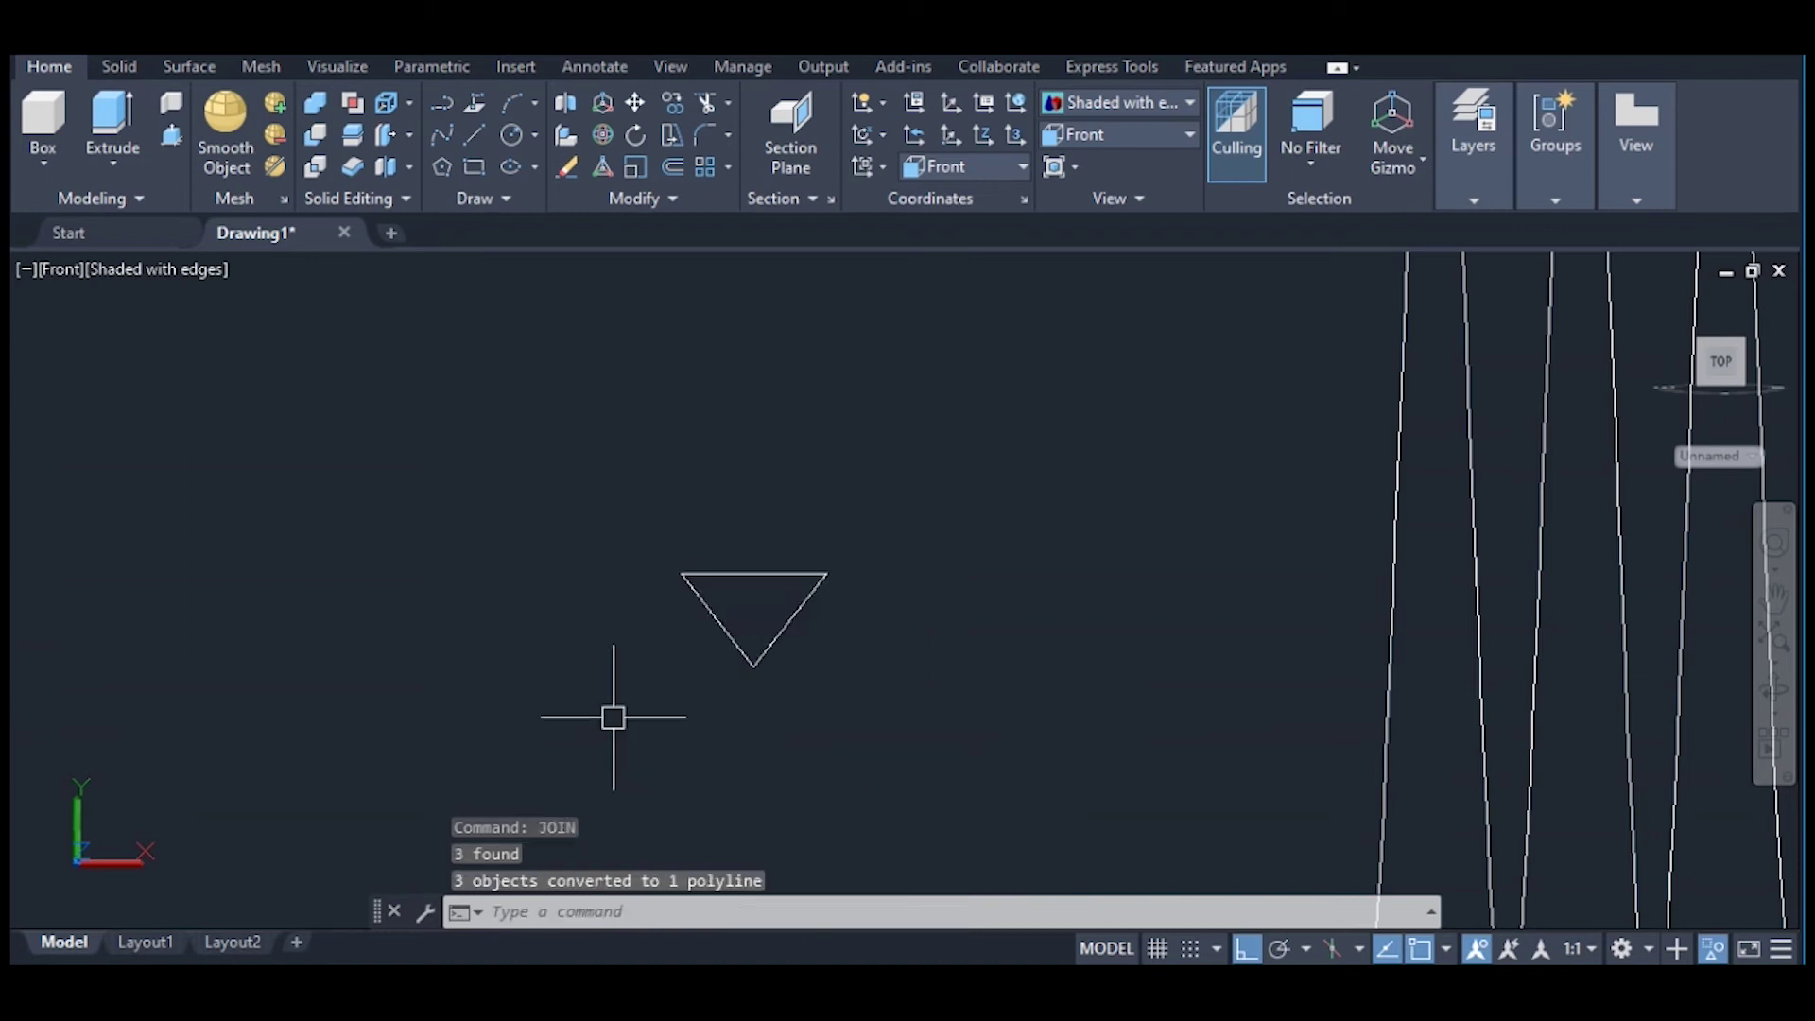
Step: Rotate the triangle 180 degrees about its geometric center so that it points upward
scroll(810, 629, down, 2)
scroll(810, 629, down, 3)
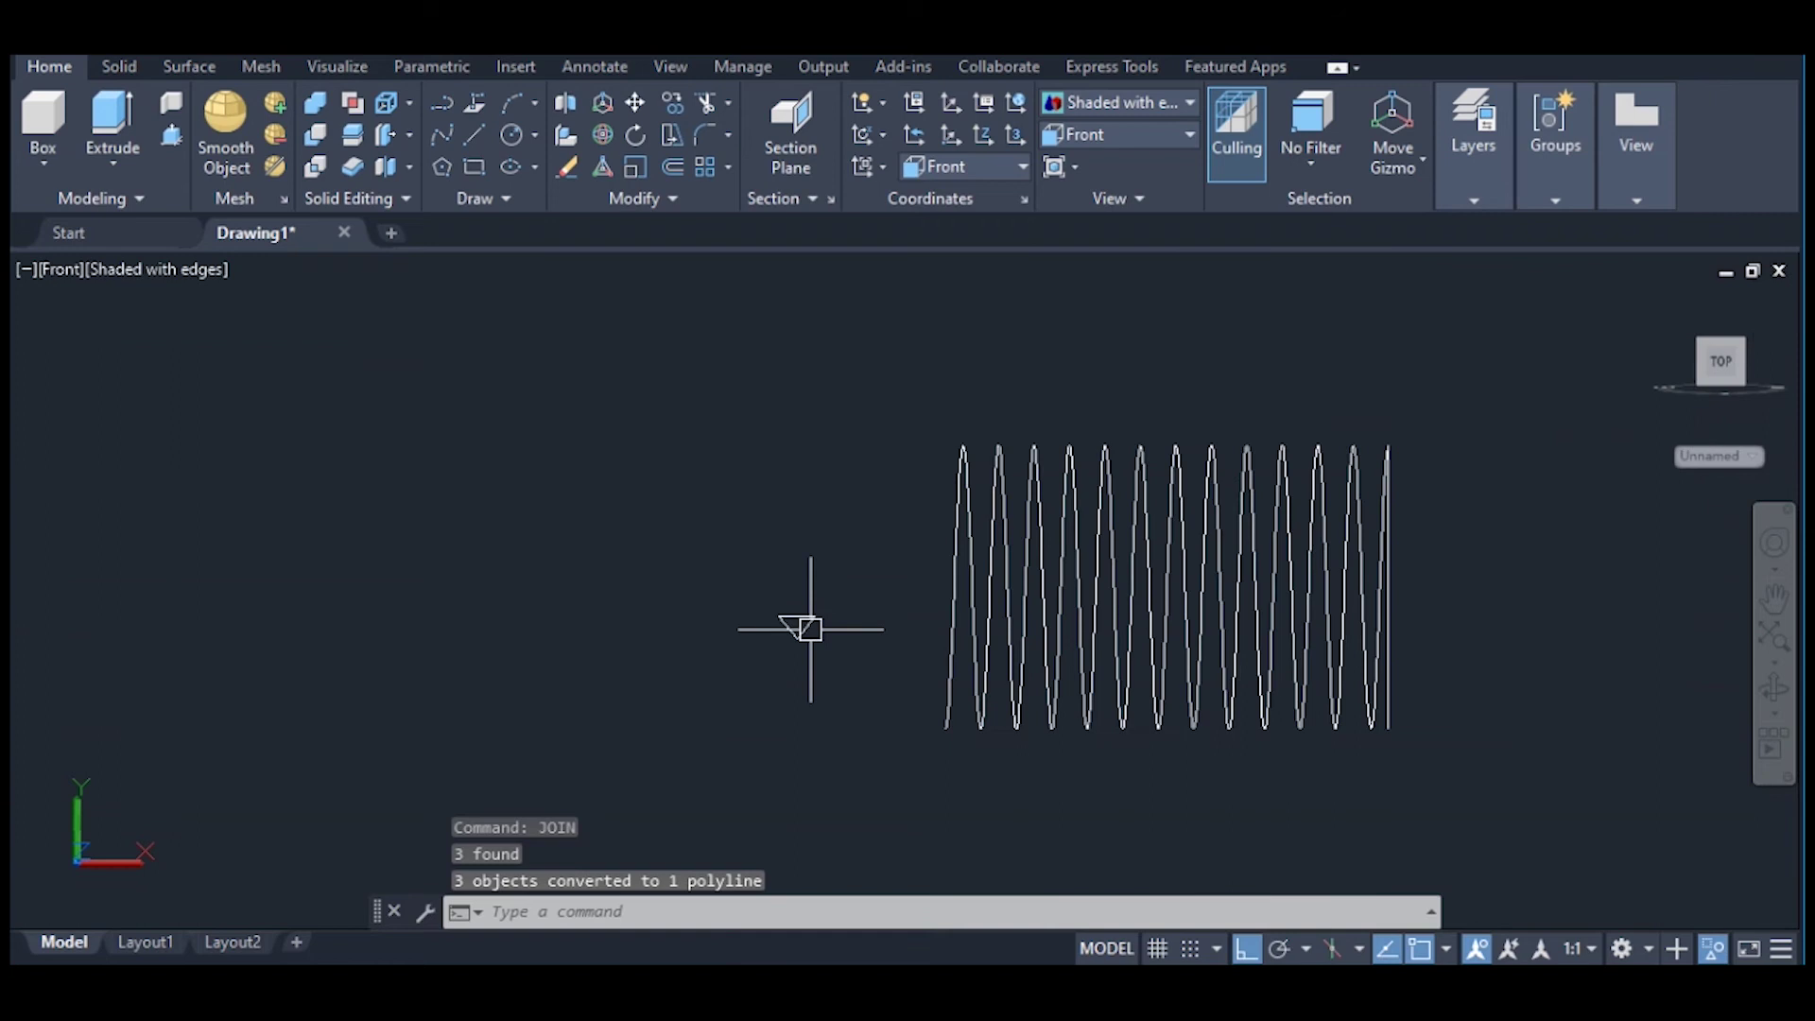
scroll(810, 629, up, 2)
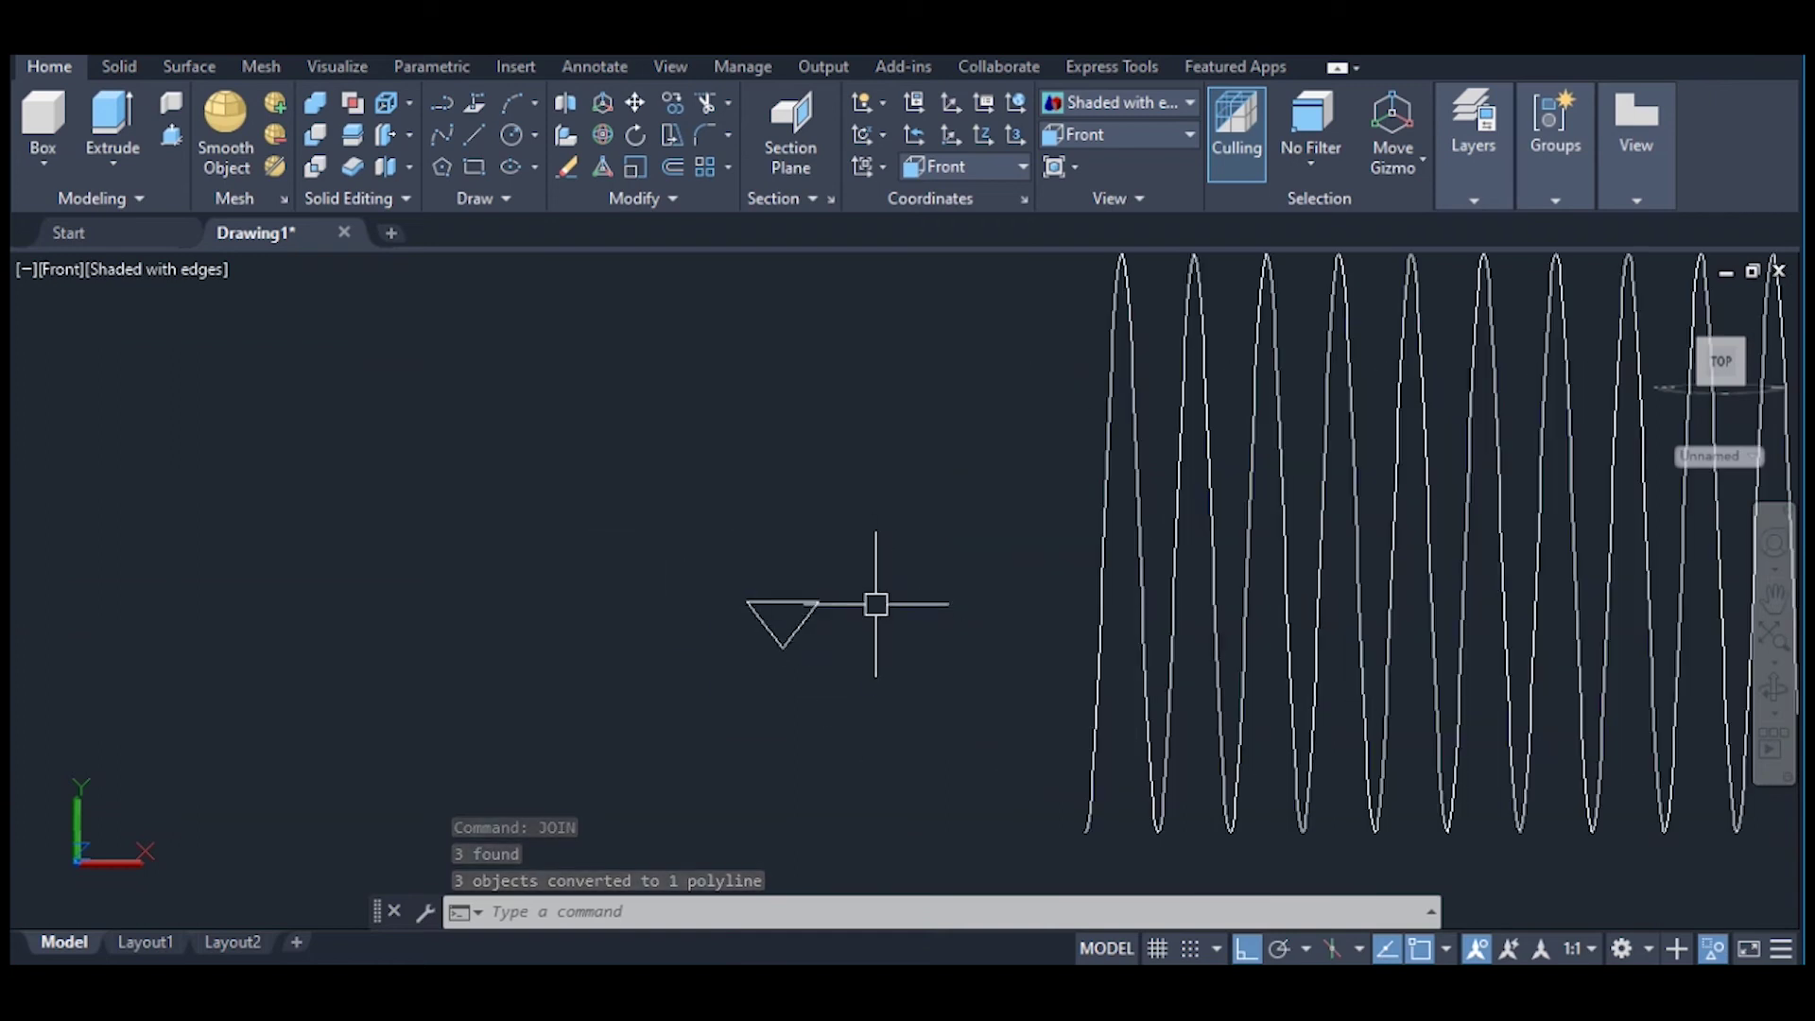
click(878, 634)
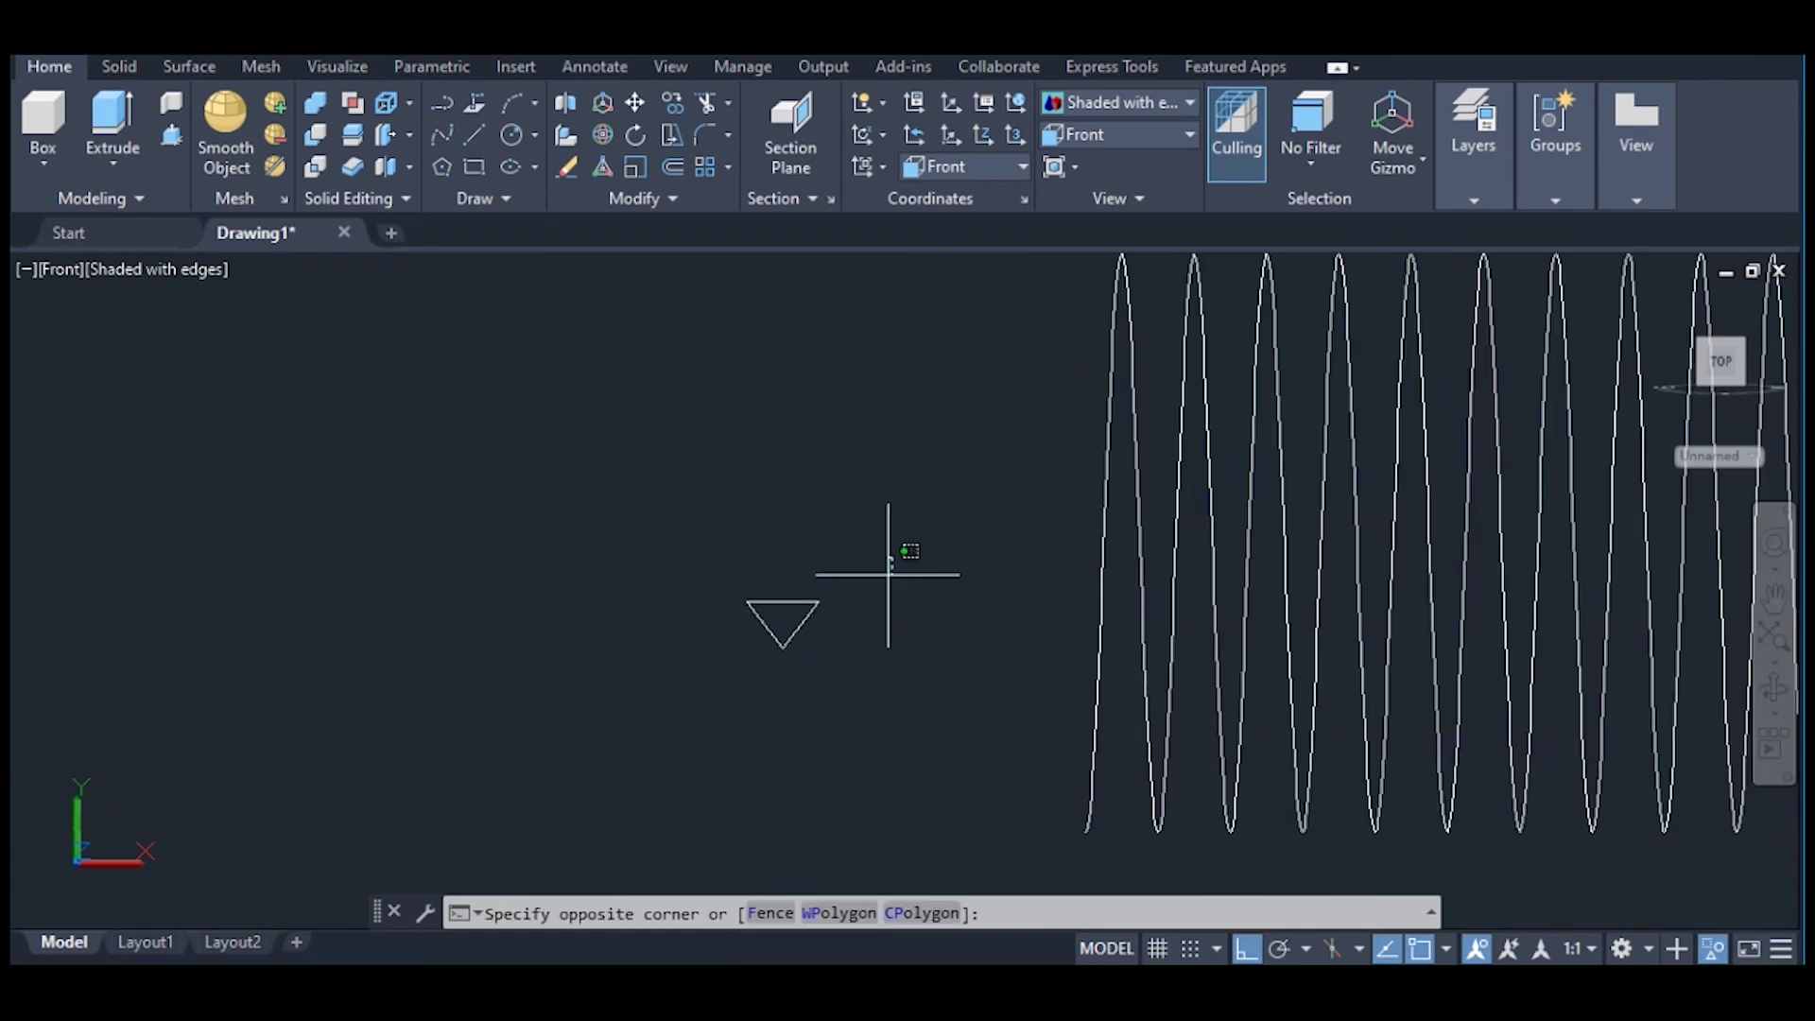
click(700, 575)
text(RO)
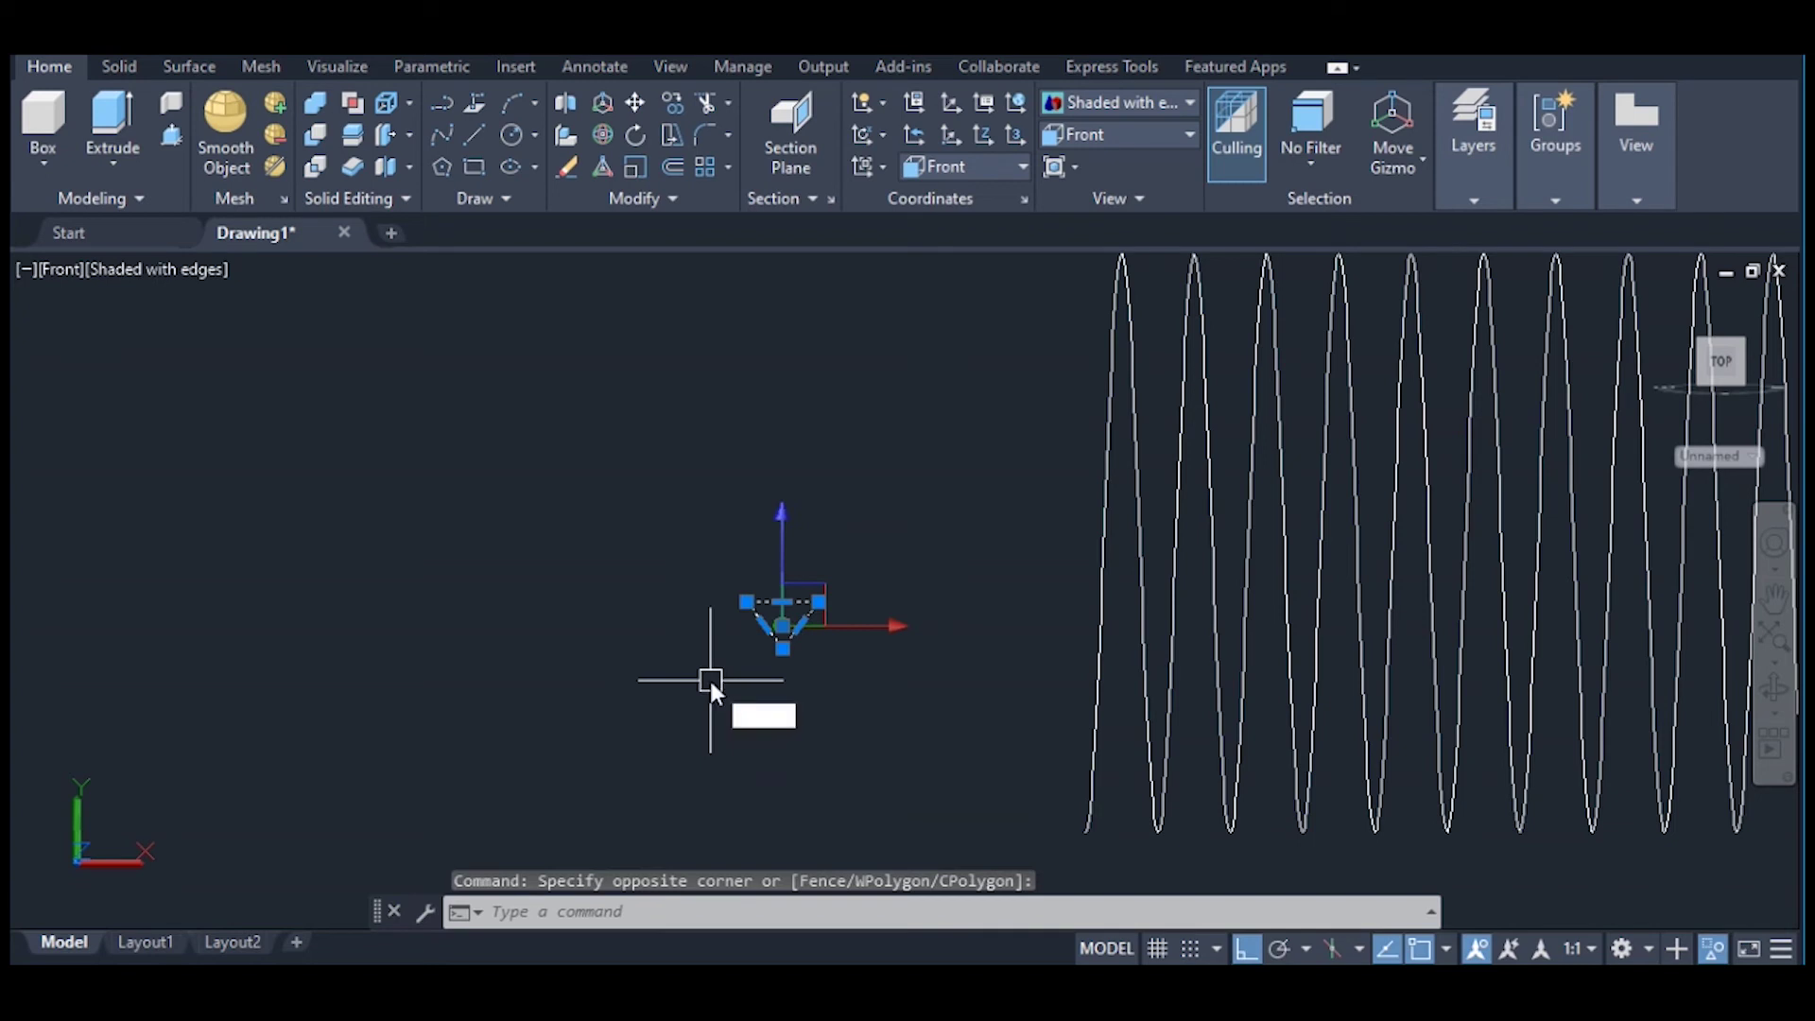
click(822, 740)
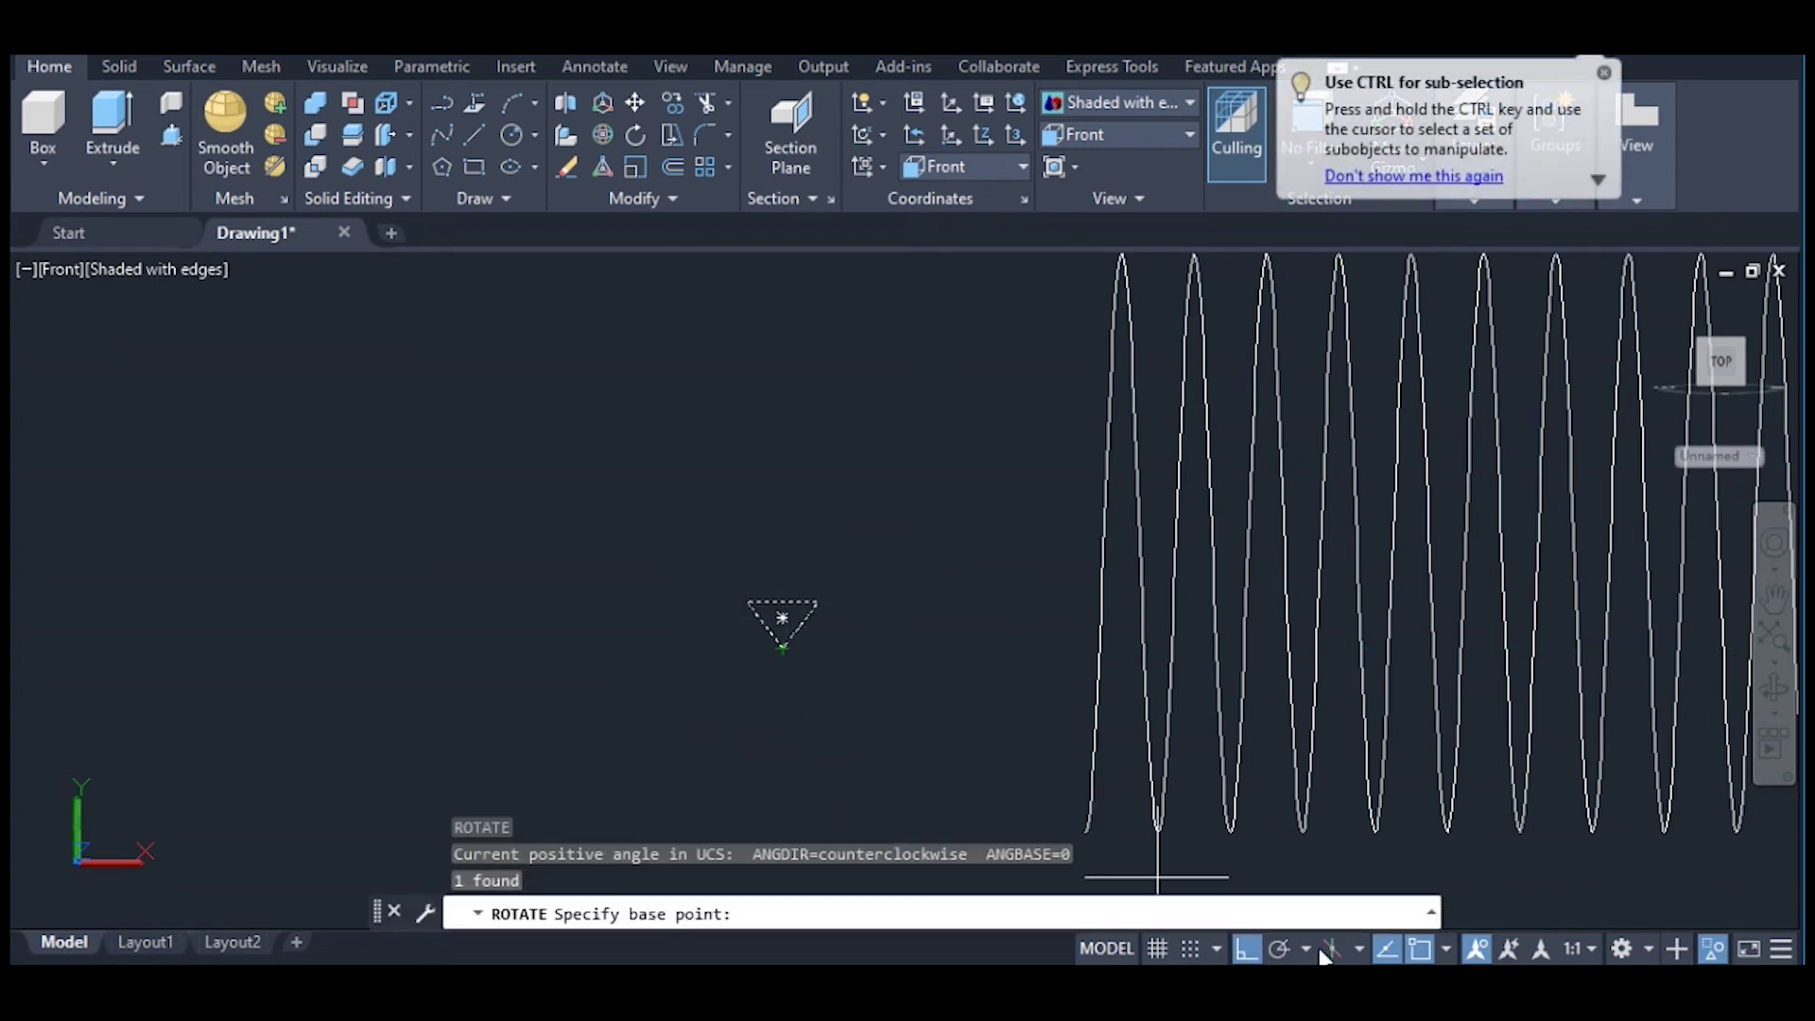
click(1245, 949)
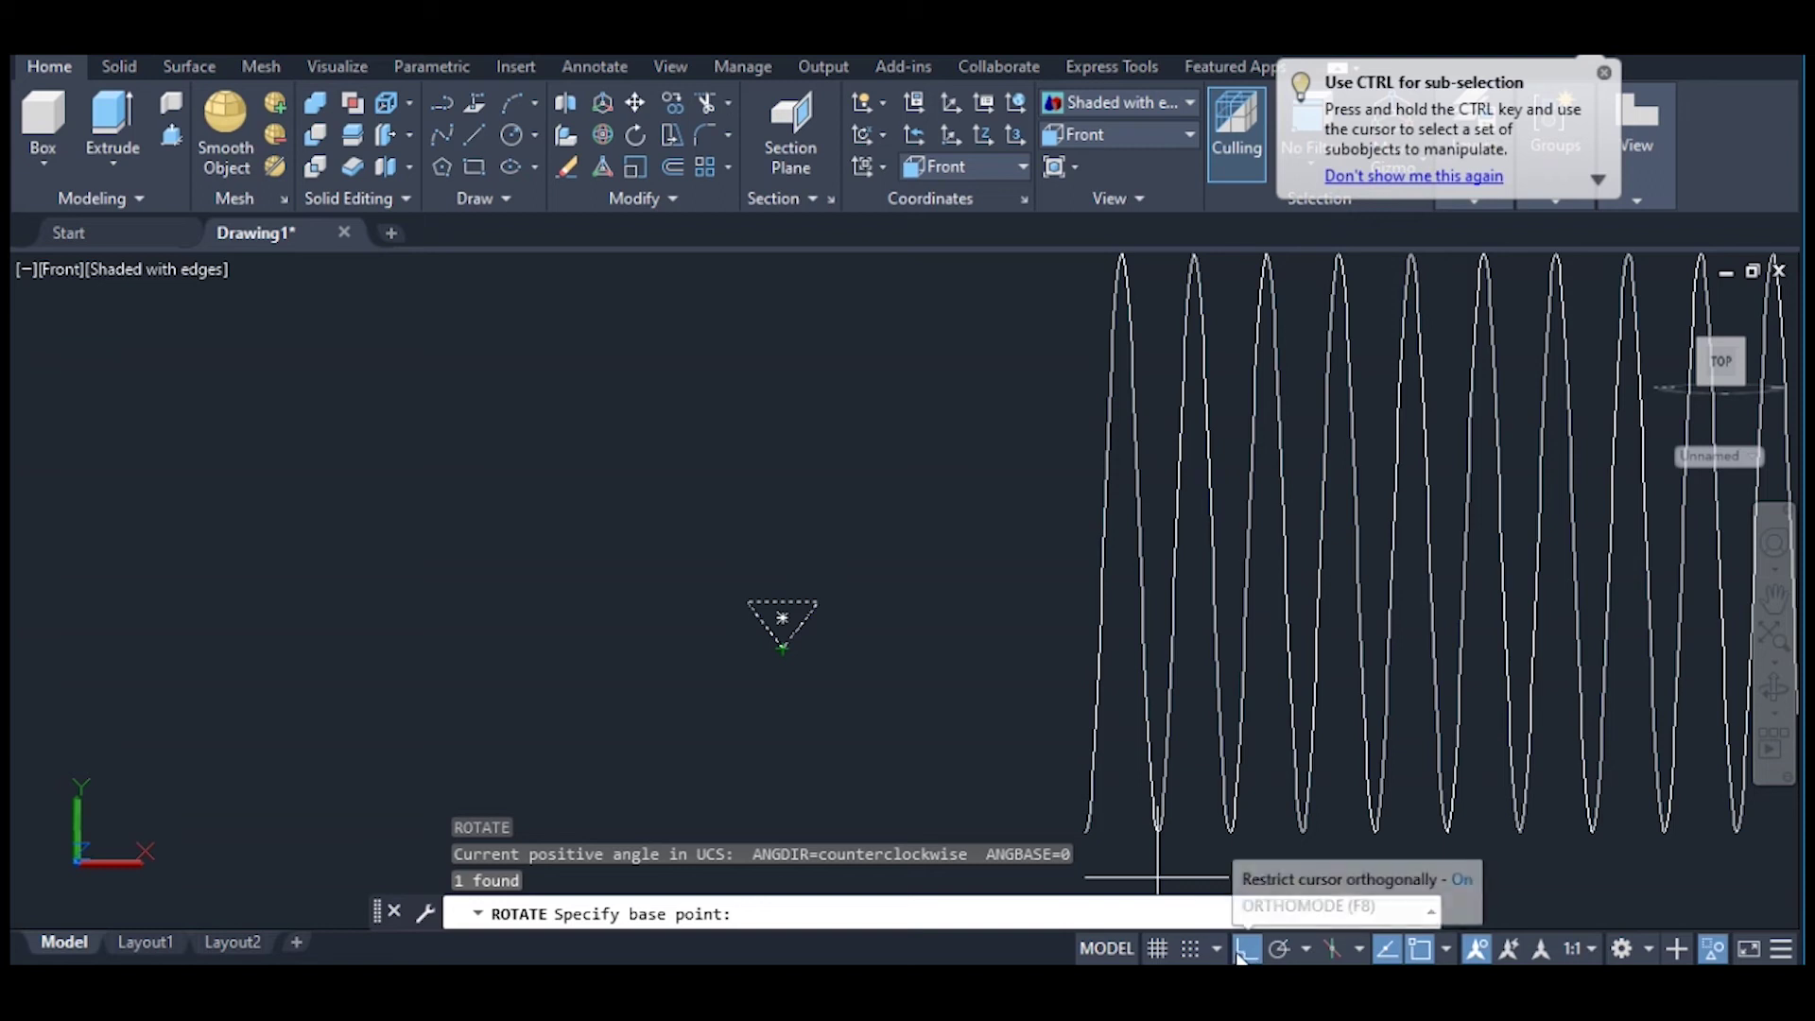
click(783, 619)
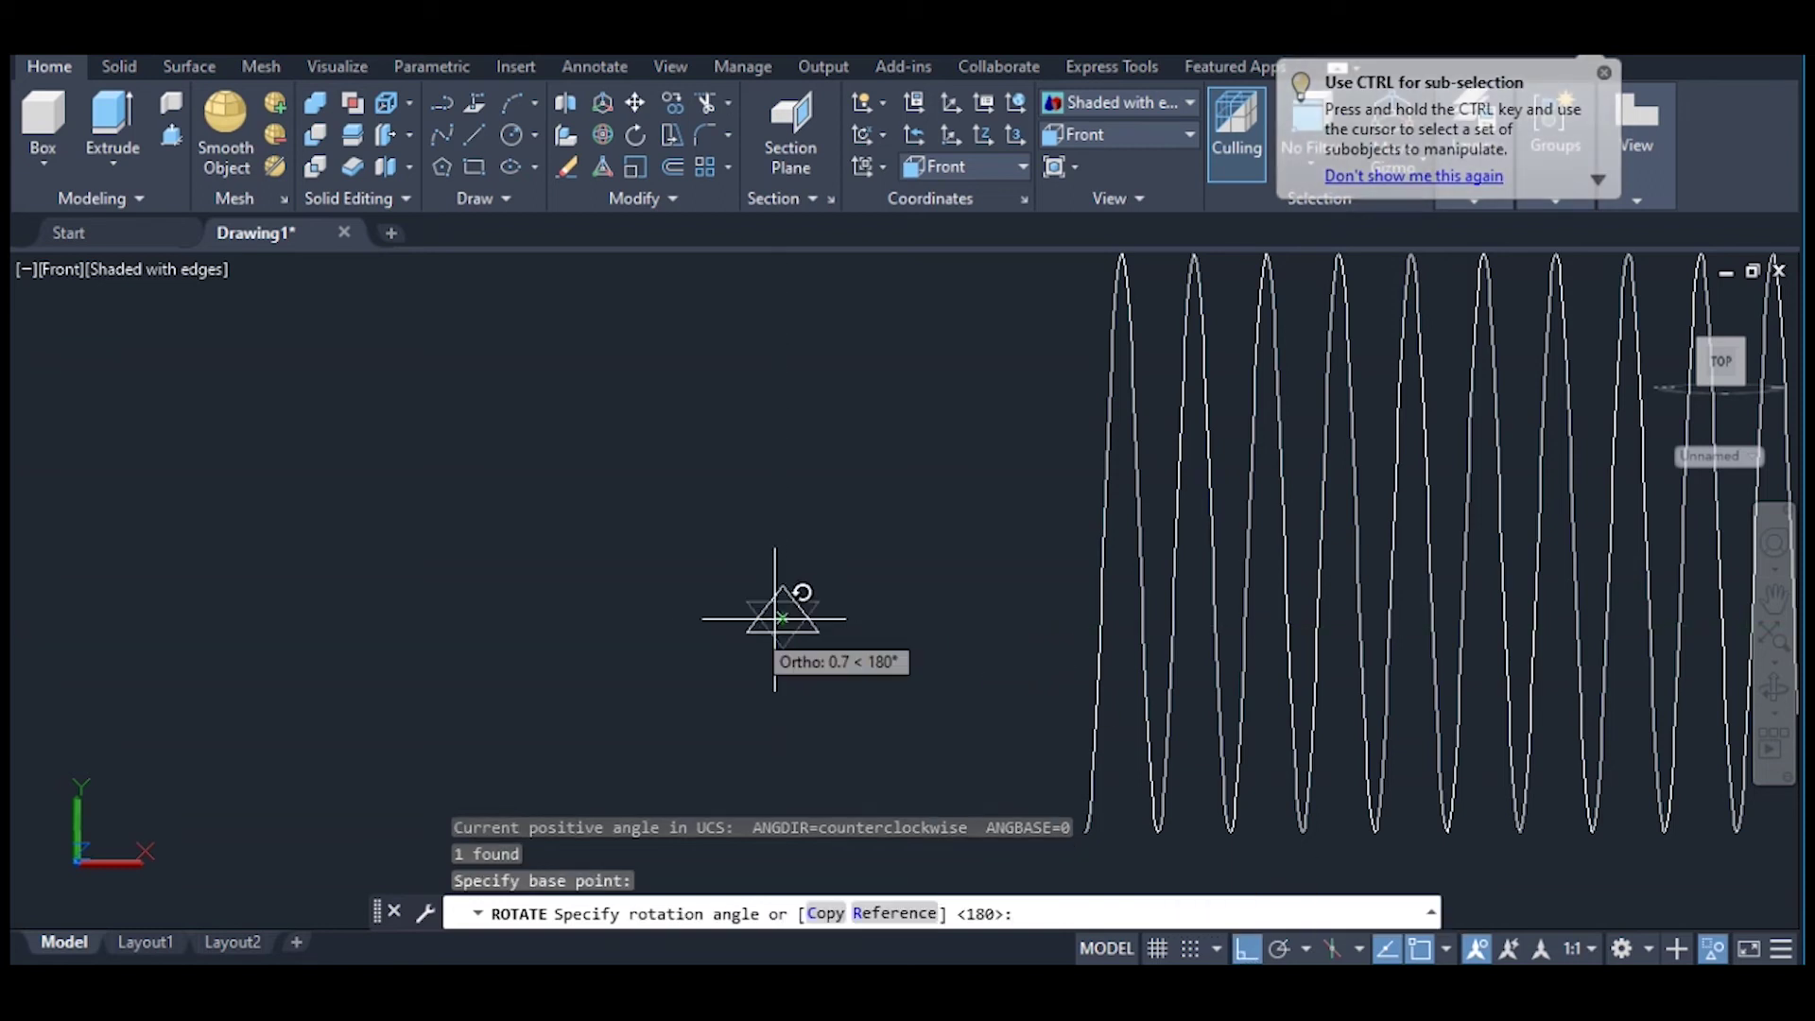
click(662, 589)
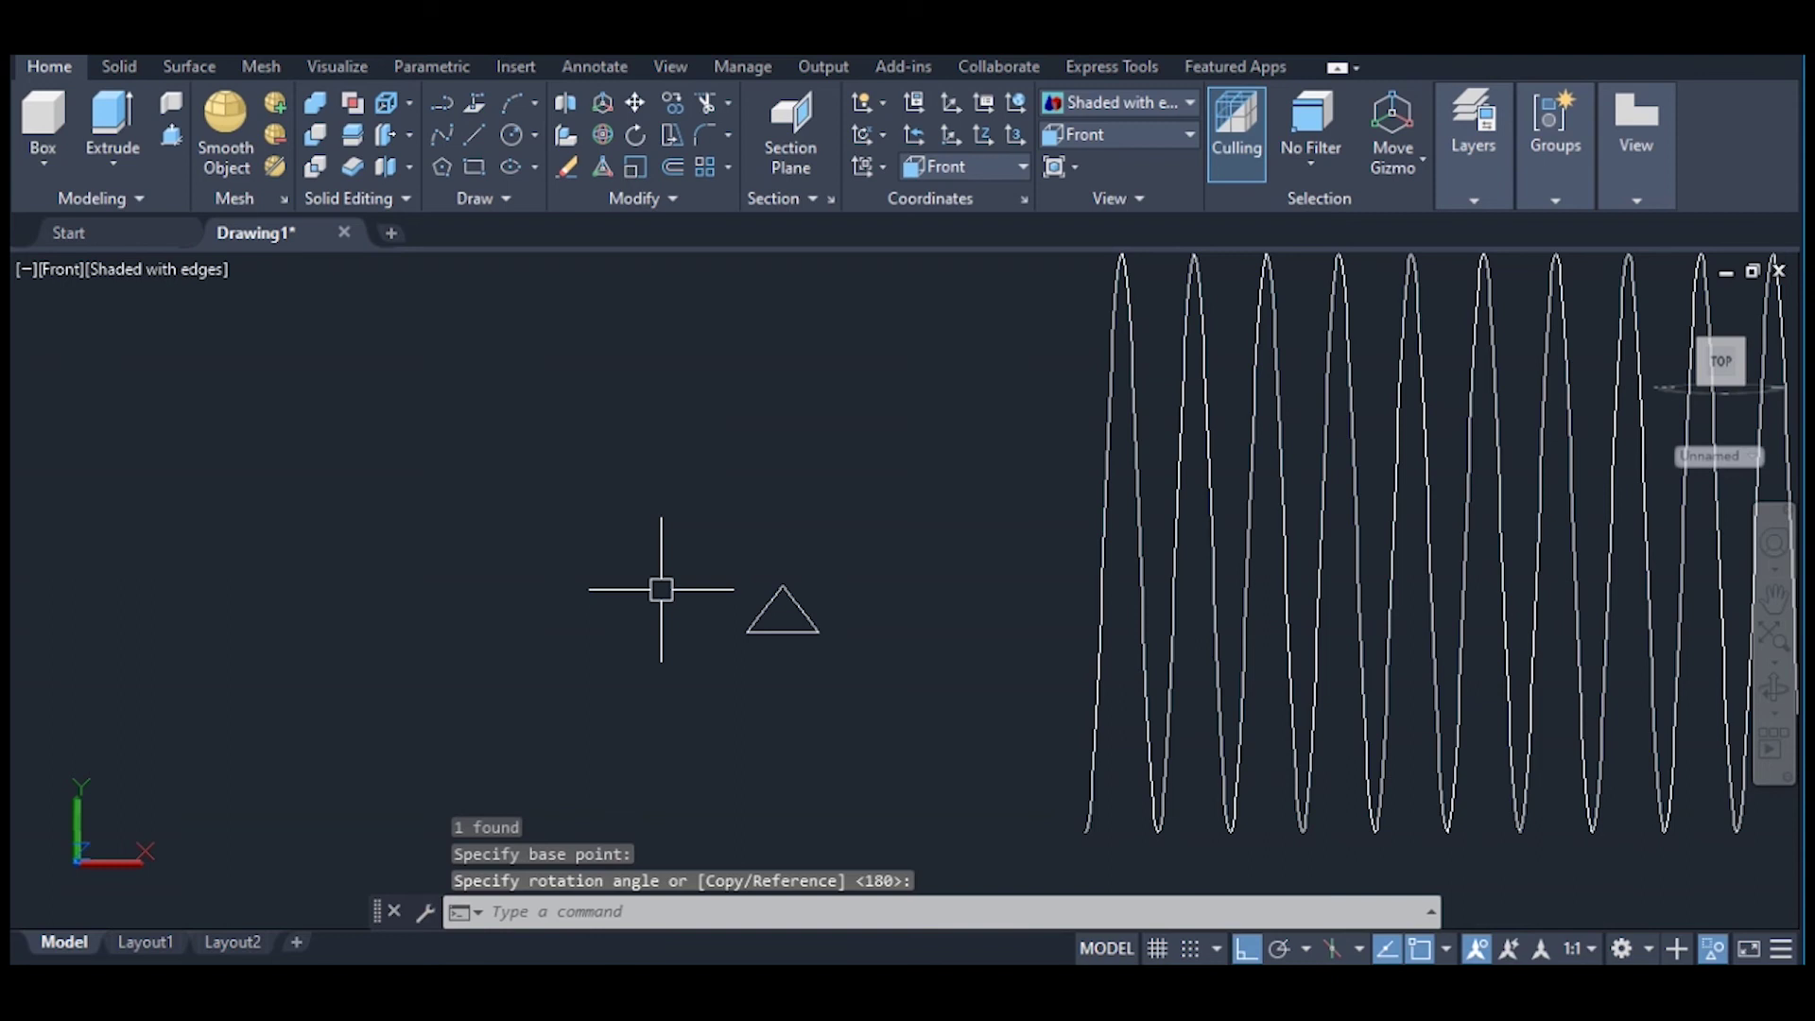
Step: Move the triangle from its base midpoint onto the helix's start endpoint, with Ortho turned off
scroll(831, 581, up, 3)
scroll(832, 579, down, 5)
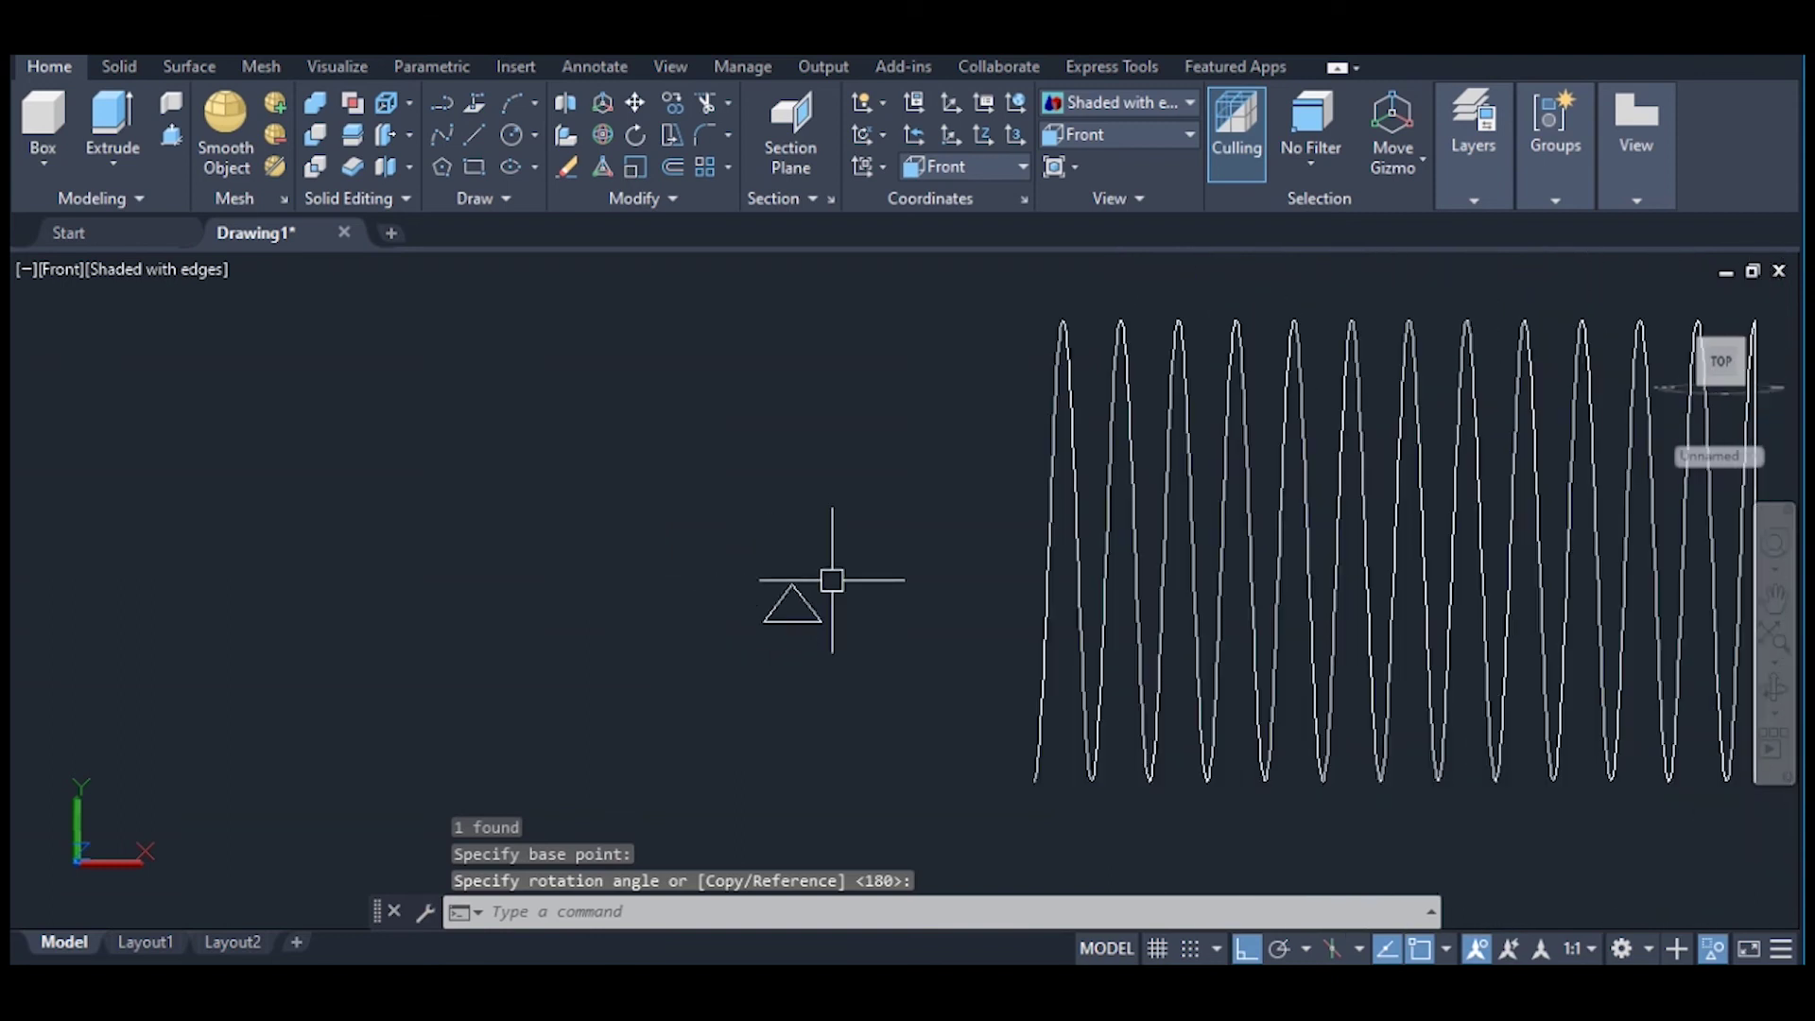
scroll(831, 628, up, 2)
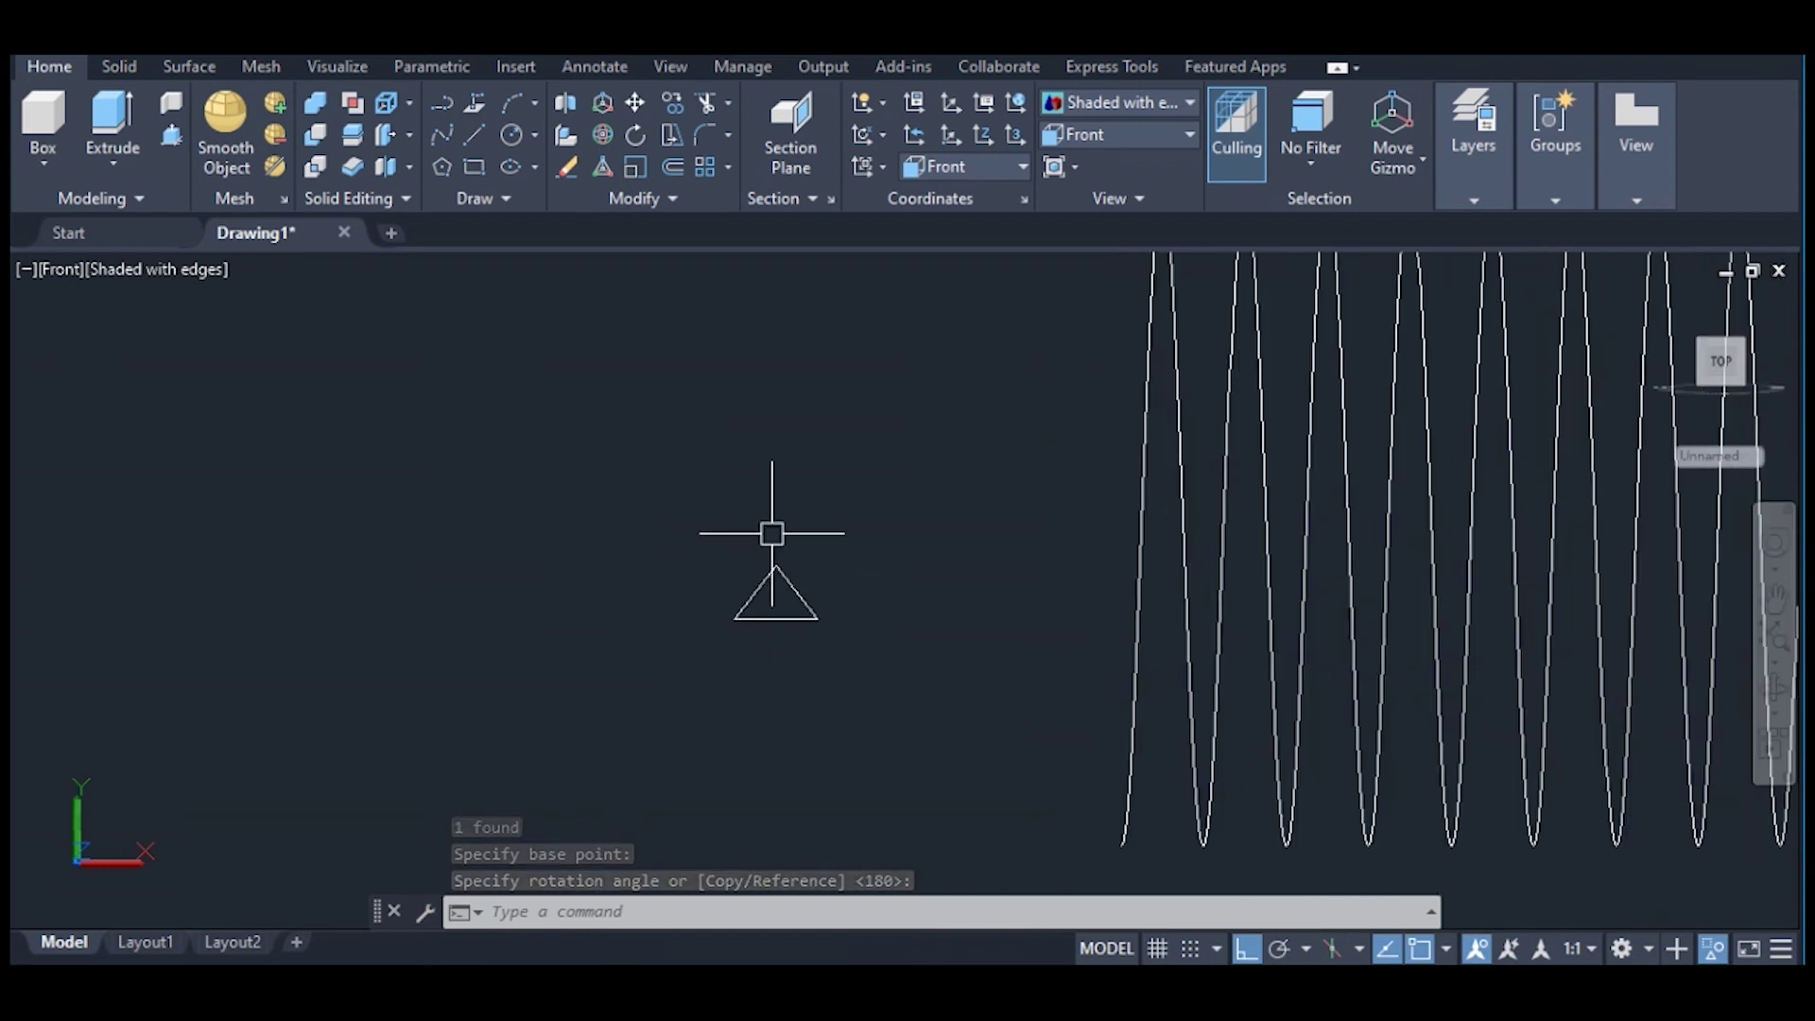
text(m)
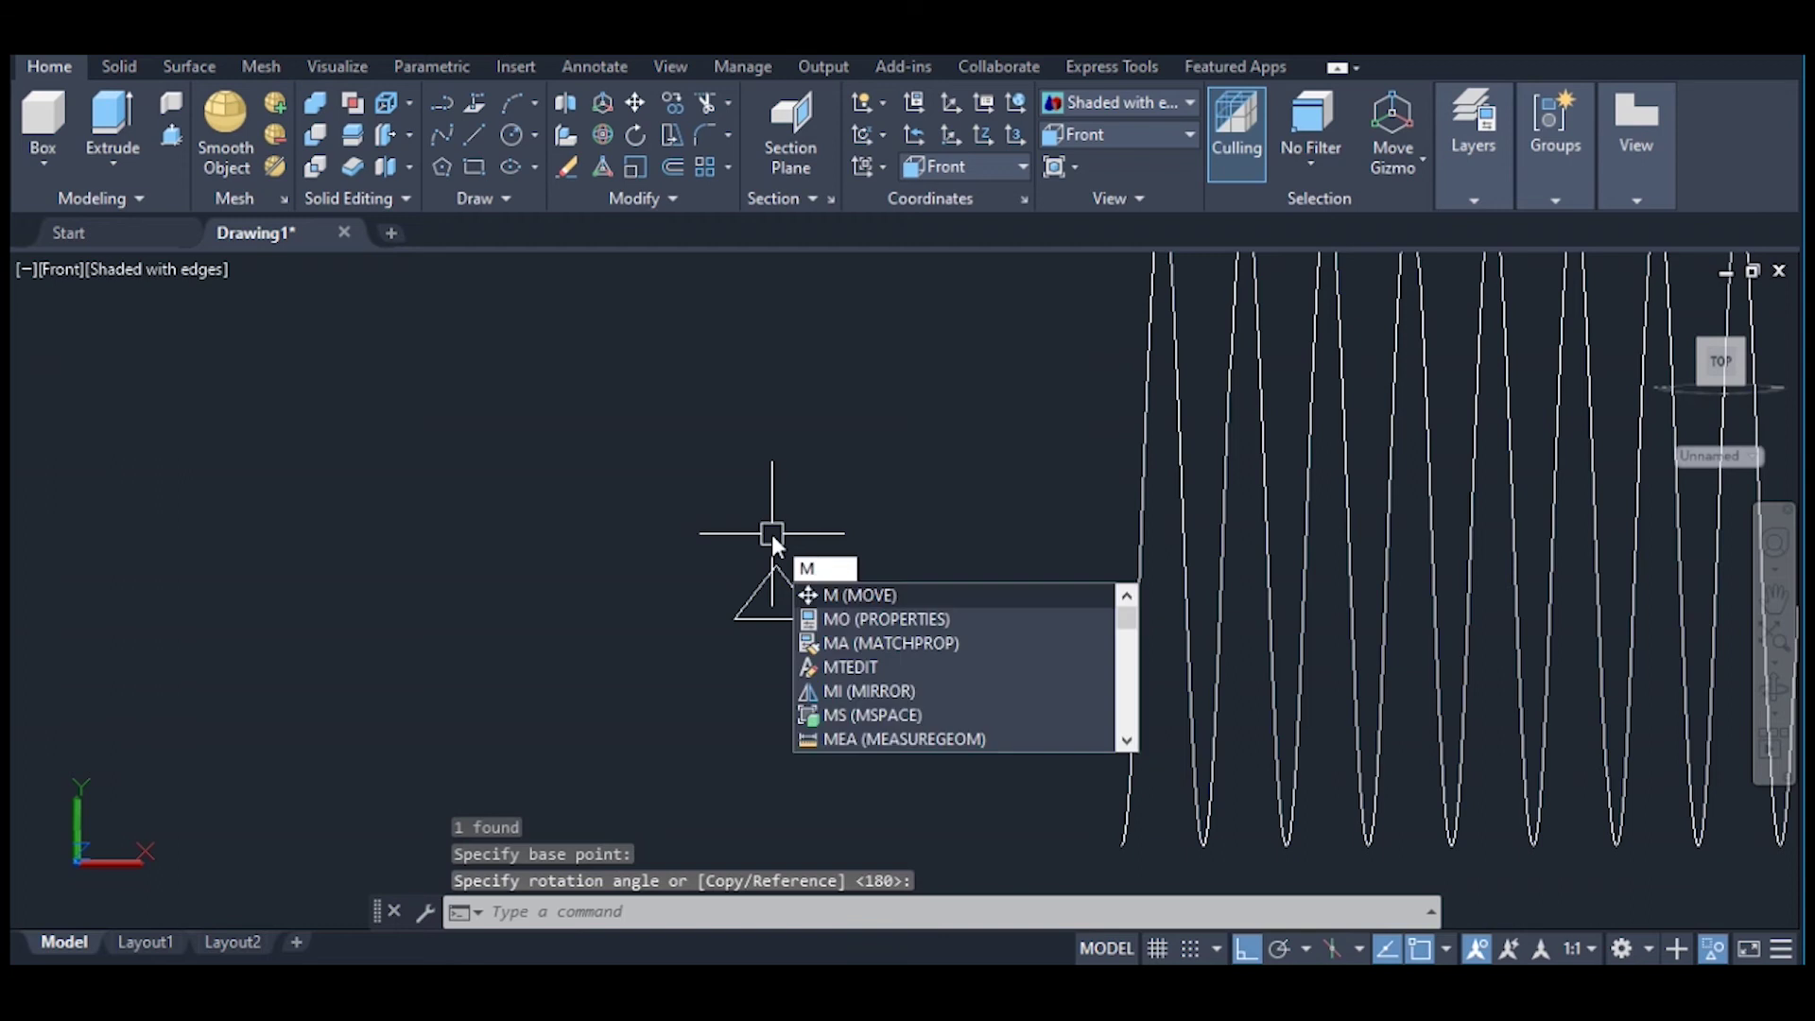
key(Return)
click(776, 565)
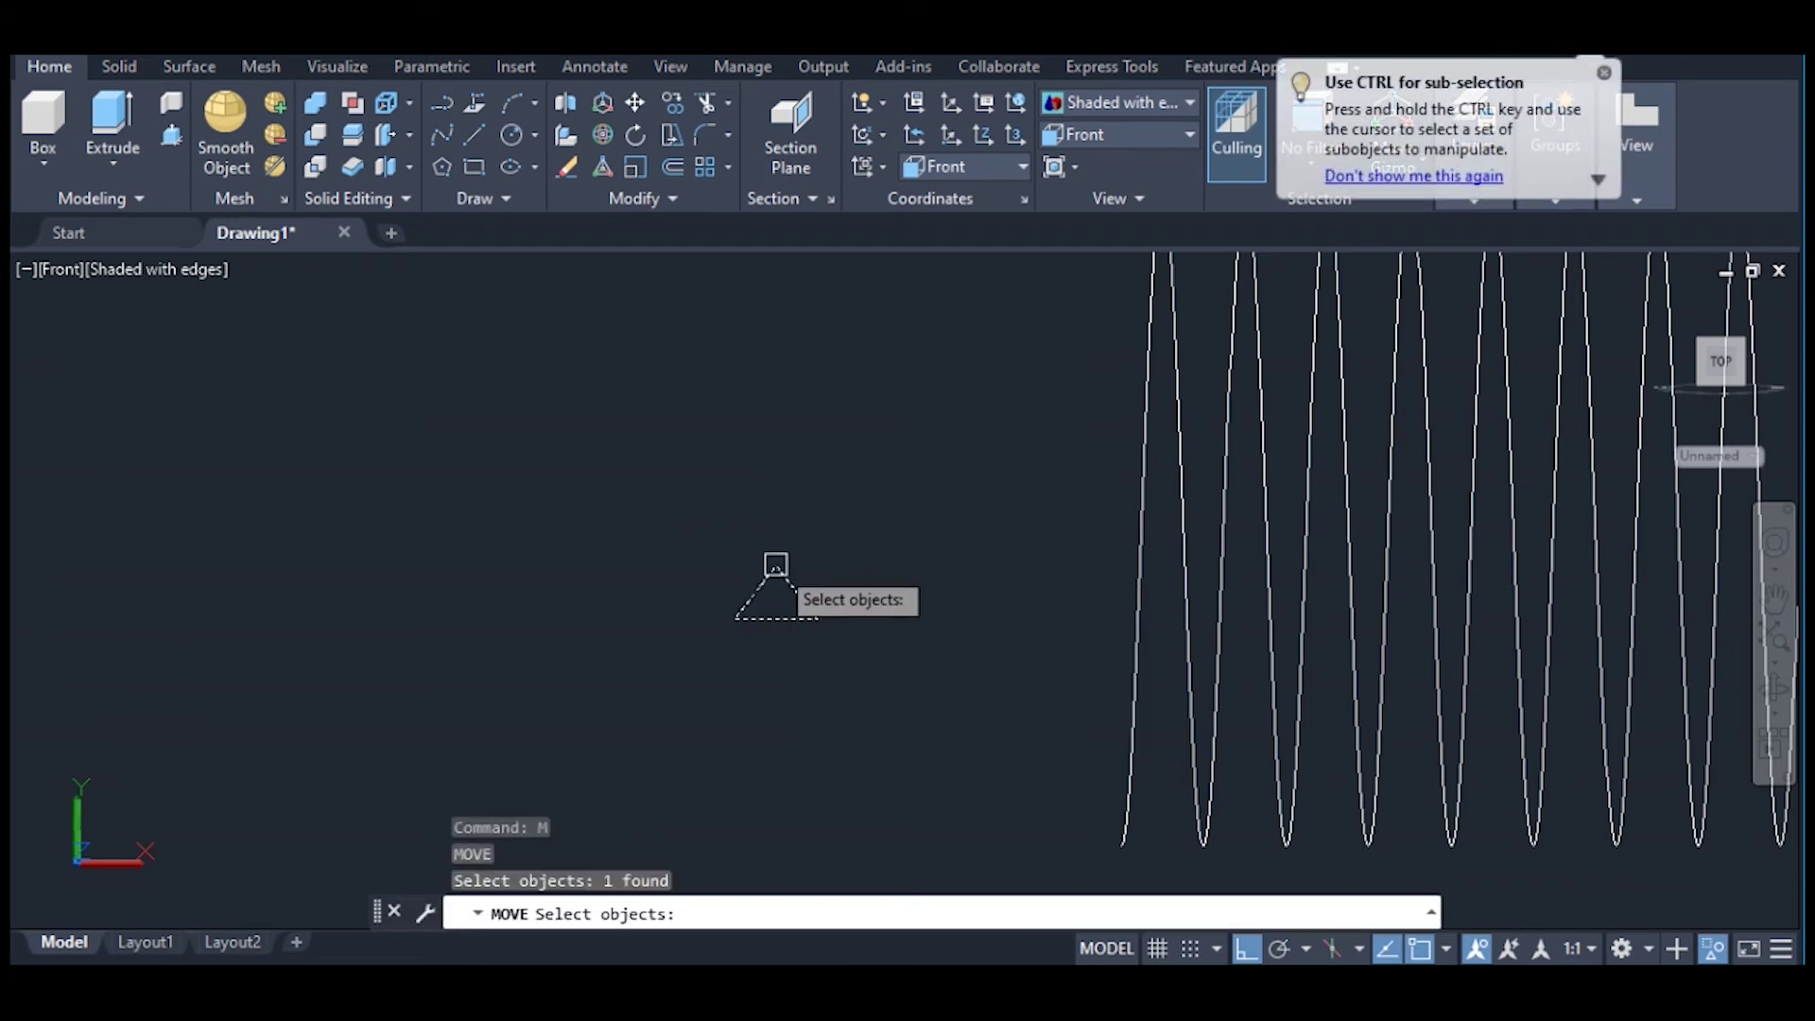
key(Return)
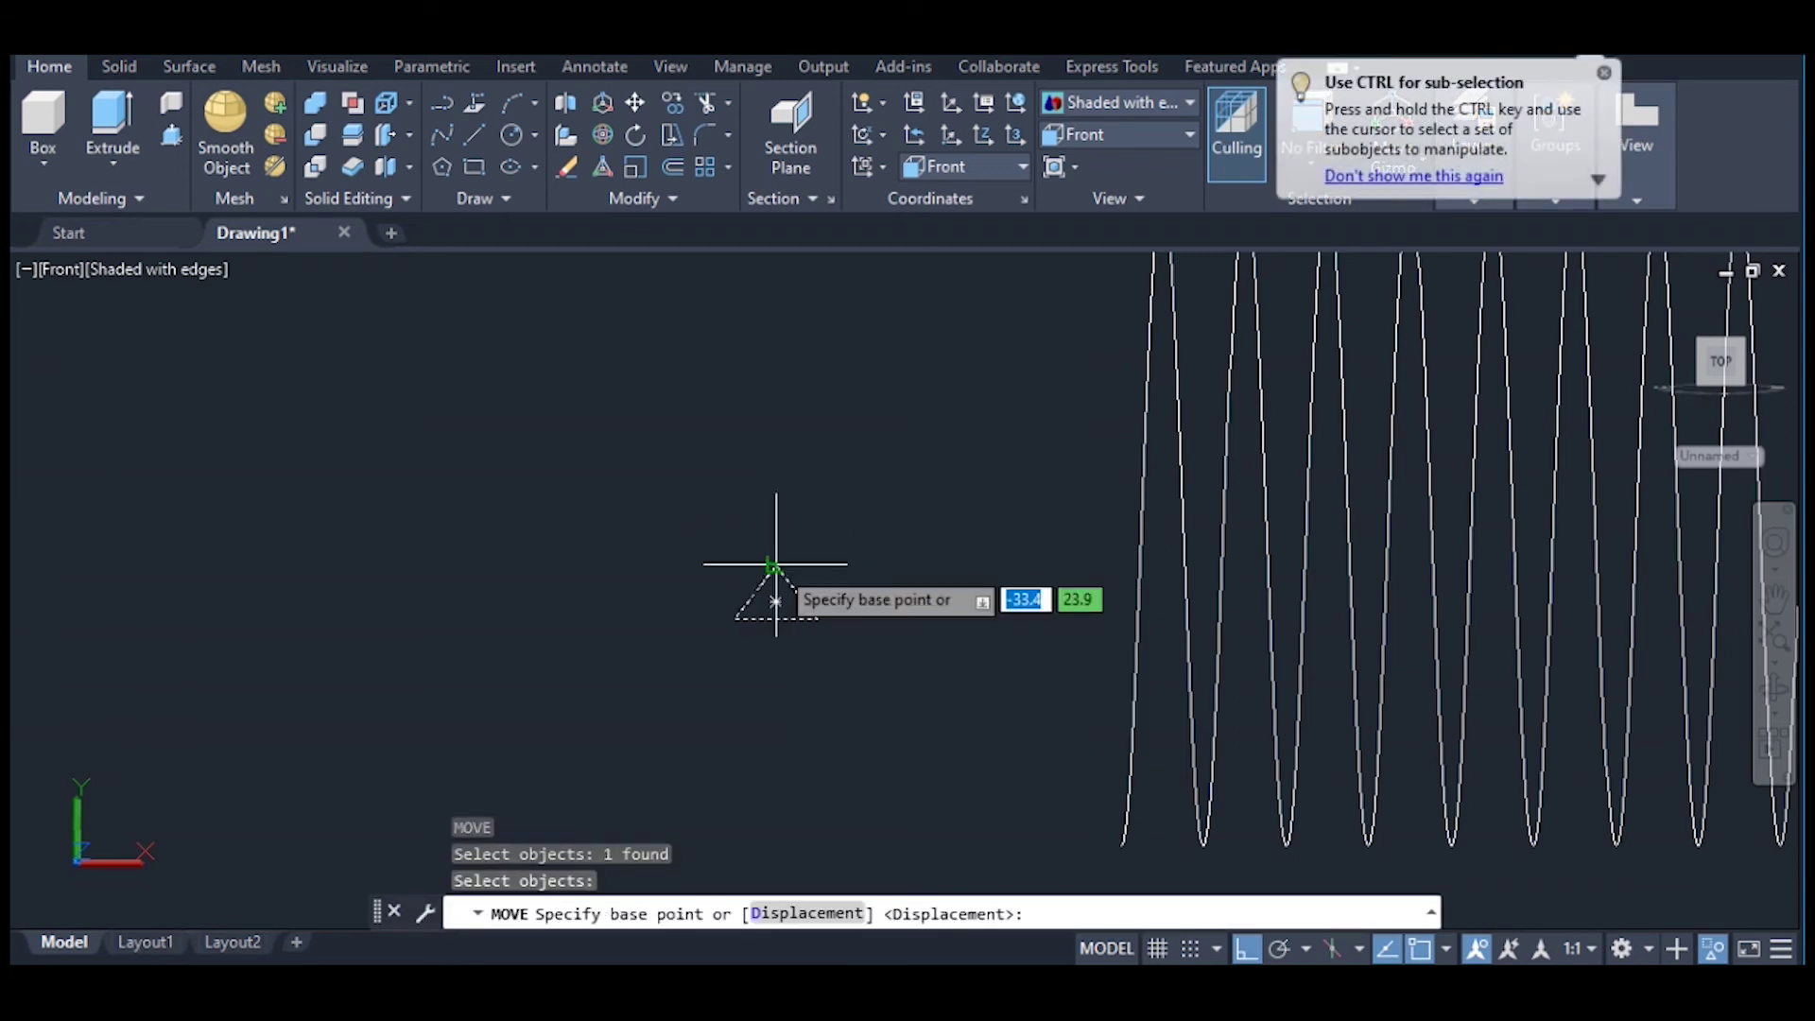
click(774, 619)
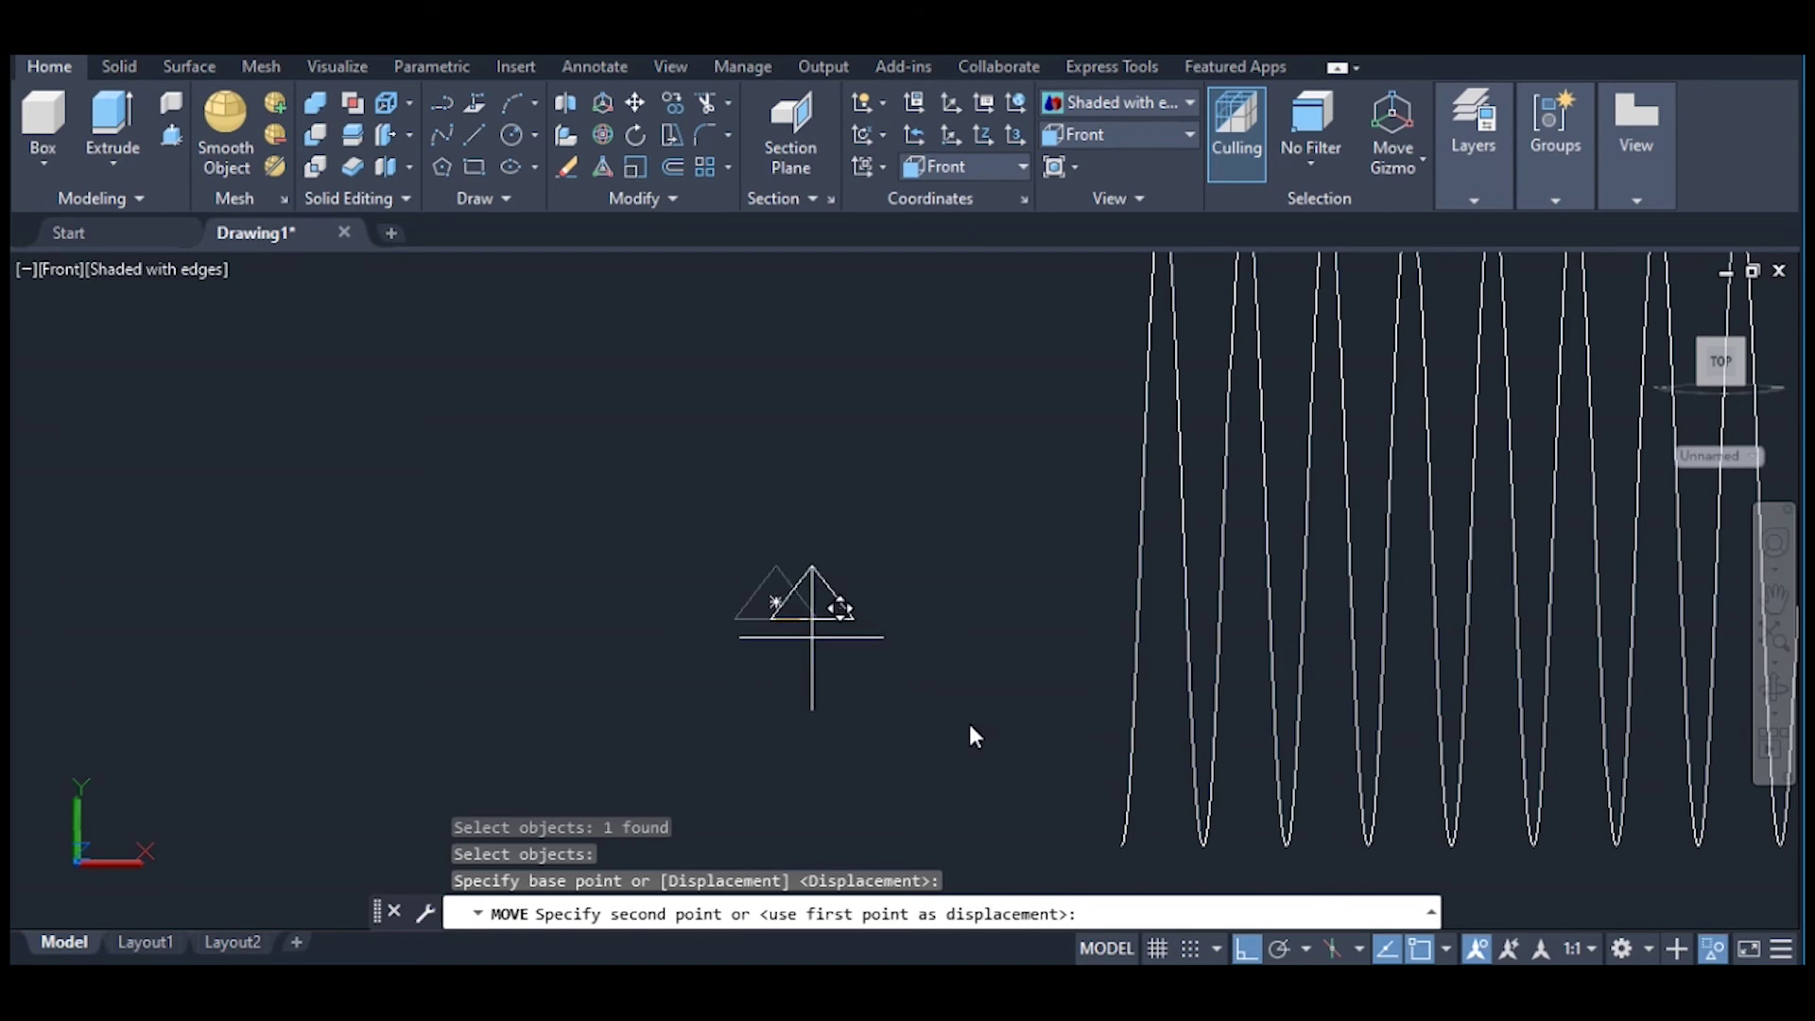
click(1244, 948)
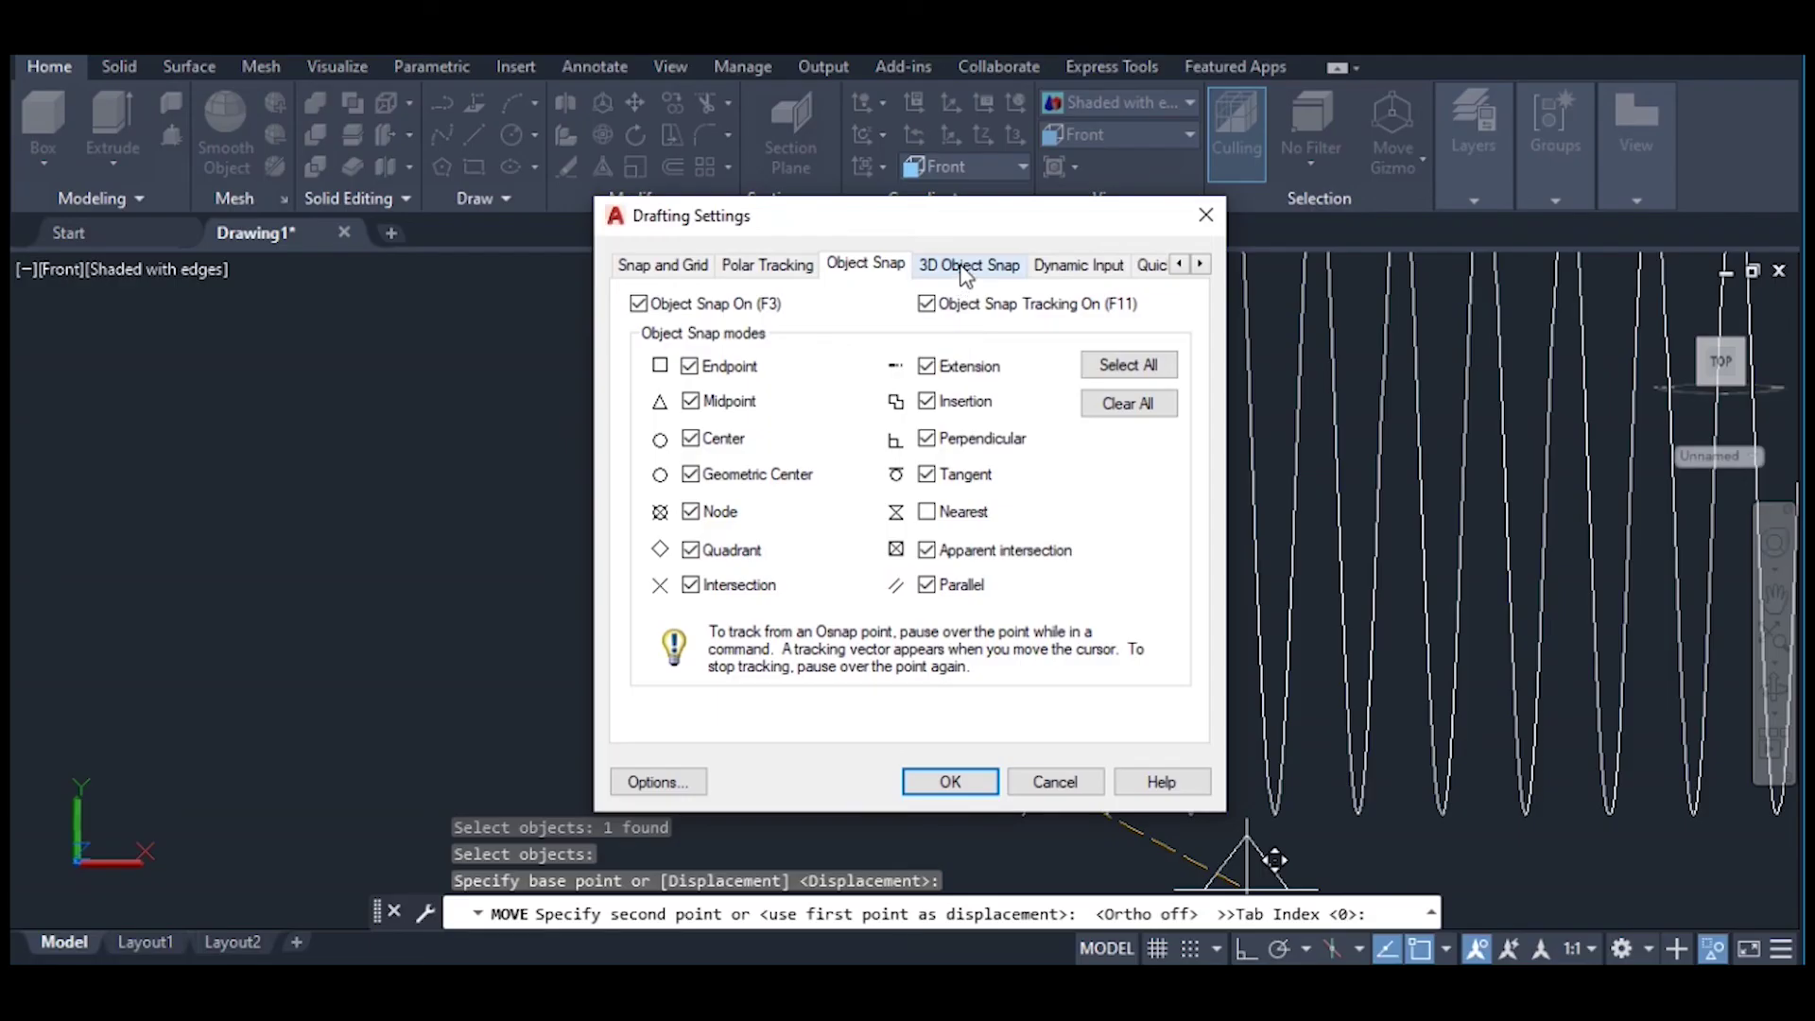
click(966, 267)
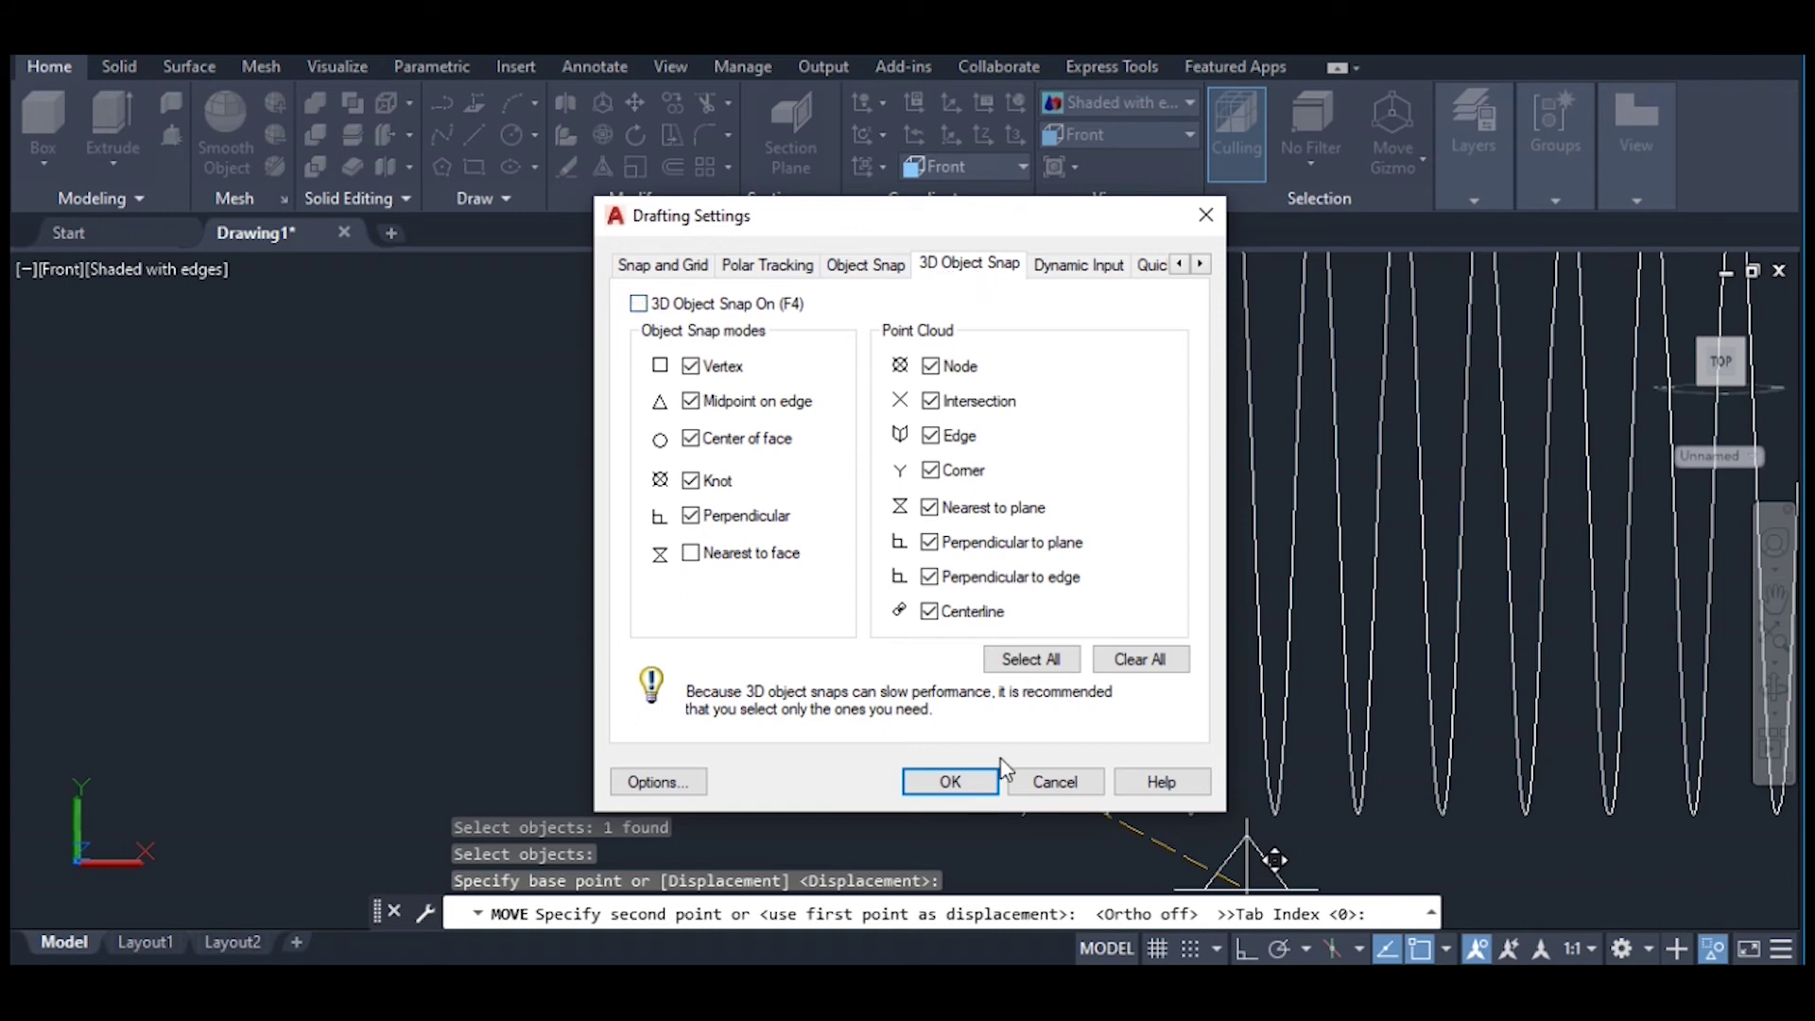
click(951, 782)
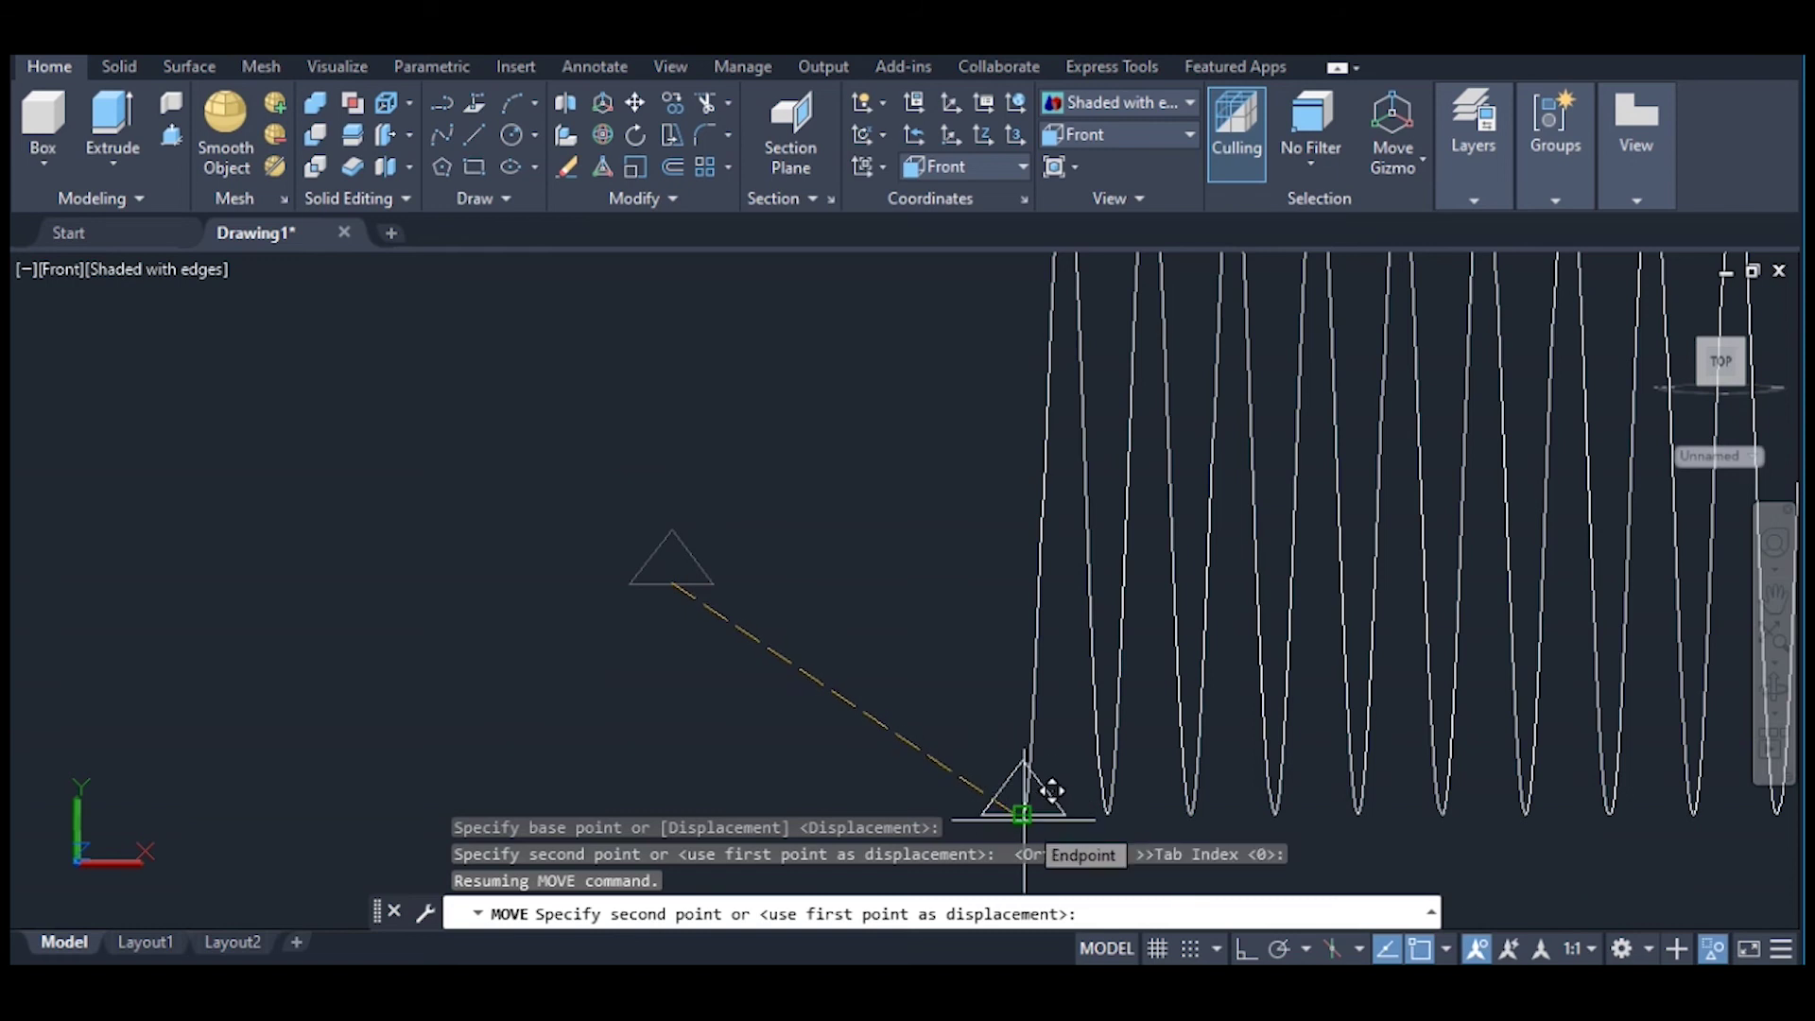
click(1023, 814)
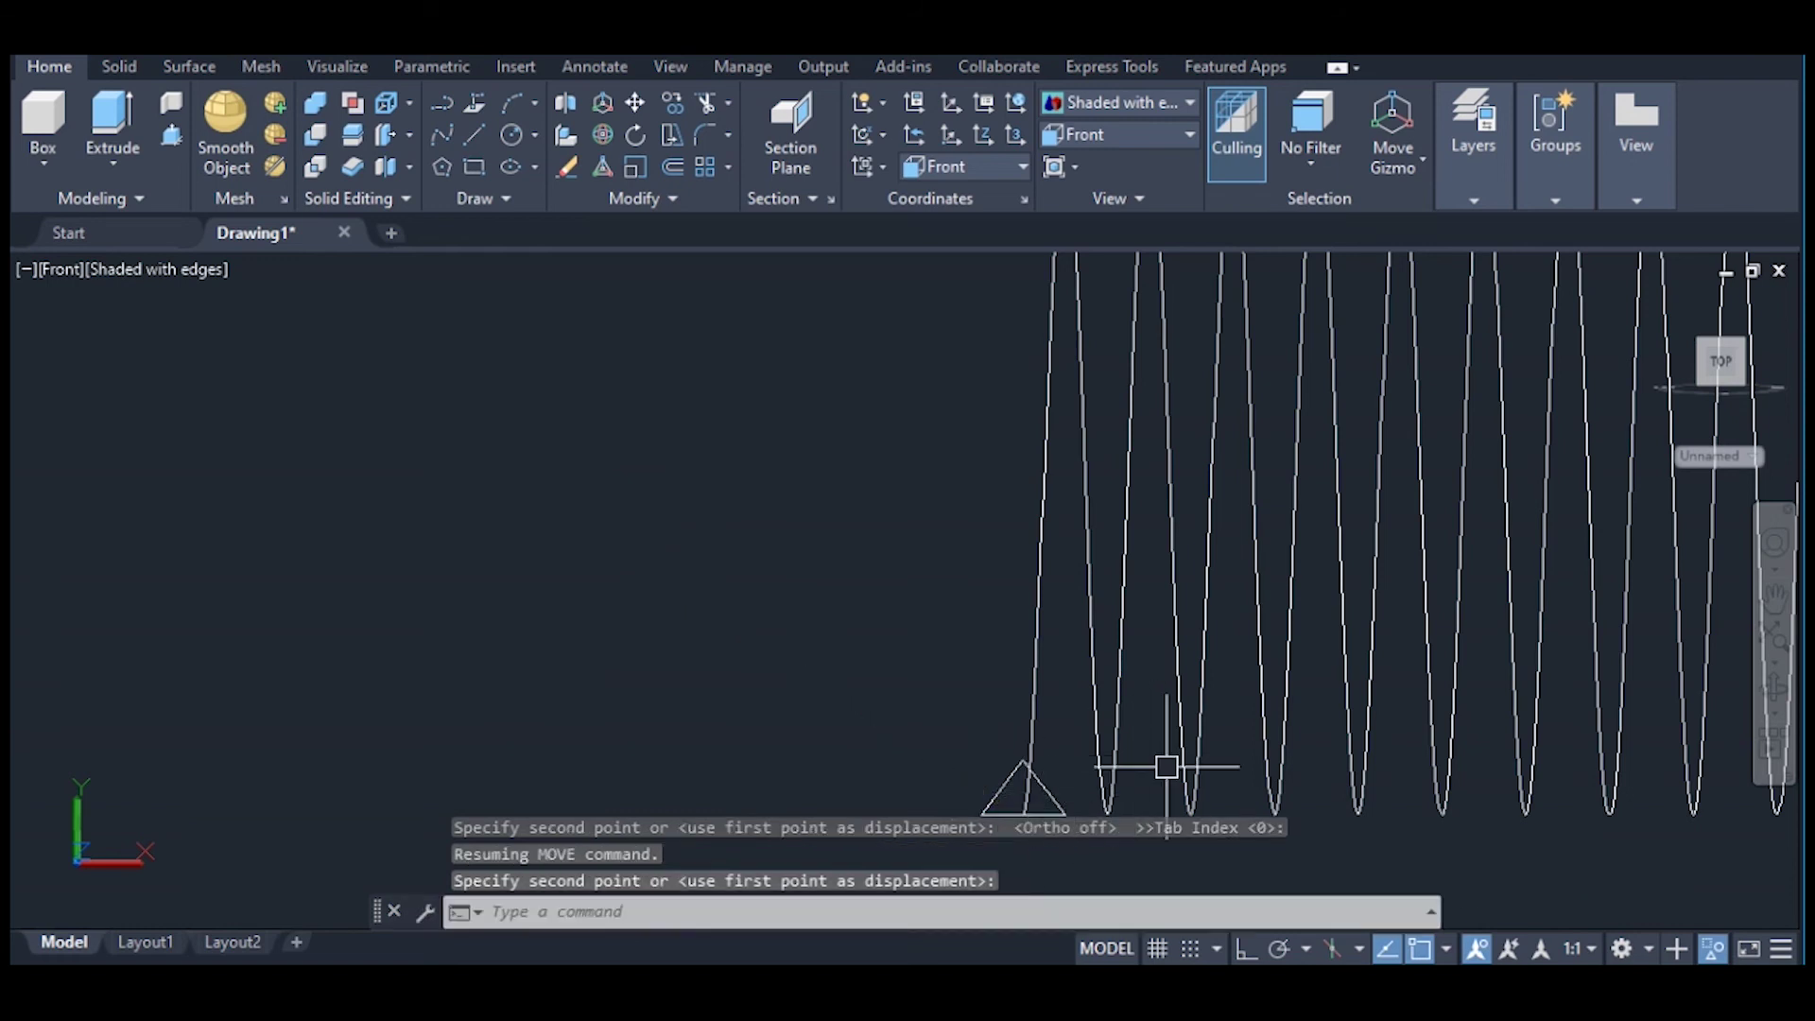
Step: Extrude the triangle as a solid along the helix path
scroll(1167, 767, down, 3)
scroll(756, 605, up, 2)
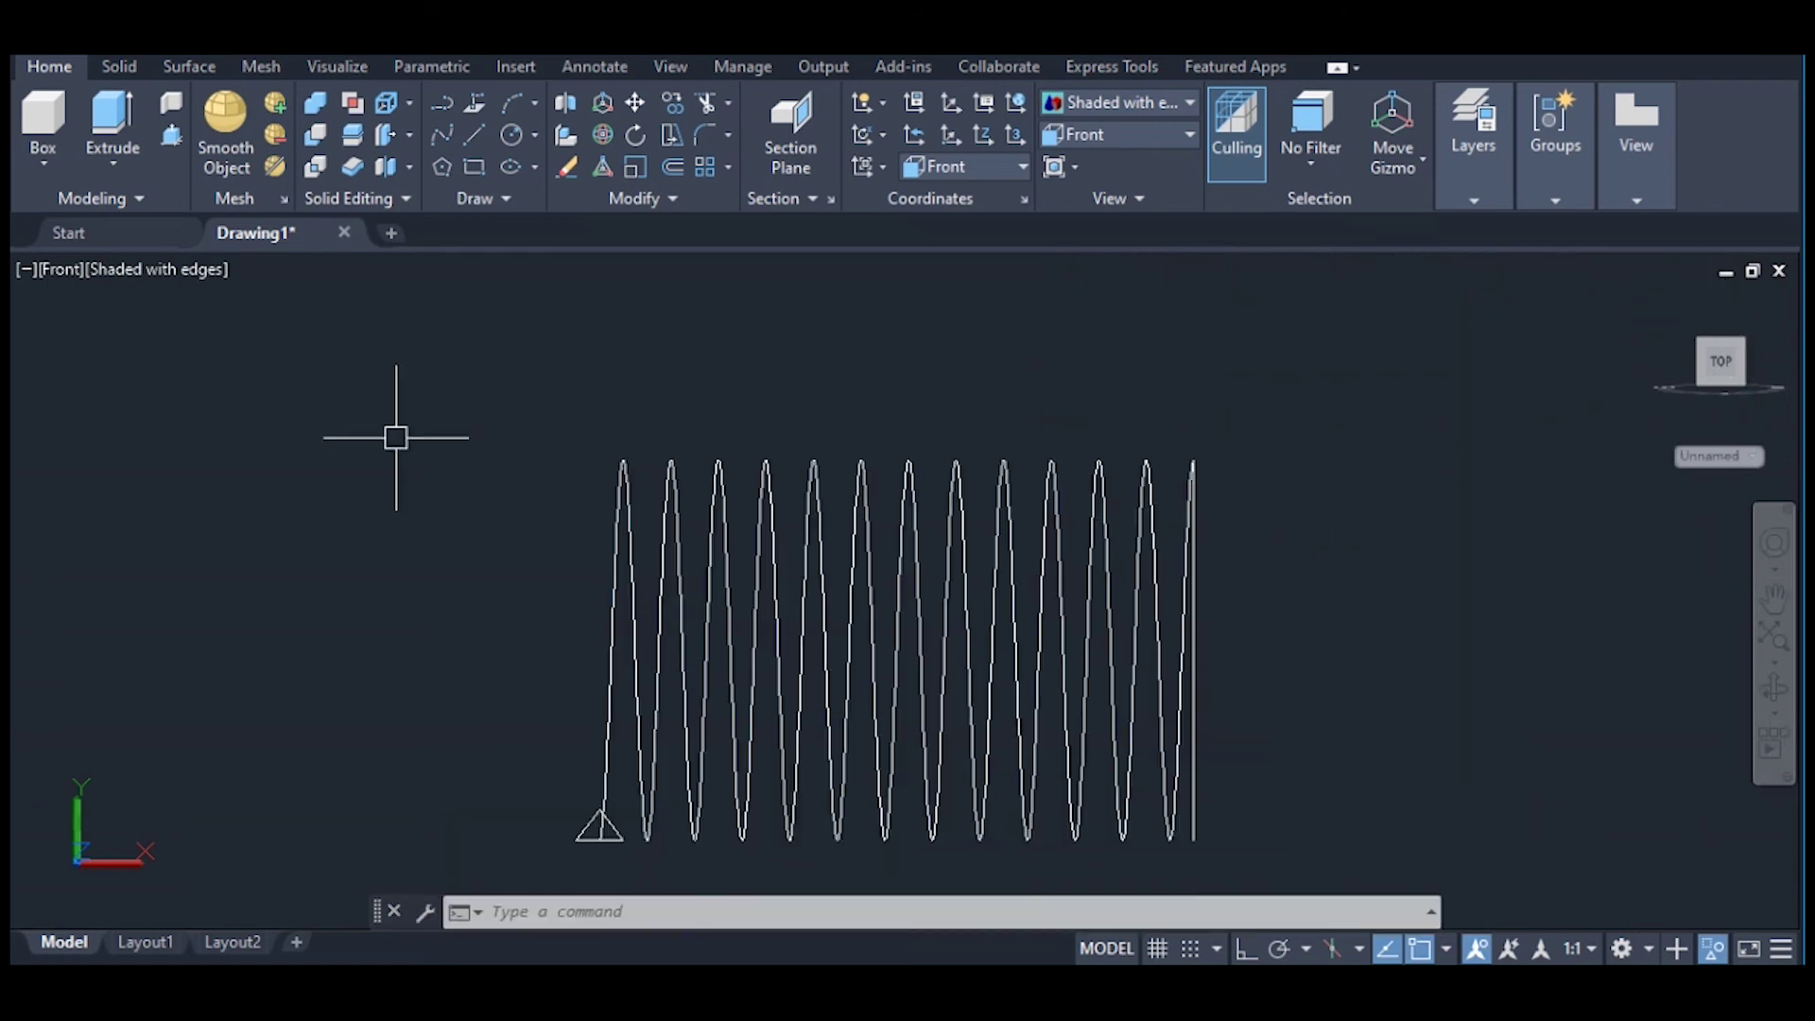
click(115, 115)
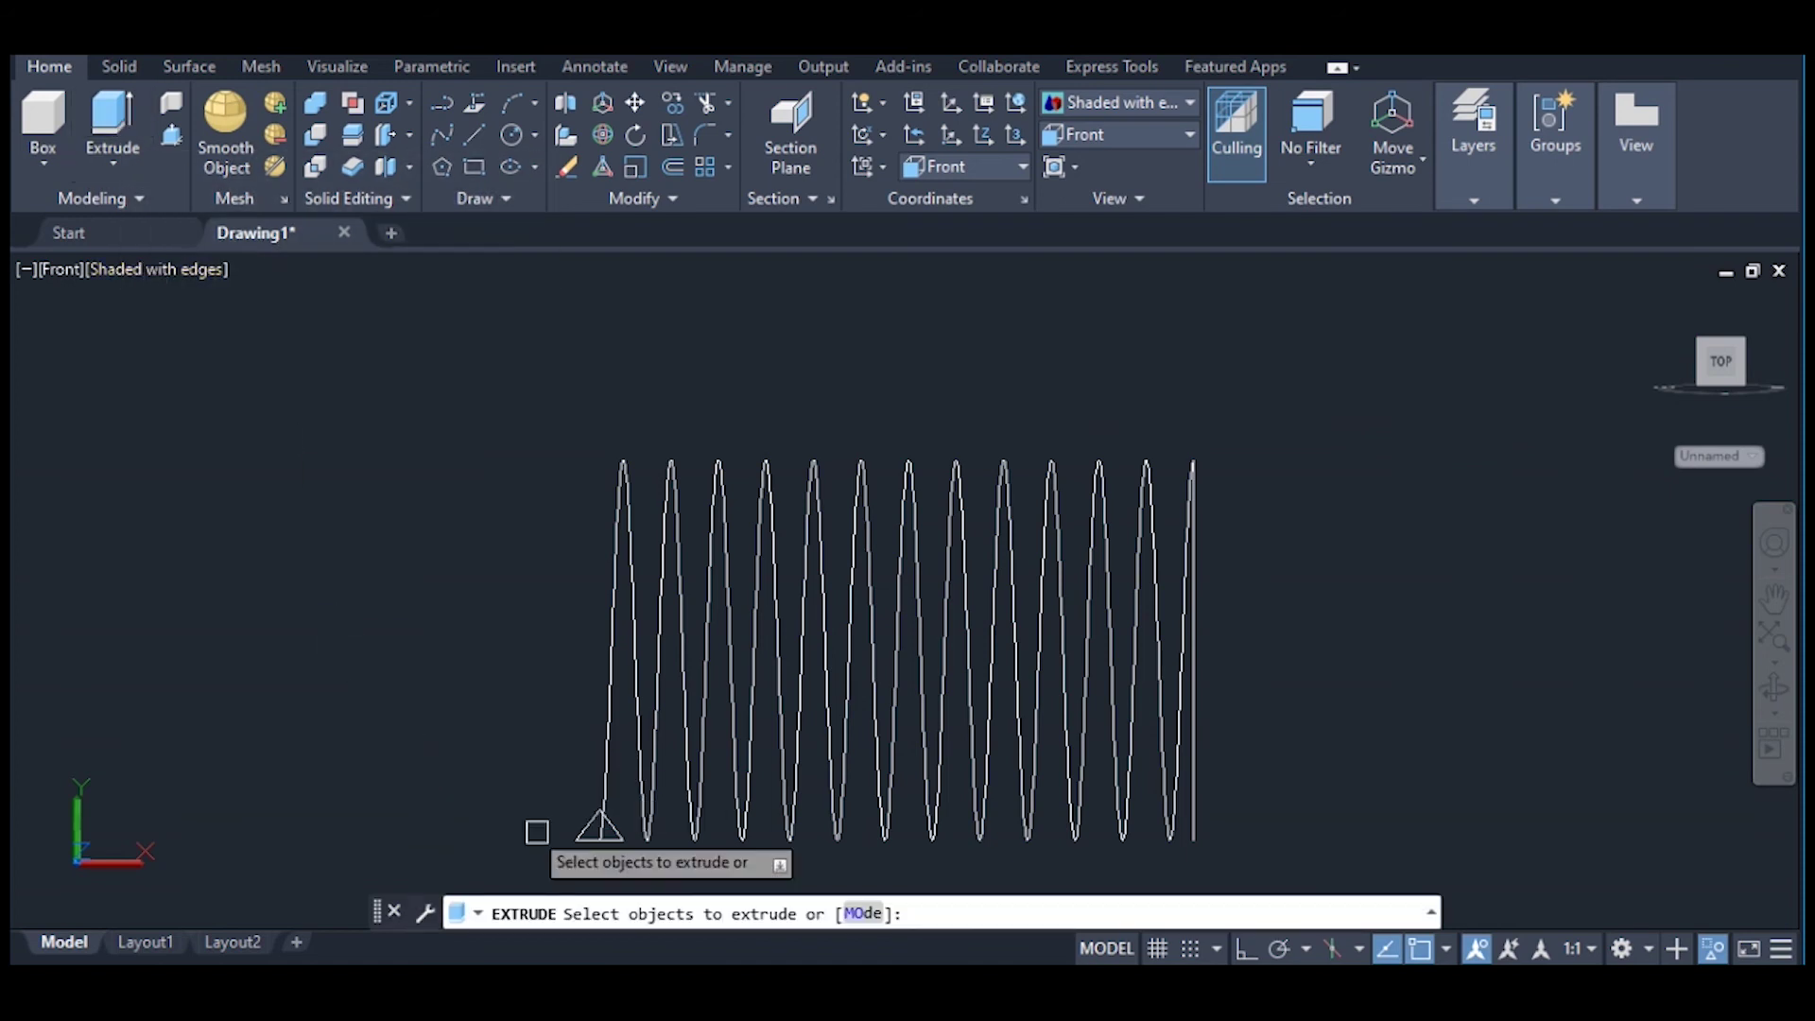
scroll(586, 837, up, 3)
click(572, 819)
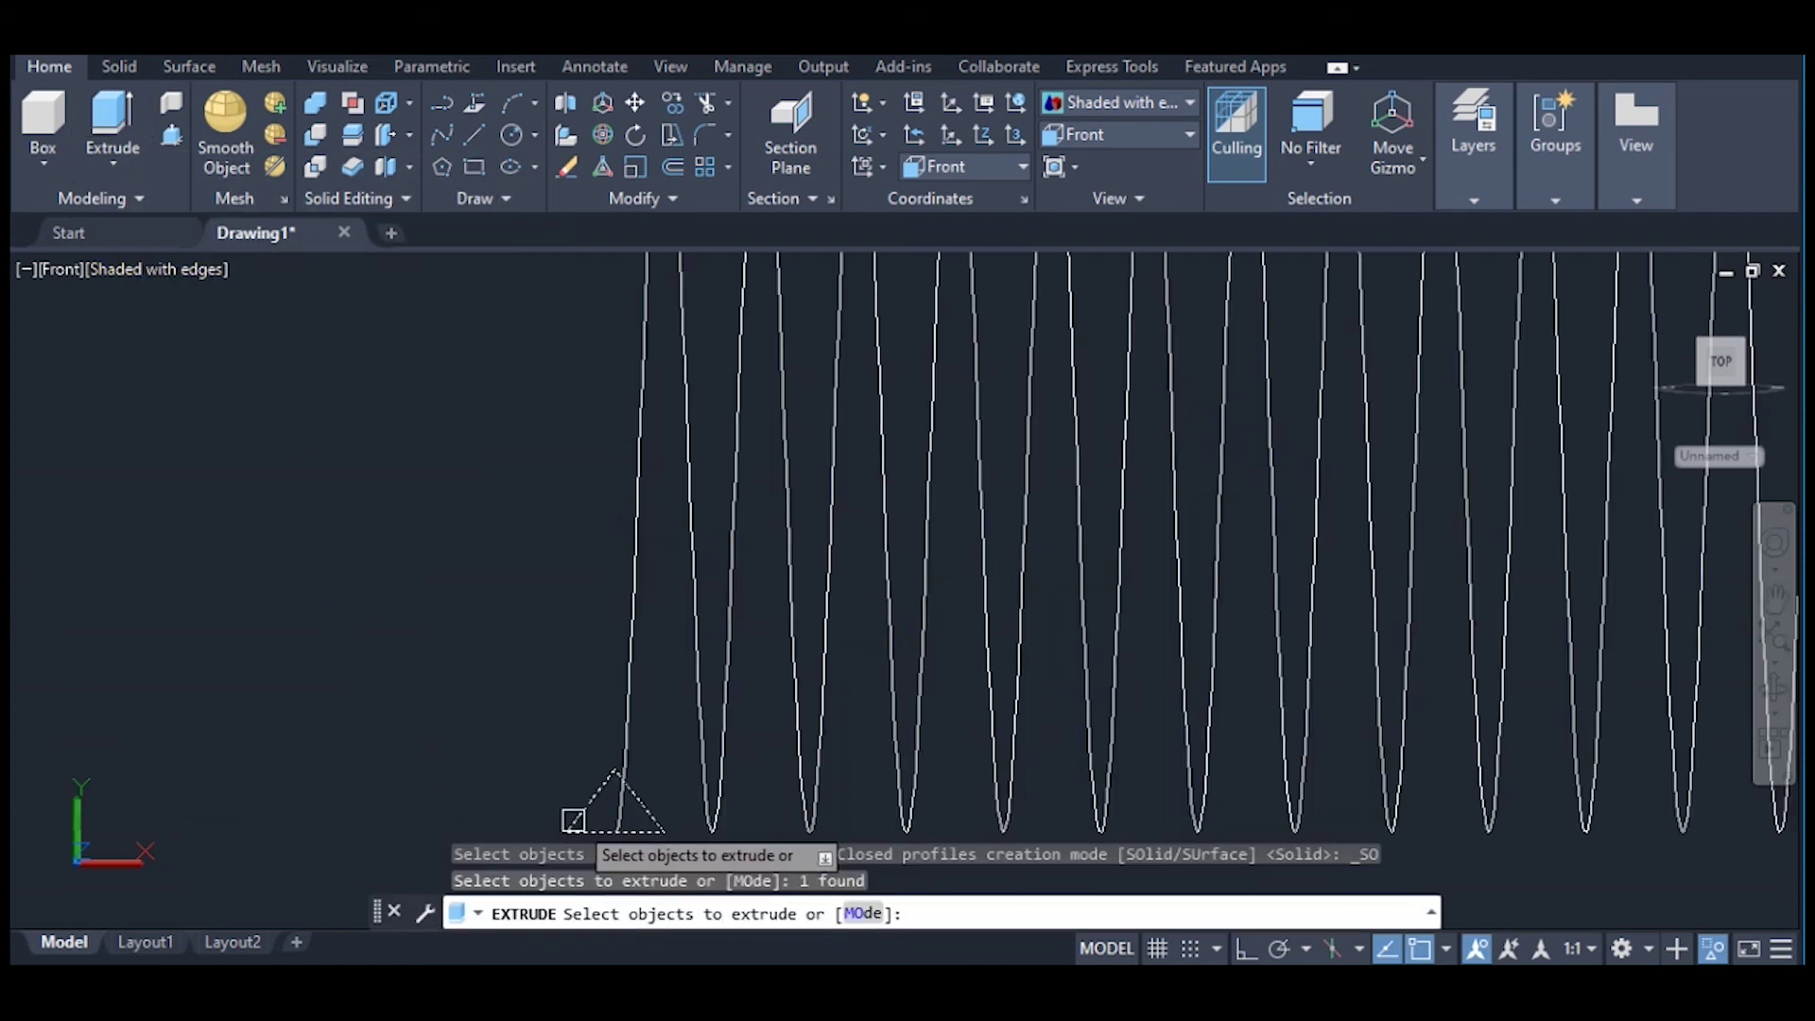
key(Return)
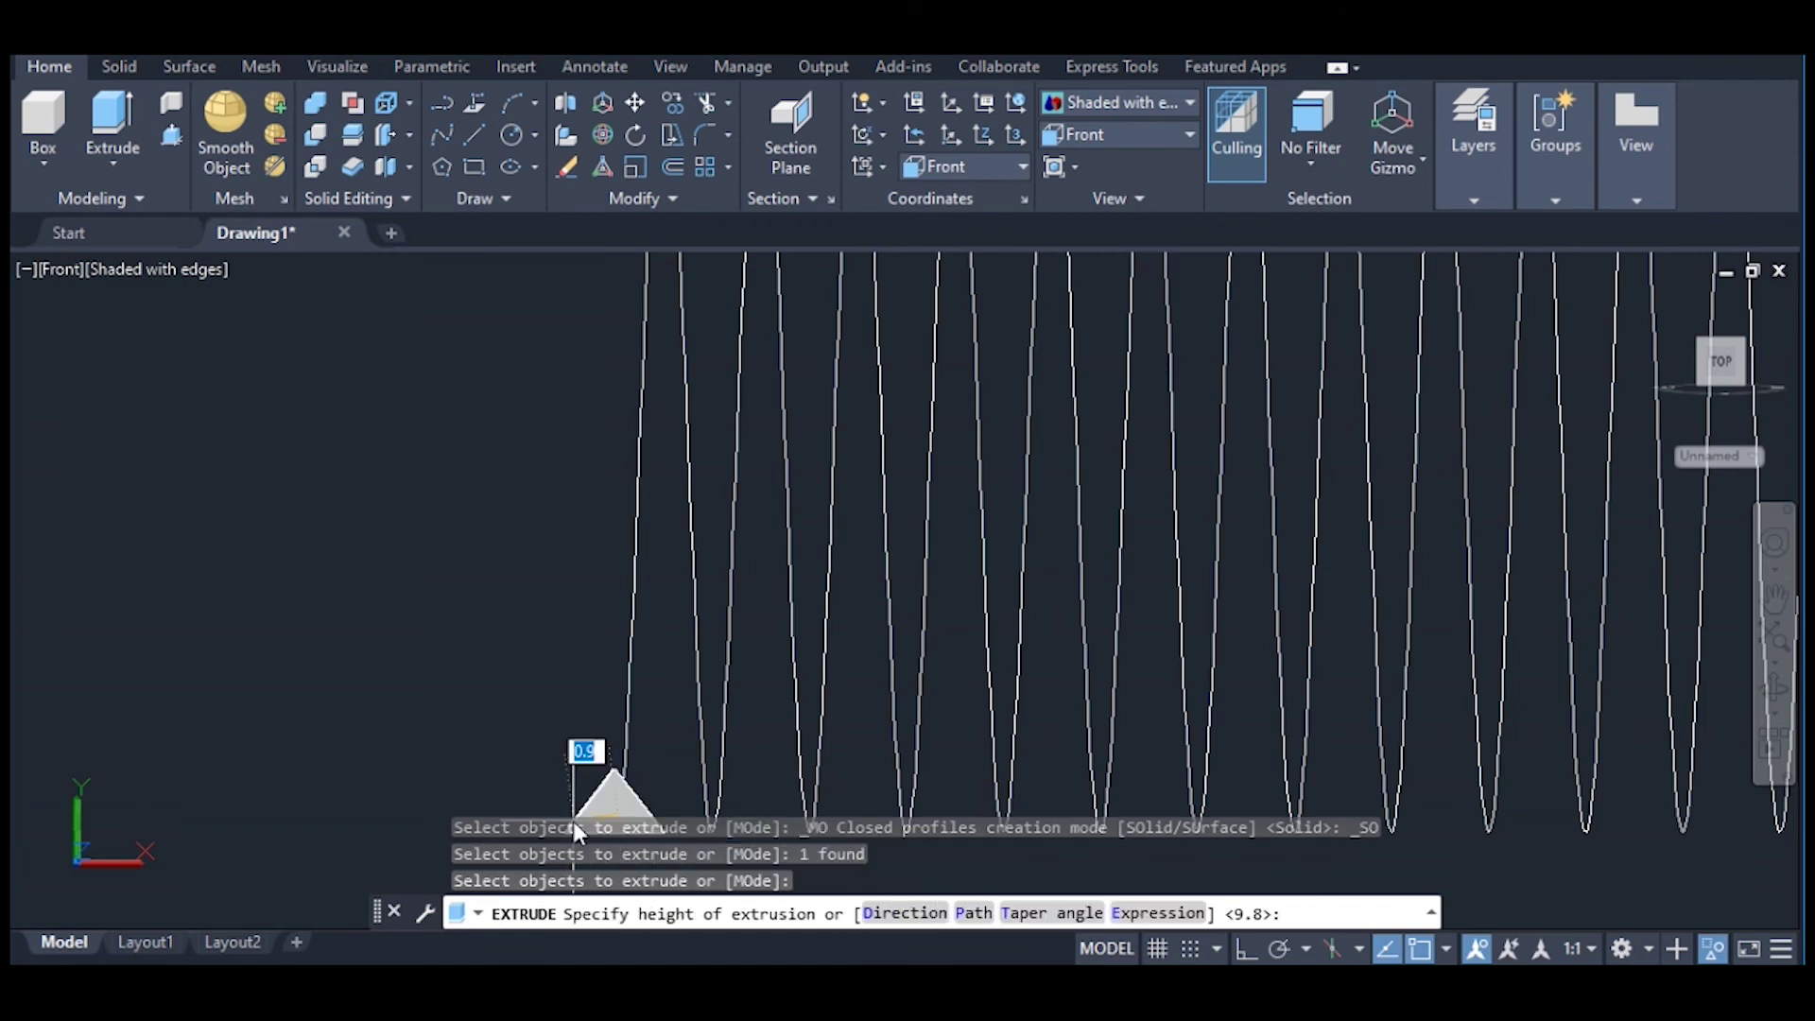
click(973, 914)
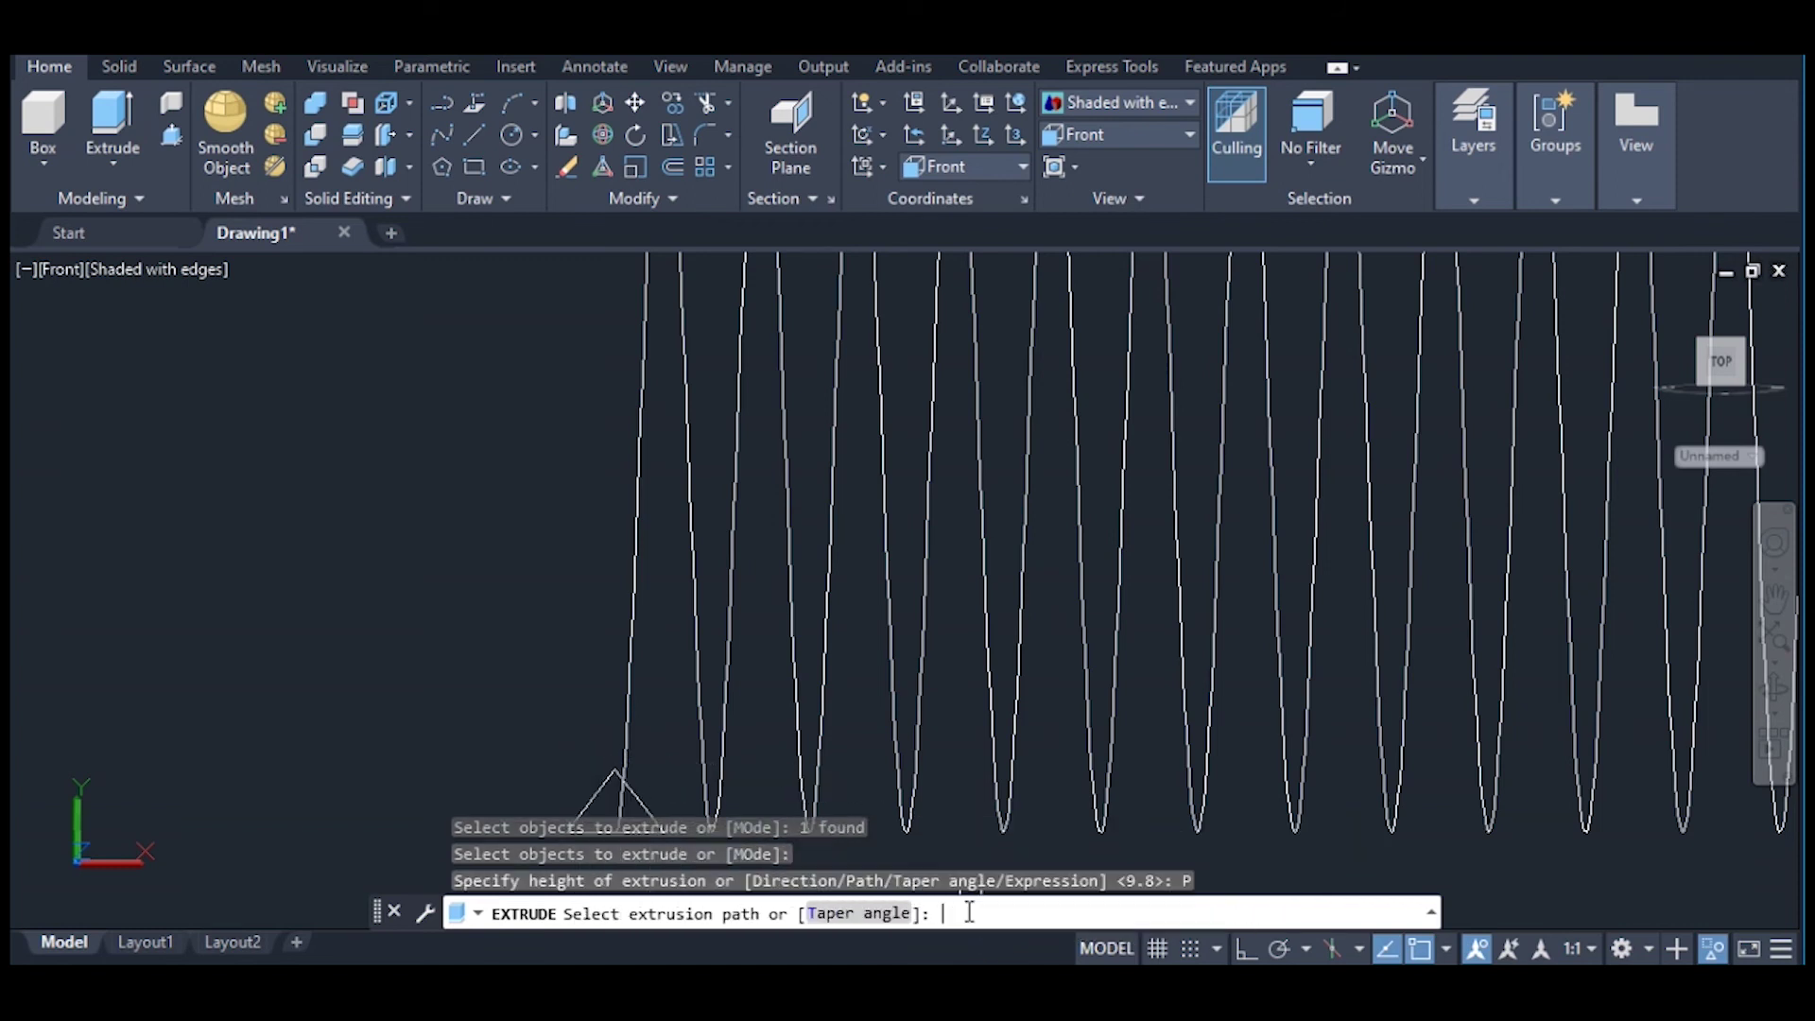
click(717, 642)
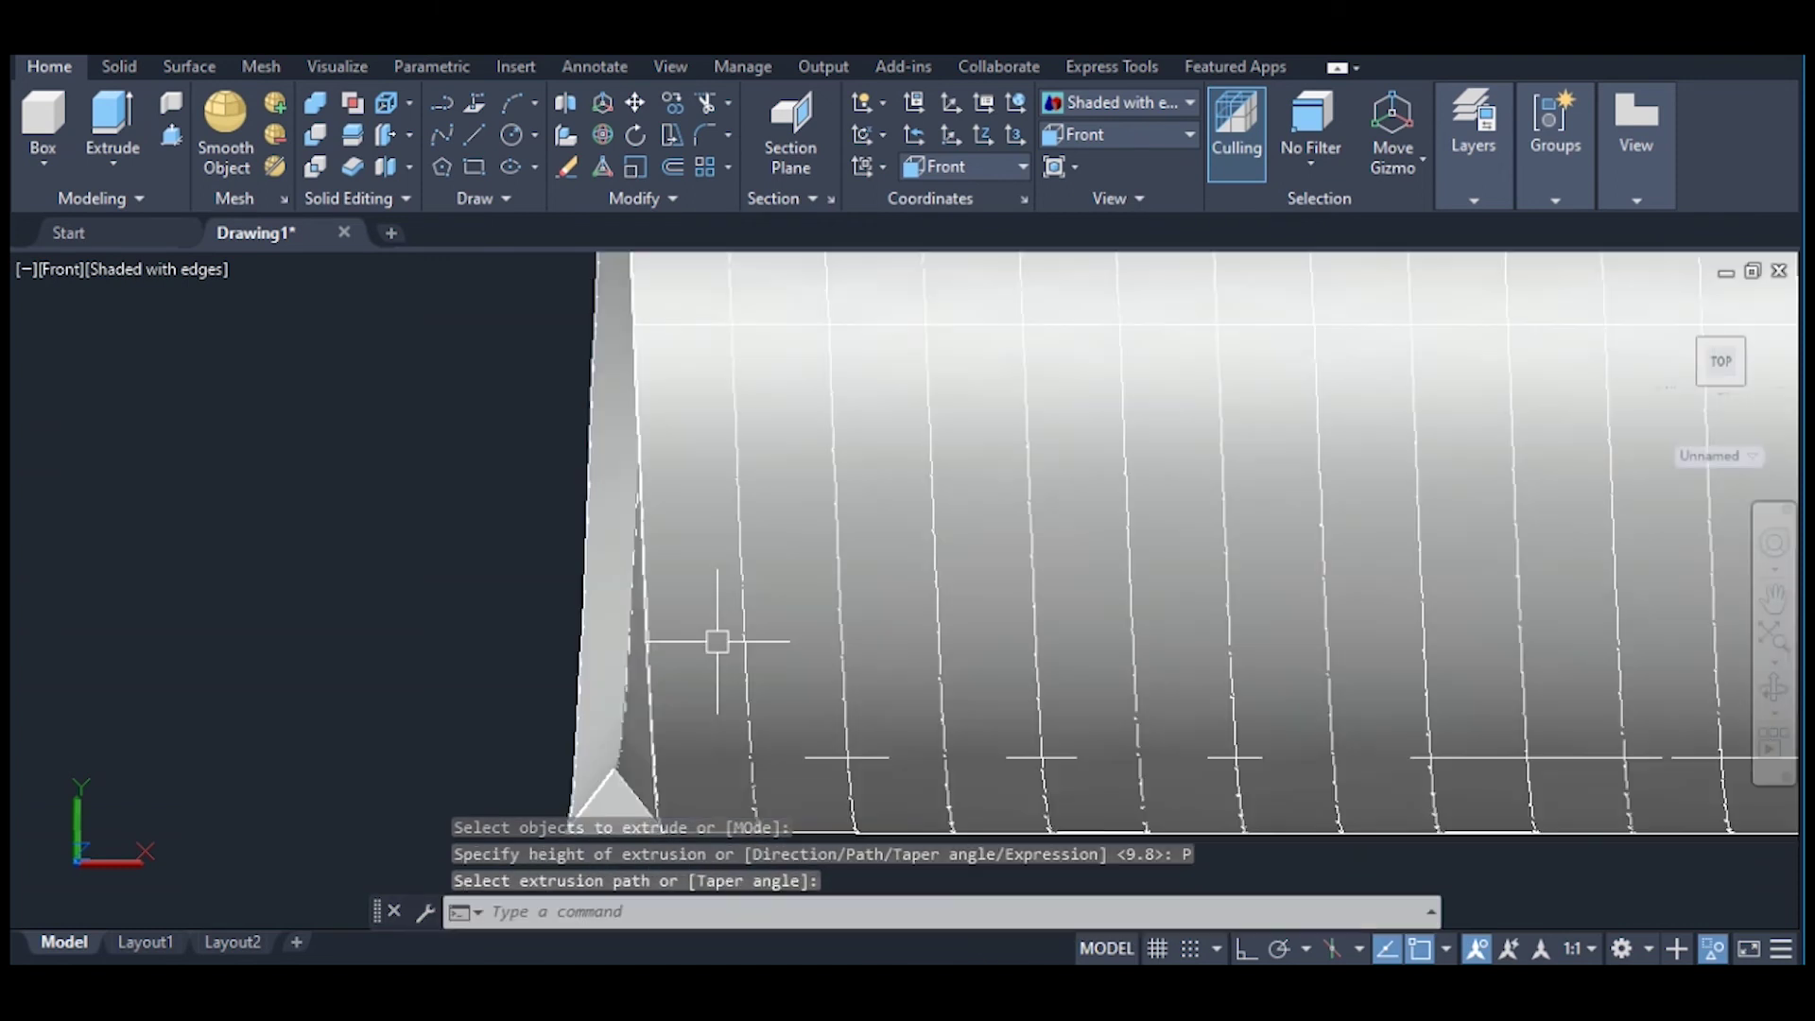
scroll(718, 642, down, 4)
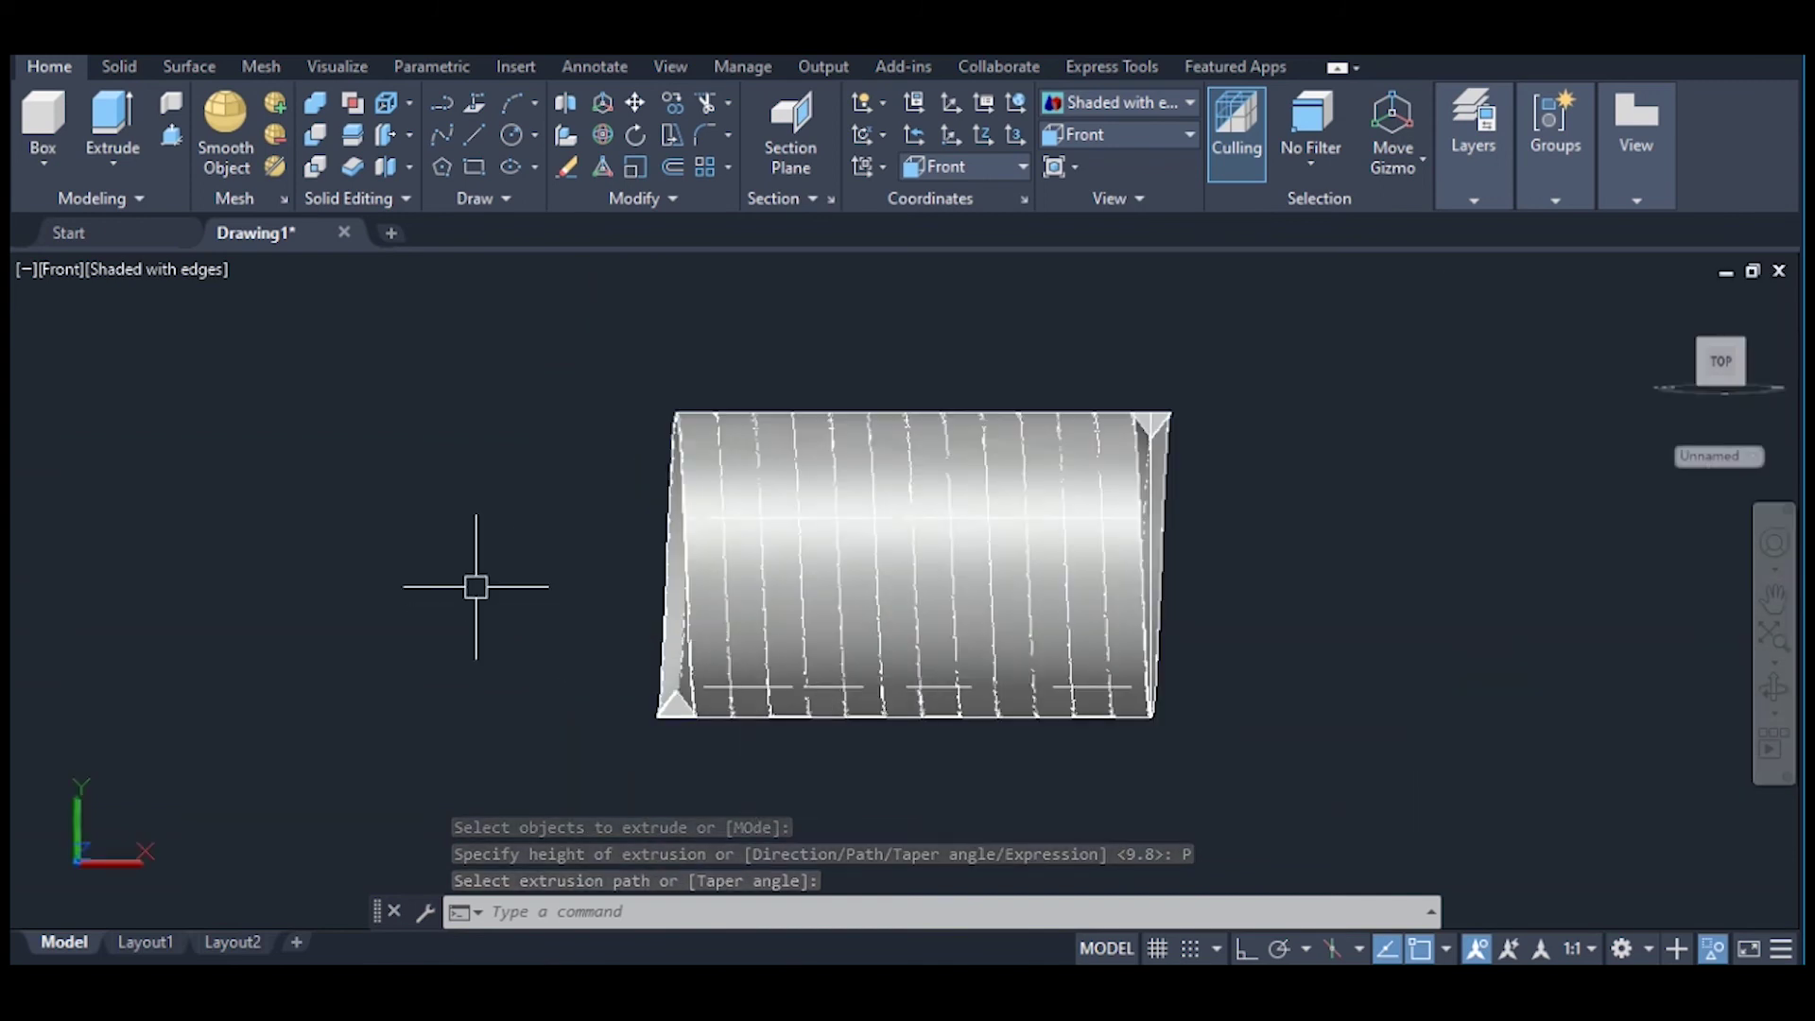
Step: End object isolation to bring back the hidden bolt body
right_click(420, 547)
mouse_move(640, 146)
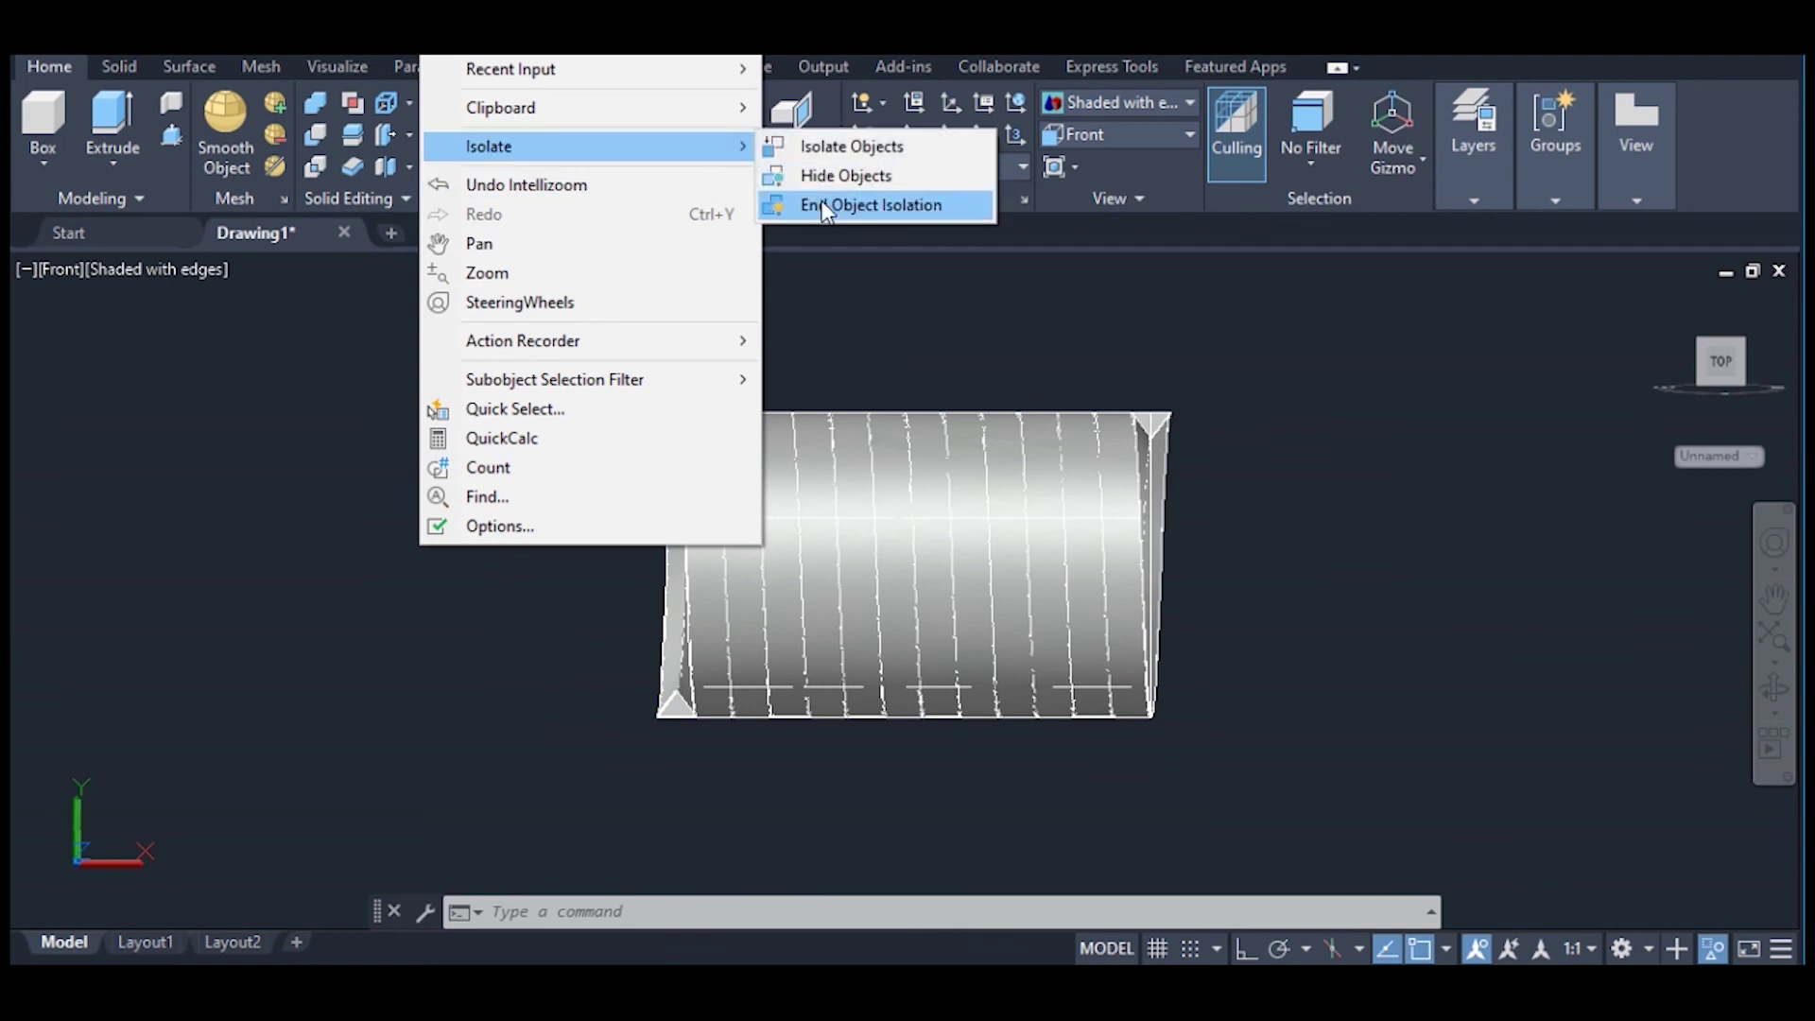
click(826, 206)
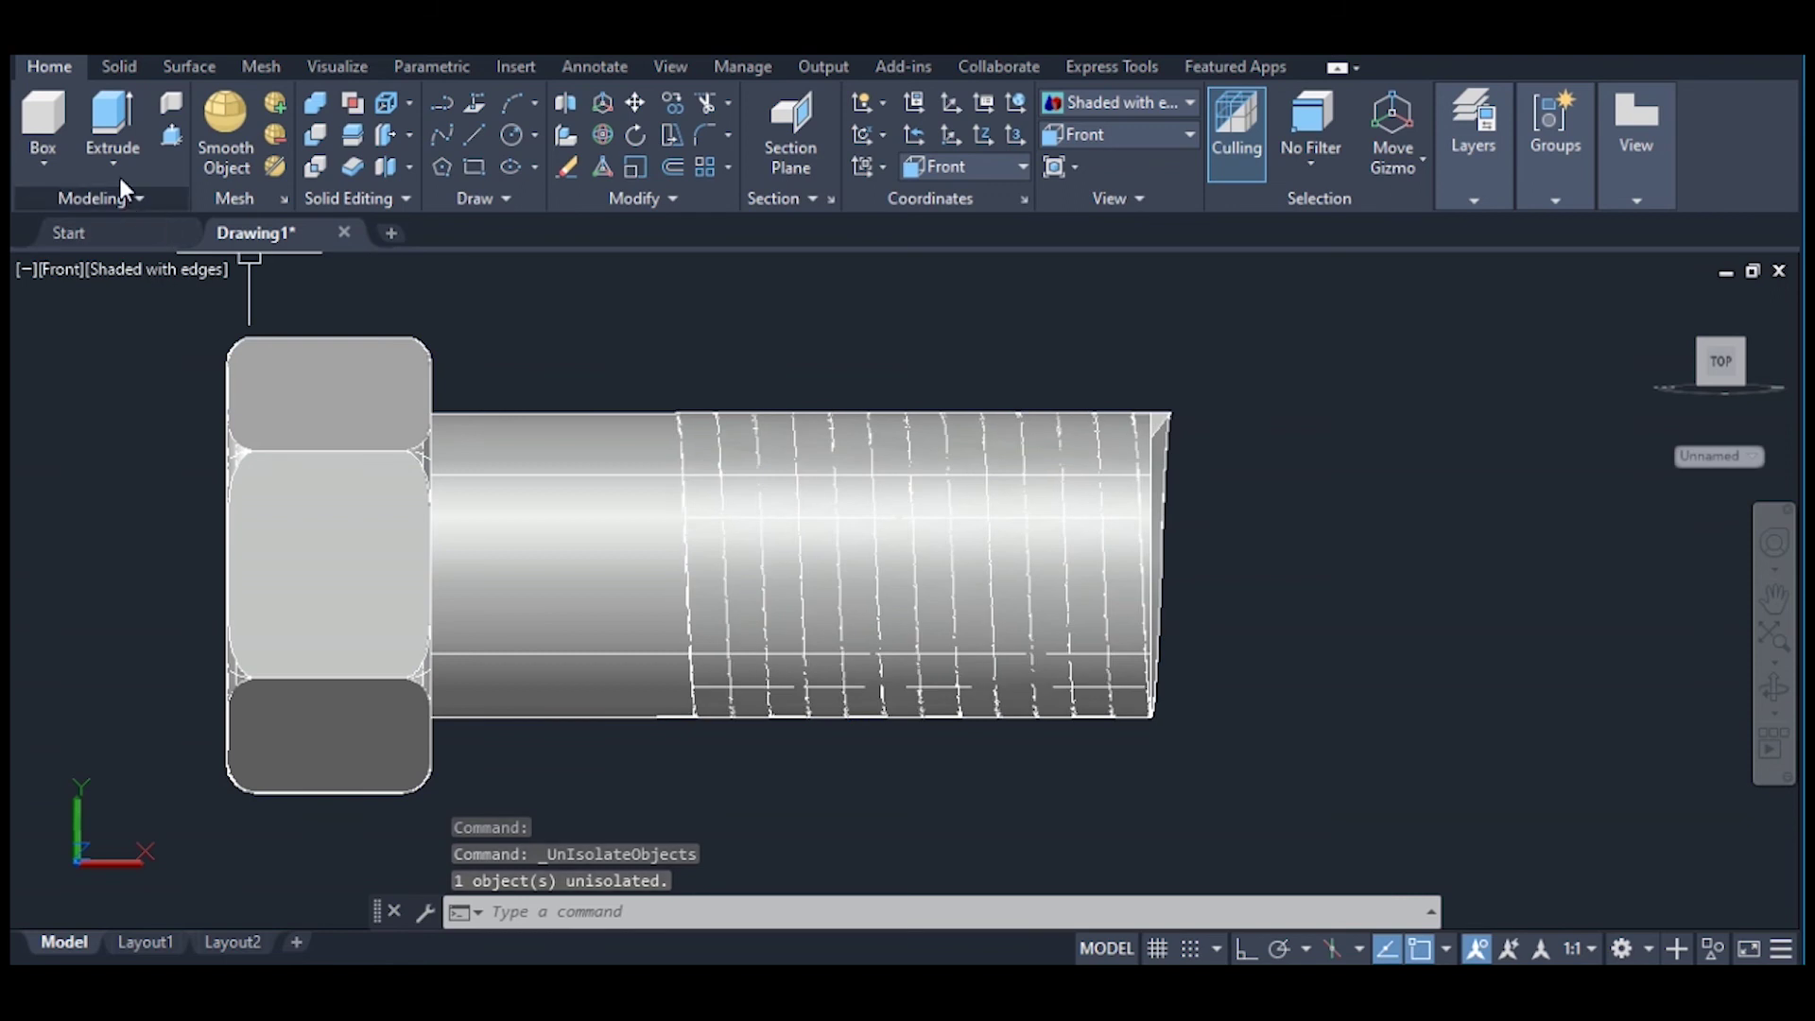
Step: Subtract the helical triangular solid from the bolt body to cut the thread
click(314, 132)
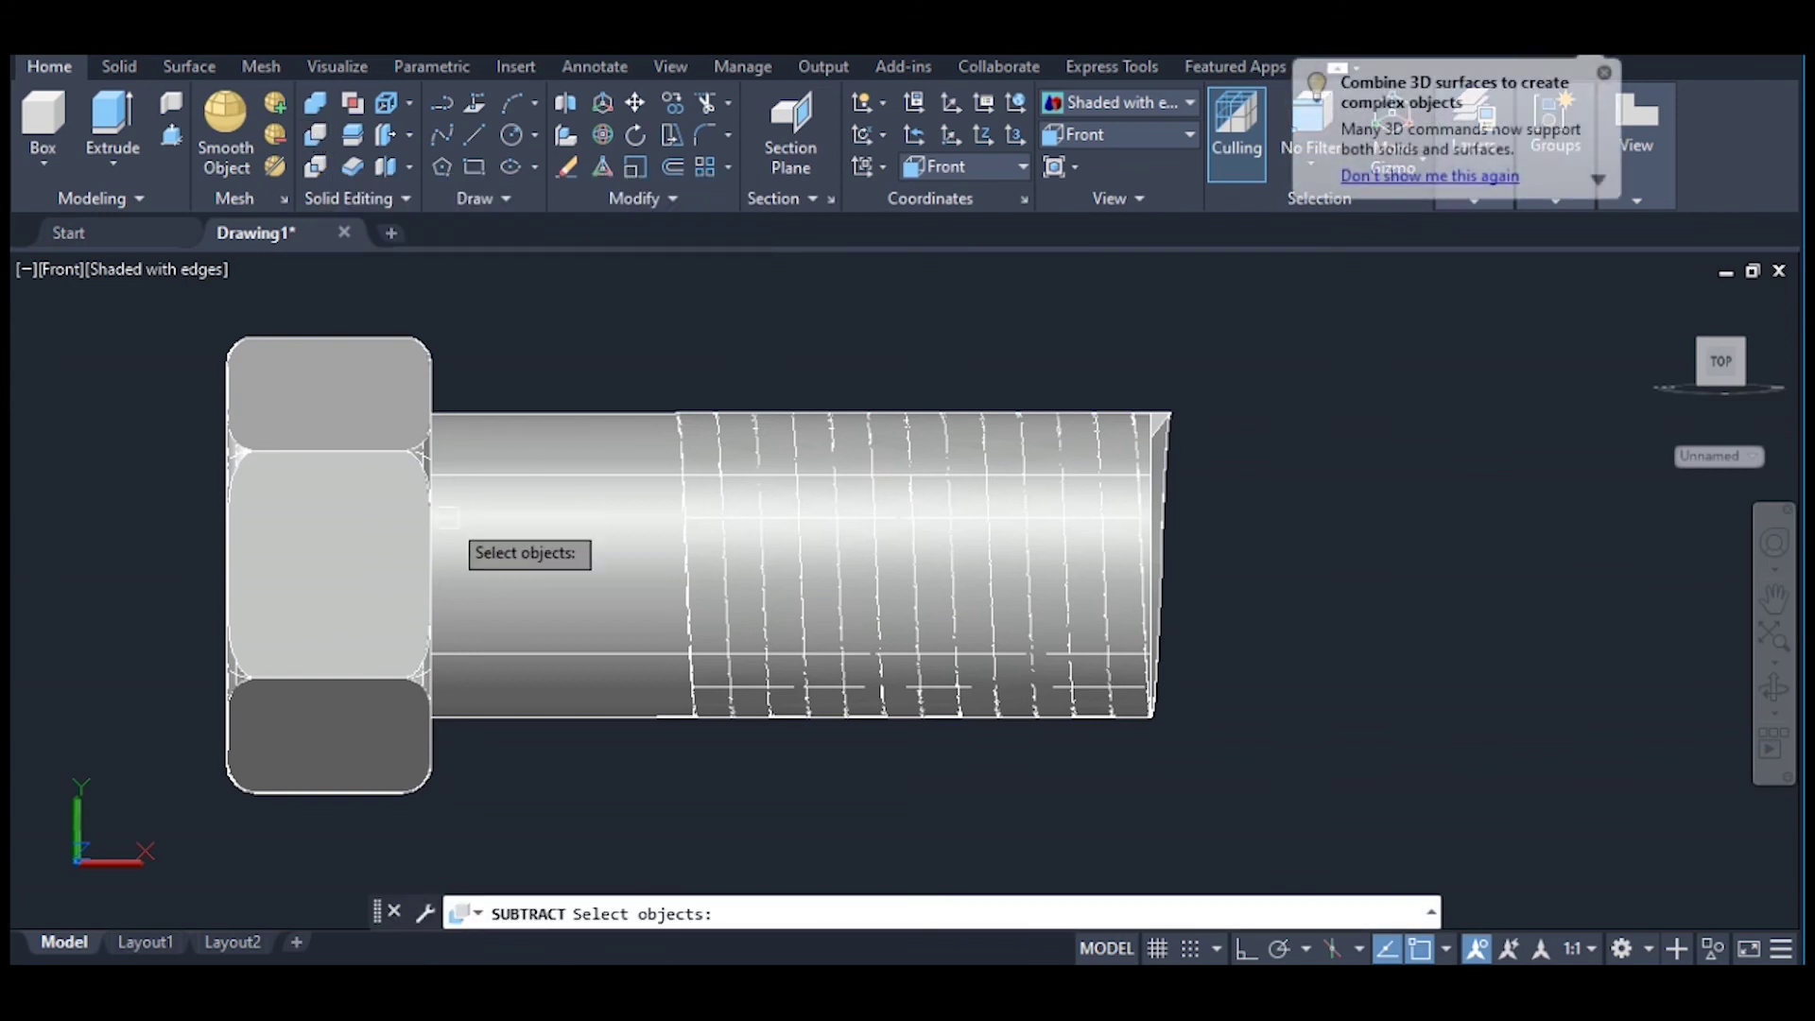
click(360, 513)
key(Return)
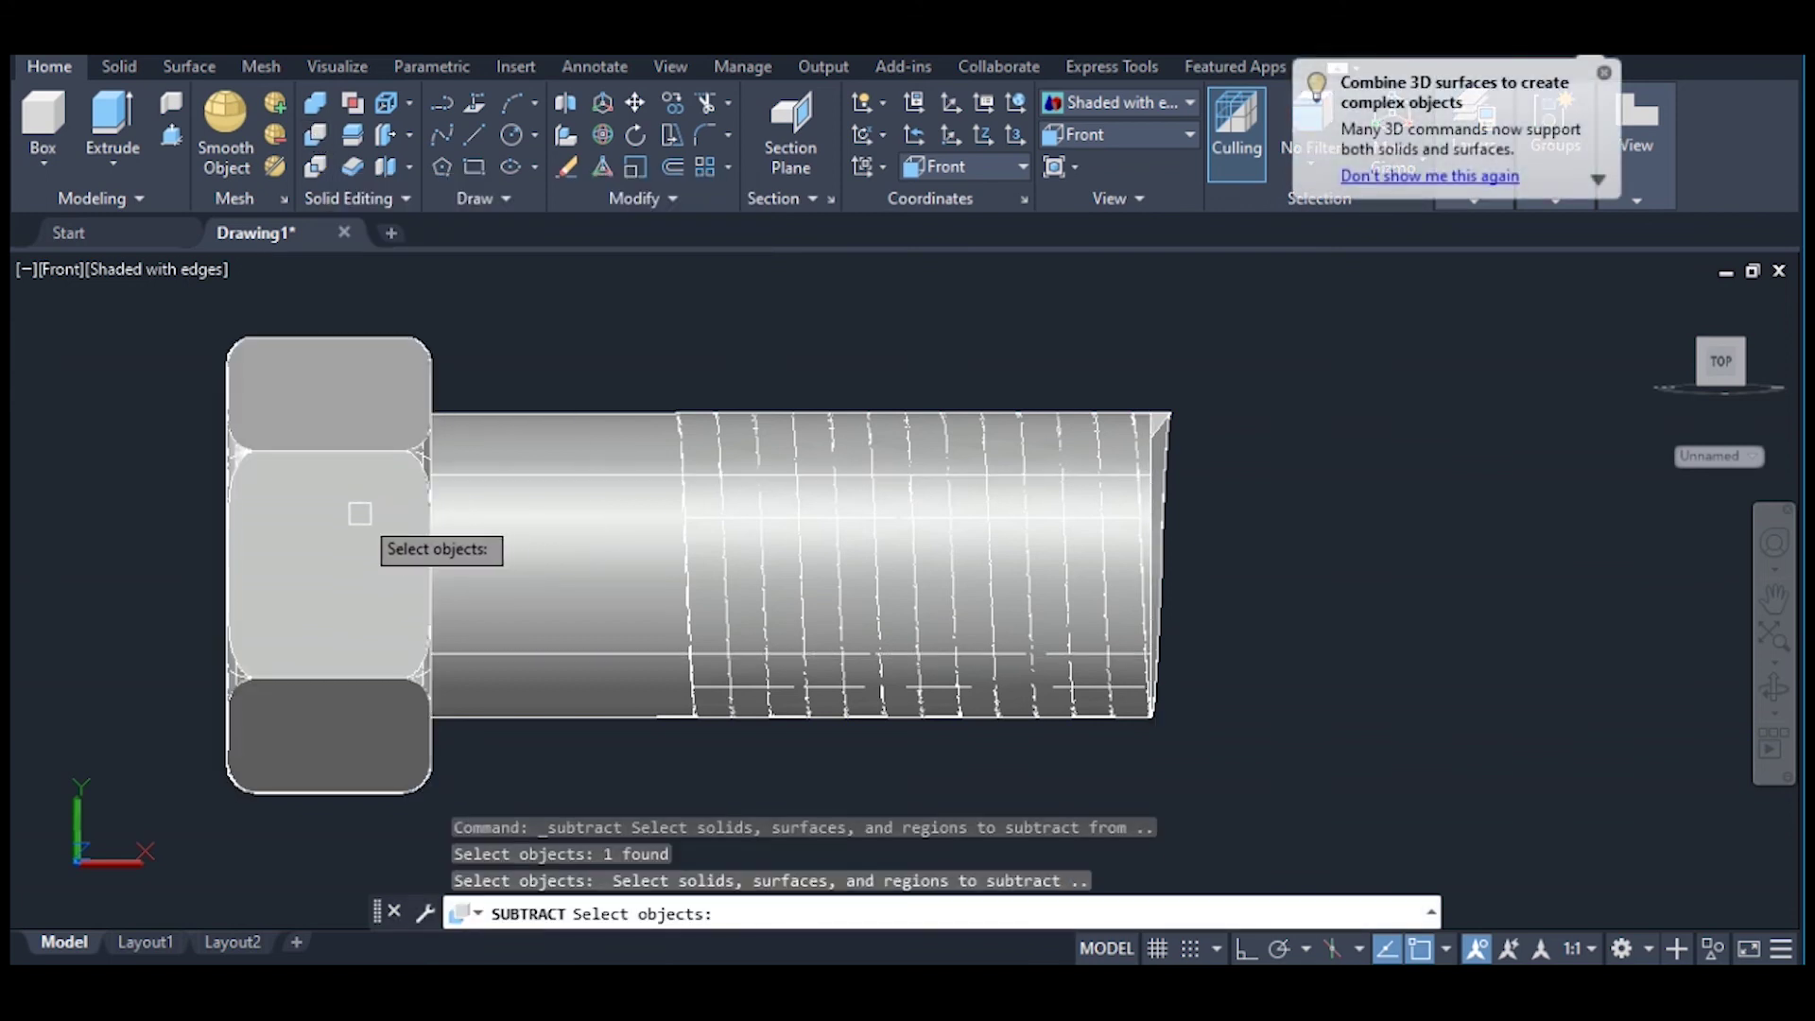
scroll(1171, 434, up, 2)
scroll(1171, 435, up, 3)
click(1139, 382)
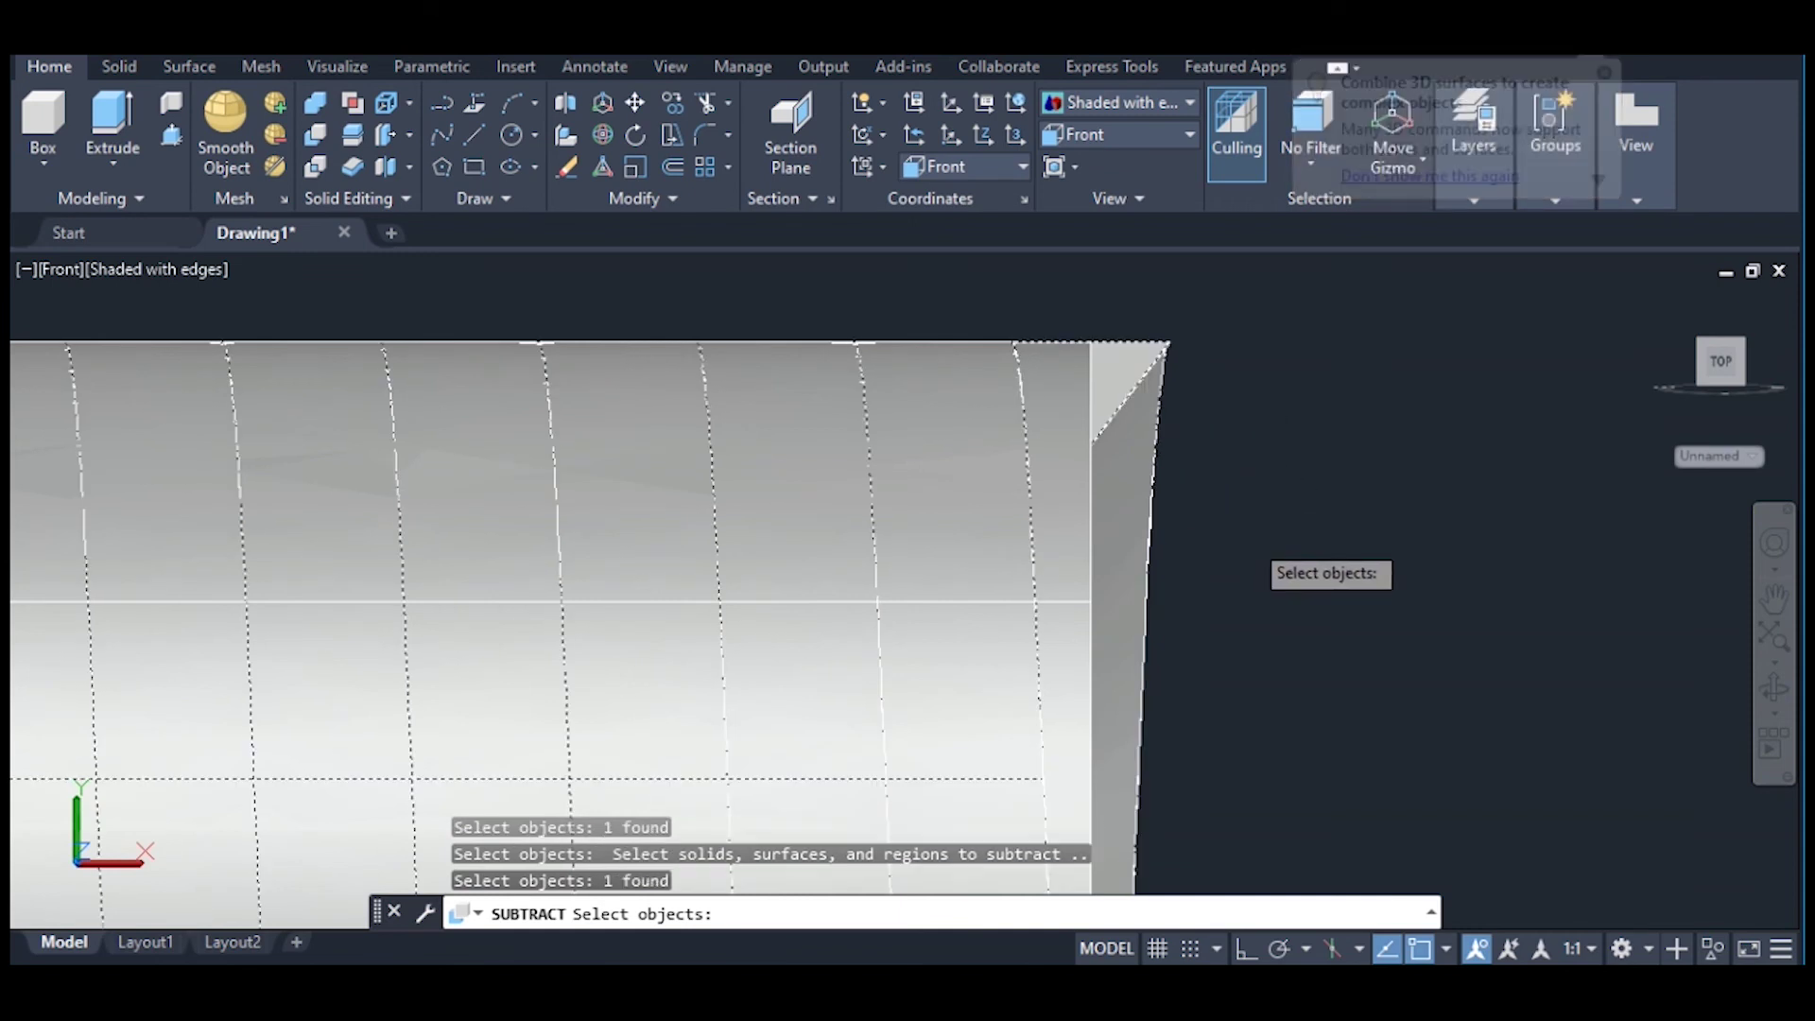
key(Return)
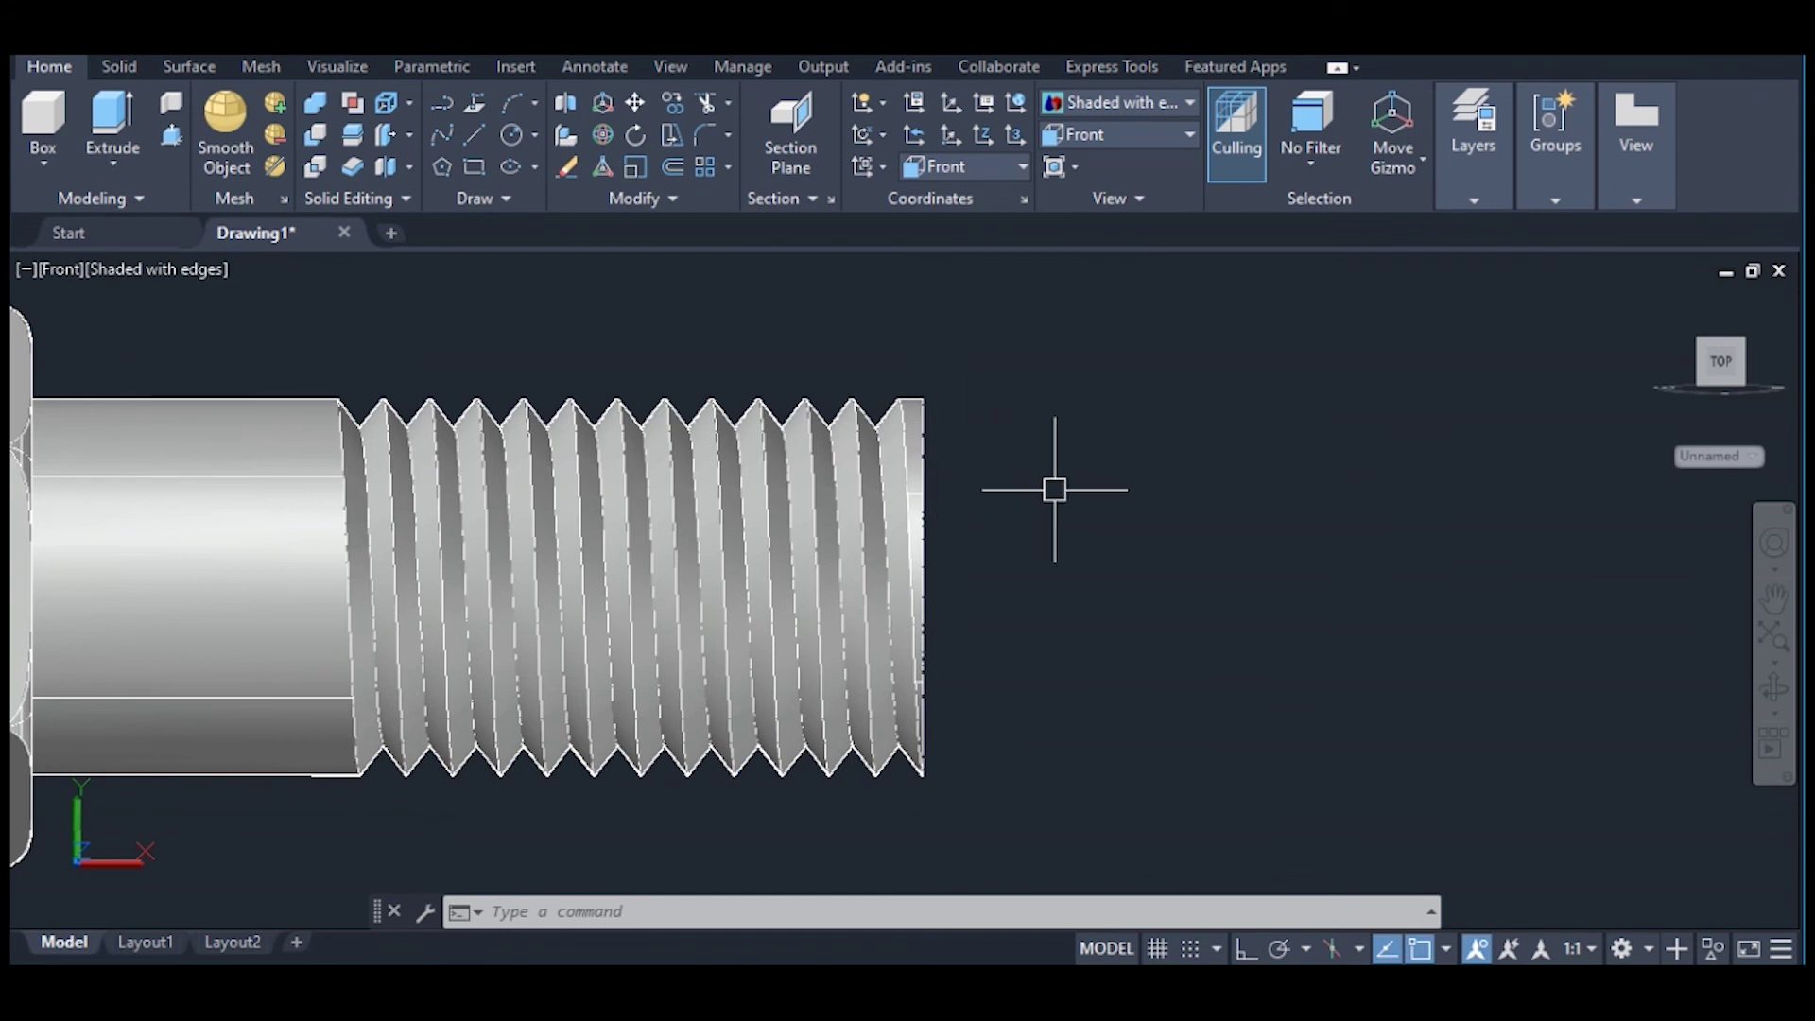
Step: Chamfer the end edge of the threaded shaft with both distances set to 1
text(CHA)
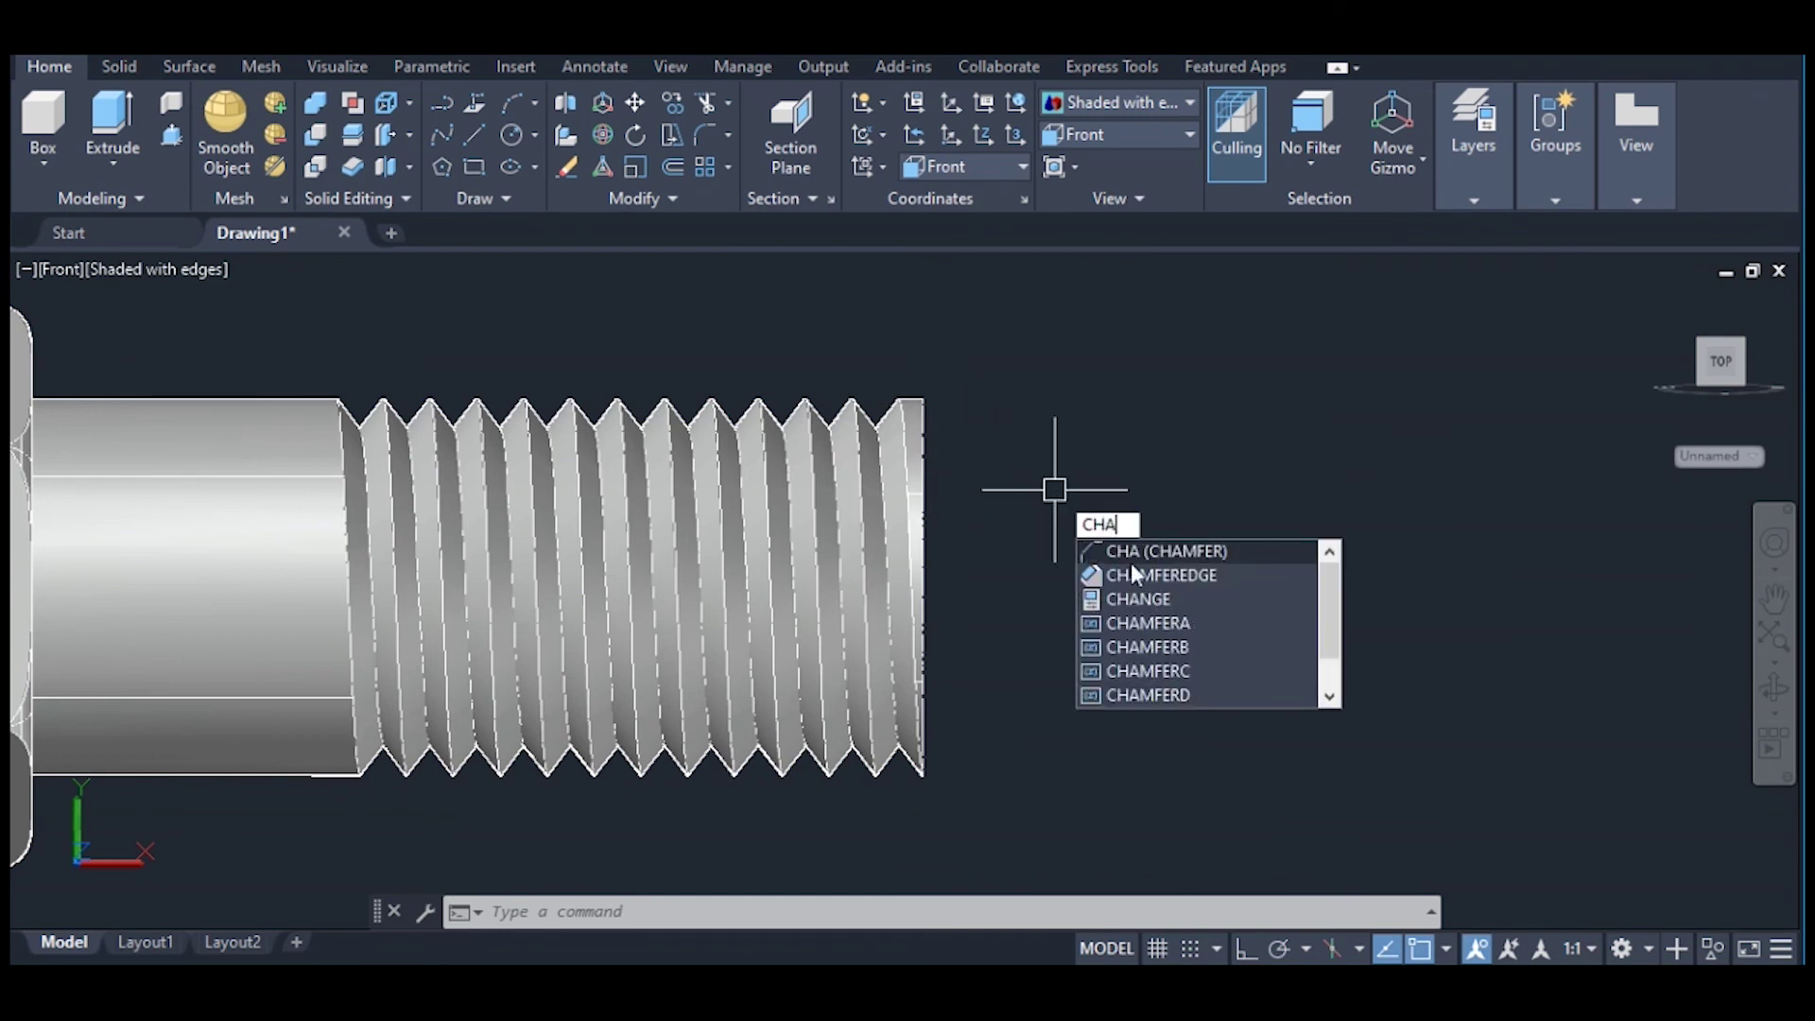
click(1155, 576)
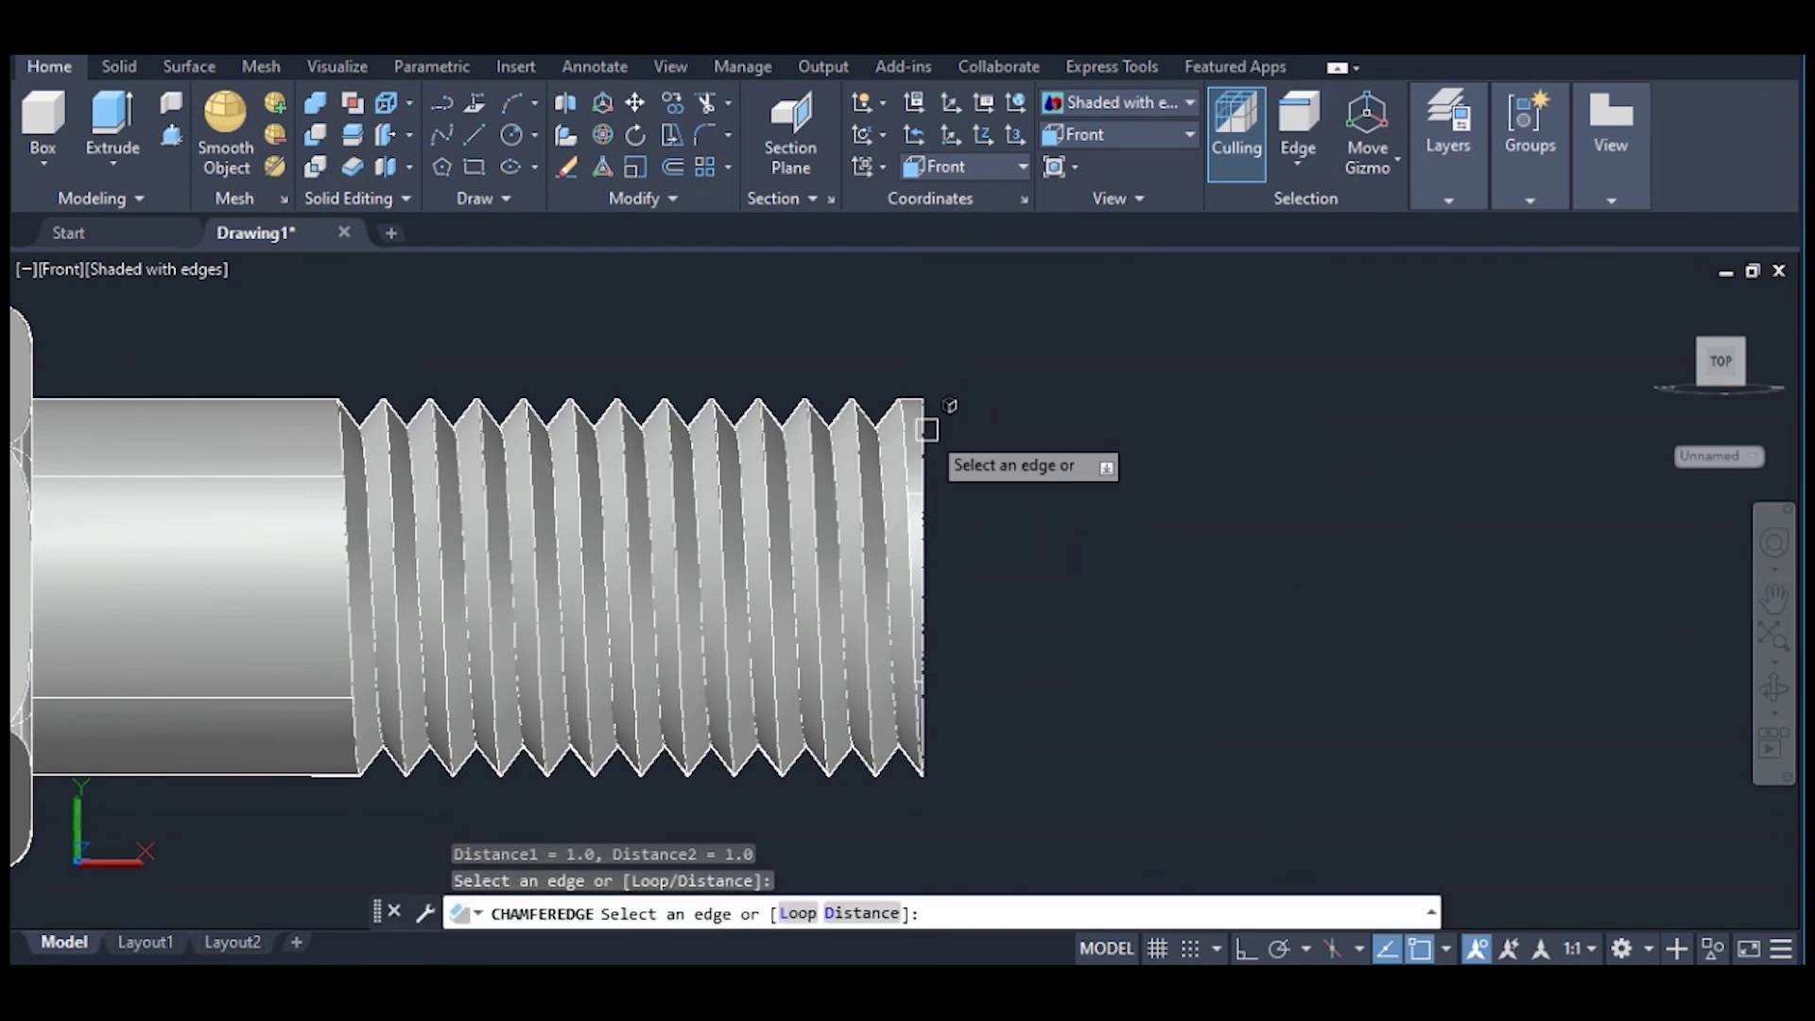
scroll(927, 430, up, 5)
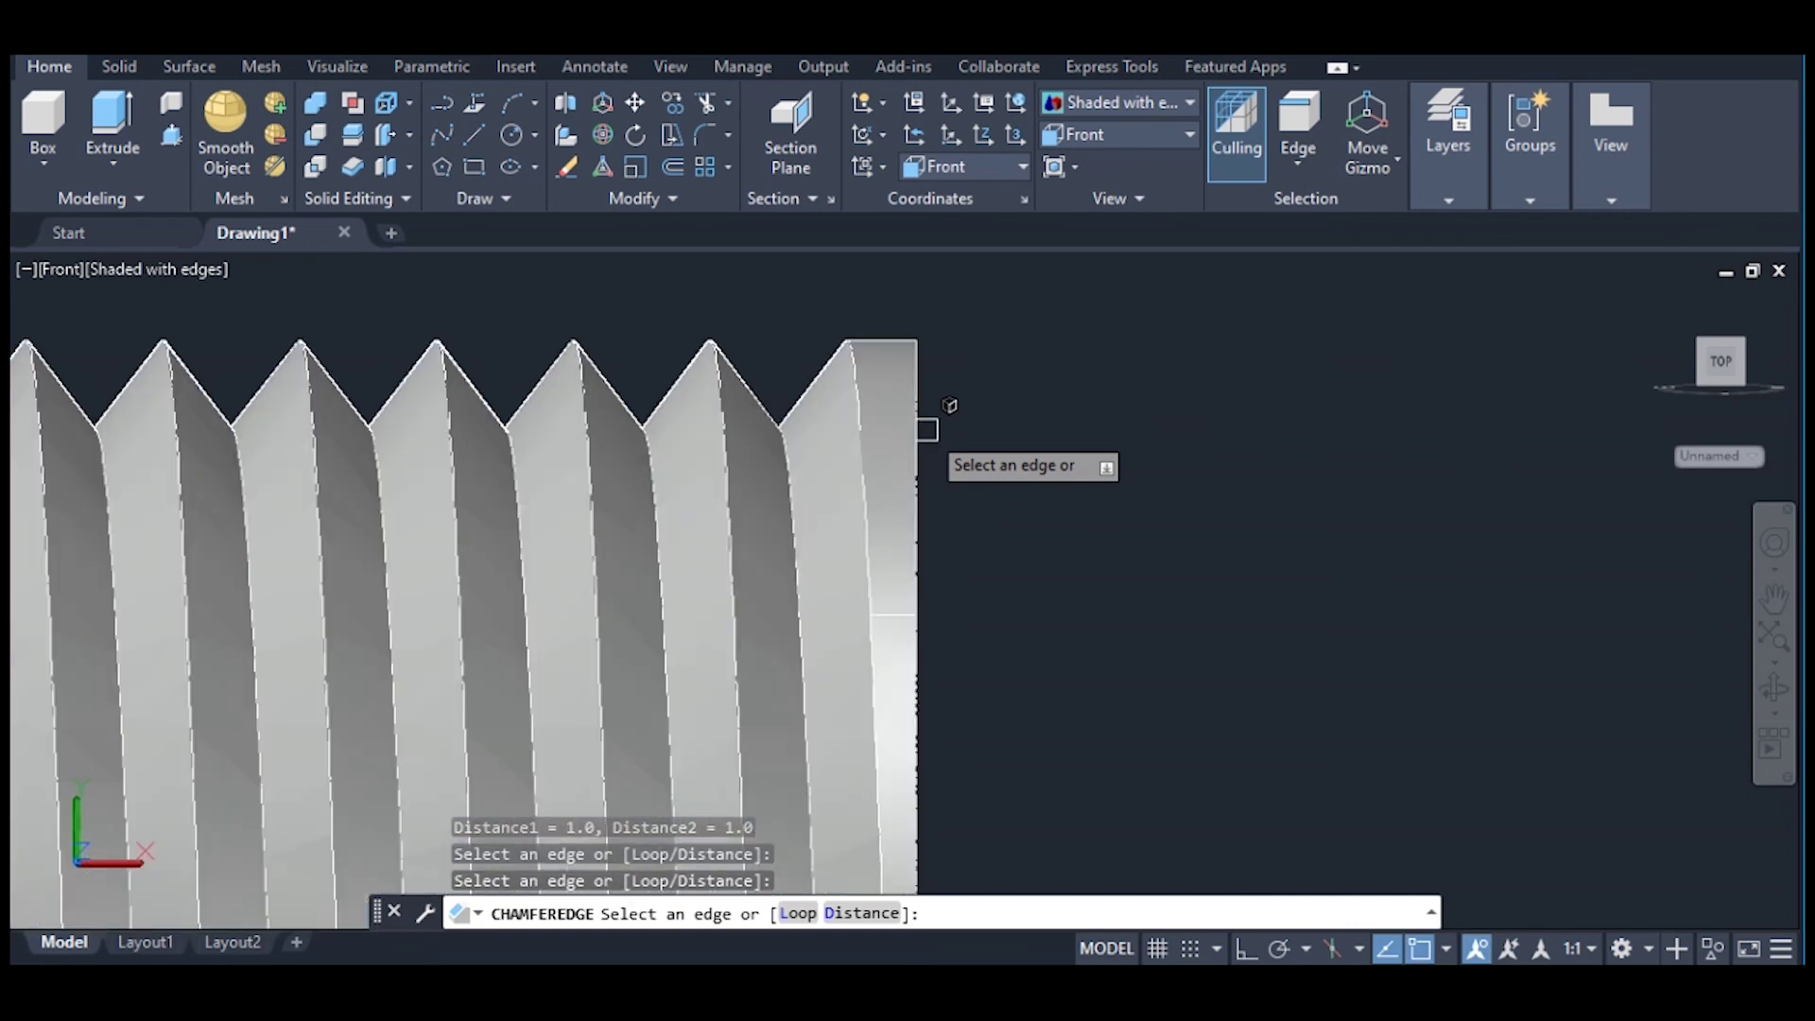
click(917, 407)
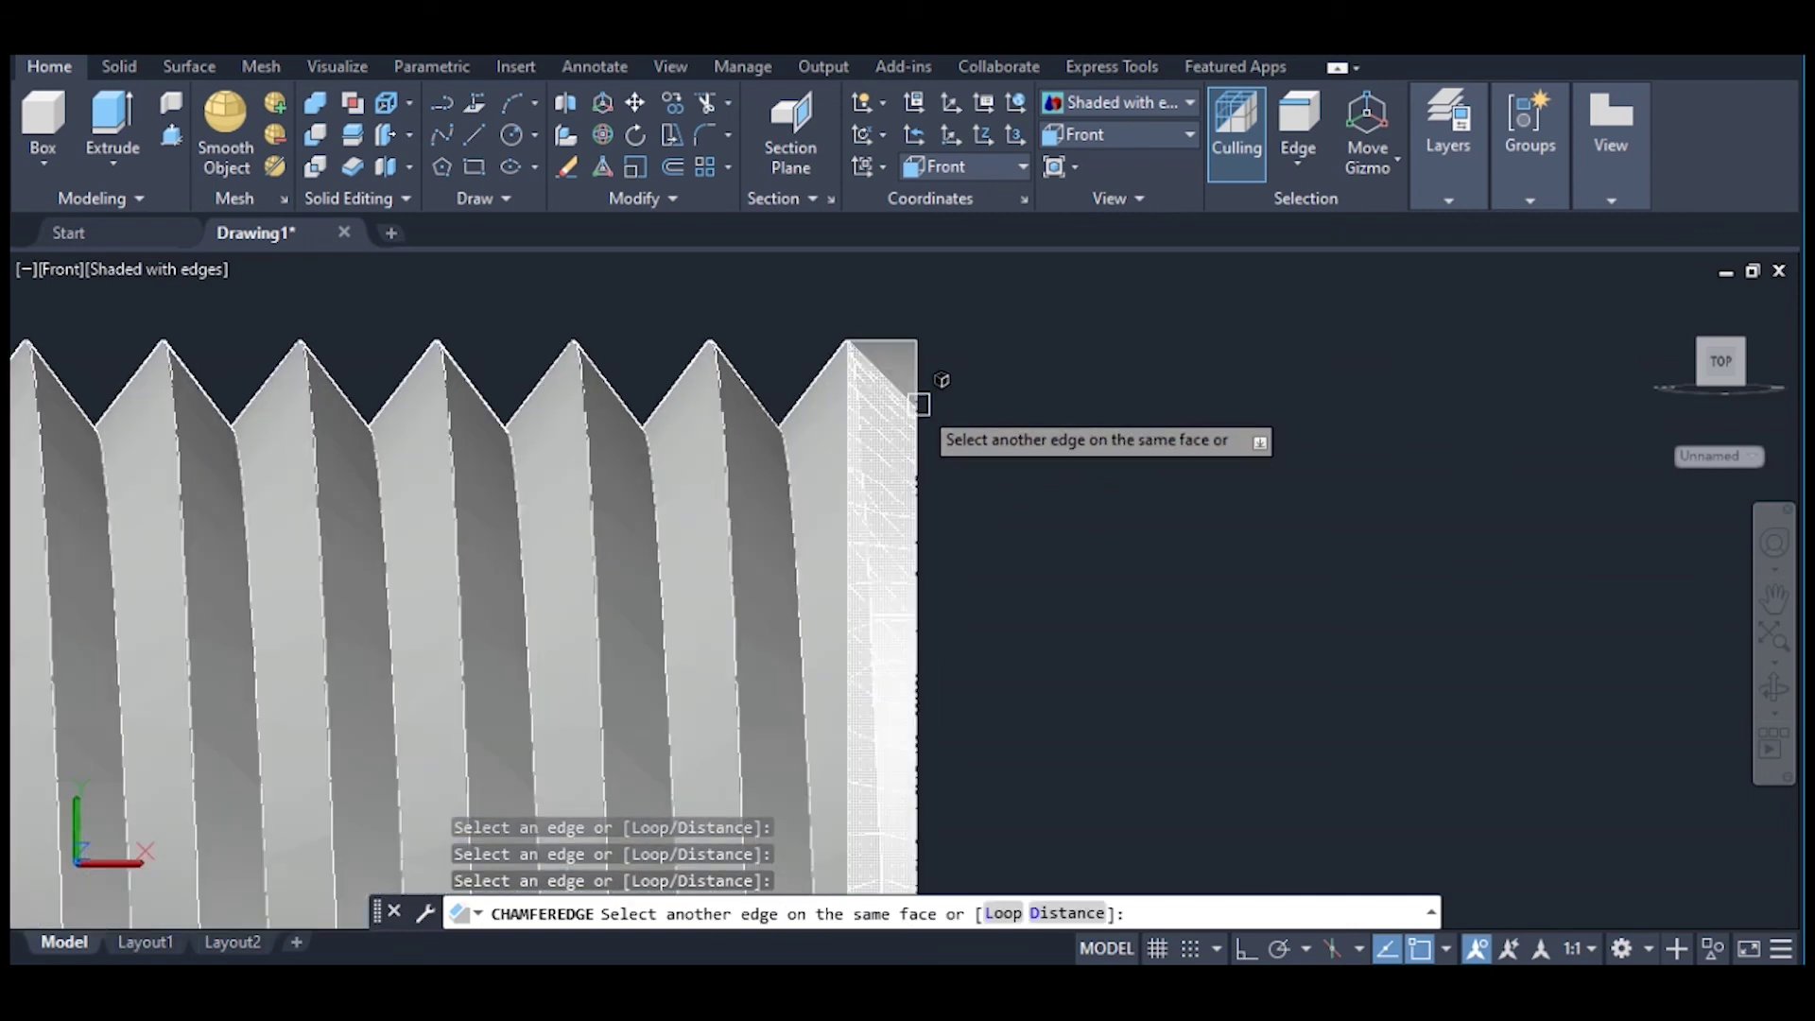
click(1068, 913)
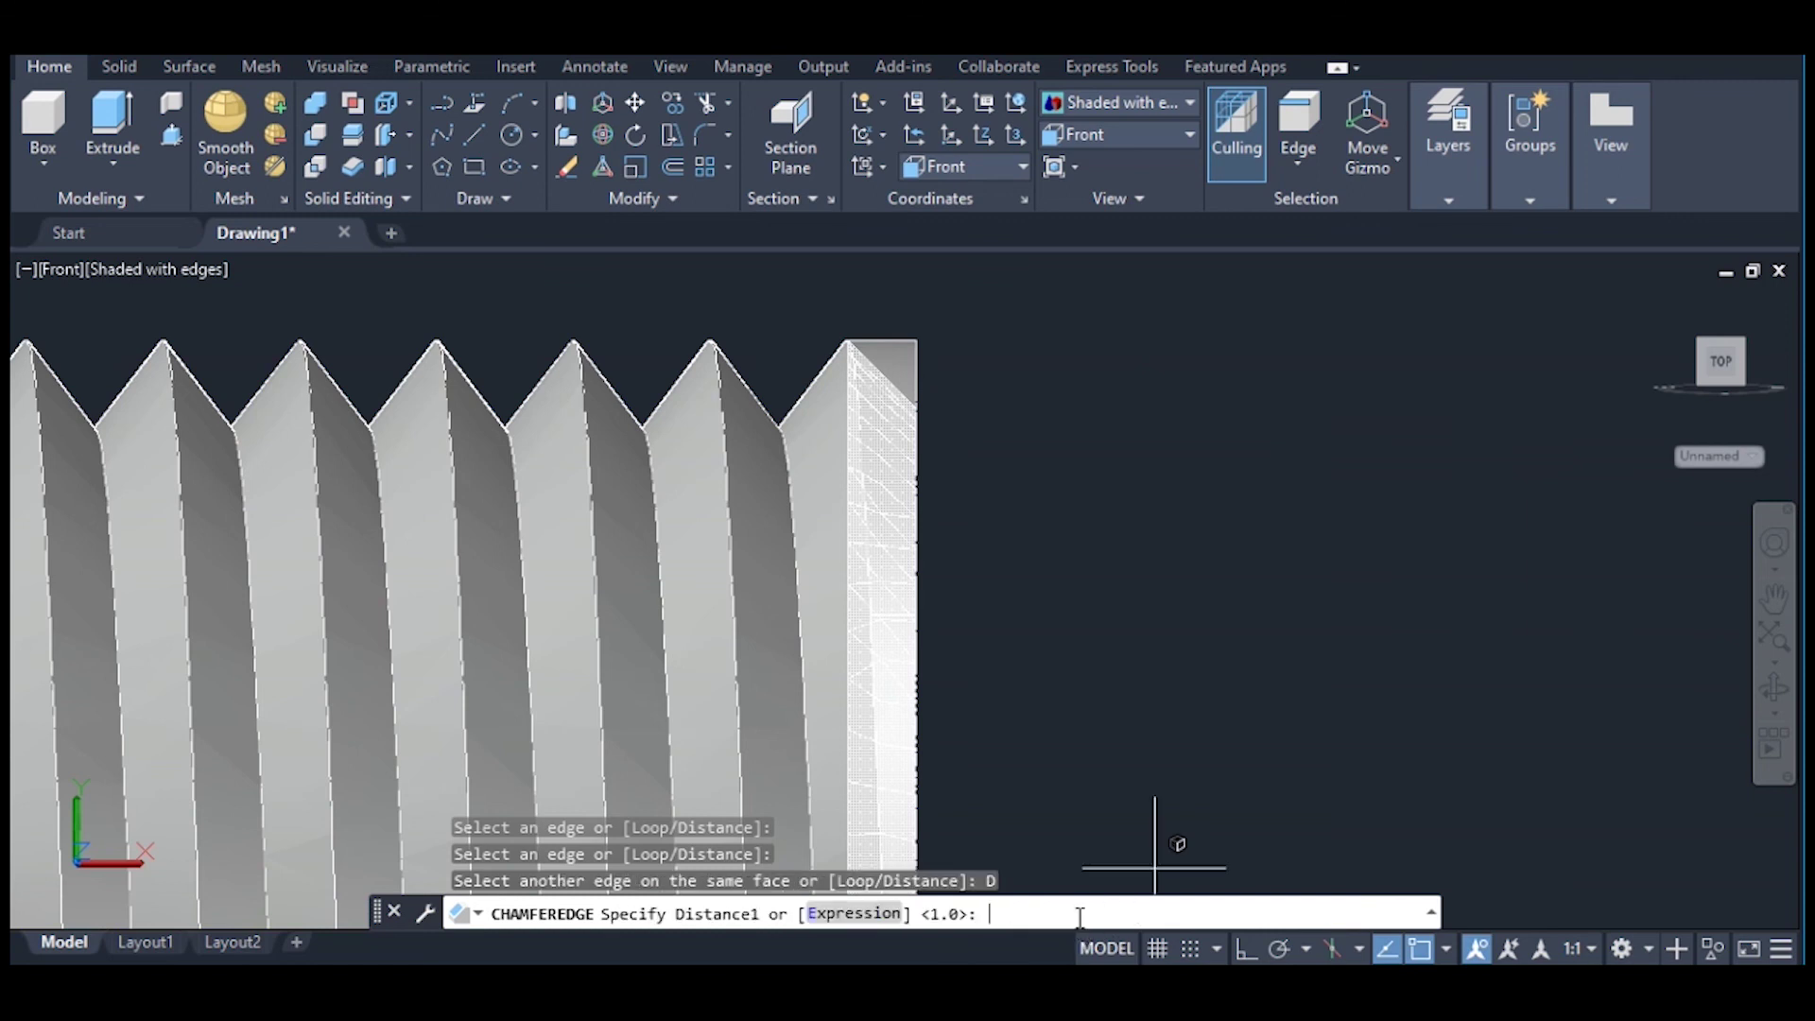
text(1)
key(Return)
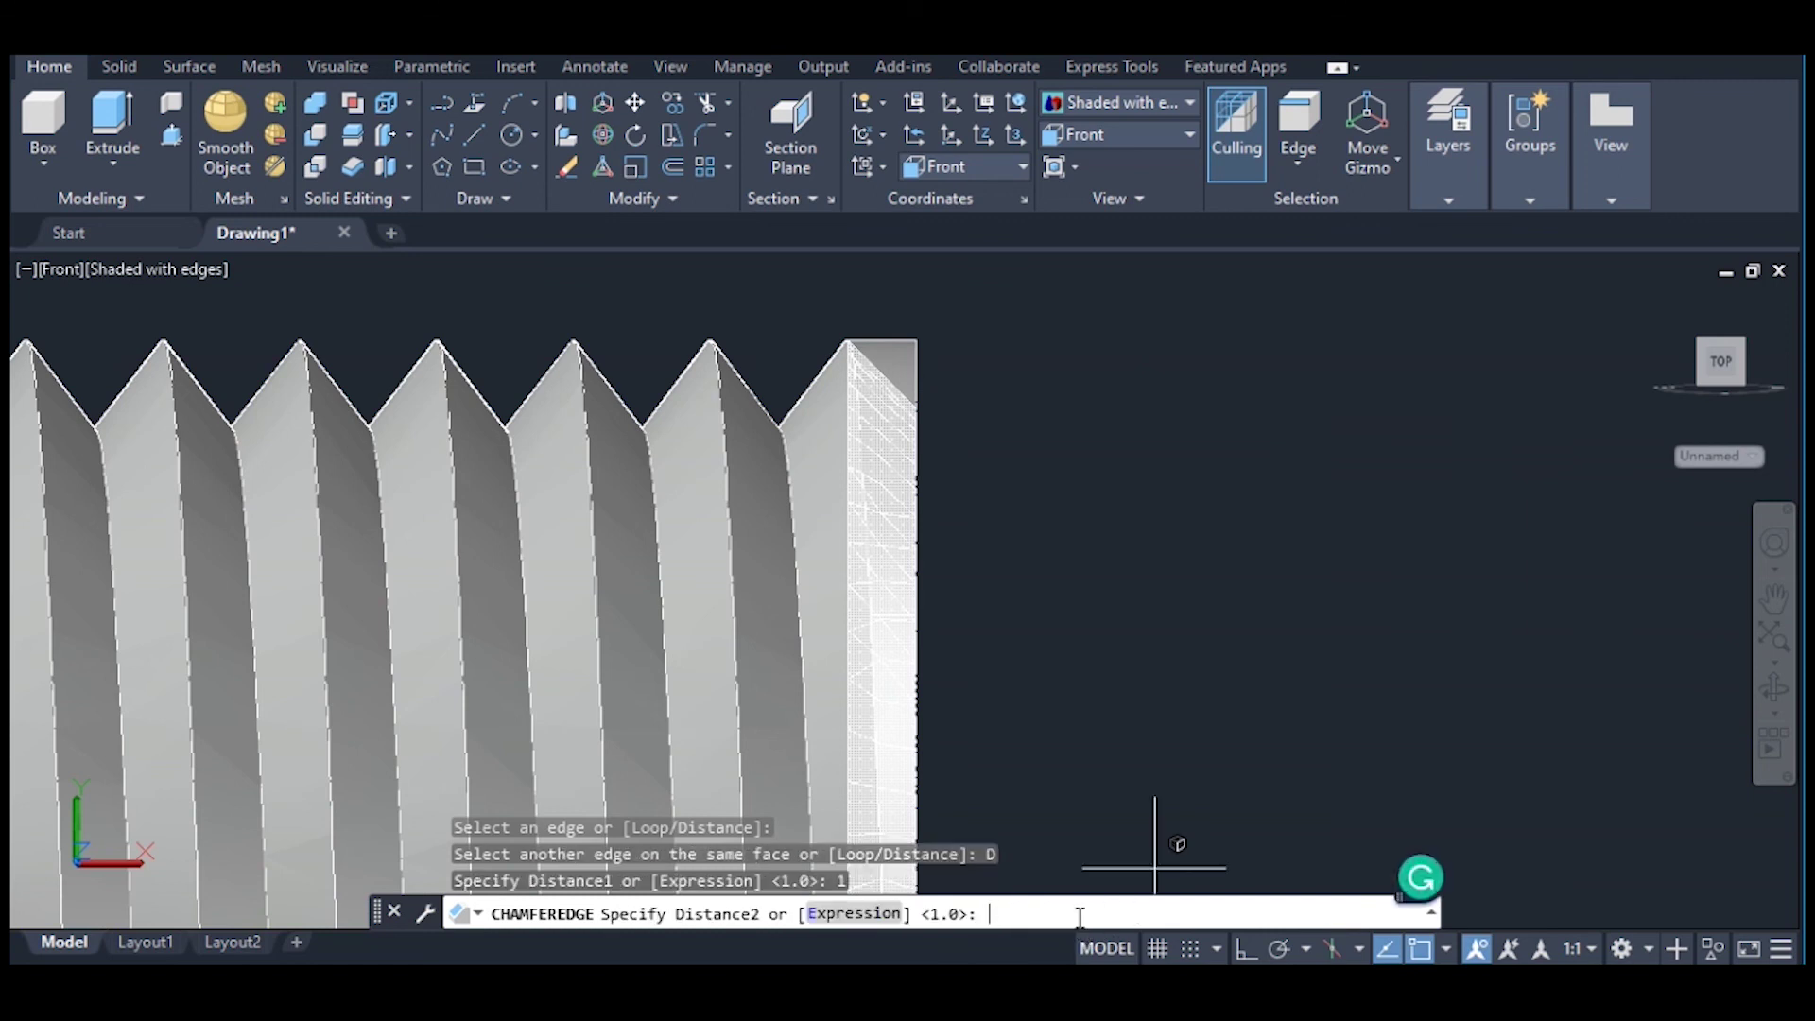
text(1)
key(Return)
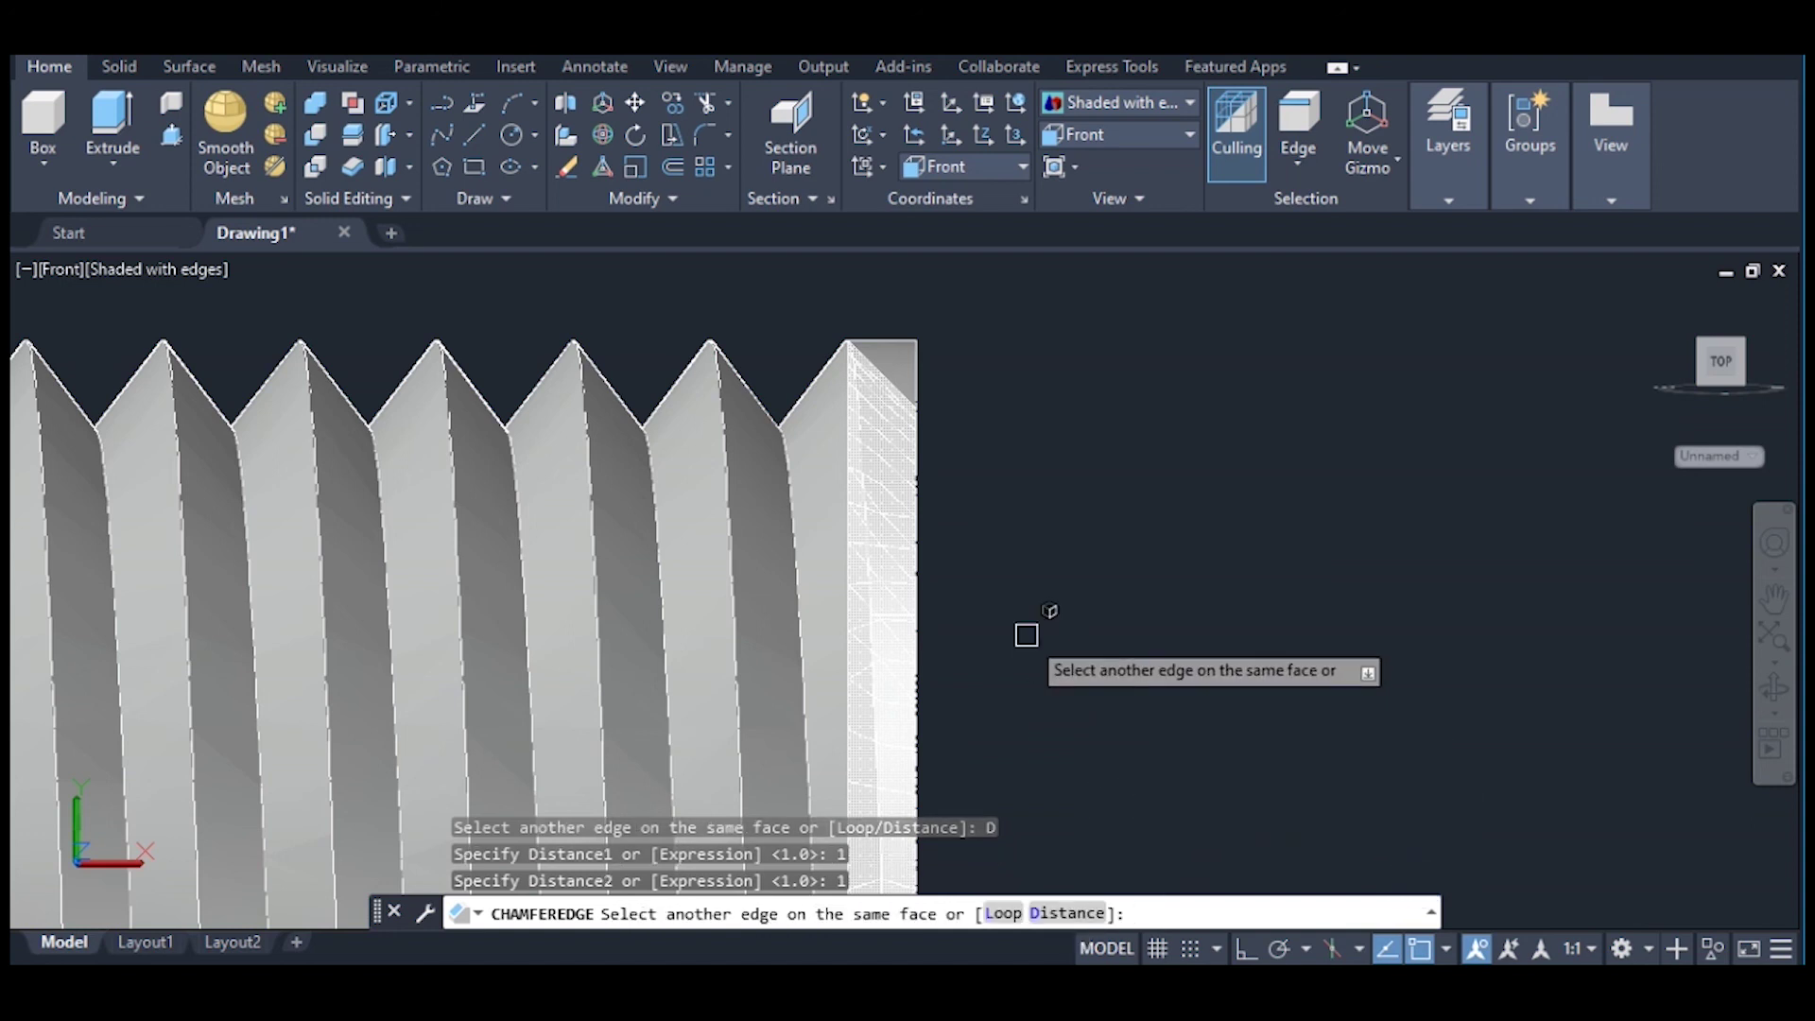
key(Return)
key(Return)
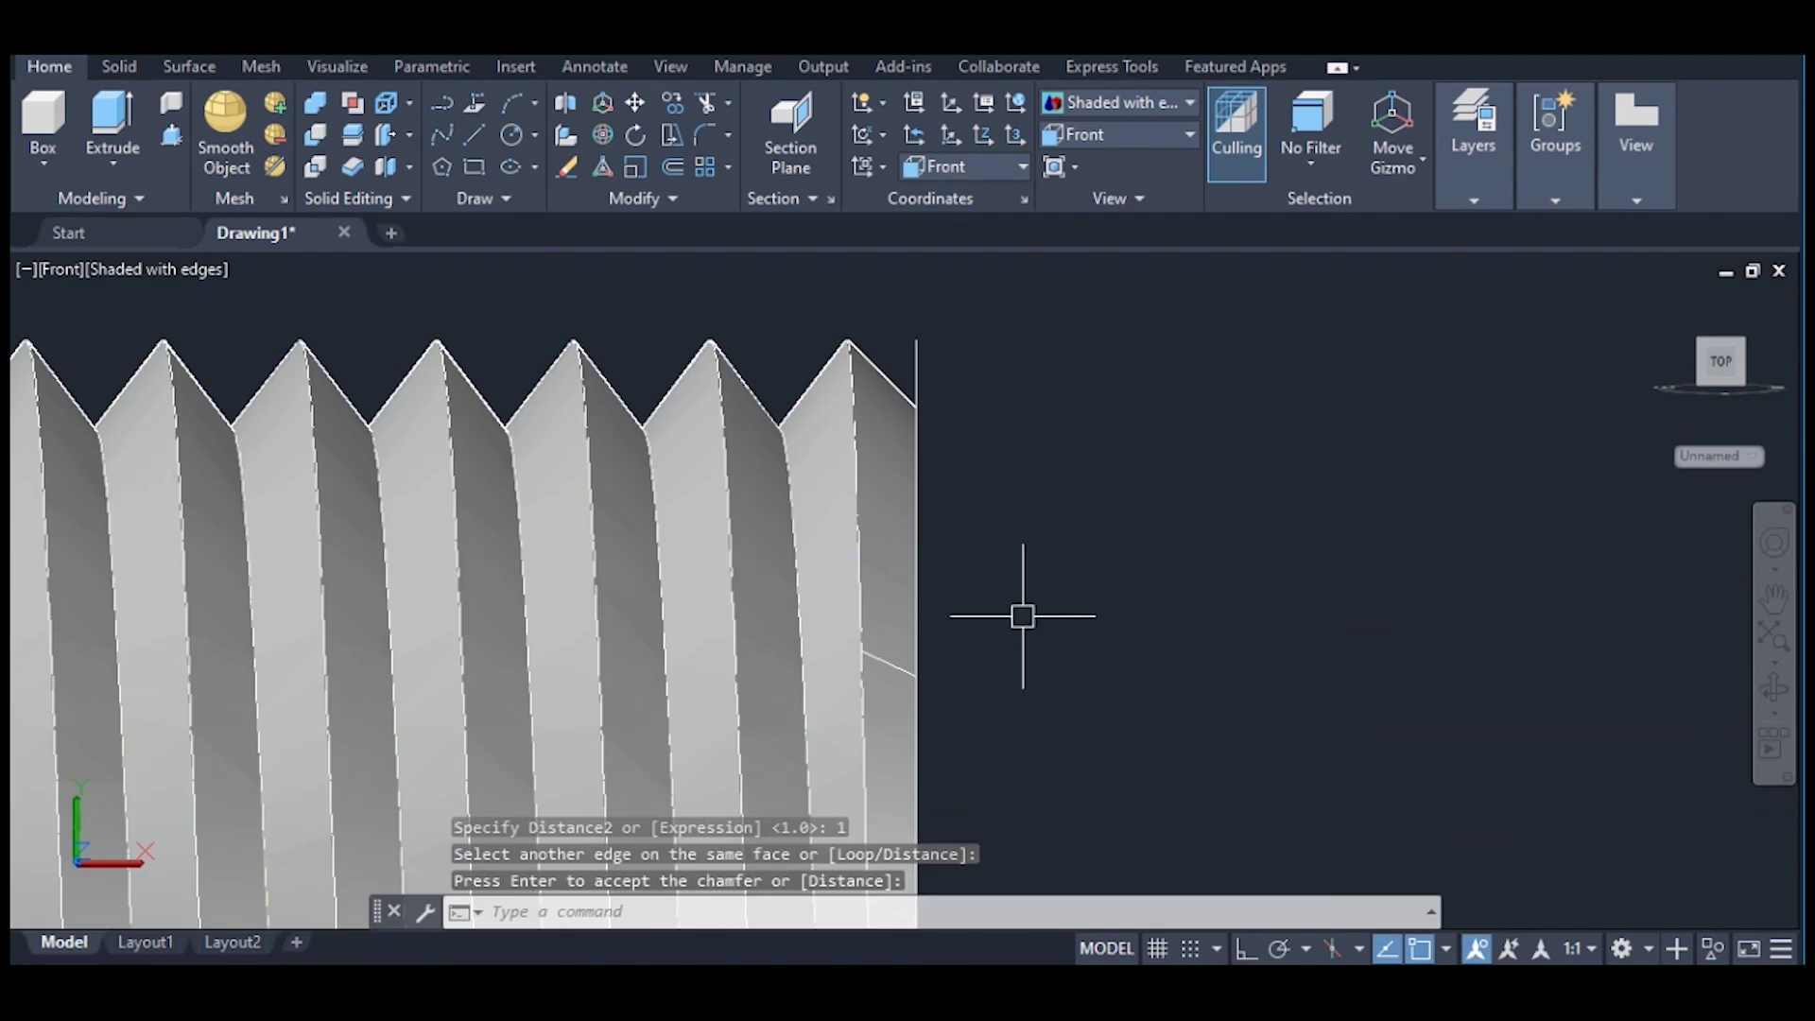
Step: Erase the leftover outline at the threaded end of the bolt
click(922, 361)
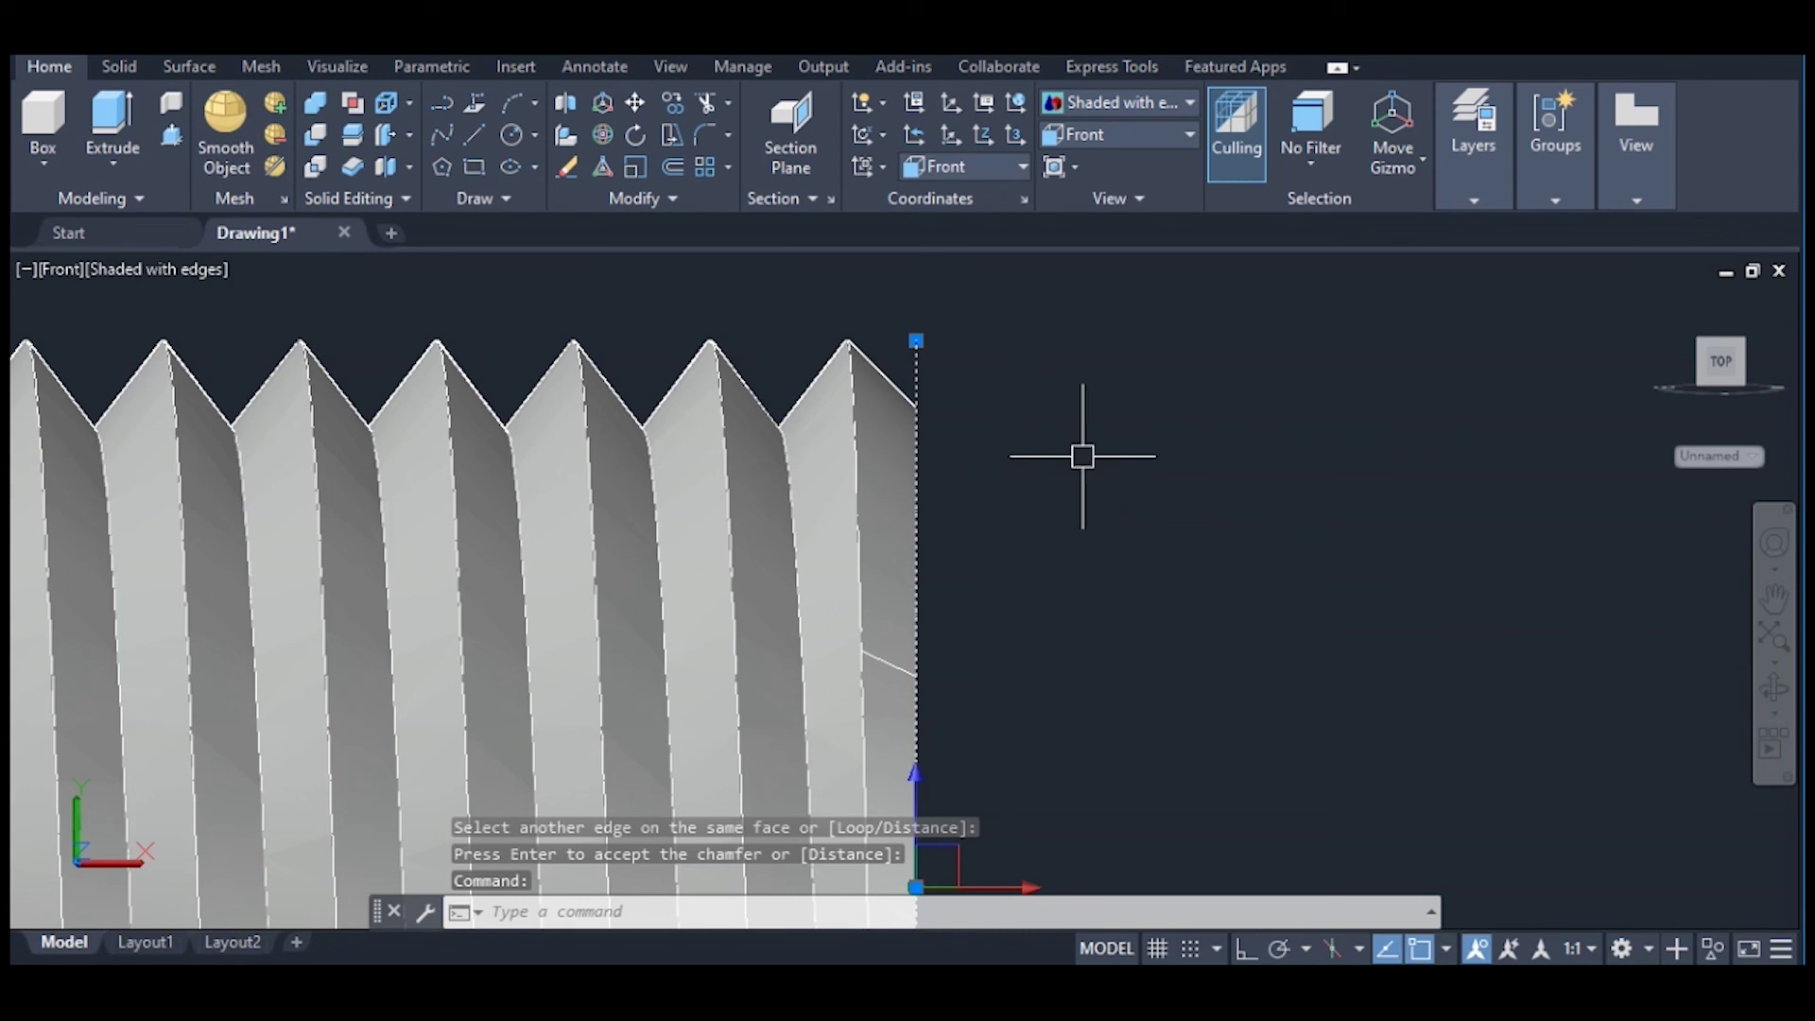
key(Return)
scroll(1081, 450, down, 5)
scroll(746, 564, down, 2)
scroll(604, 504, up, 2)
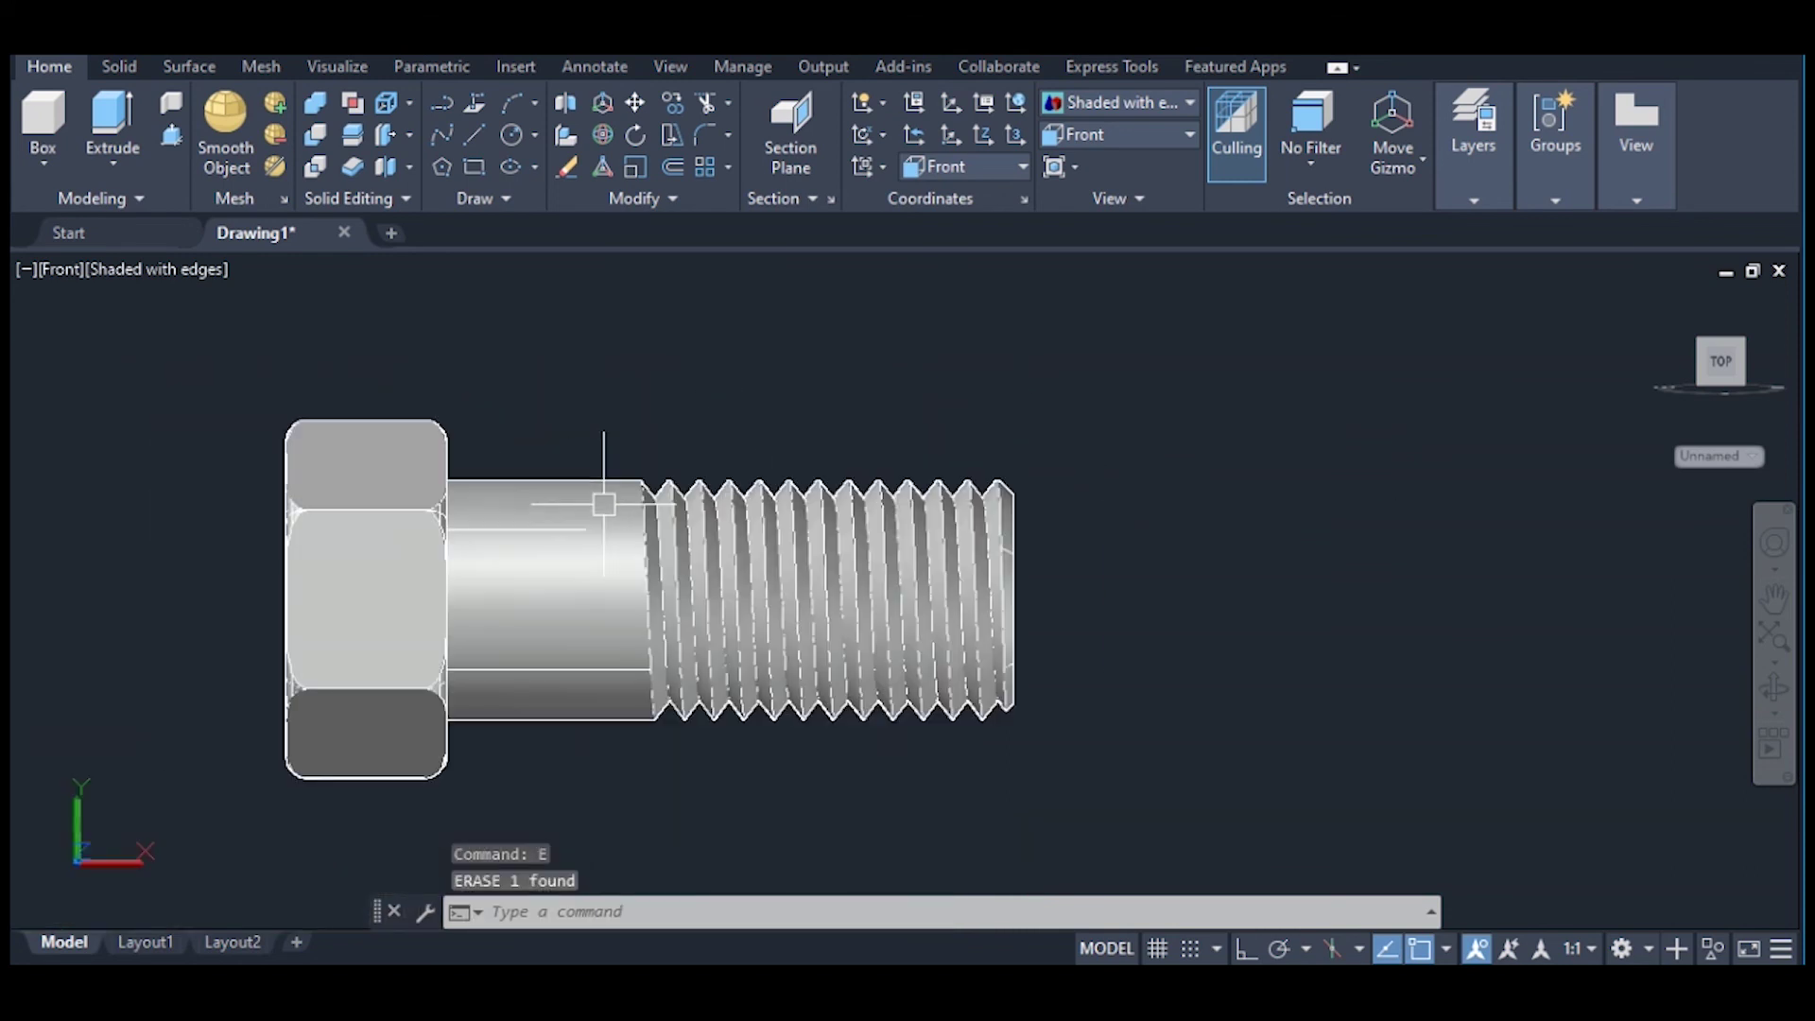
scroll(604, 504, up, 2)
scroll(649, 628, down, 2)
scroll(696, 668, up, 4)
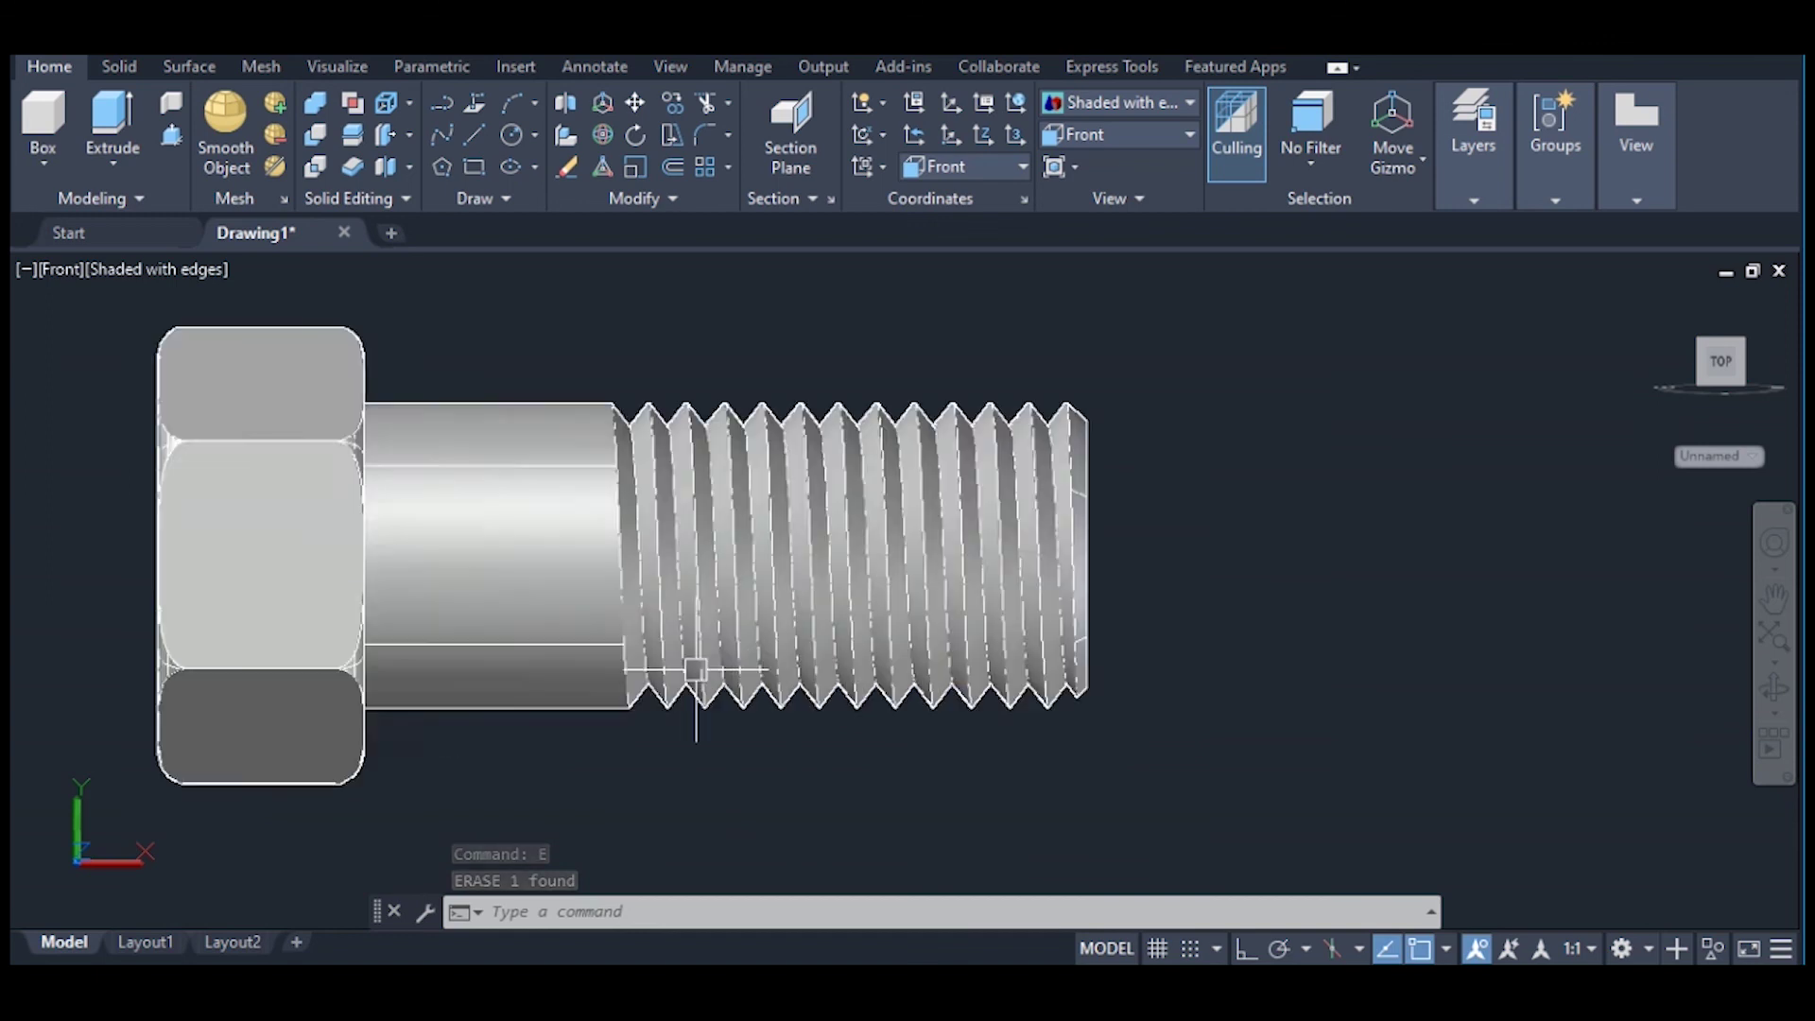
scroll(662, 599, down, 4)
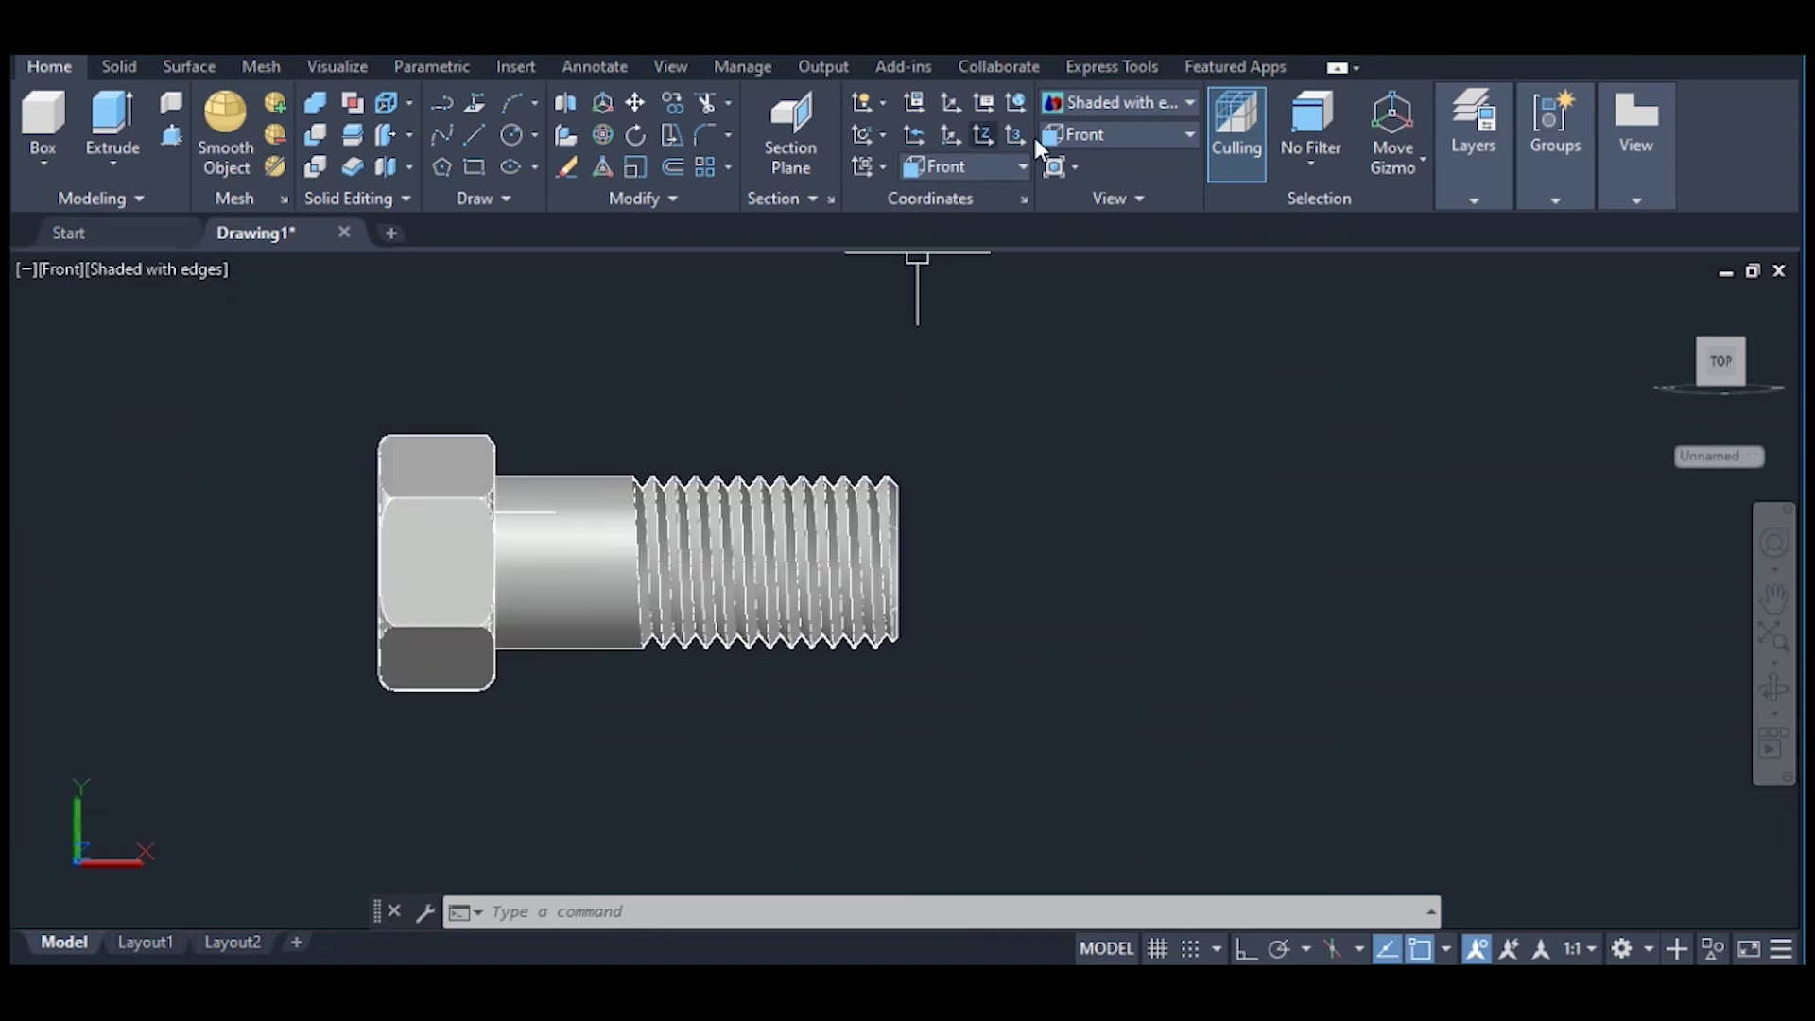
Step: Switch the model to the SE Isometric view and examine the bolt's head, thread and chamfered end
click(1154, 132)
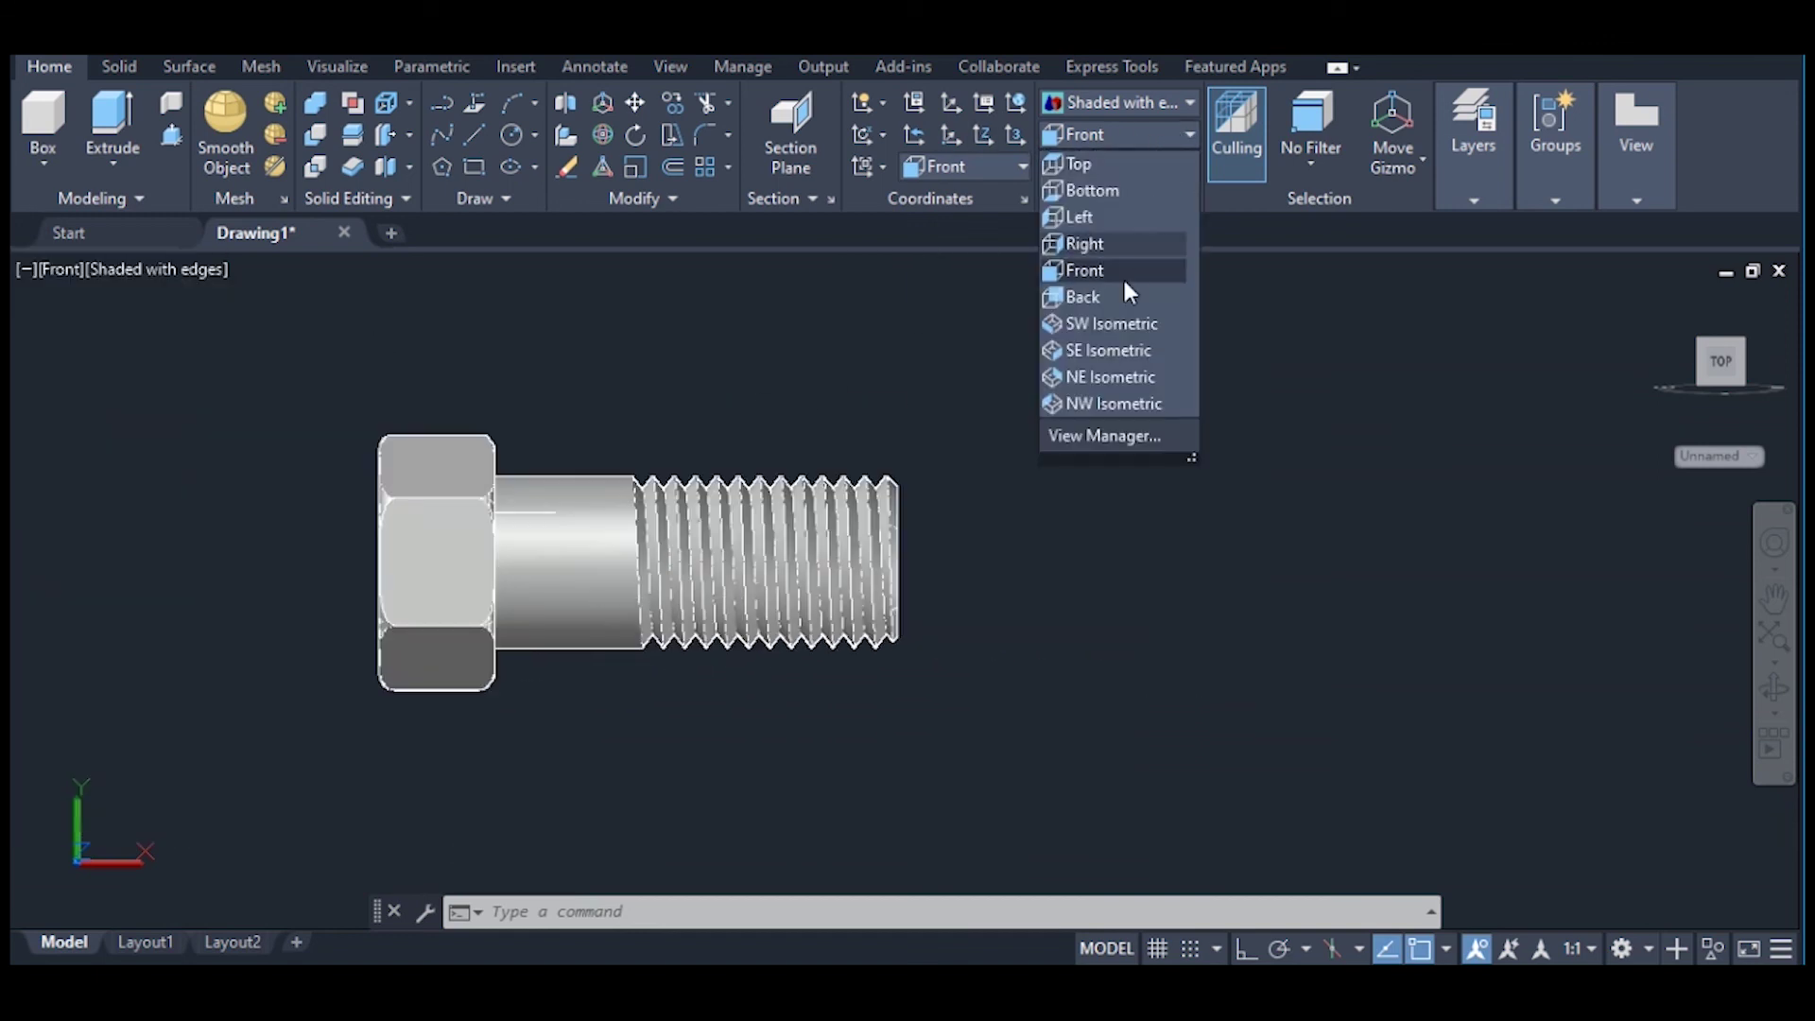
click(1089, 350)
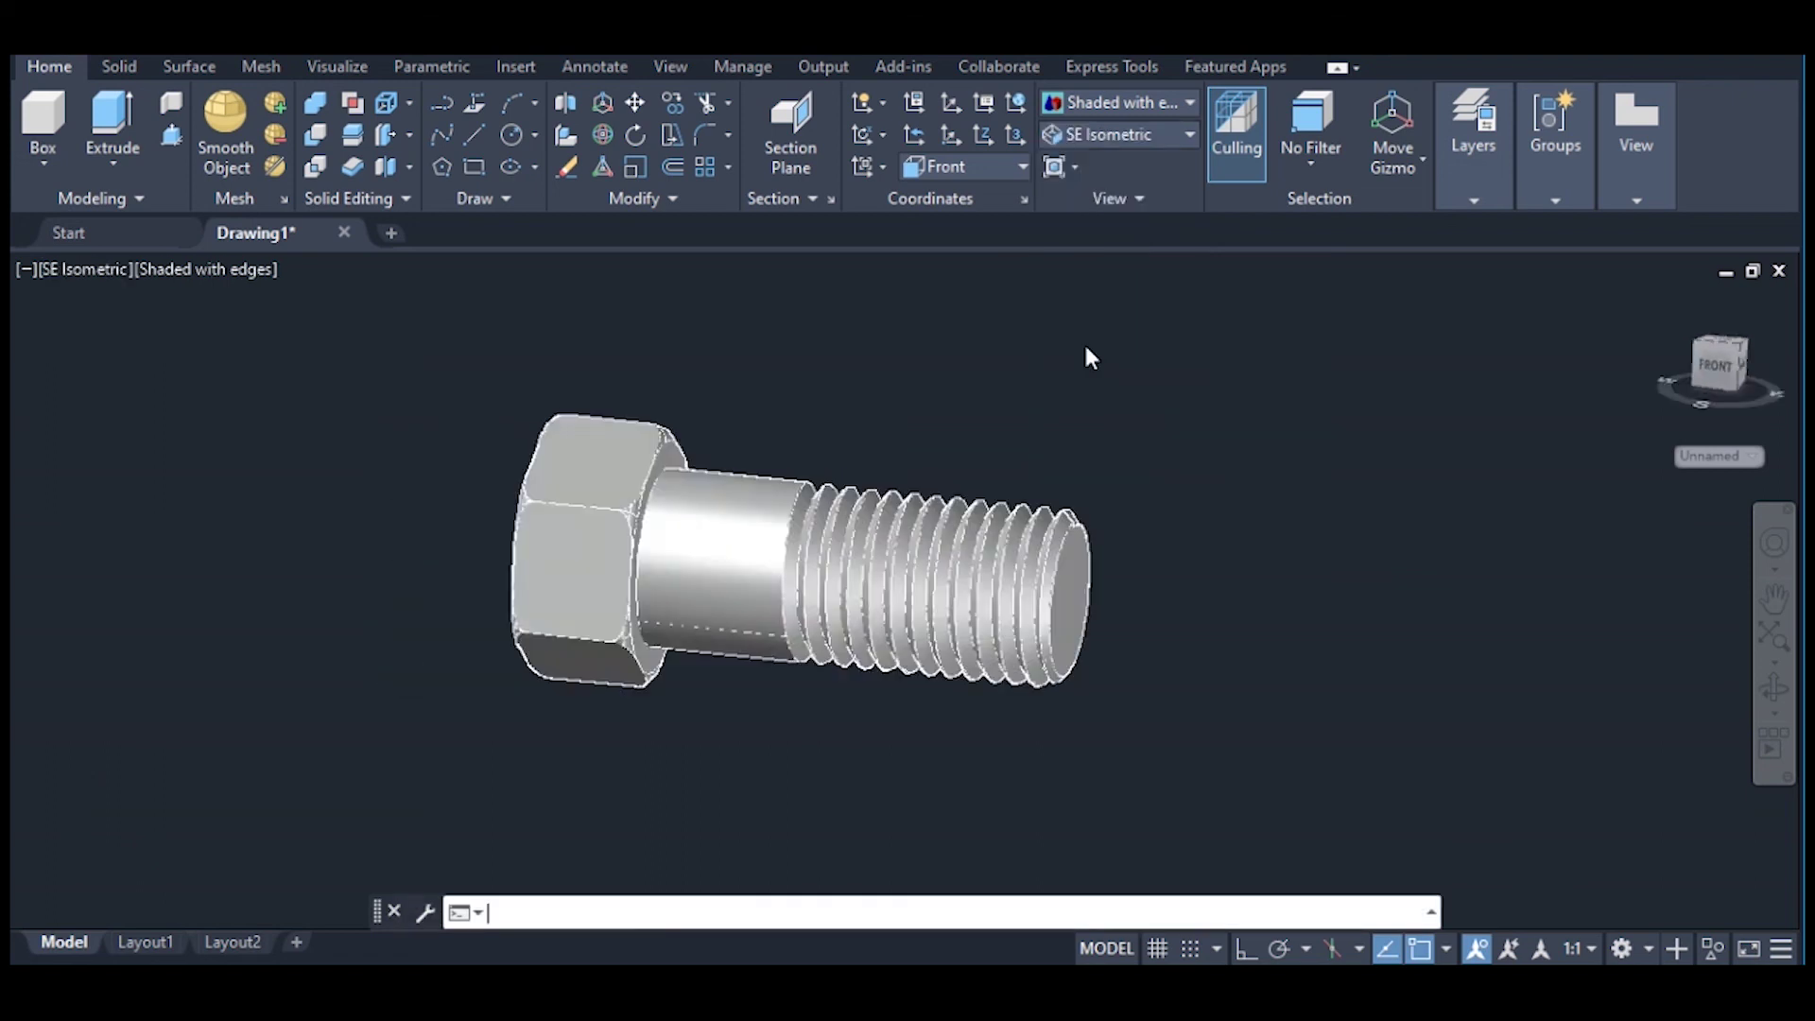
scroll(966, 614, down, 4)
scroll(966, 614, up, 6)
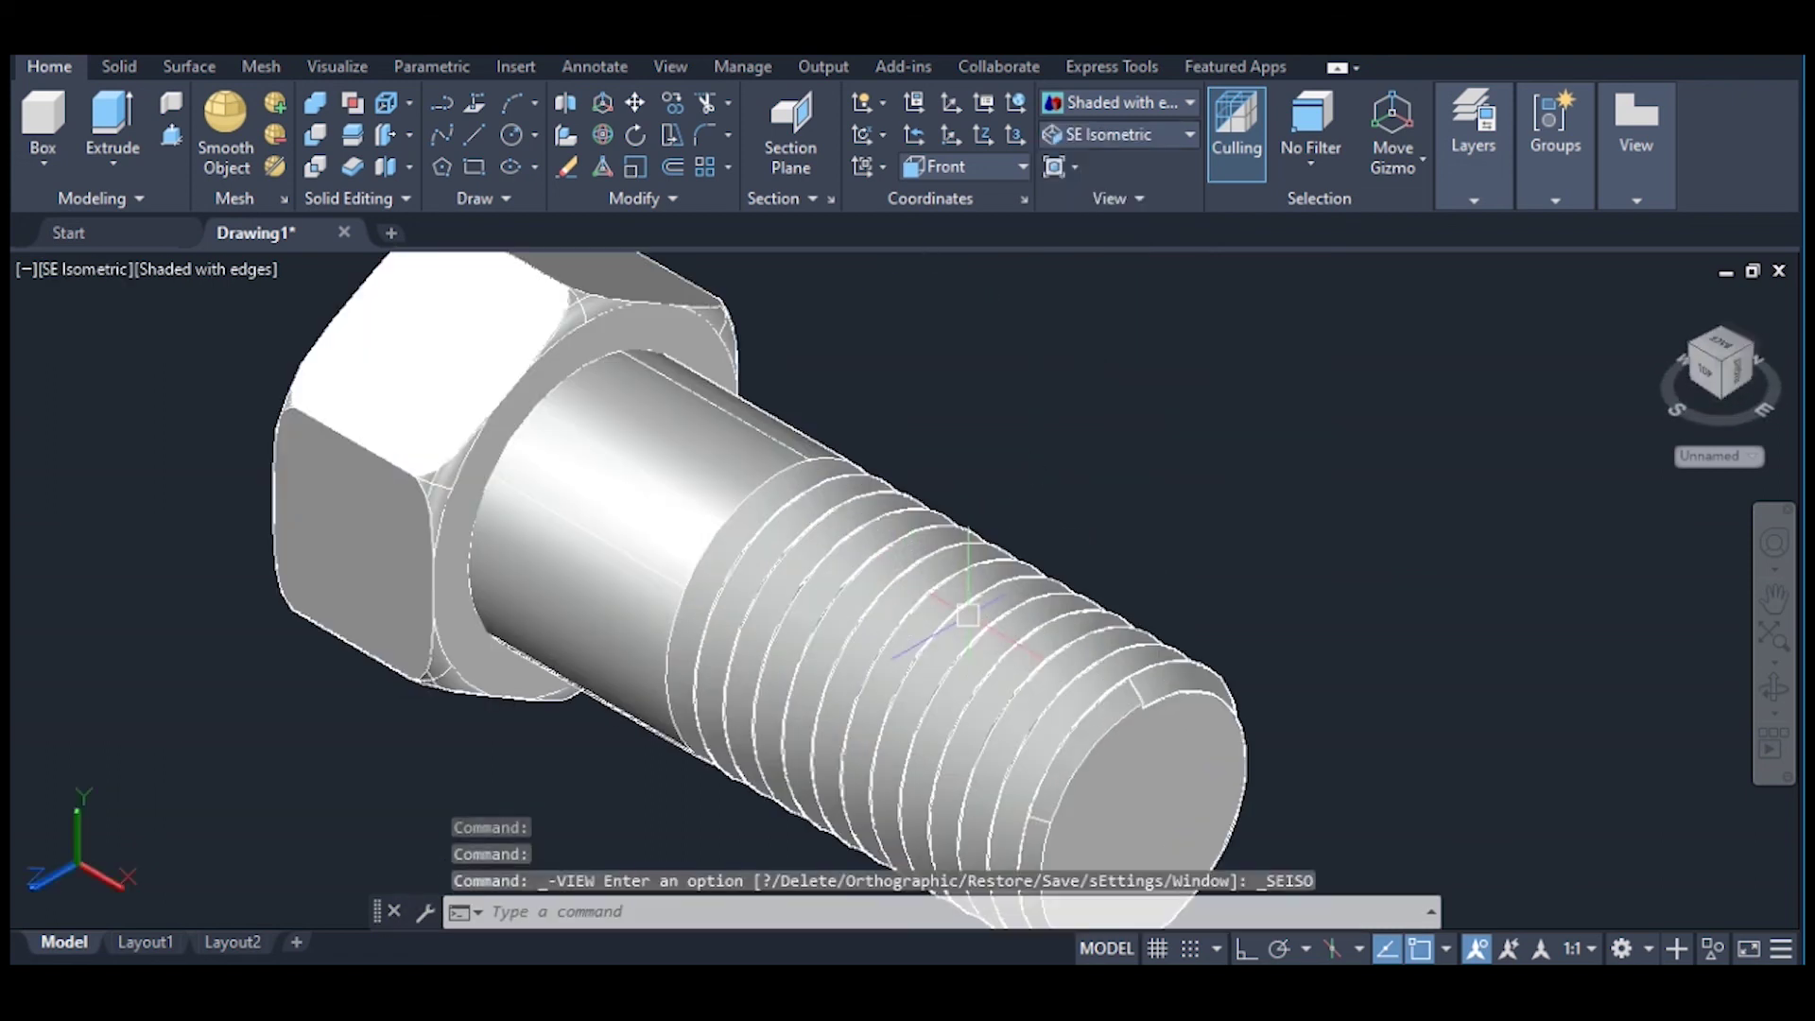
scroll(966, 613, down, 2)
scroll(968, 615, down, 3)
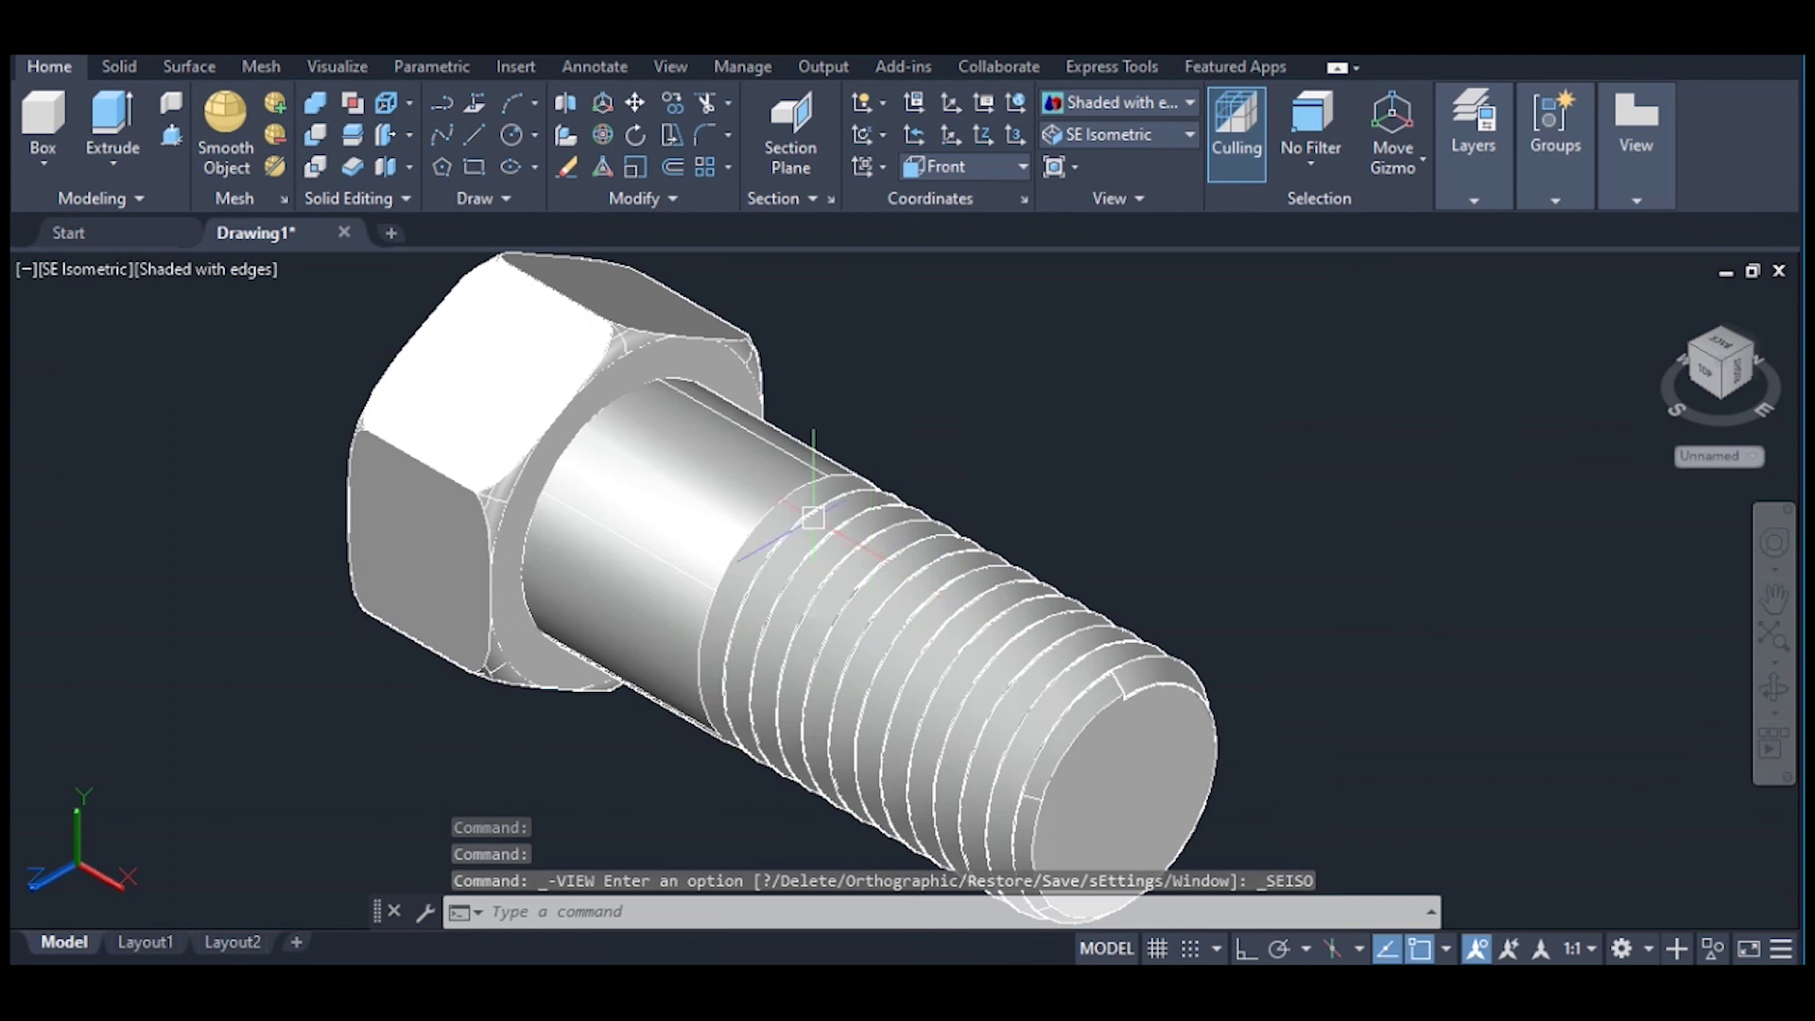
Step: Set the bolt solid's color to Cyan and close its quick properties
click(690, 472)
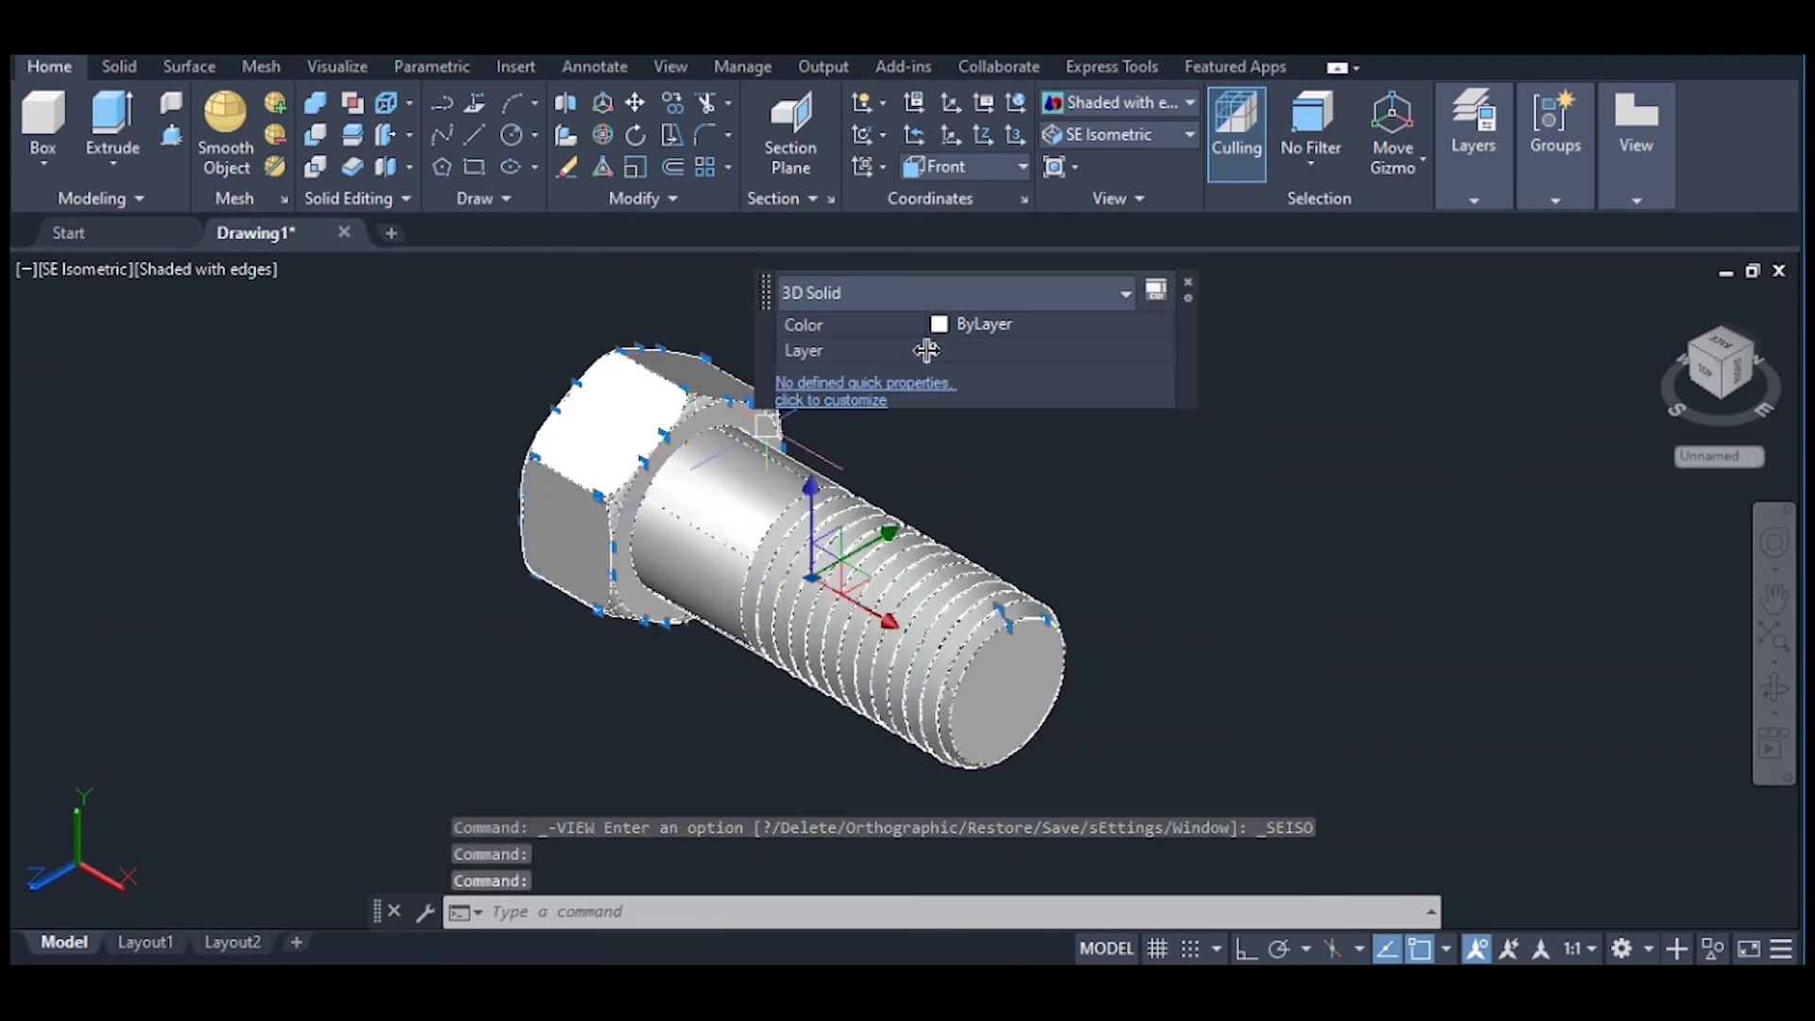
click(966, 323)
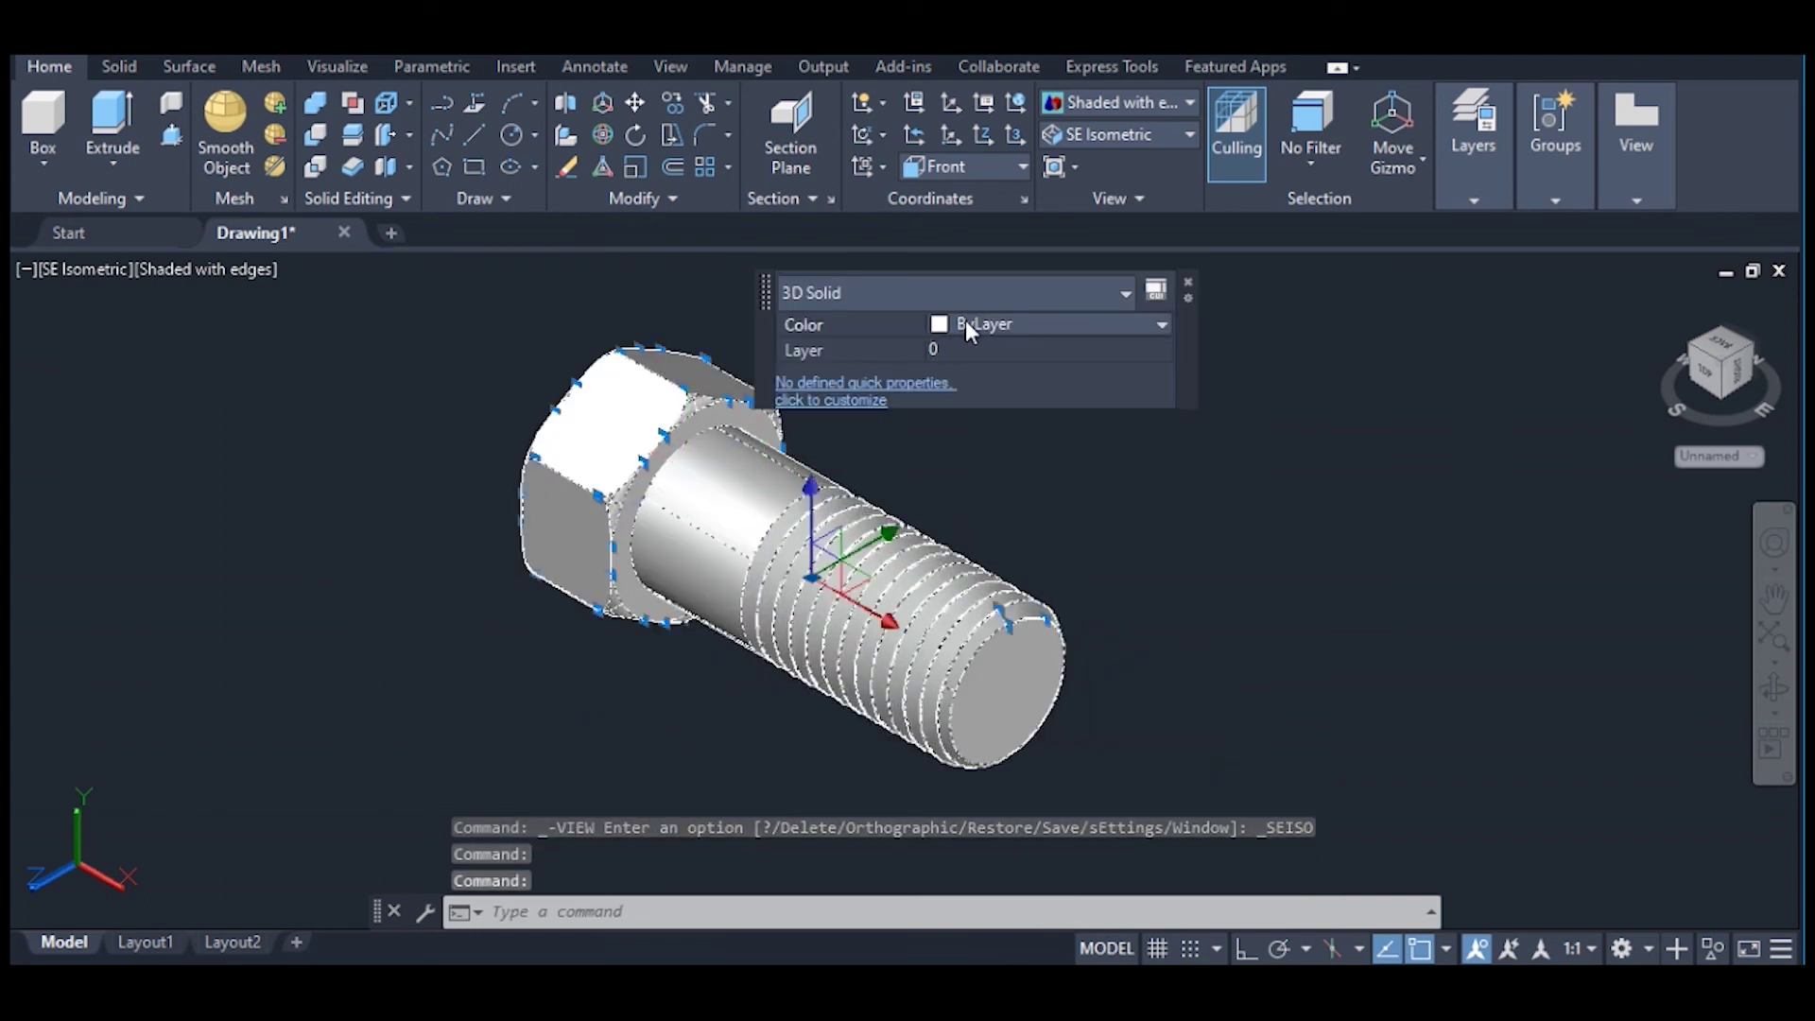
click(966, 323)
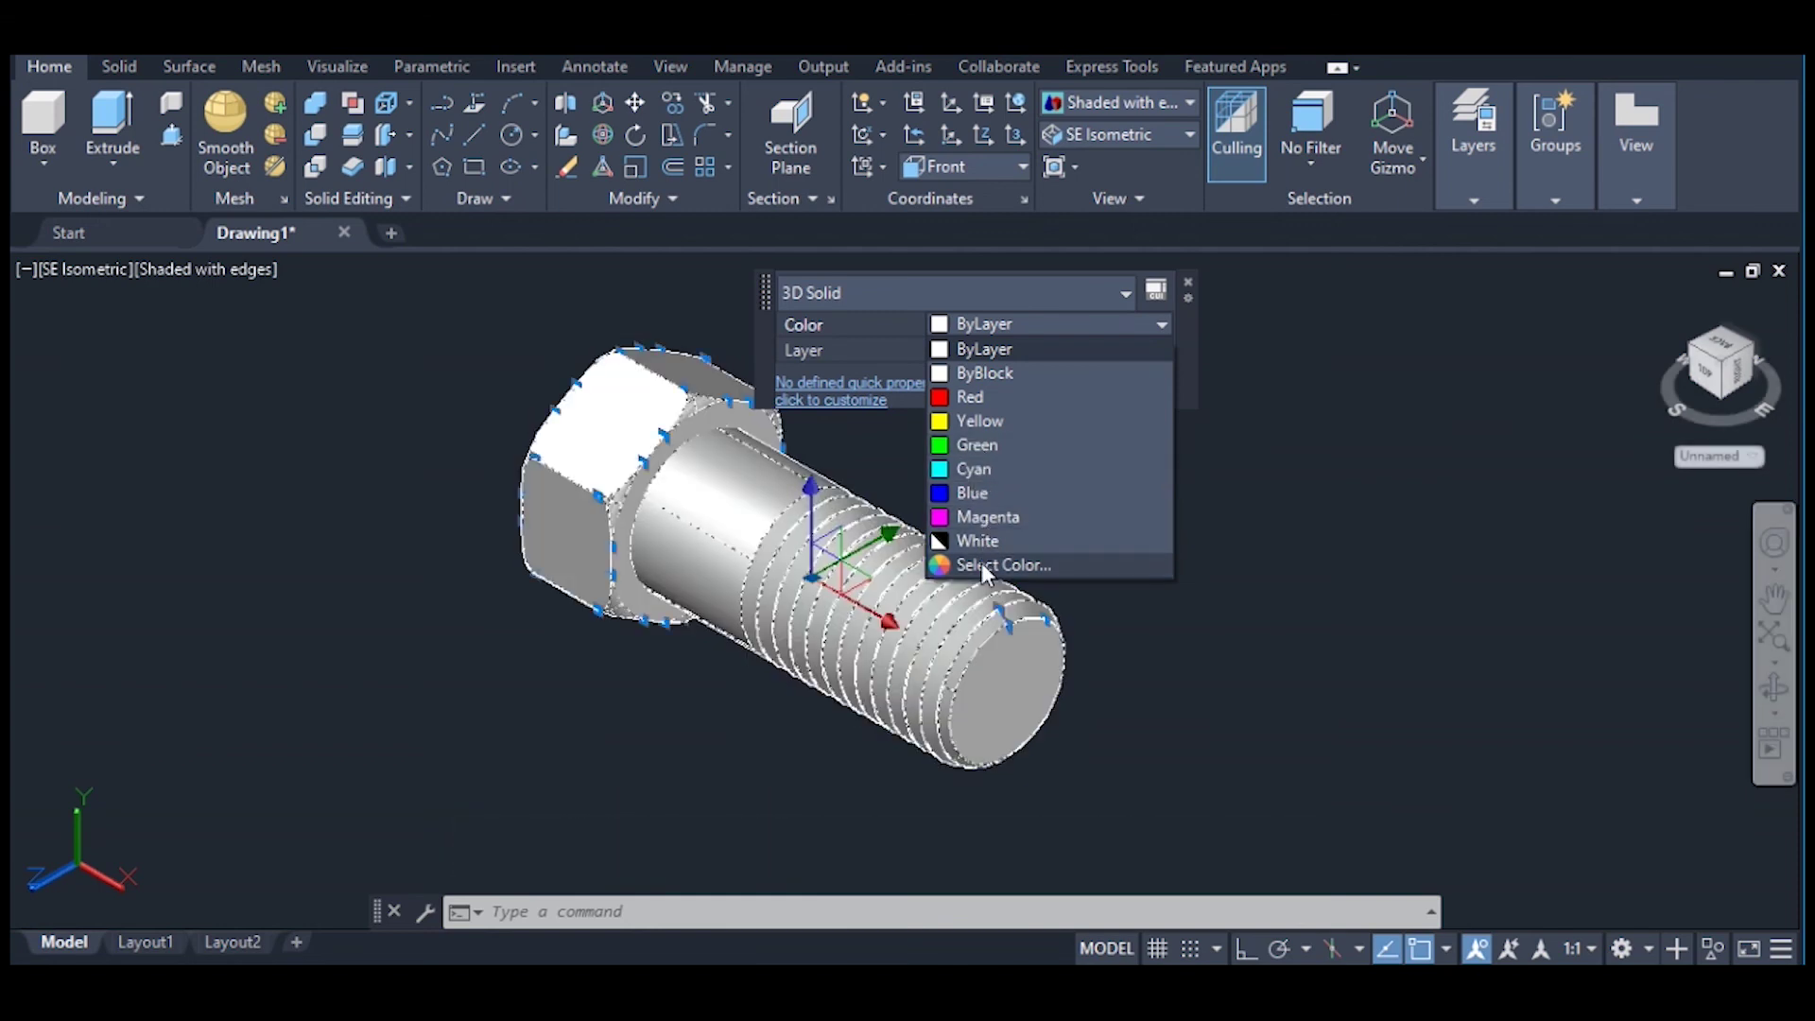
click(964, 468)
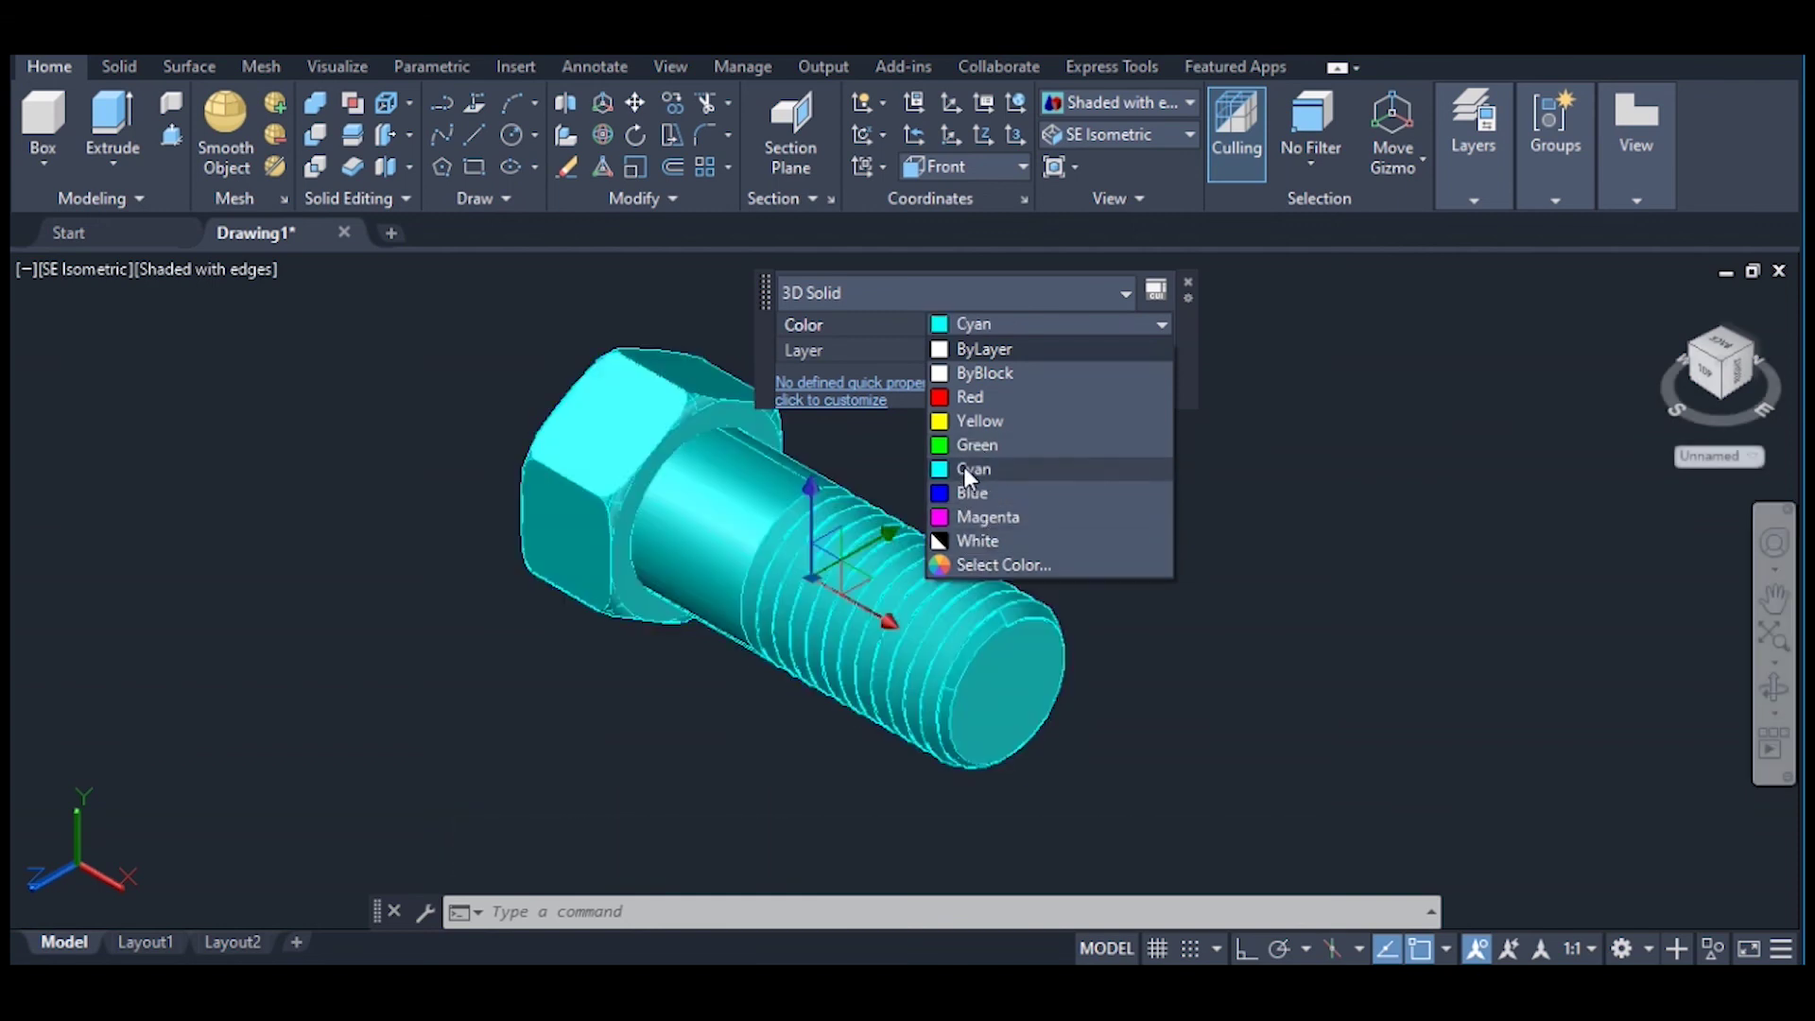
click(1191, 281)
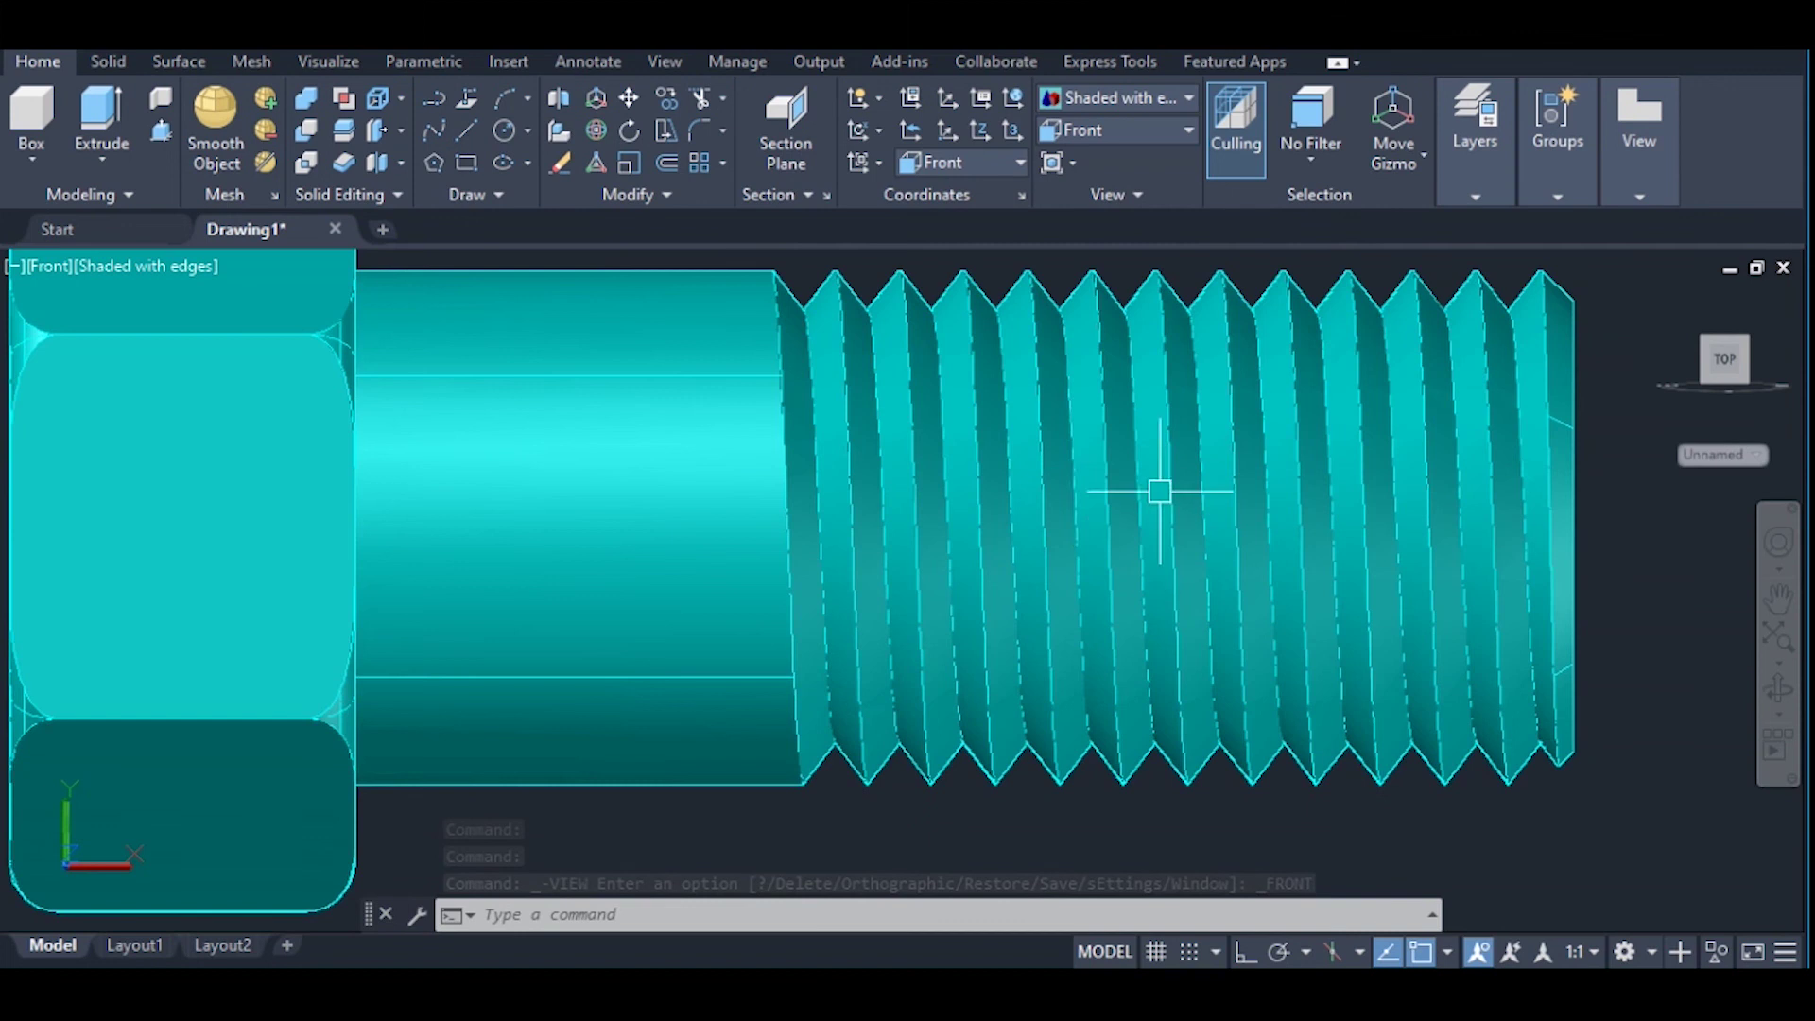
scroll(1056, 525, down, 2)
scroll(884, 450, up, 2)
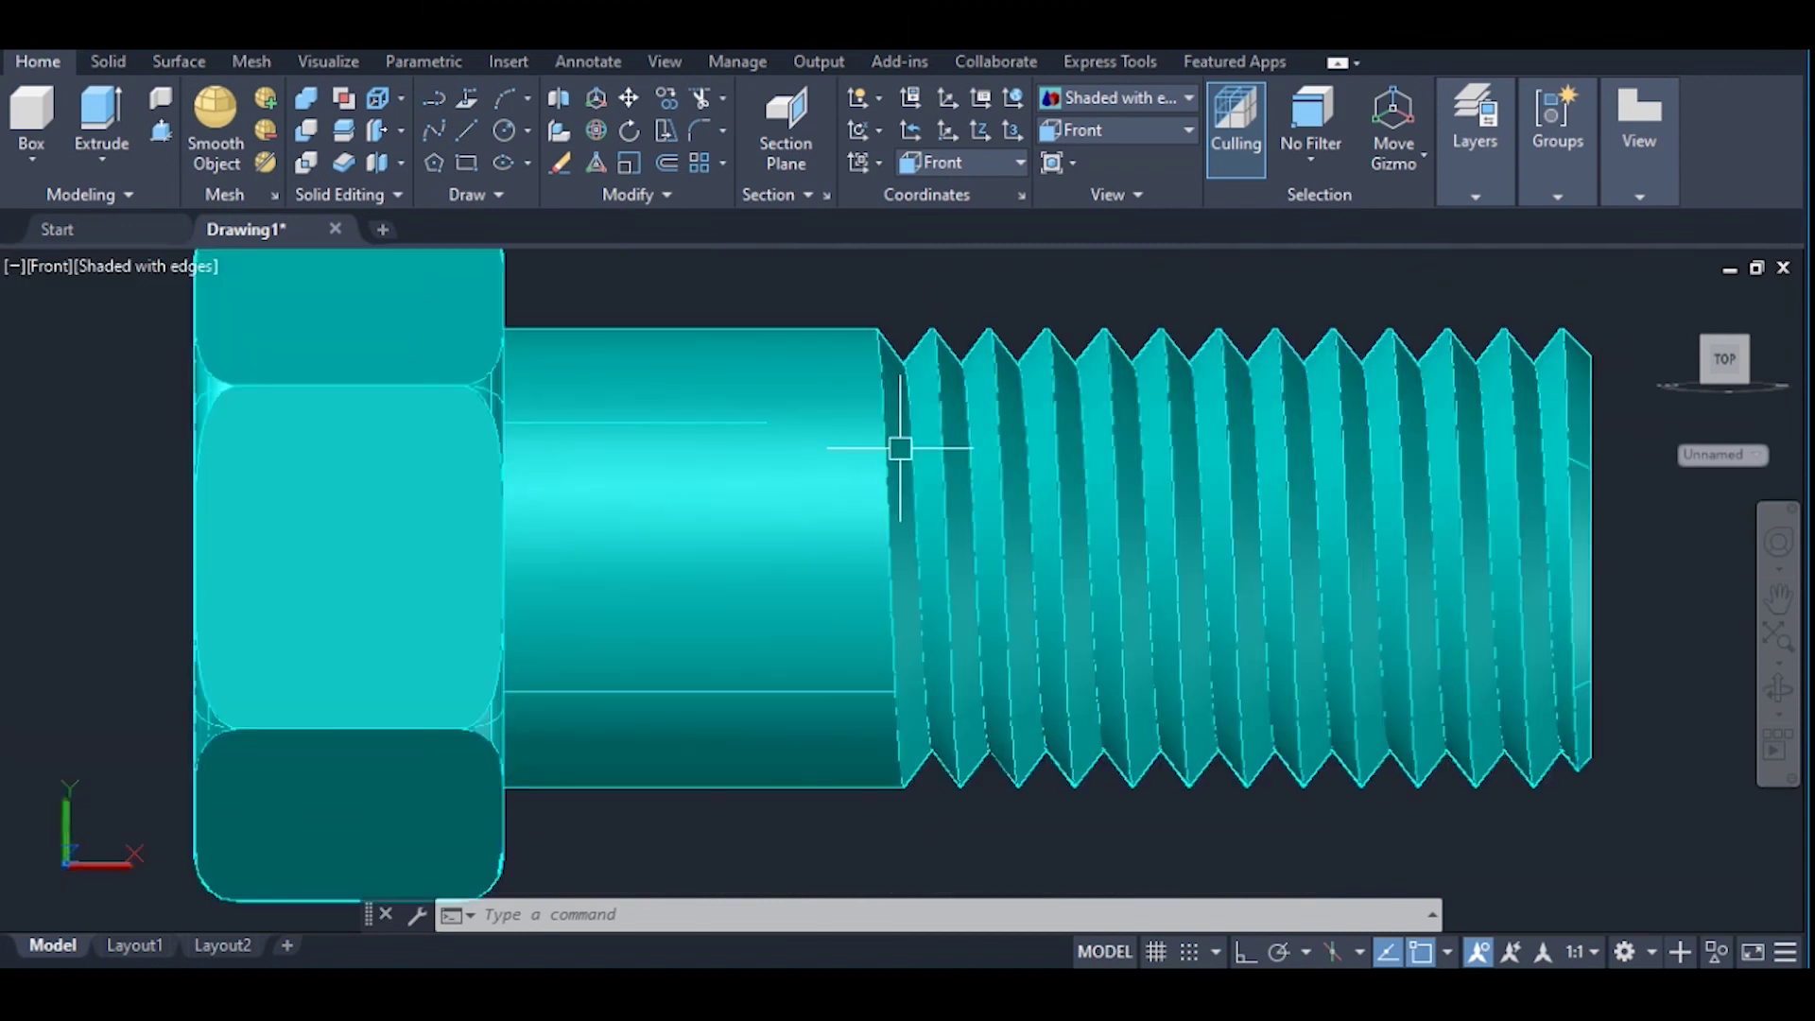